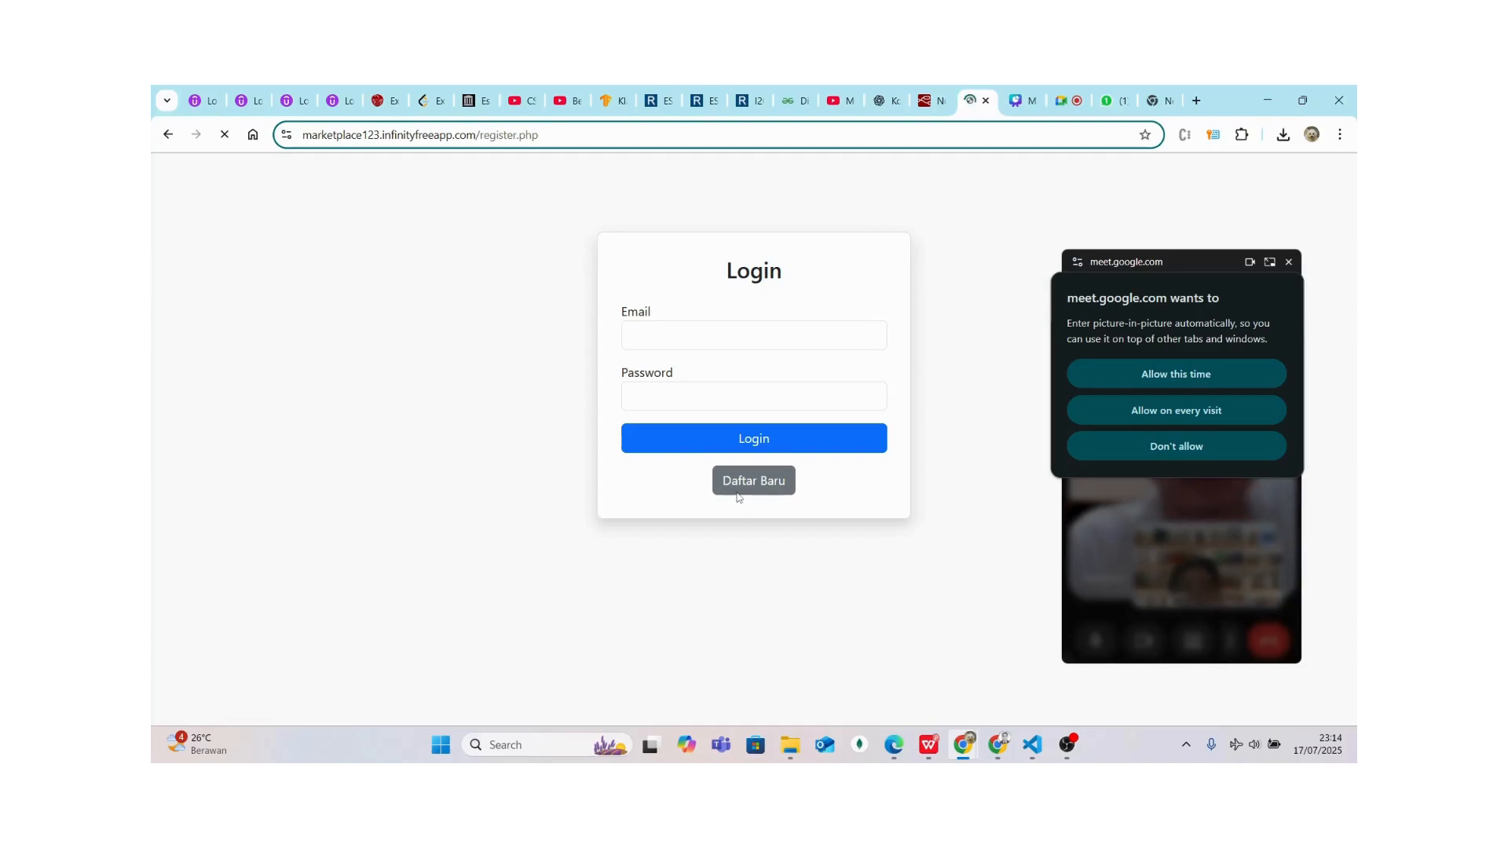
Register an account with the admin's name, e-mail and password, choosing the Admin role
{"action": "left_click", "coordinate": [671, 325]}
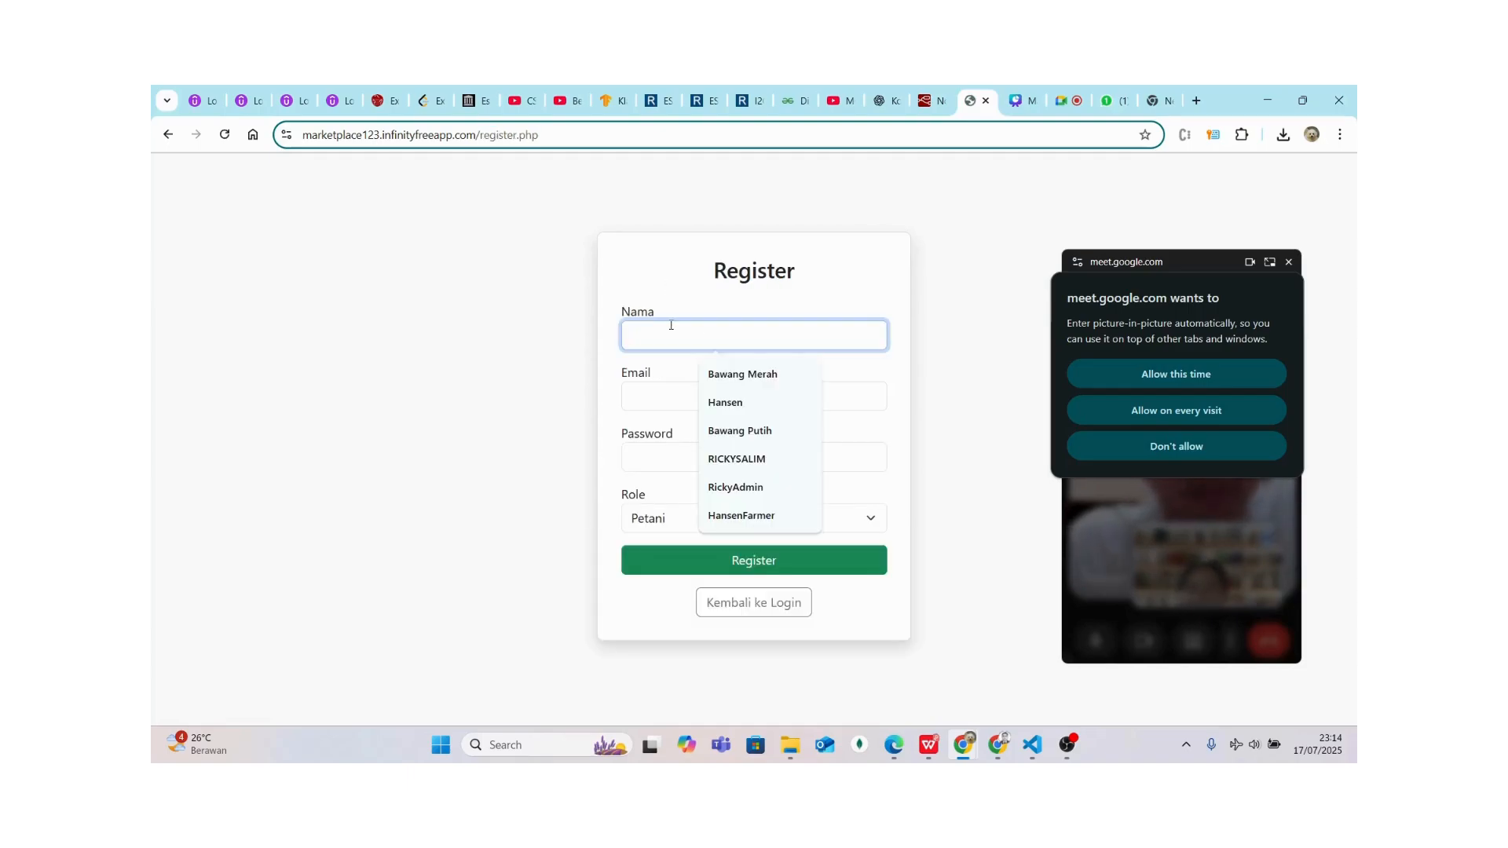
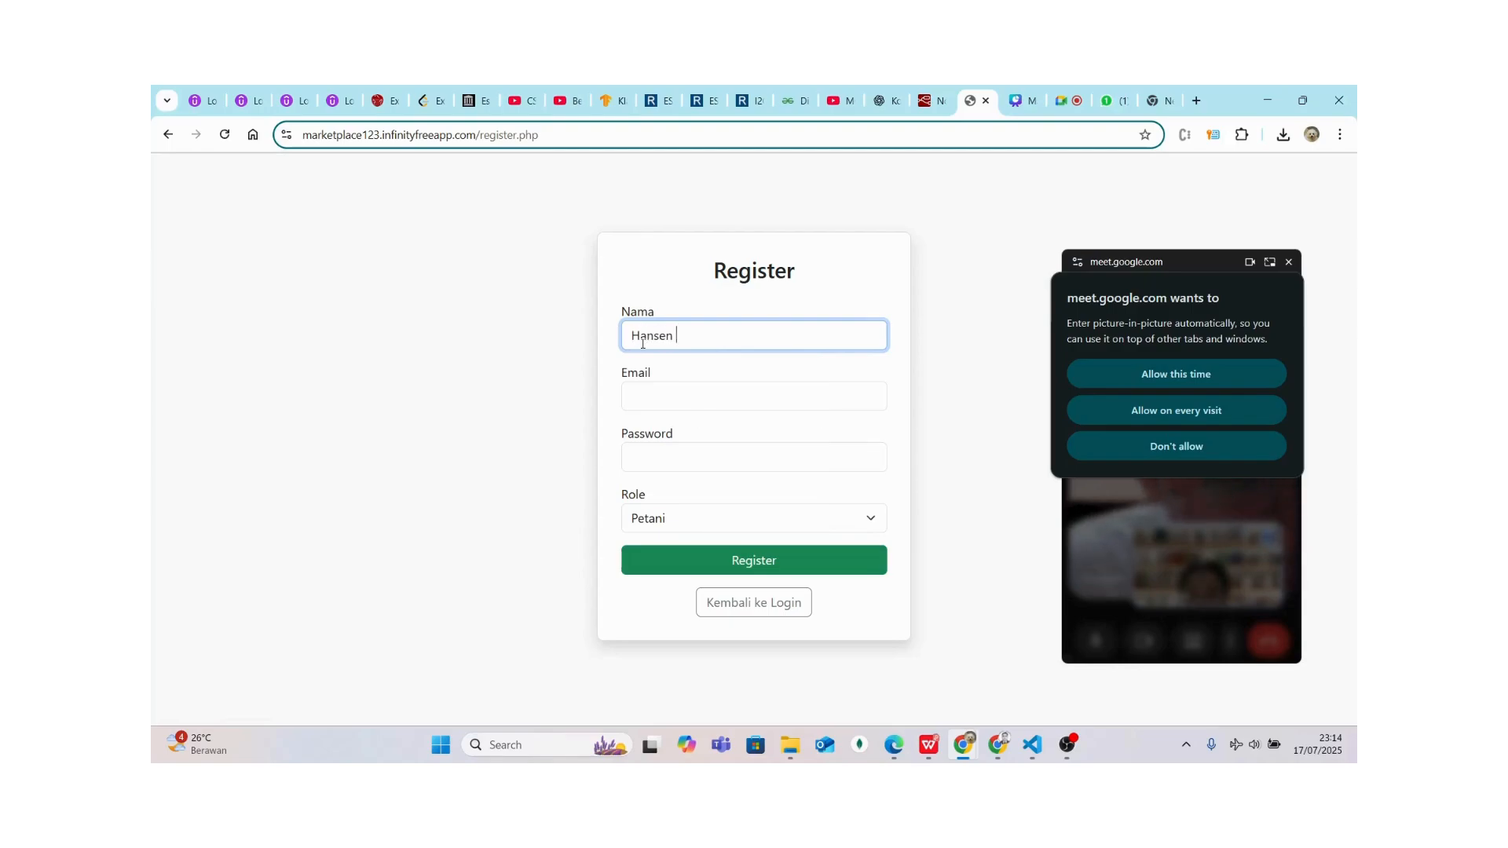
{"action": "key", "text": "Return"}
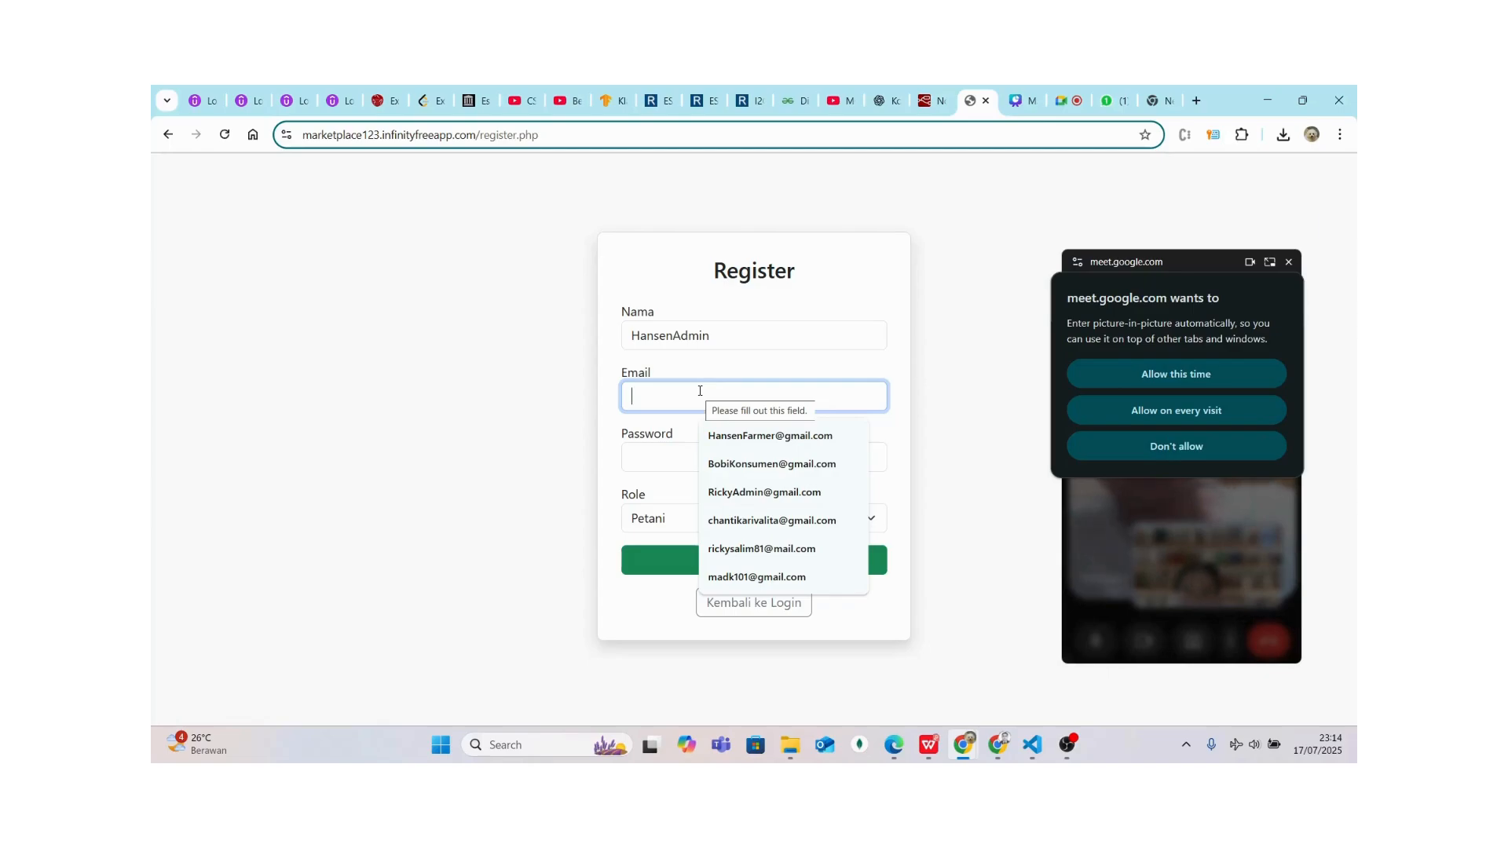
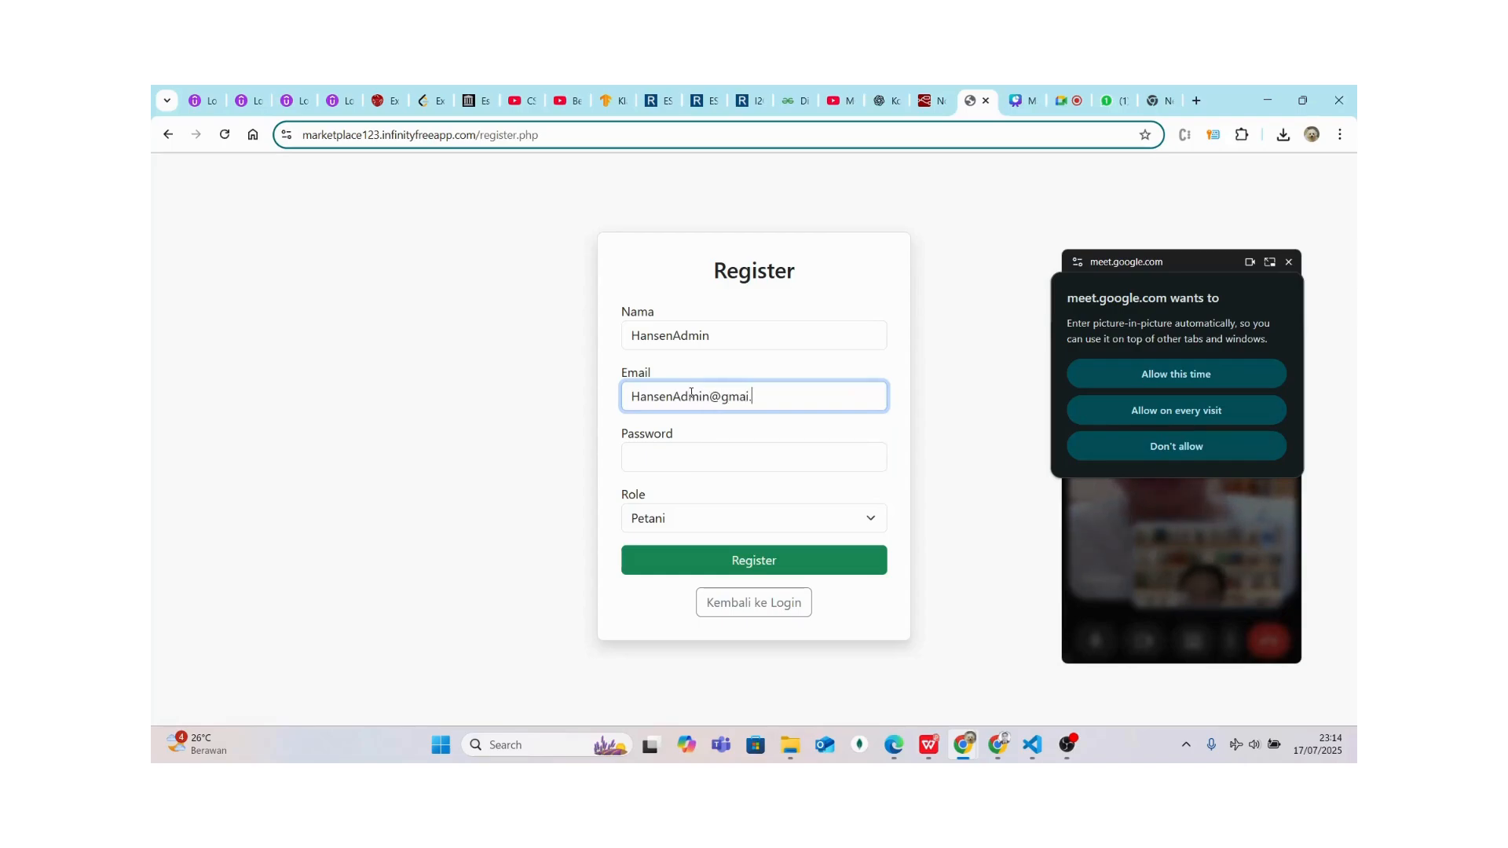
{"action": "left_click", "coordinate": [686, 447]}
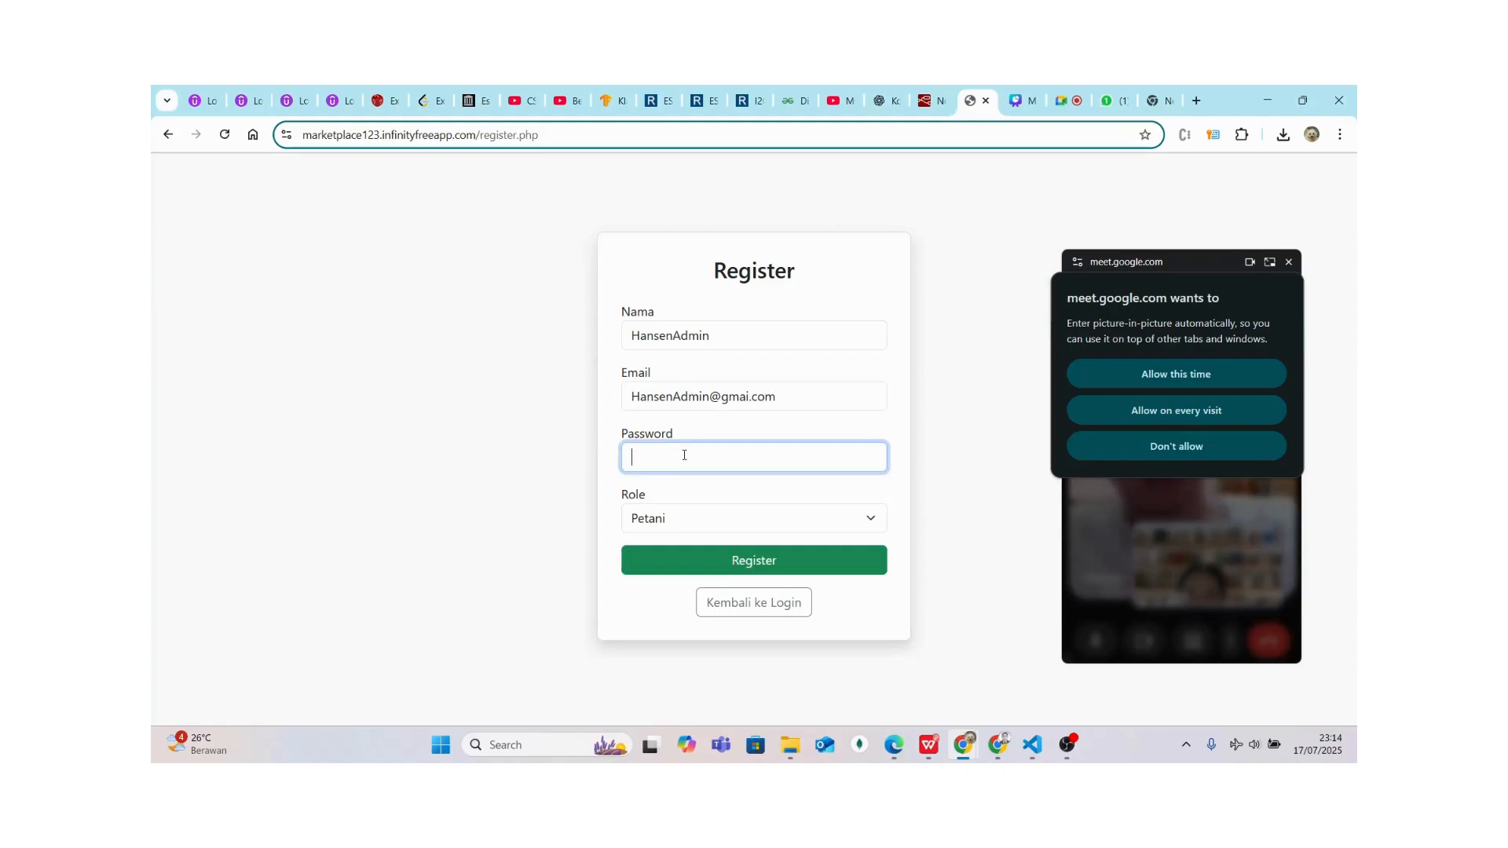
{"action": "type", "text": "123"}
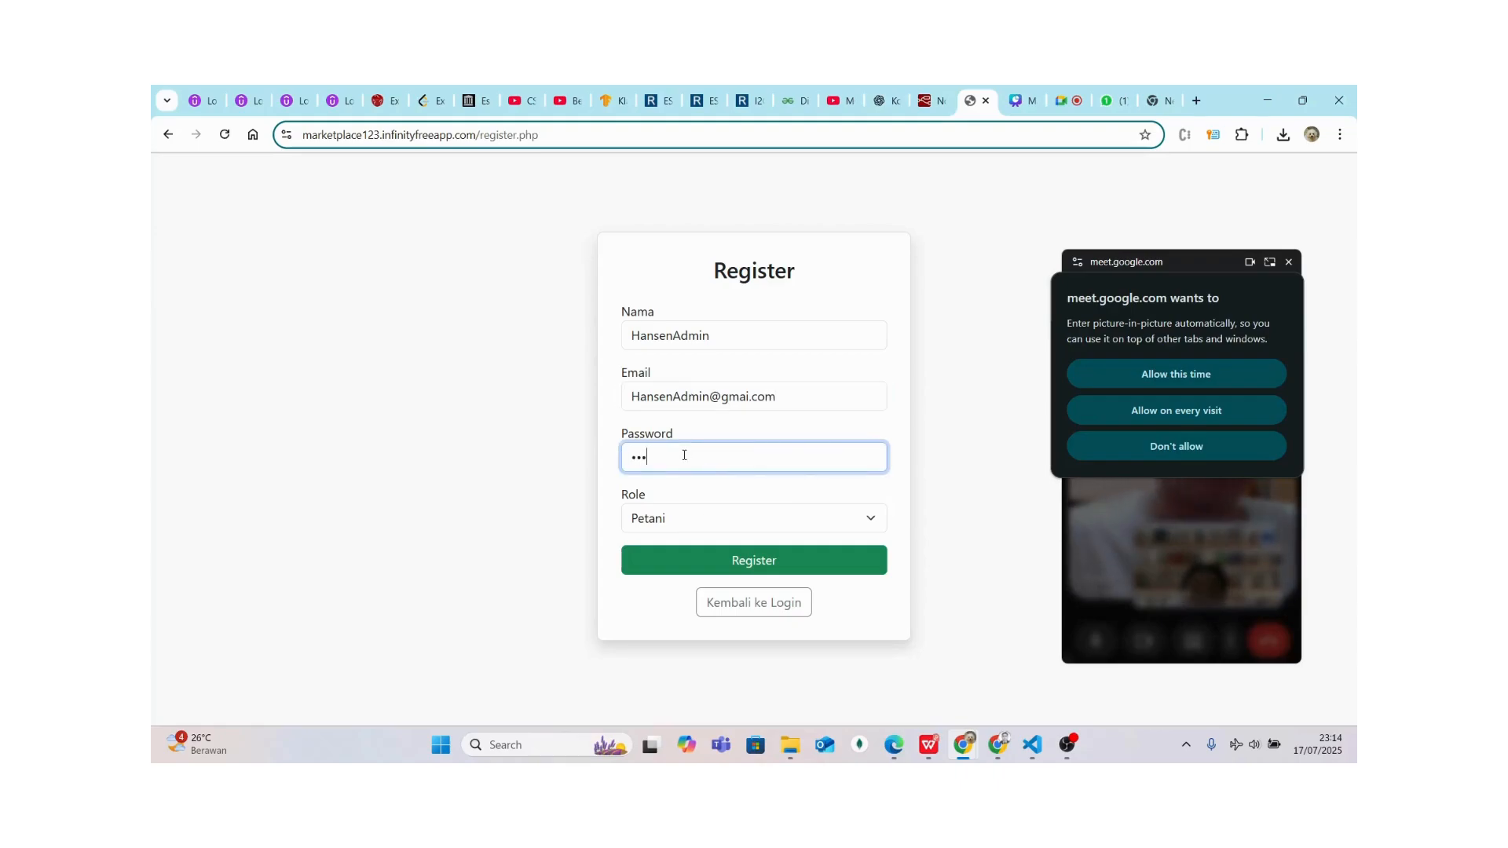
{"action": "left_click", "coordinate": [683, 520]}
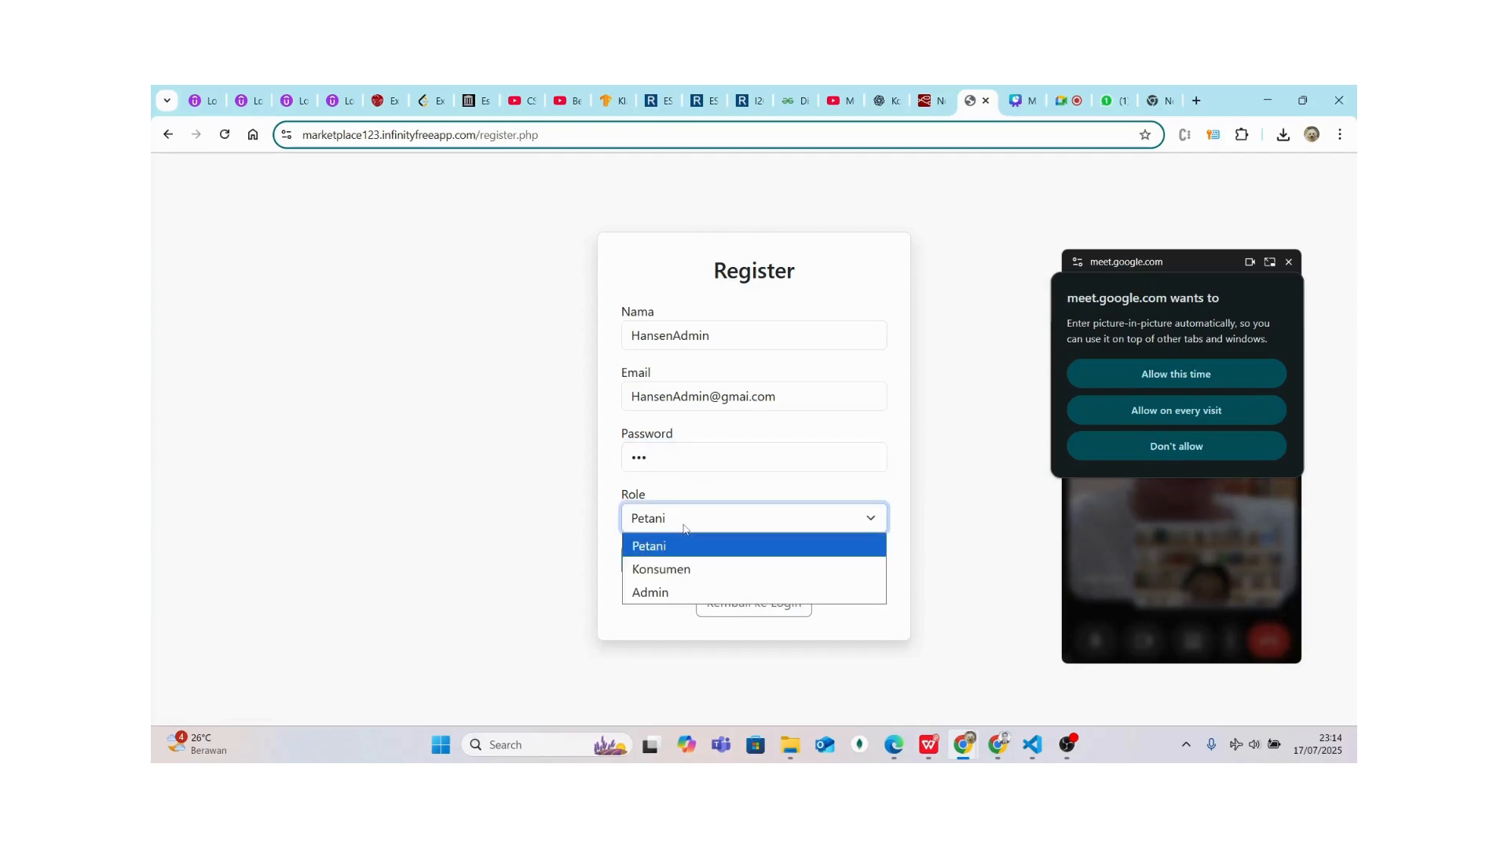
{"action": "left_click", "coordinate": [668, 593]}
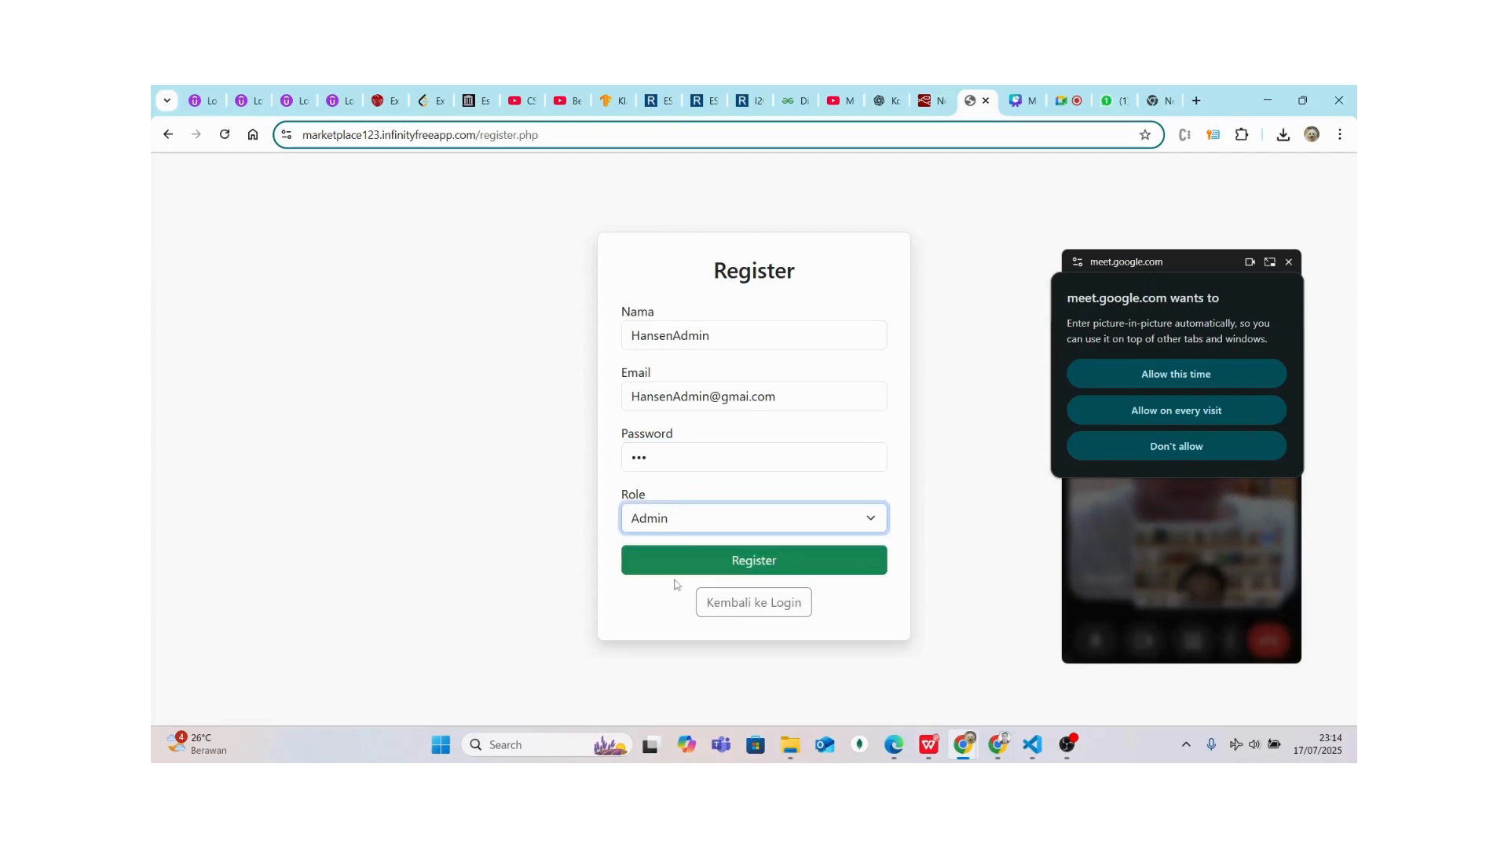
{"action": "left_click", "coordinate": [683, 569]}
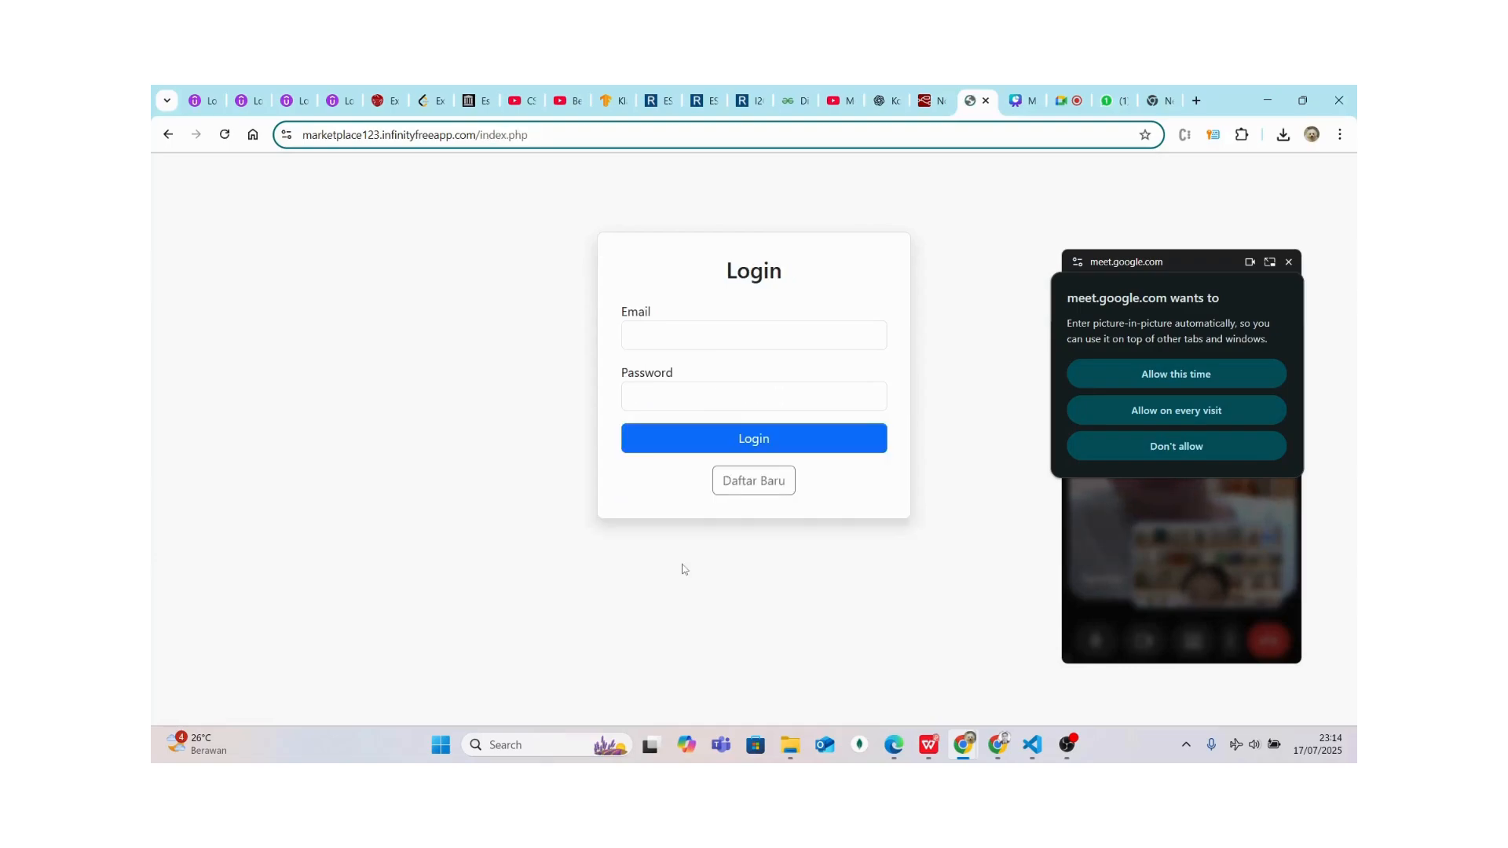
Log in with the new admin's e-mail and password; the login is rejected
{"action": "left_click", "coordinate": [665, 324]}
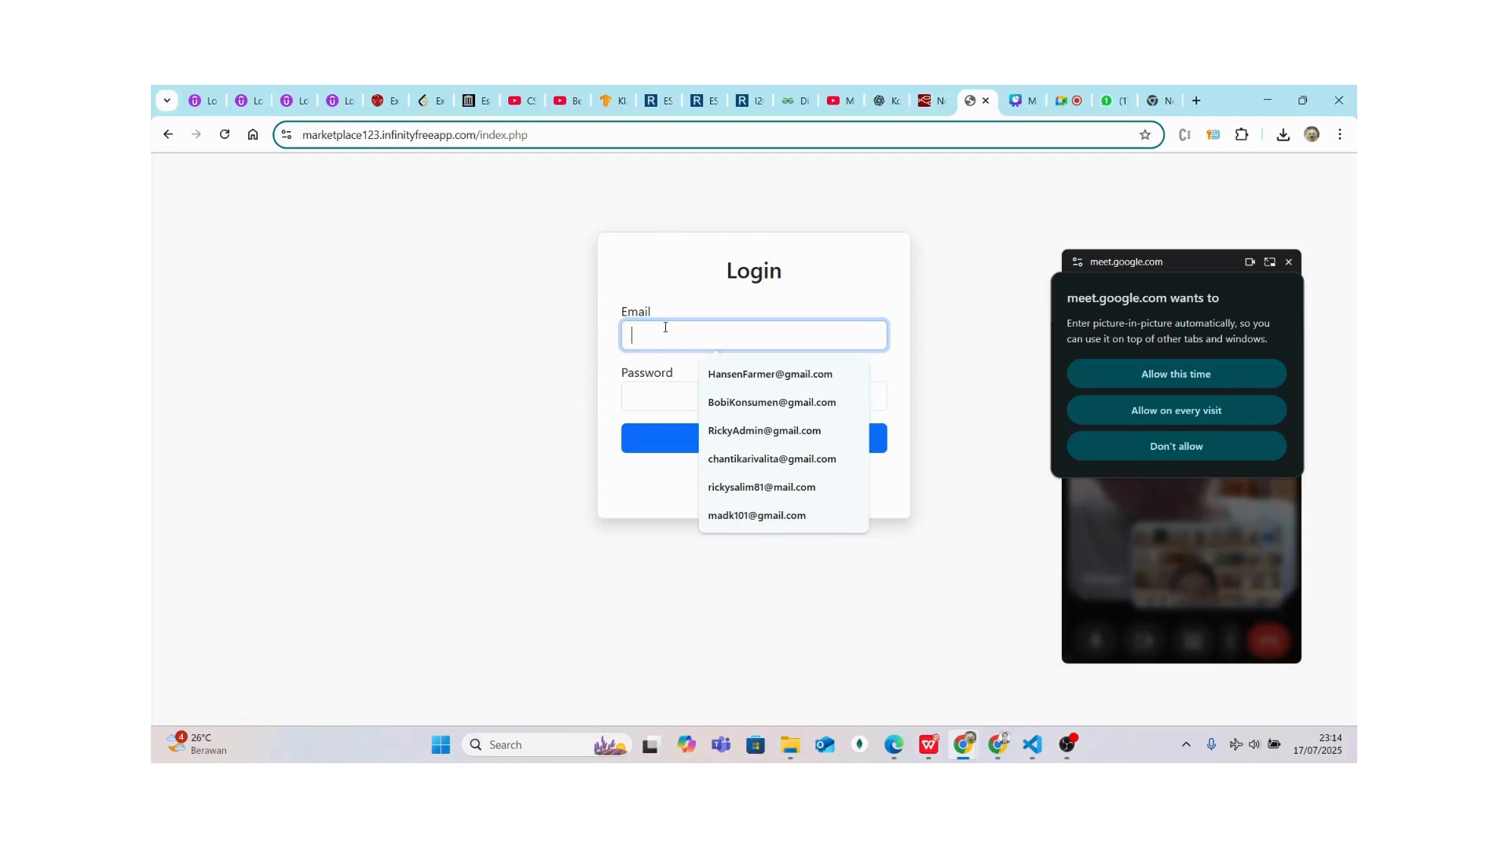
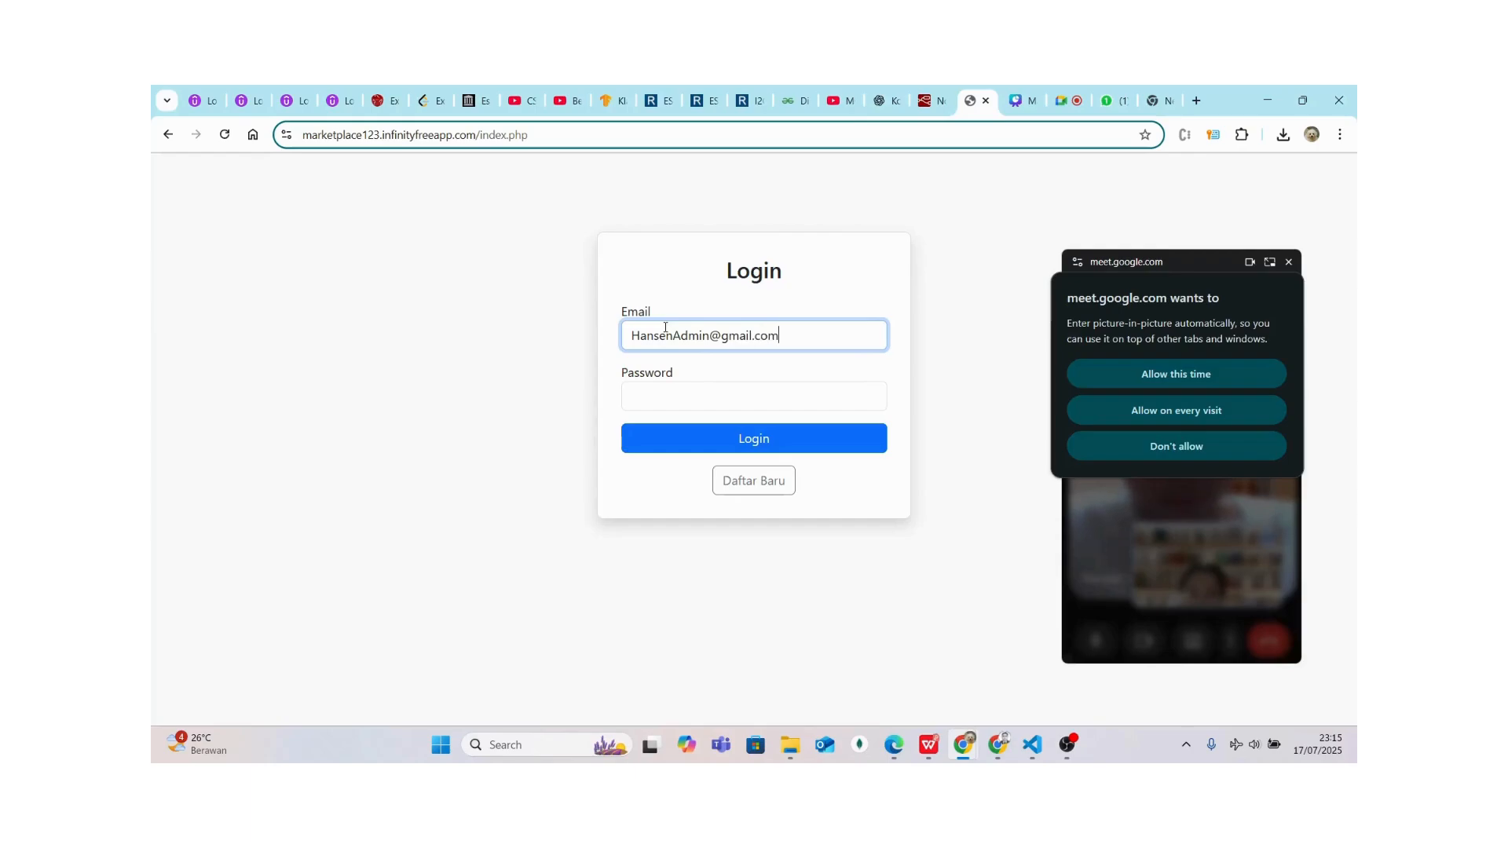
{"action": "left_click", "coordinate": [667, 395]}
{"action": "type", "text": "123"}
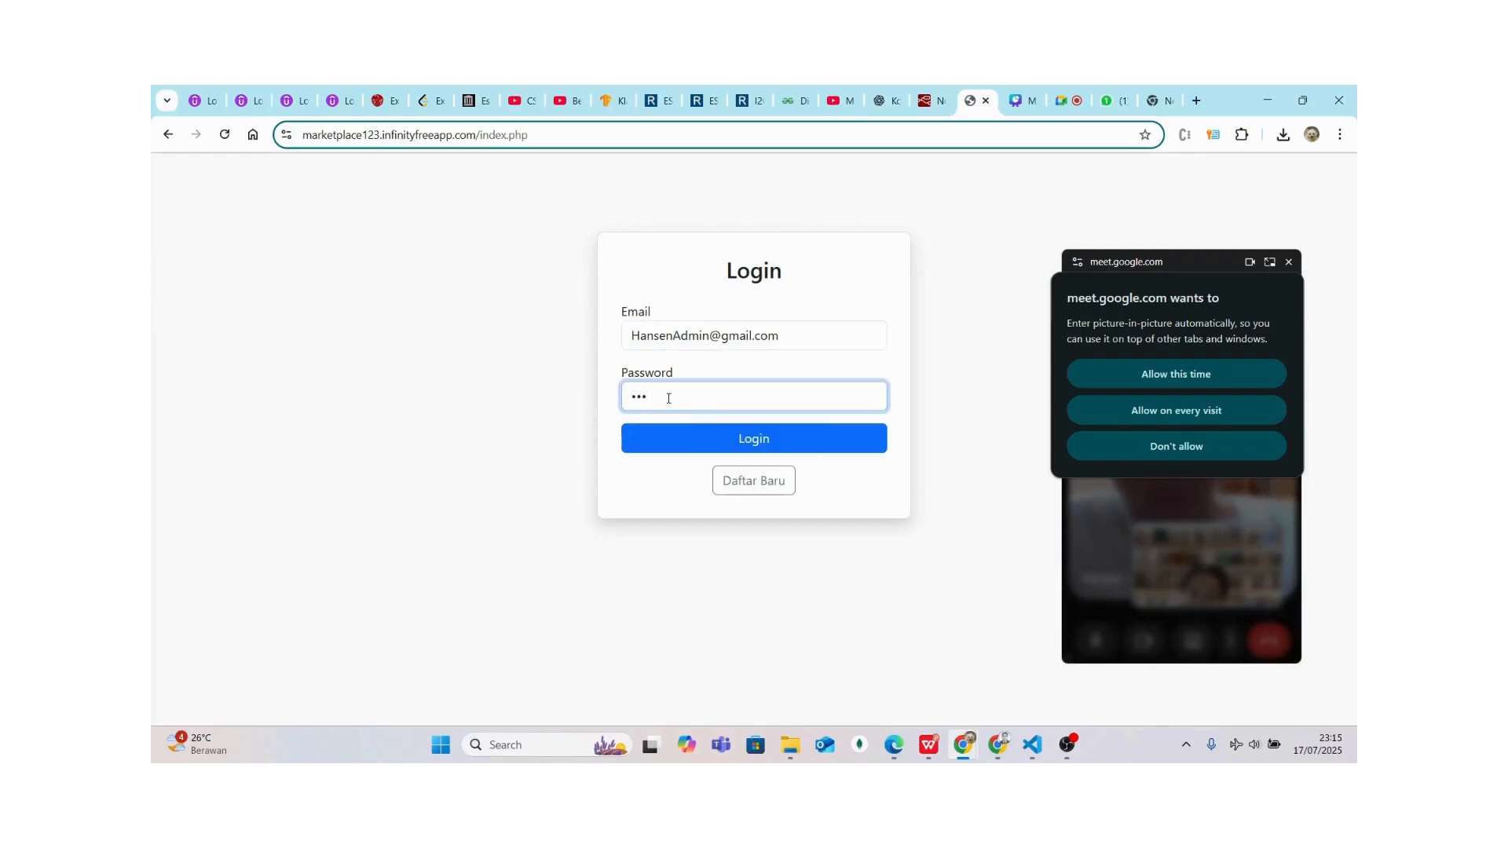
{"action": "left_click", "coordinate": [665, 444]}
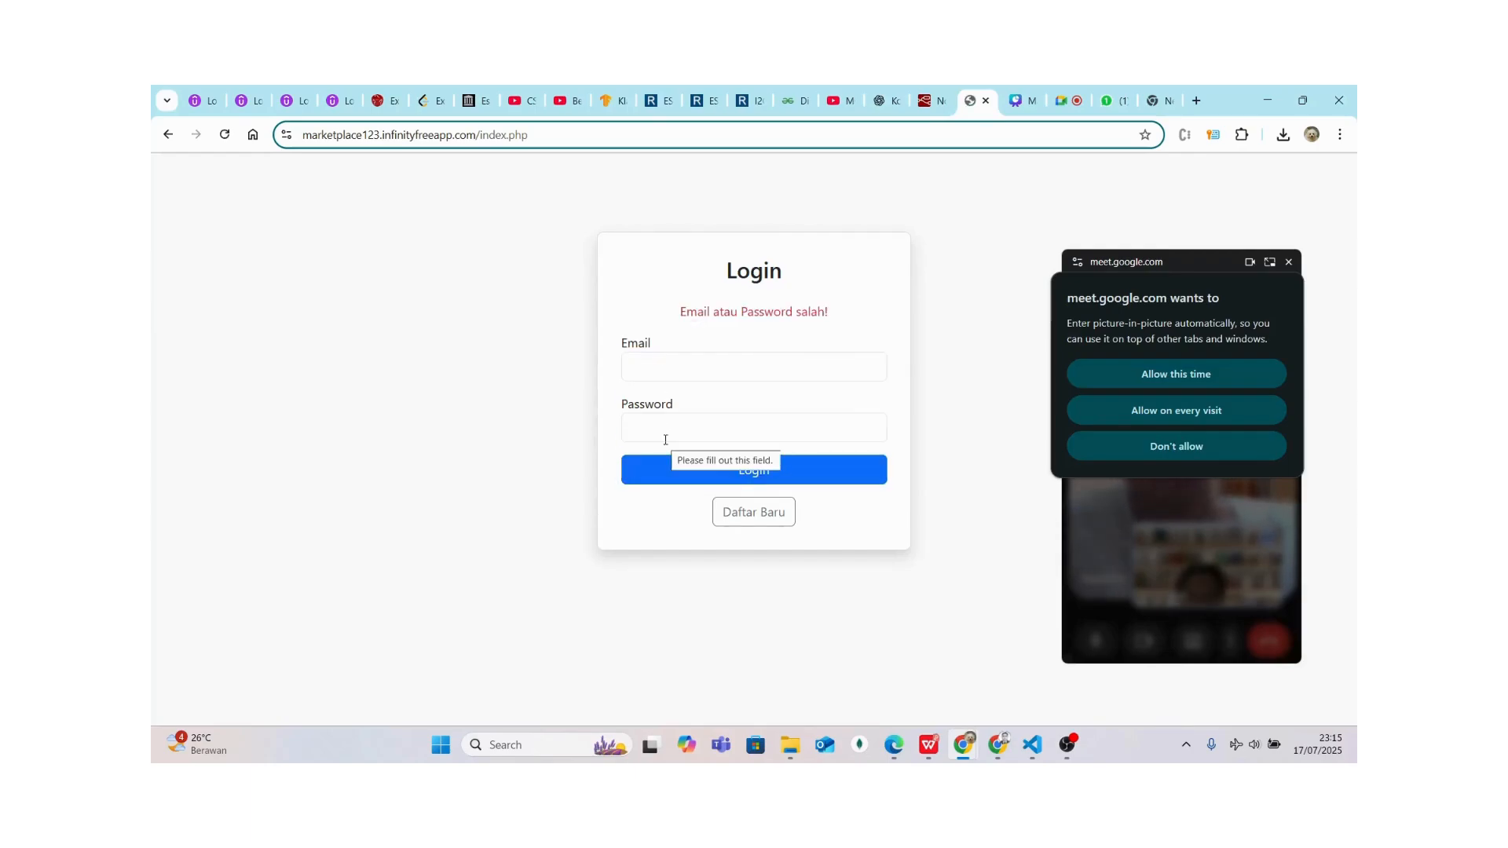
Retry login with the saved admin e-mail, getting 'Email atau Password salah!' again
{"action": "left_click", "coordinate": [645, 362]}
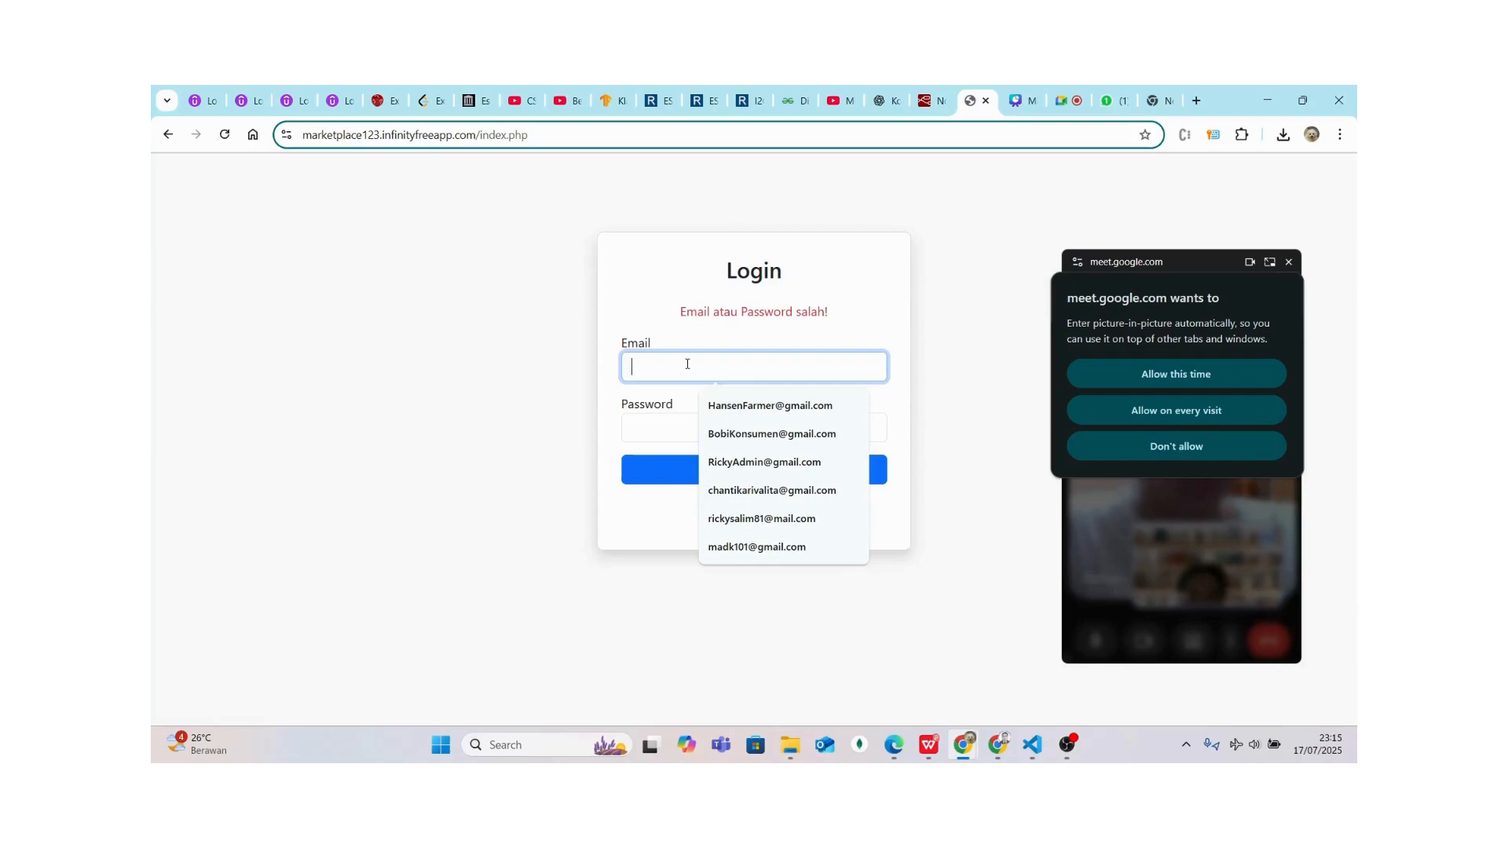
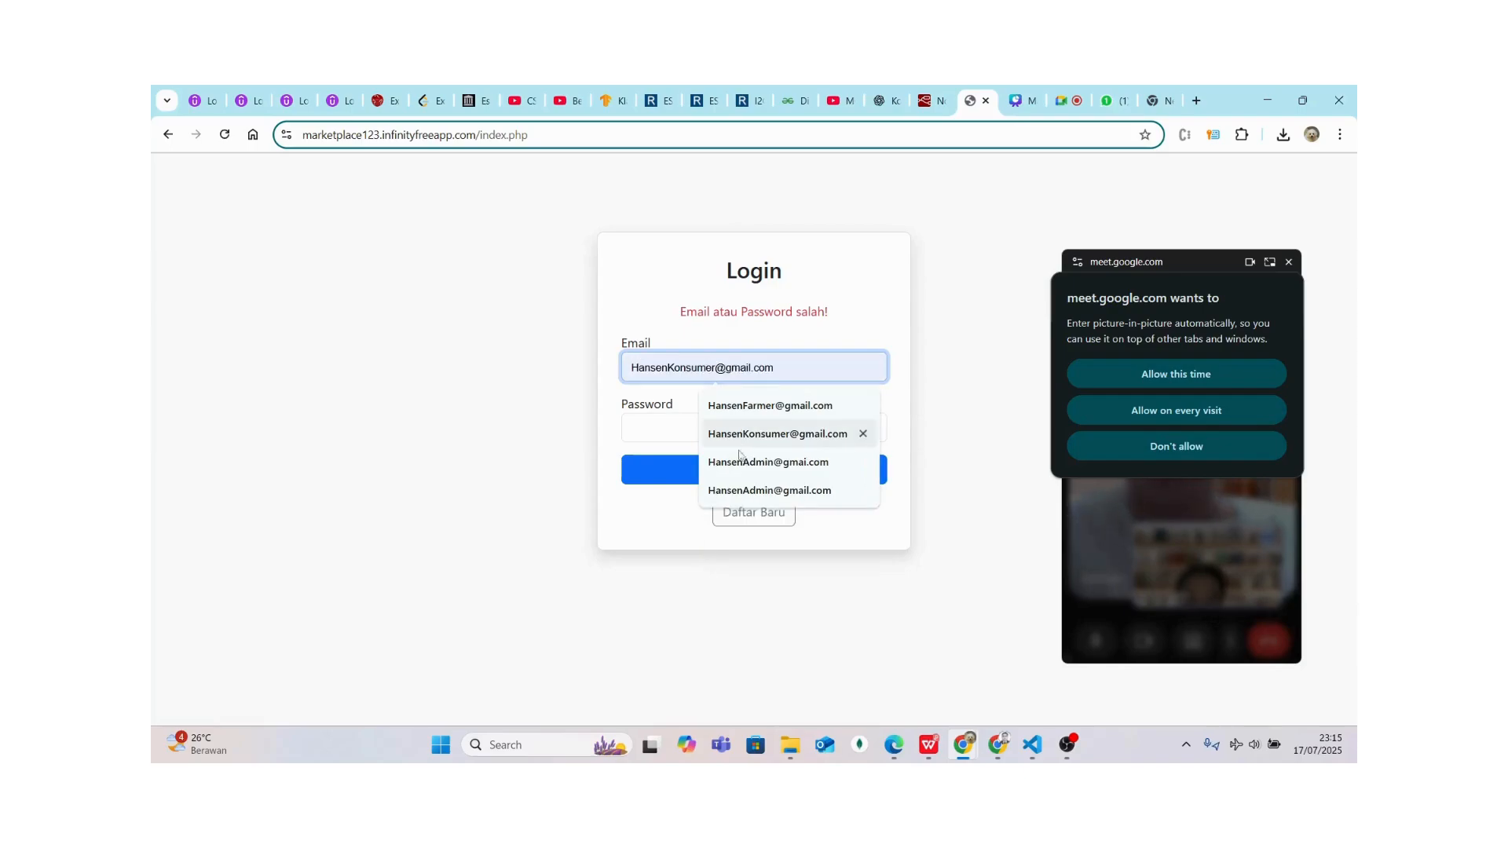
{"action": "left_click", "coordinate": [746, 491]}
{"action": "left_click", "coordinate": [695, 420]}
{"action": "type", "text": "•••"}
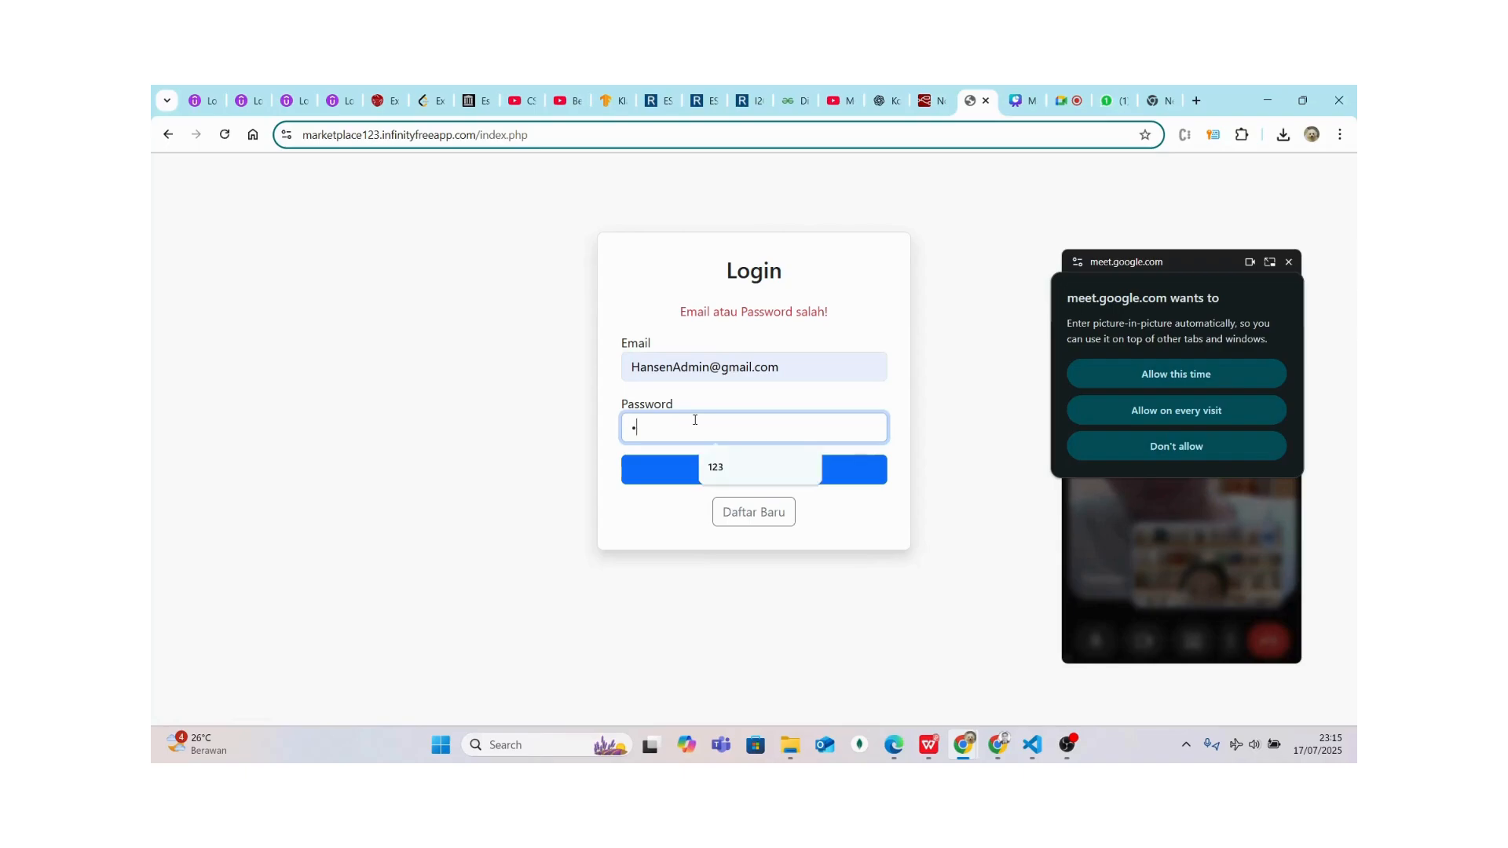
{"action": "left_click", "coordinate": [683, 477]}
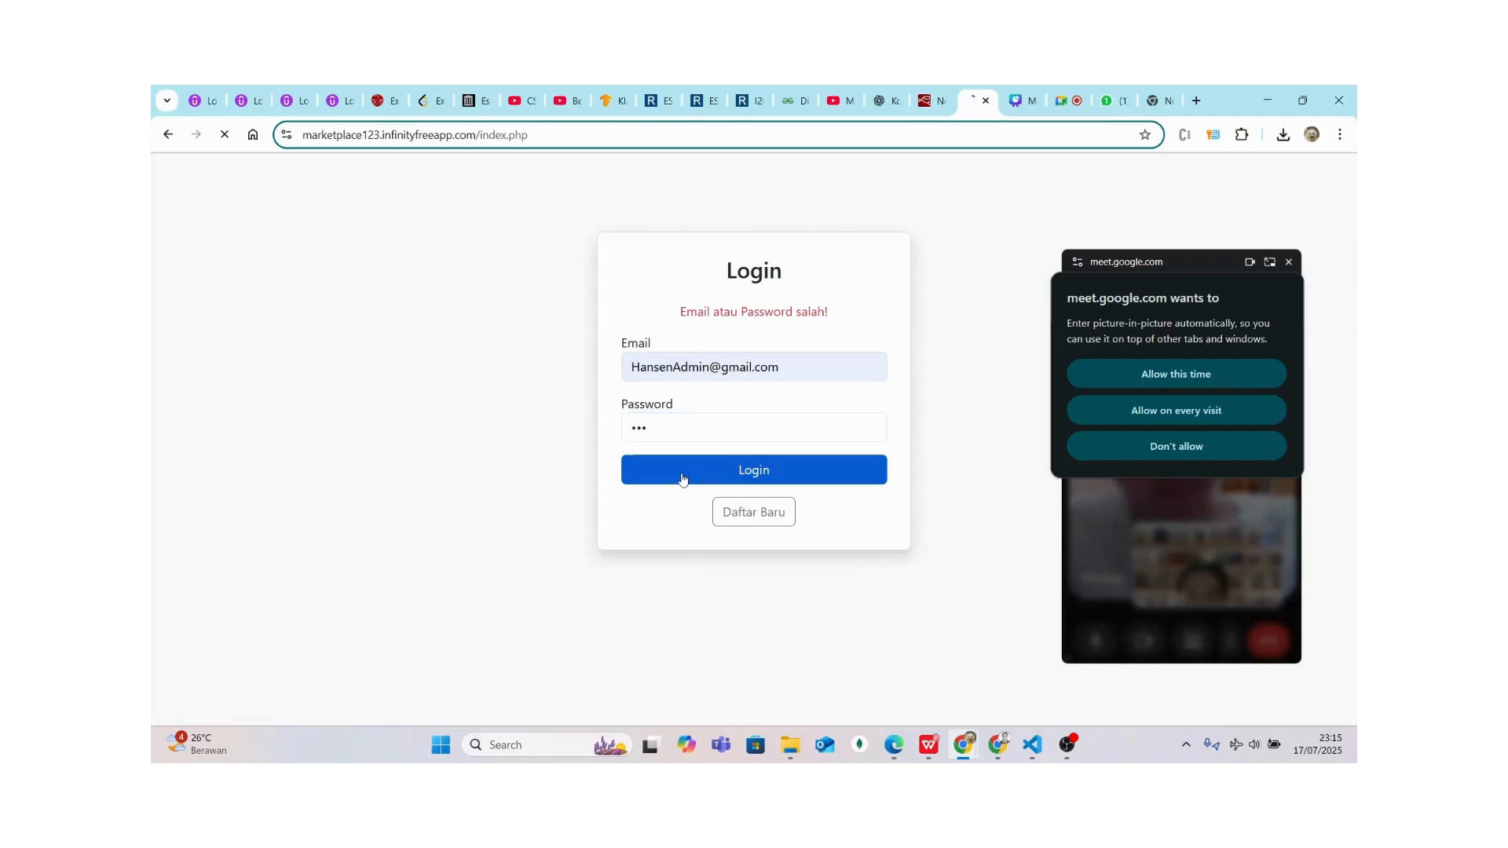
Go to the Daftar Baru registration page
{"action": "left_click", "coordinate": [677, 367]}
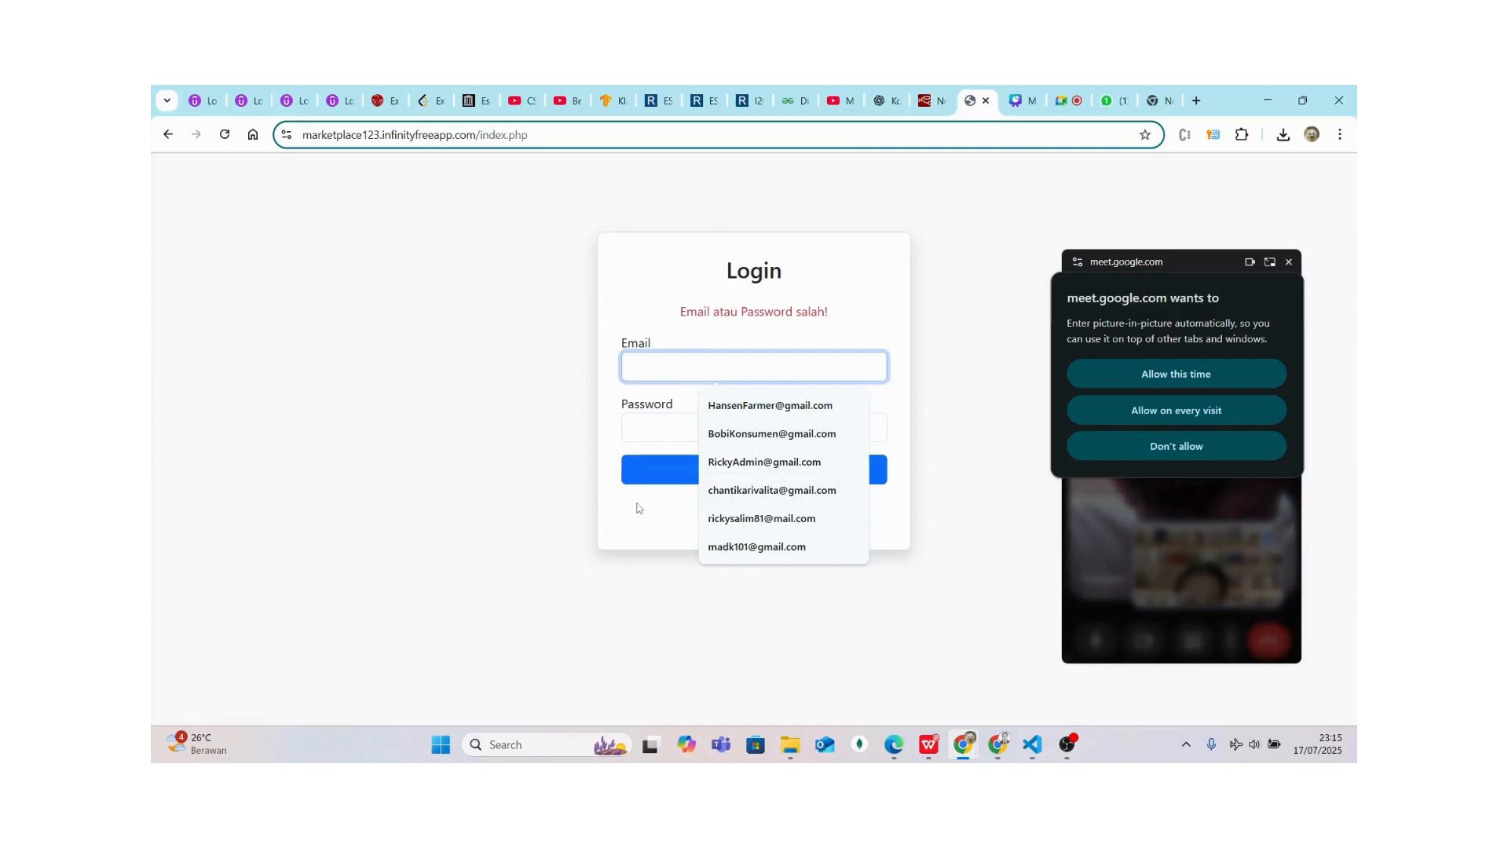
{"action": "left_click", "coordinate": [670, 516]}
{"action": "left_click", "coordinate": [770, 515]}
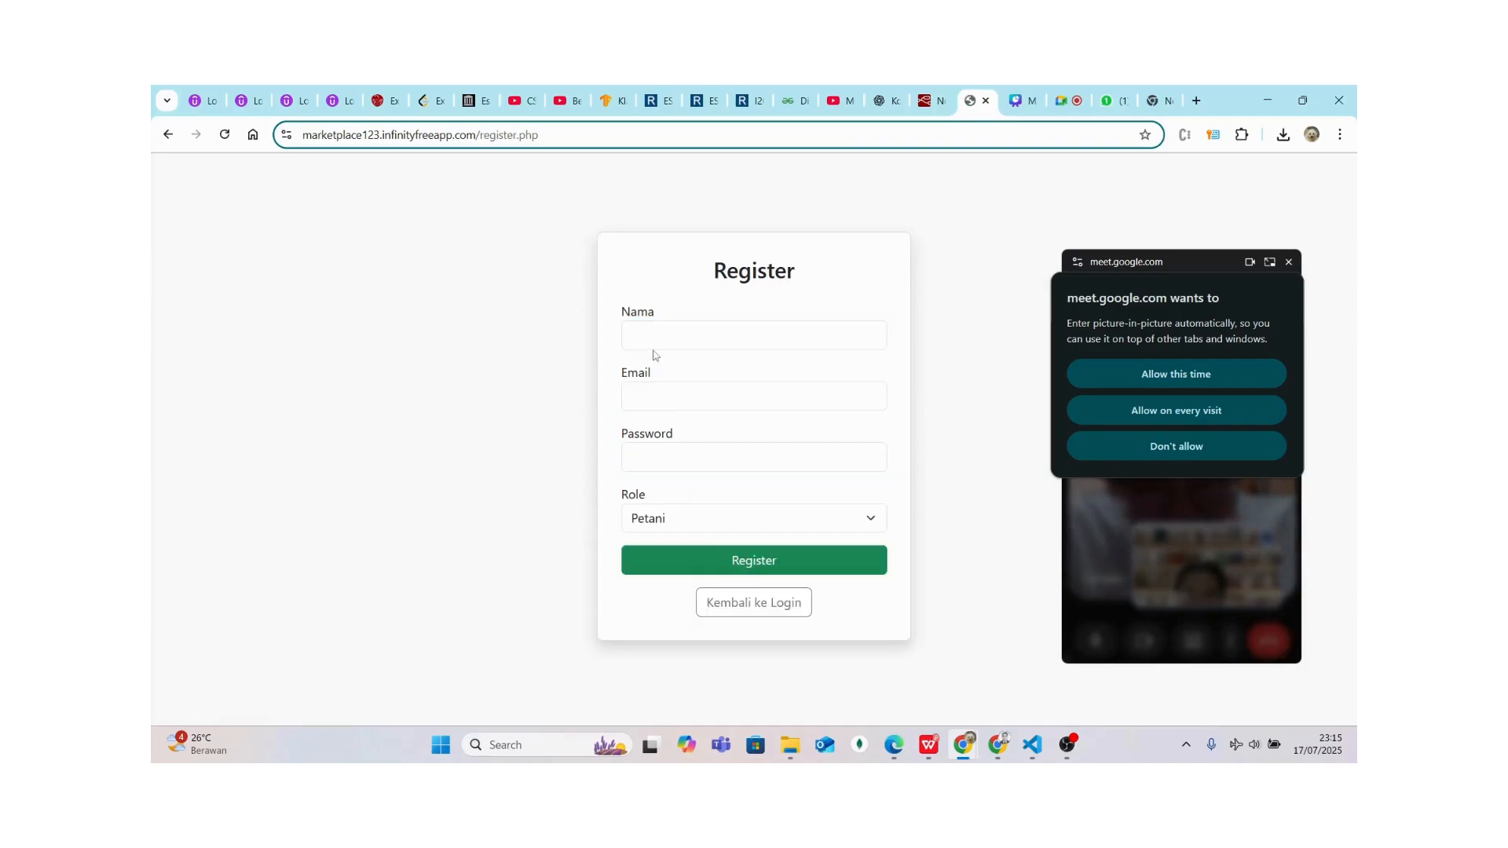
Fill the name from a saved suggestion and the saved admin e-mail with 123 appended
{"action": "left_click", "coordinate": [653, 348]}
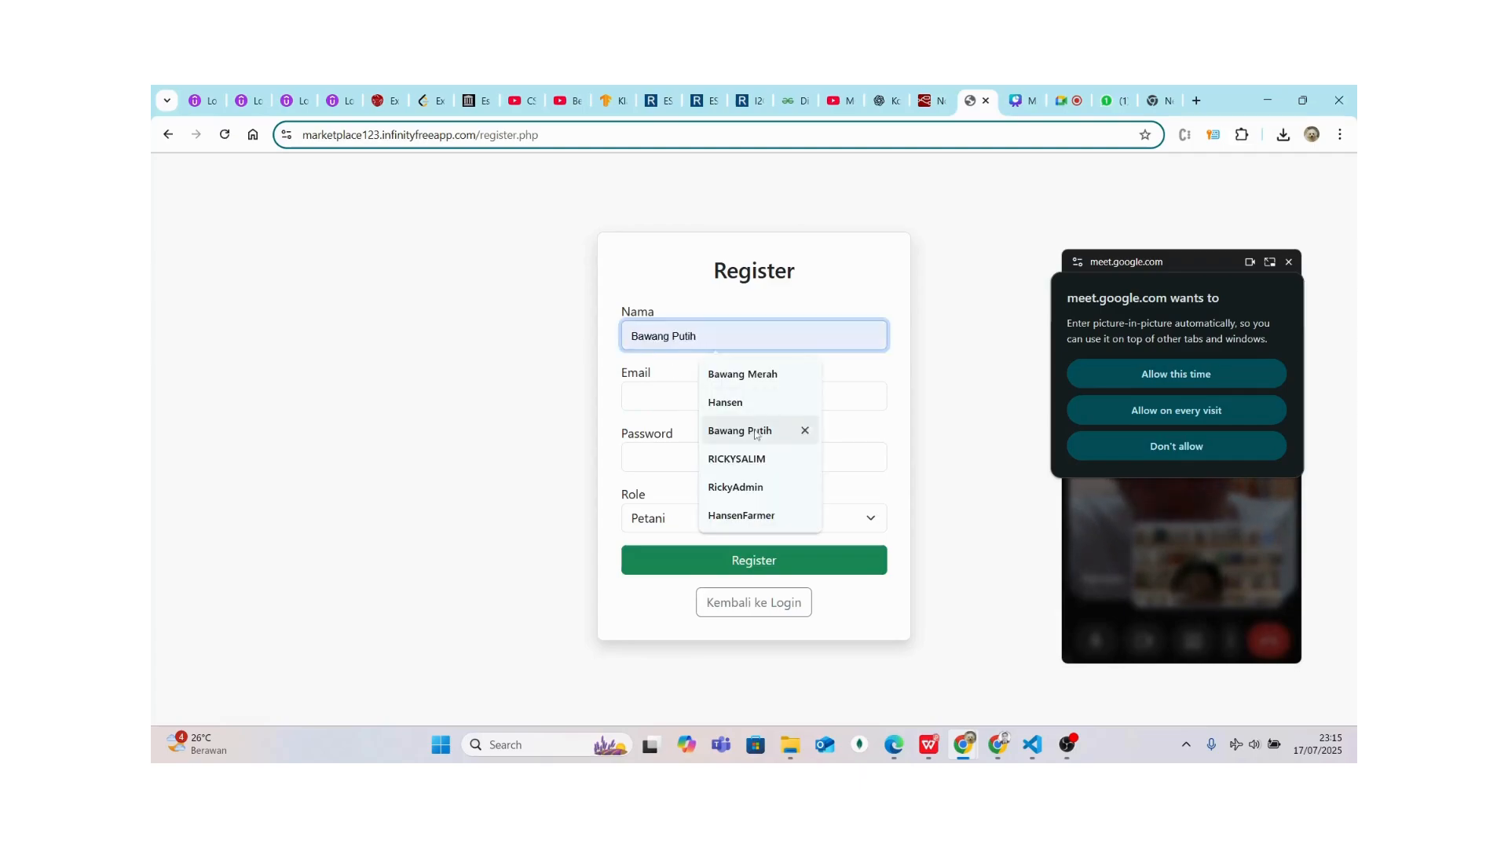
{"action": "left_click", "coordinate": [711, 402]}
{"action": "left_click", "coordinate": [700, 400]}
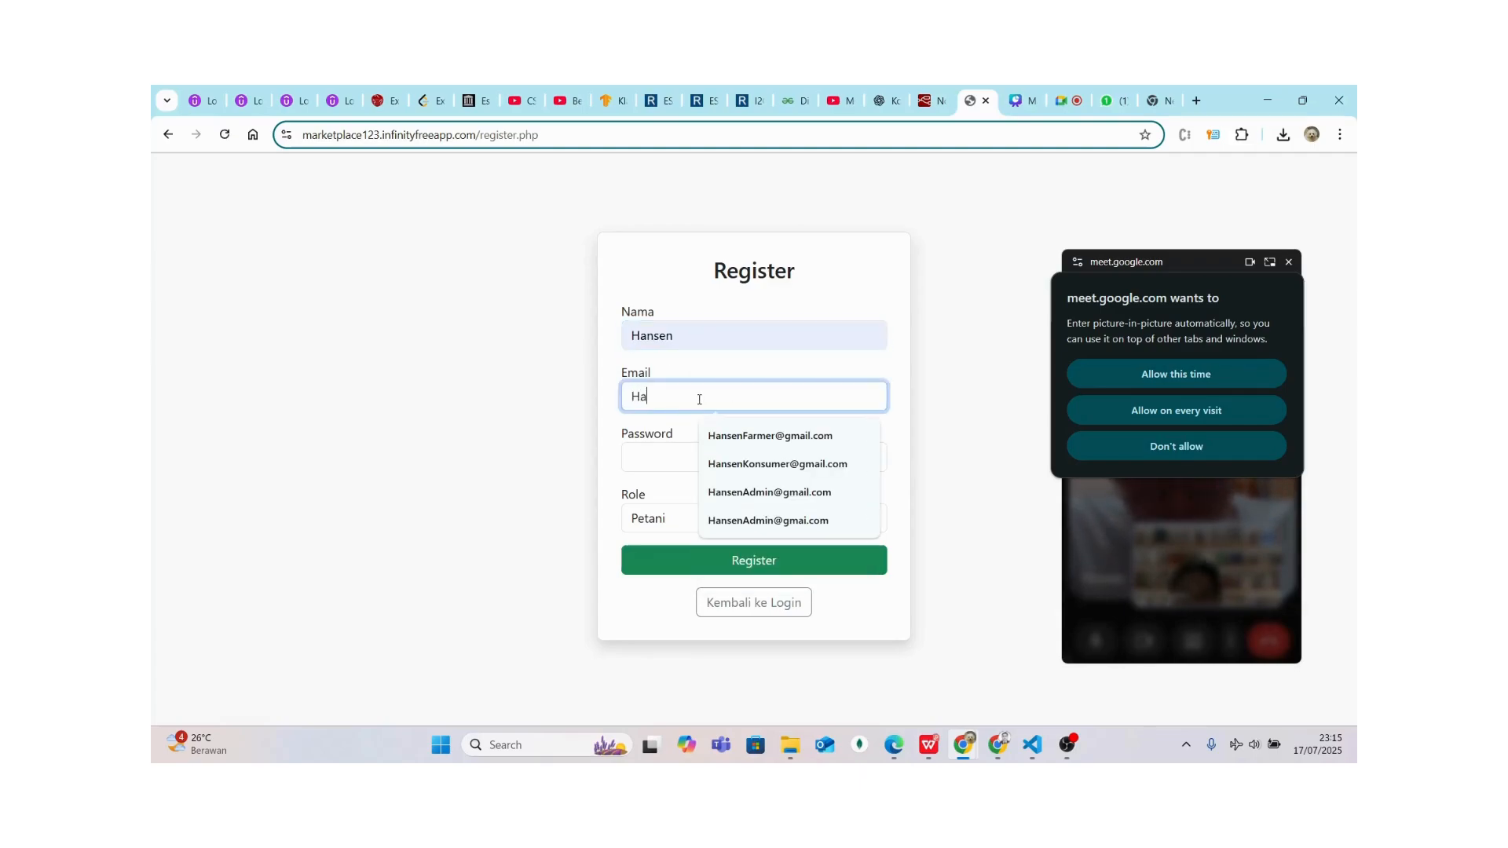
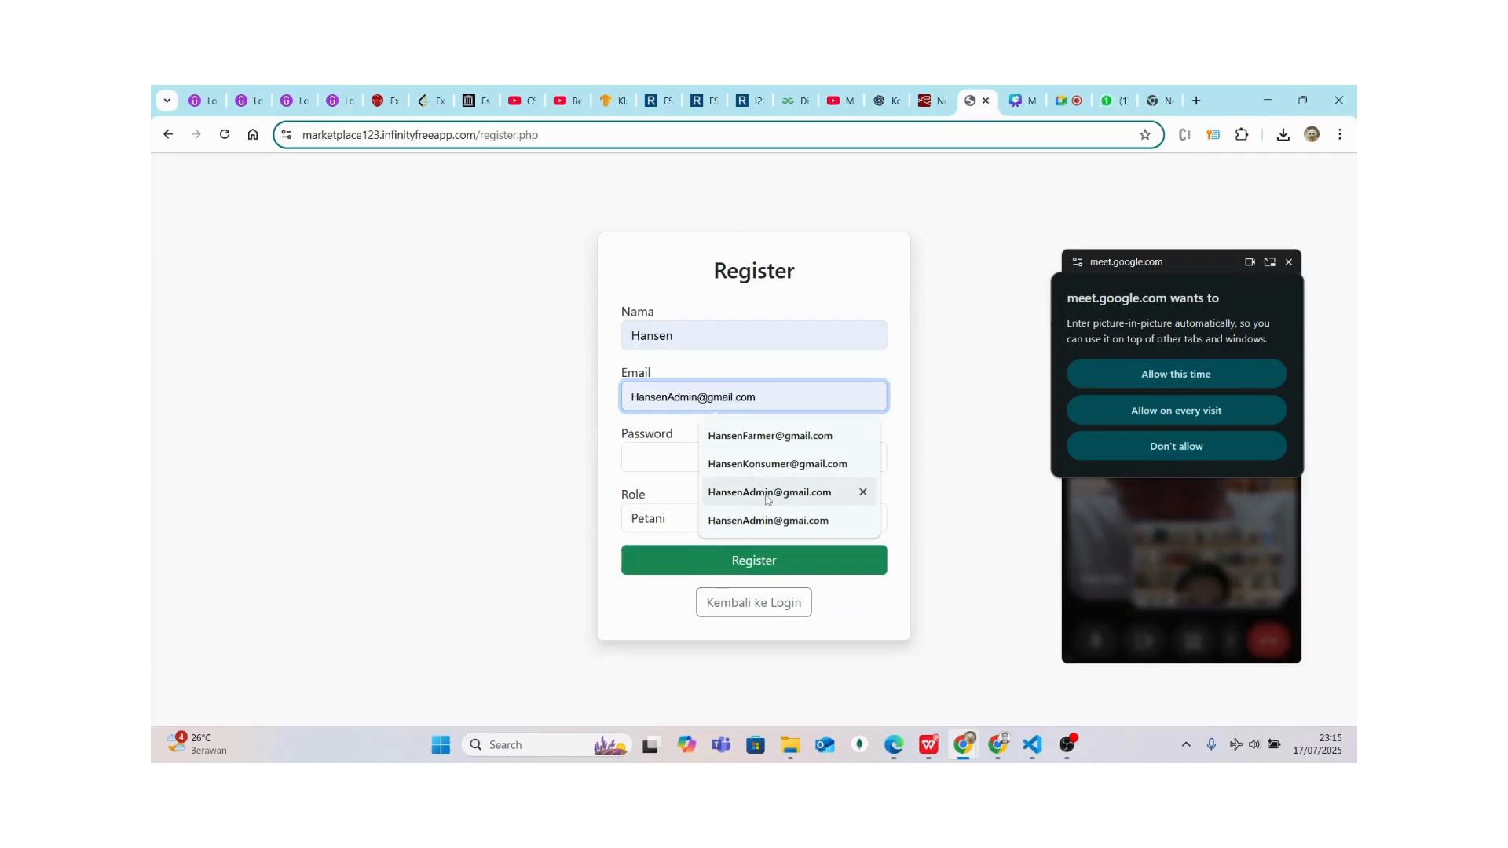
{"action": "left_click", "coordinate": [711, 492]}
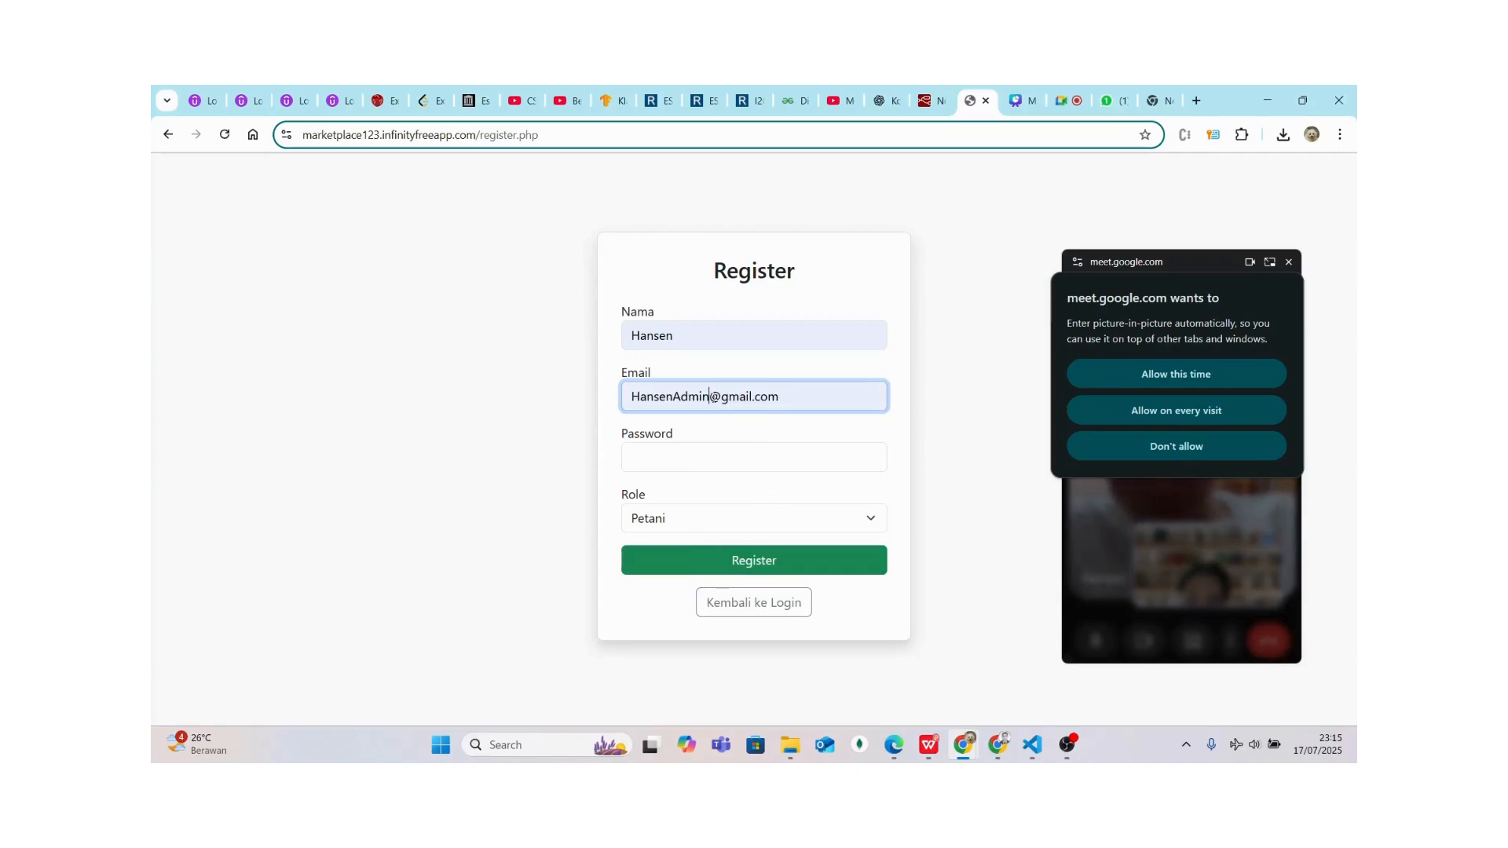
{"action": "left_click", "coordinate": [712, 396]}
{"action": "type", "text": "123"}
Enter the password, choose the Admin role and submit the registration
{"action": "left_click", "coordinate": [667, 456]}
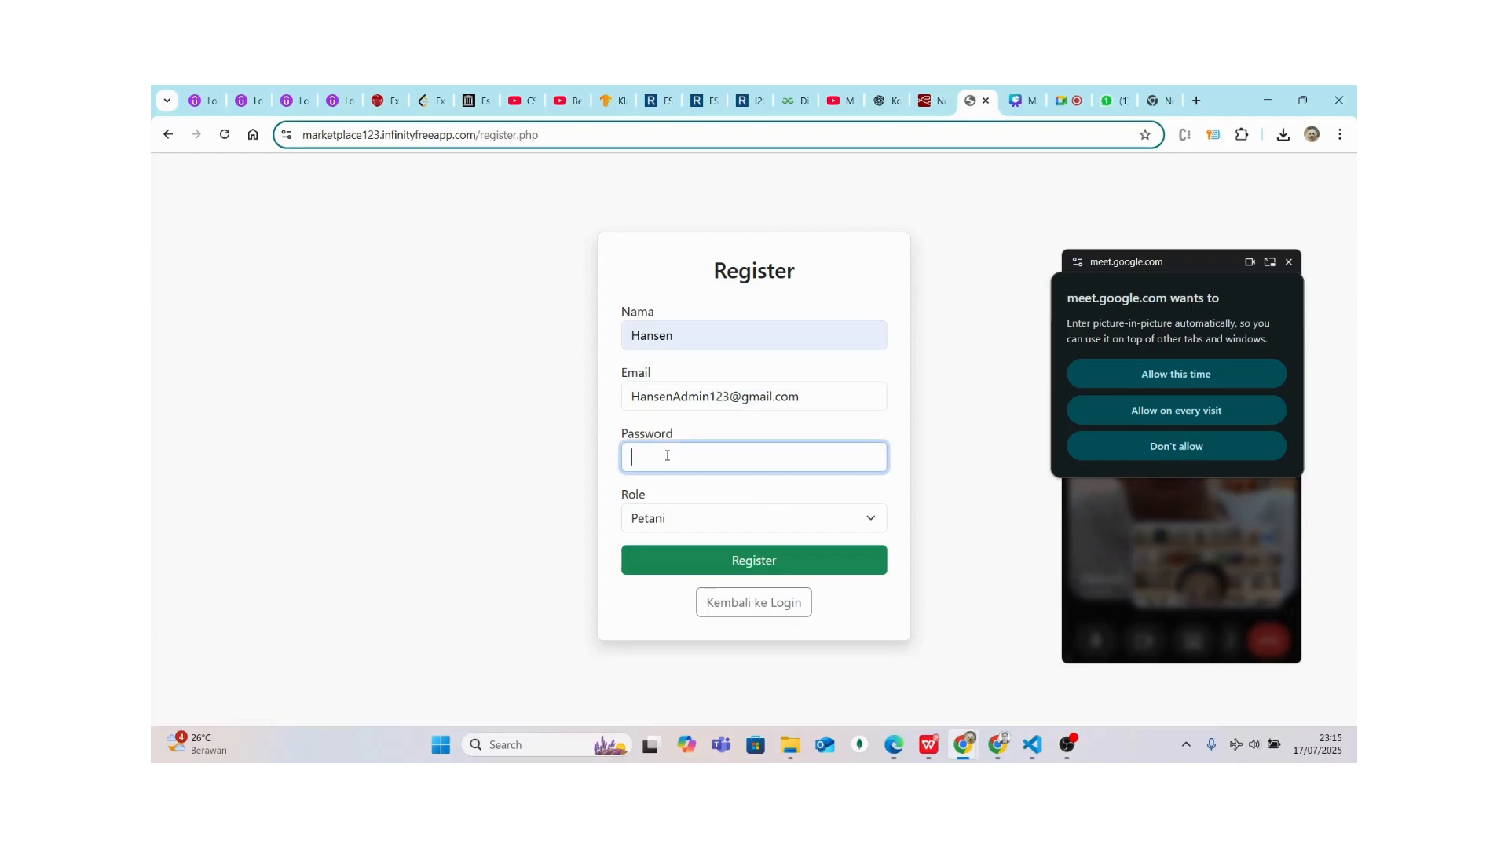
{"action": "type", "text": "123"}
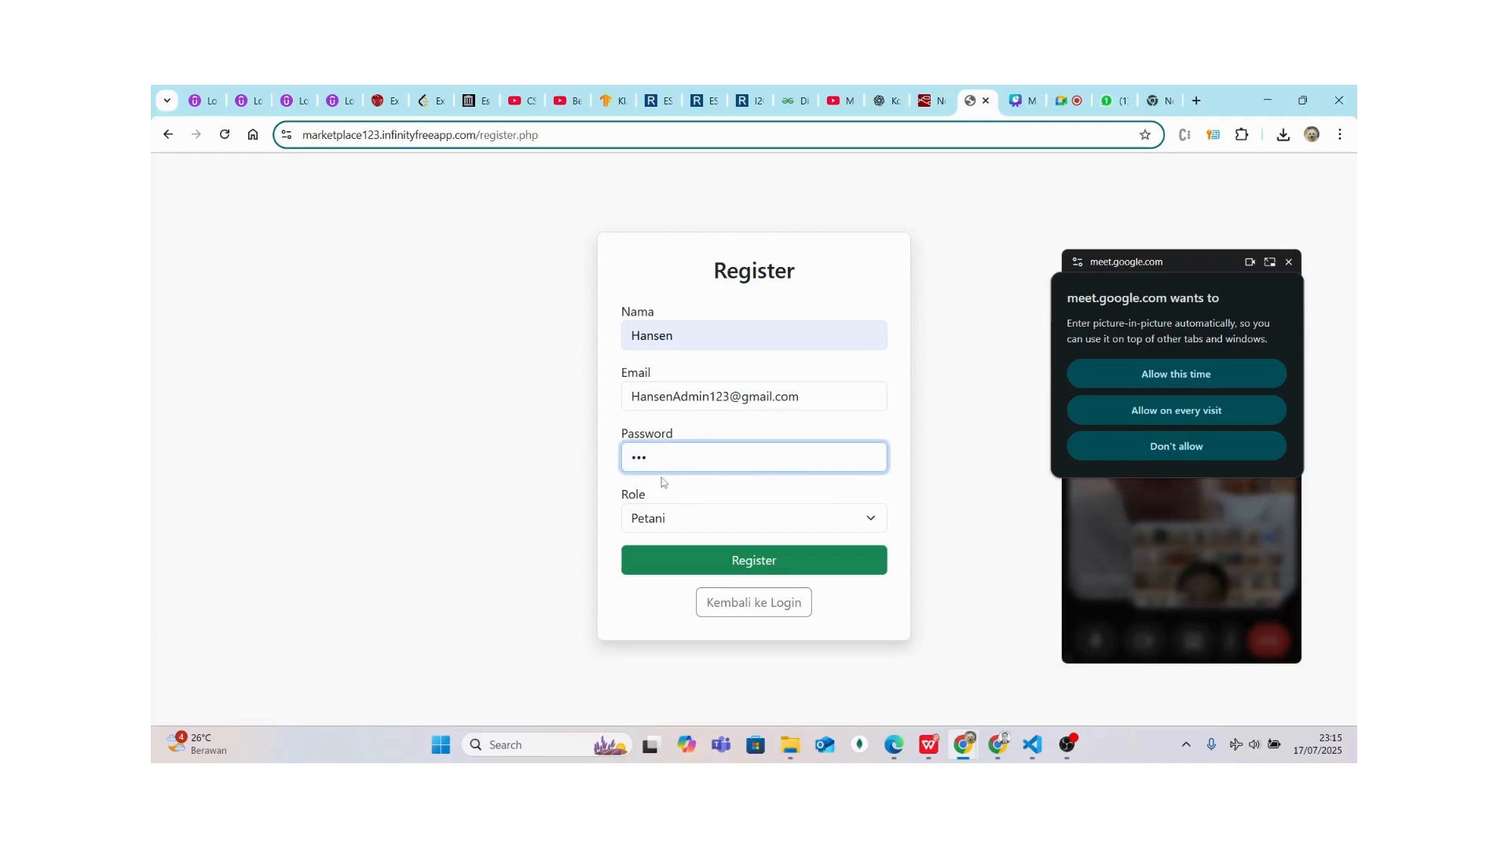
{"action": "left_click", "coordinate": [657, 521]}
{"action": "left_click", "coordinate": [662, 594]}
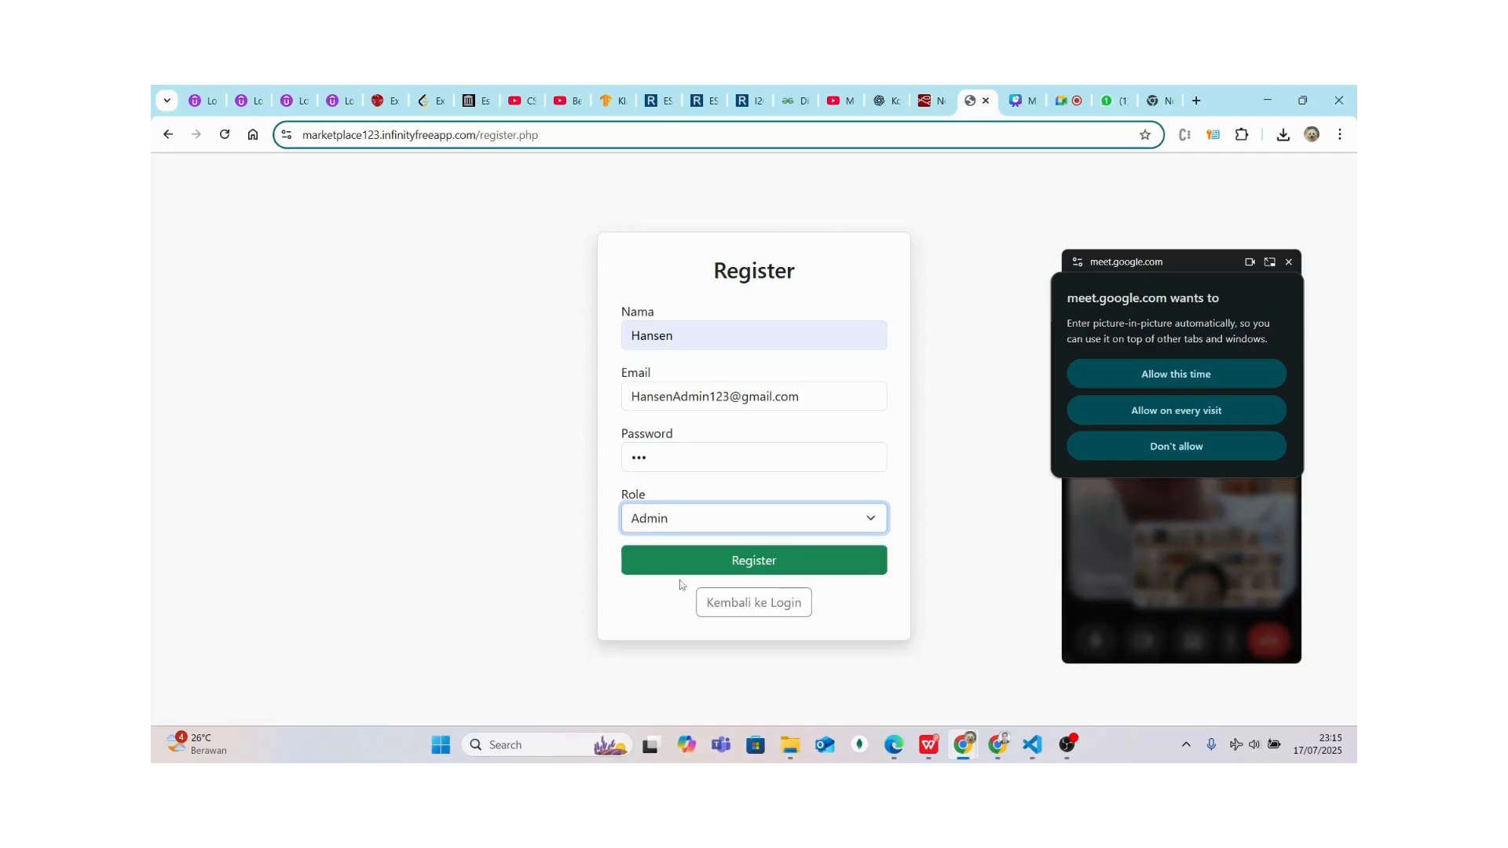
{"action": "left_click", "coordinate": [699, 556]}
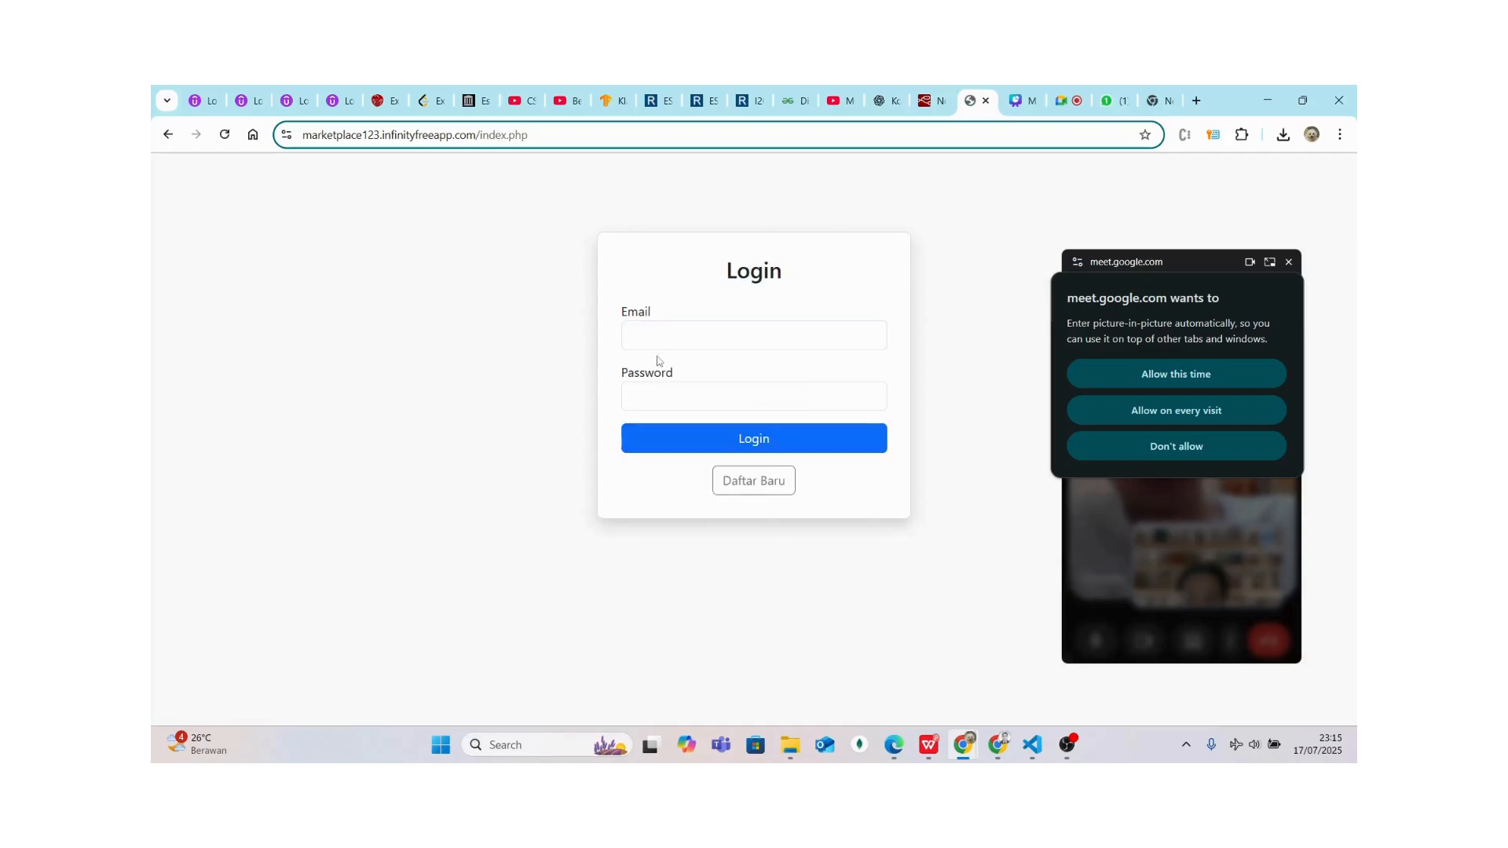
Log in with the newly registered admin's saved e-mail and its password
{"action": "left_click", "coordinate": [656, 336]}
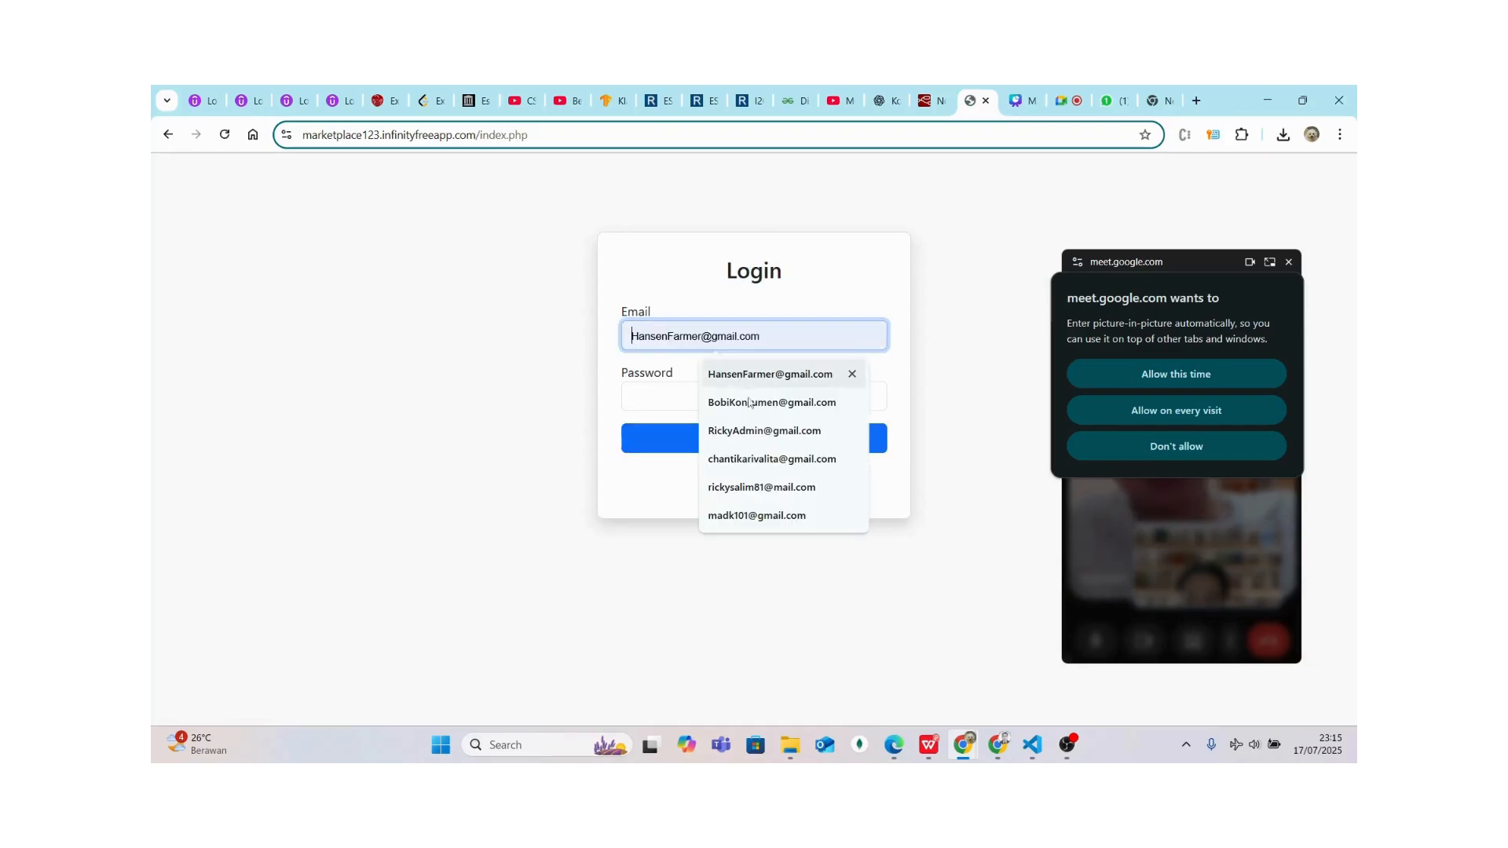
{"action": "type", "text": "h"}
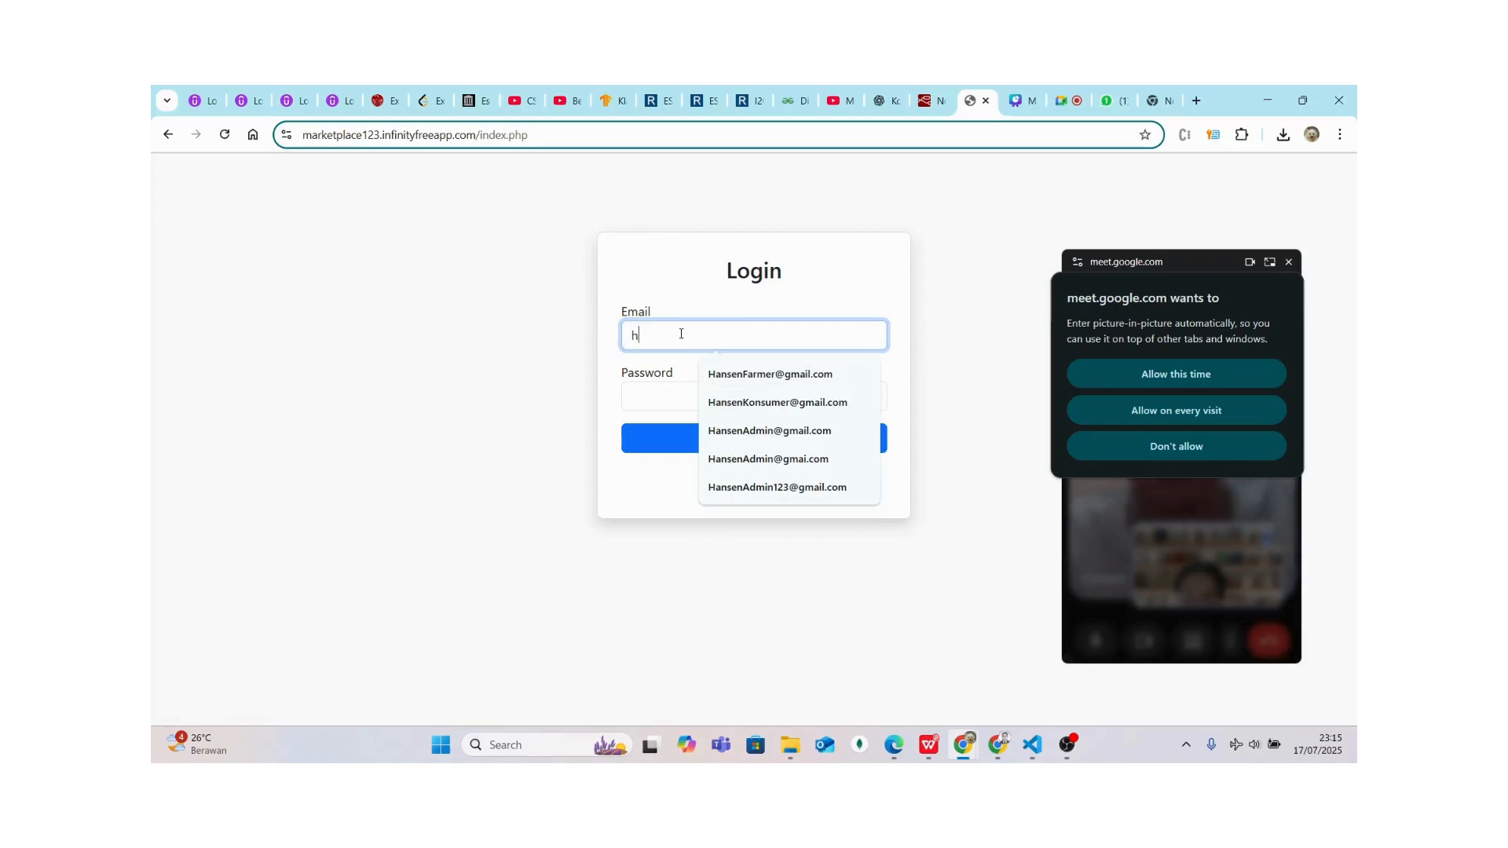
{"action": "key", "text": "BackSpace"}
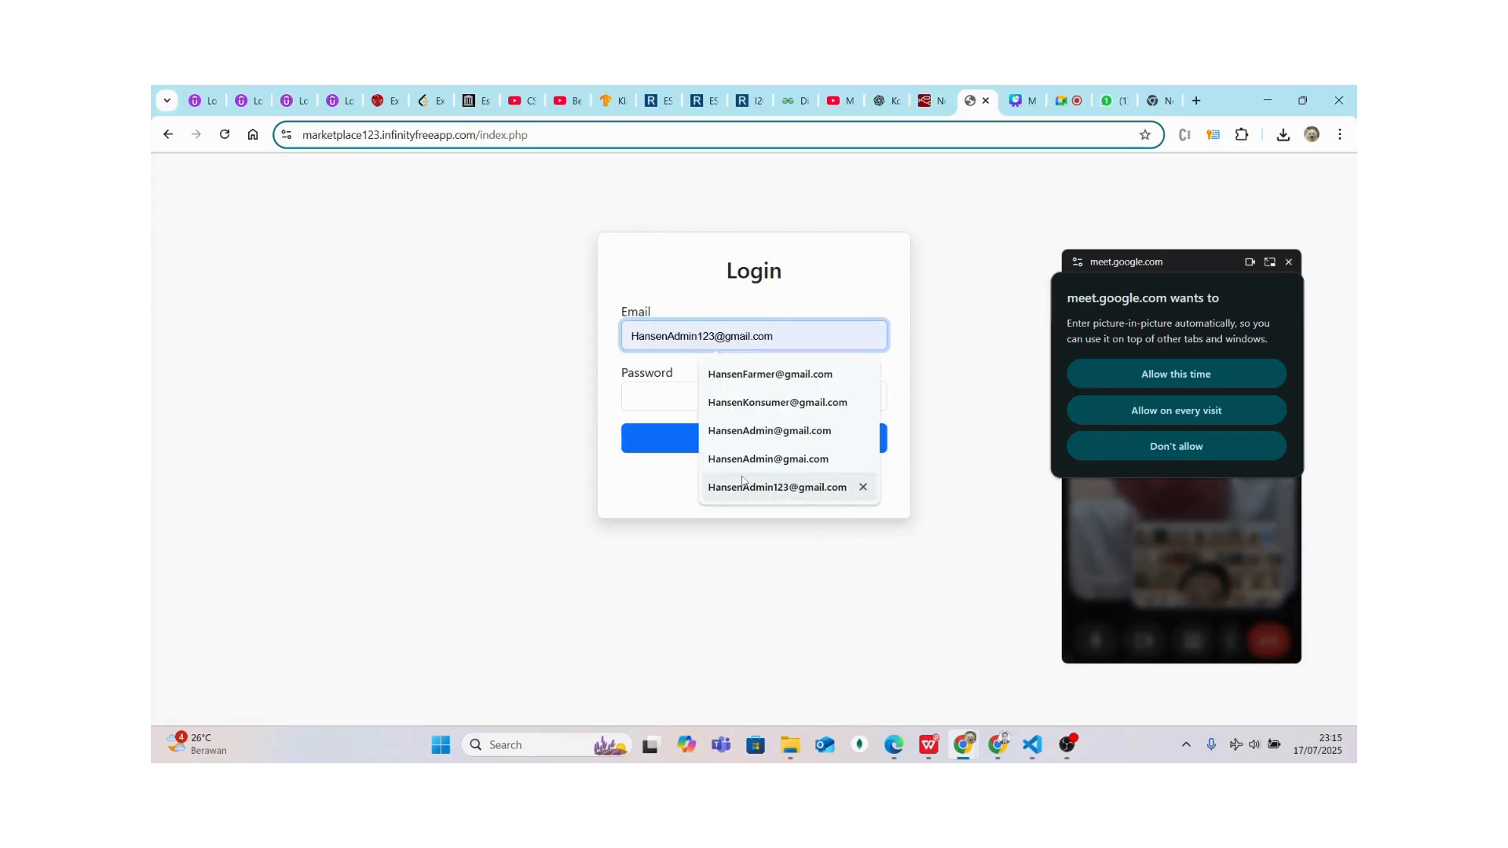
{"action": "left_click", "coordinate": [859, 487]}
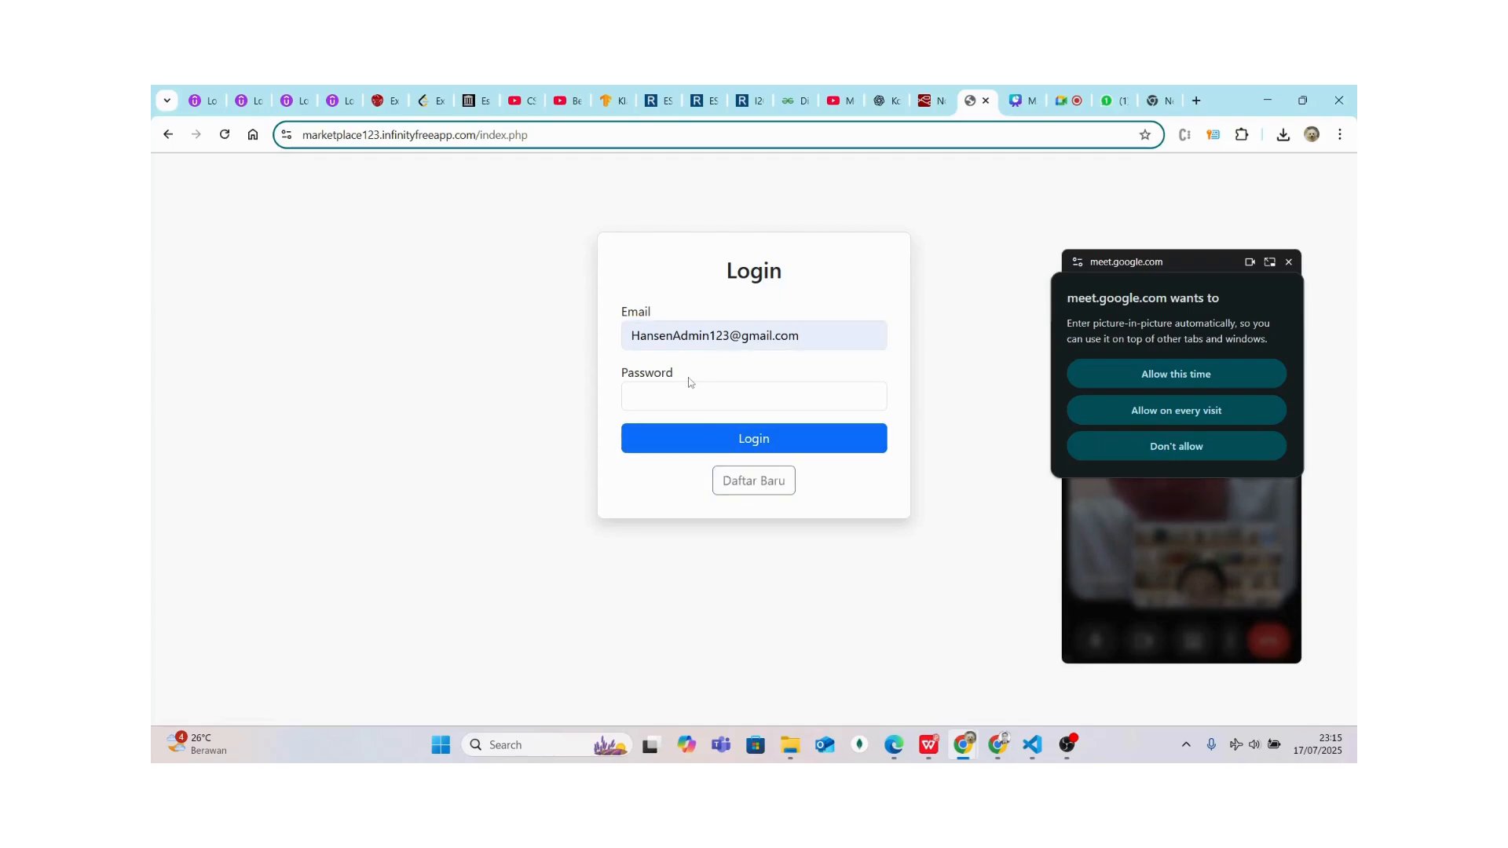
{"action": "left_click", "coordinate": [695, 392]}
{"action": "type", "text": "123"}
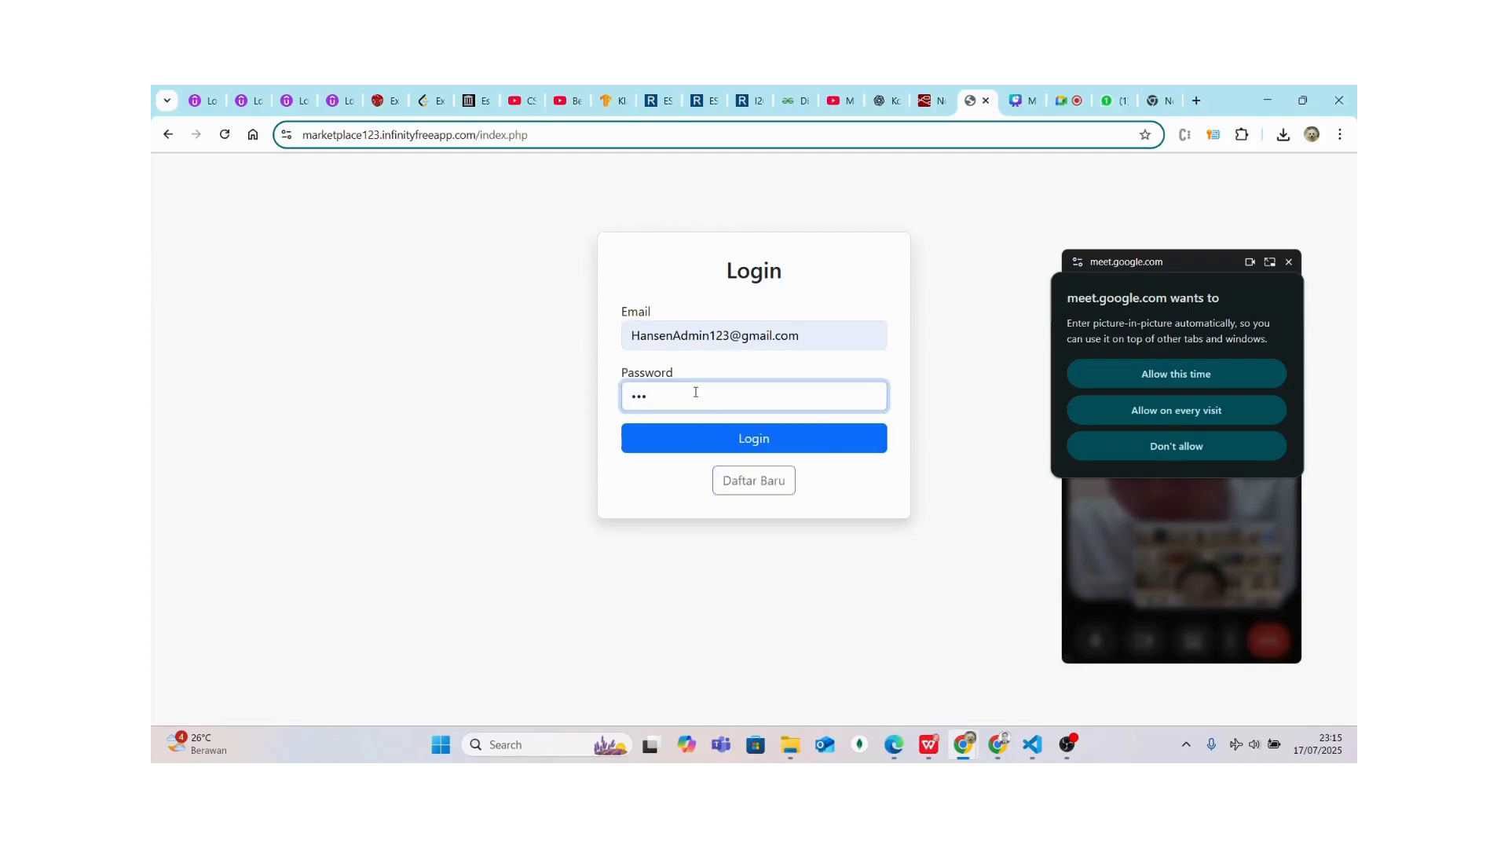
{"action": "left_click", "coordinate": [667, 449]}
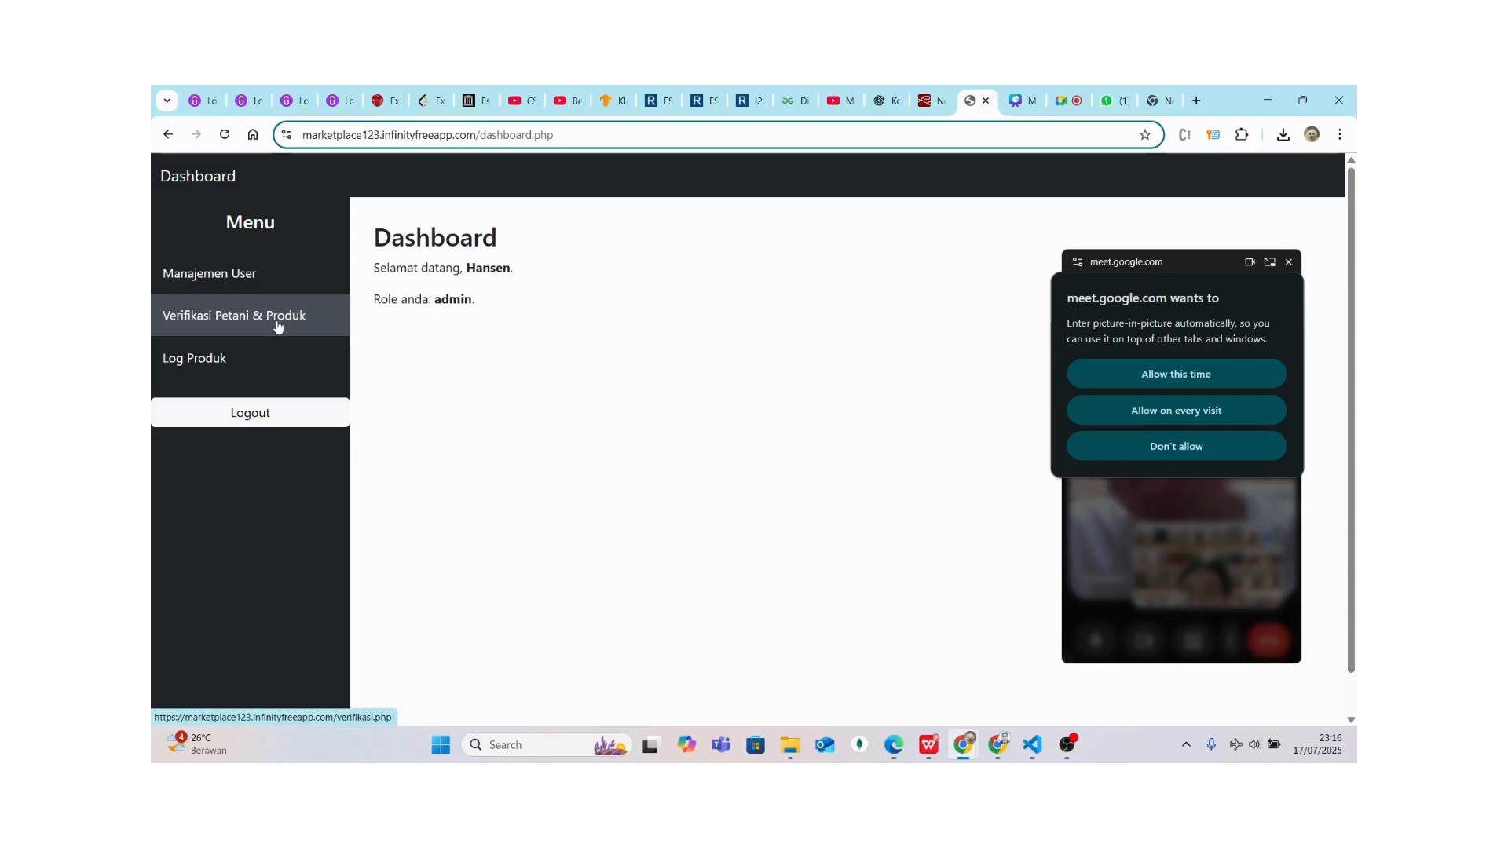
Open Verifikasi Petani & Produk to see jagung pending with stock 10
{"action": "left_click", "coordinate": [276, 326]}
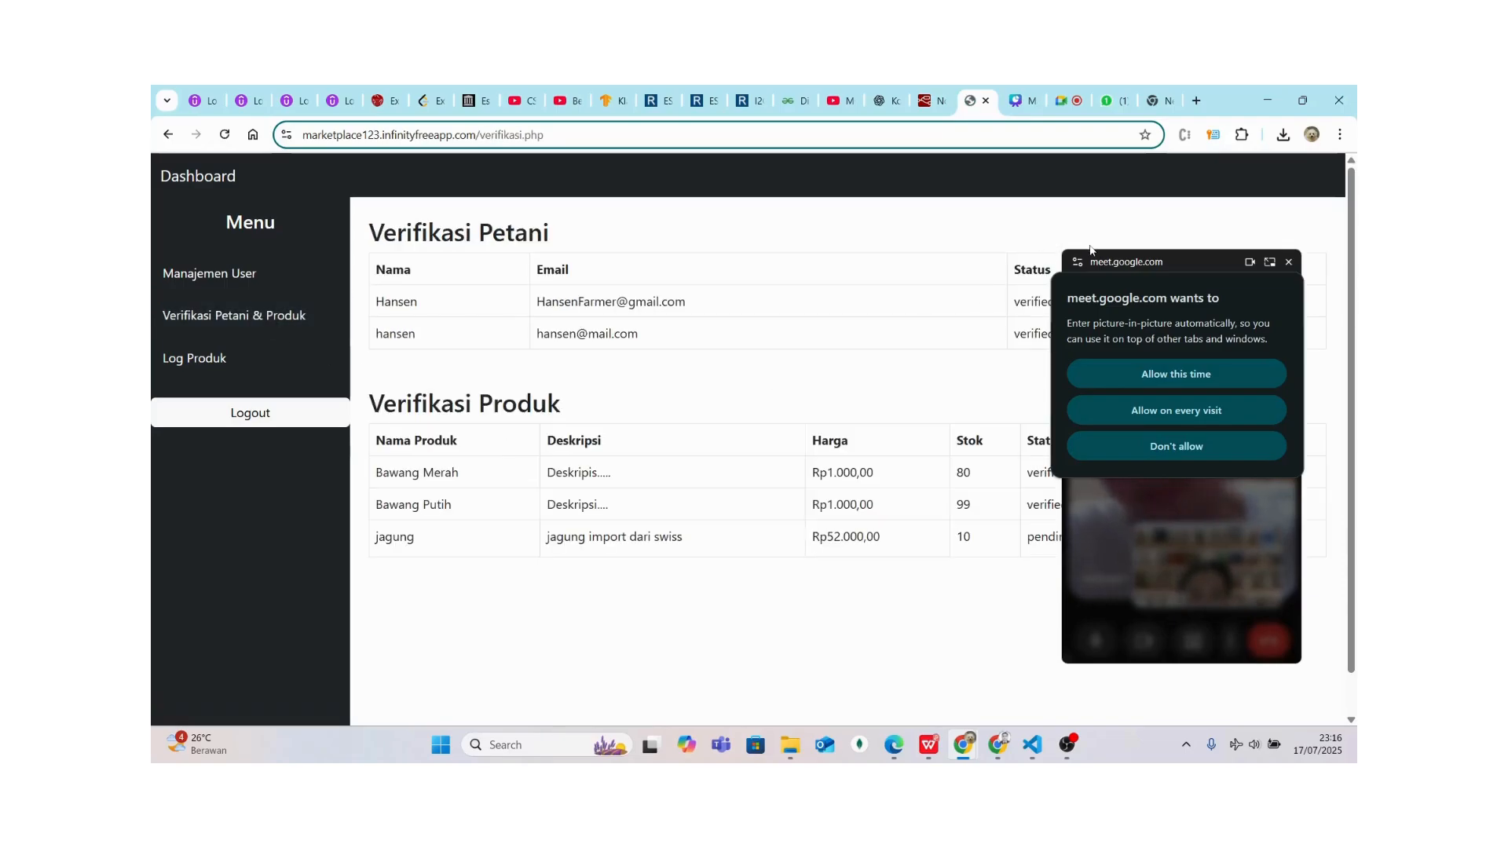
{"action": "left_click_drag", "start_coordinate": [1170, 254], "coordinate": [1163, 305]}
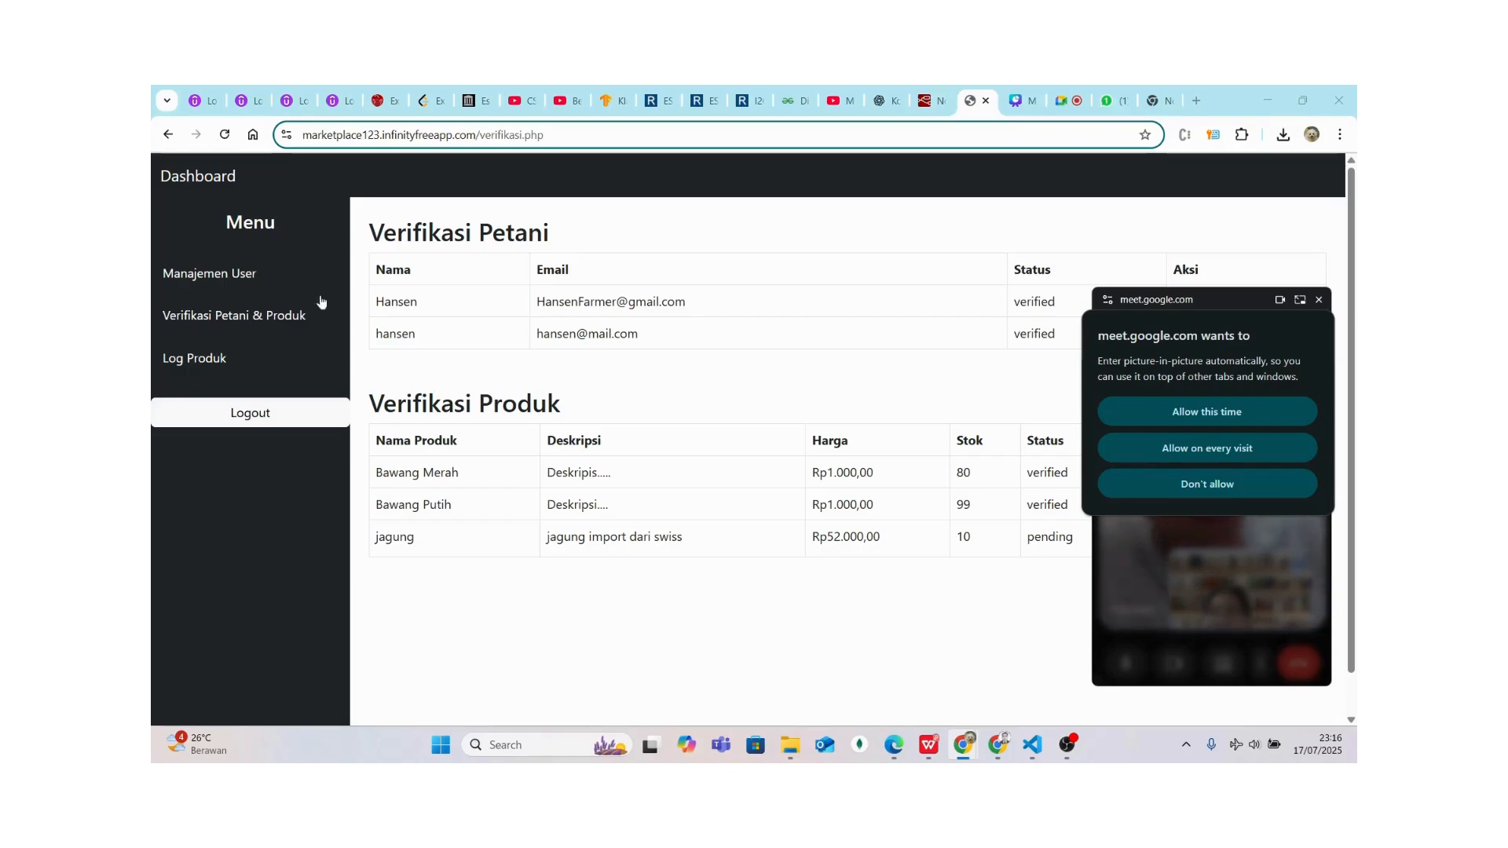
Open Log Produk and scroll through the checkout, Dikirim and Dibatalkan entries
{"action": "left_click", "coordinate": [238, 350]}
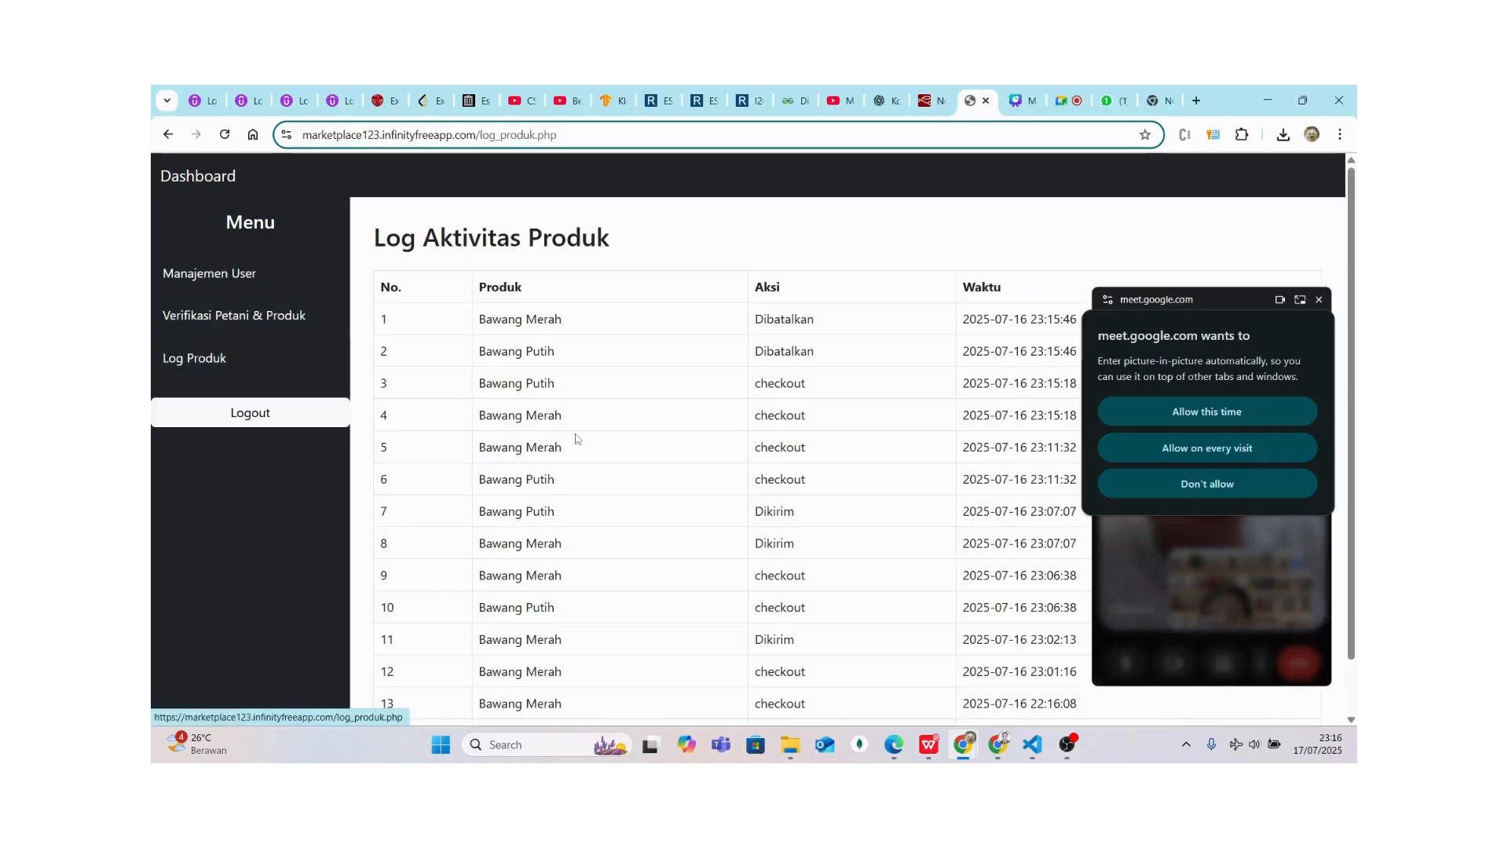
{"action": "scroll", "coordinate": [870, 459], "scroll_direction": "down", "scroll_amount": 1}
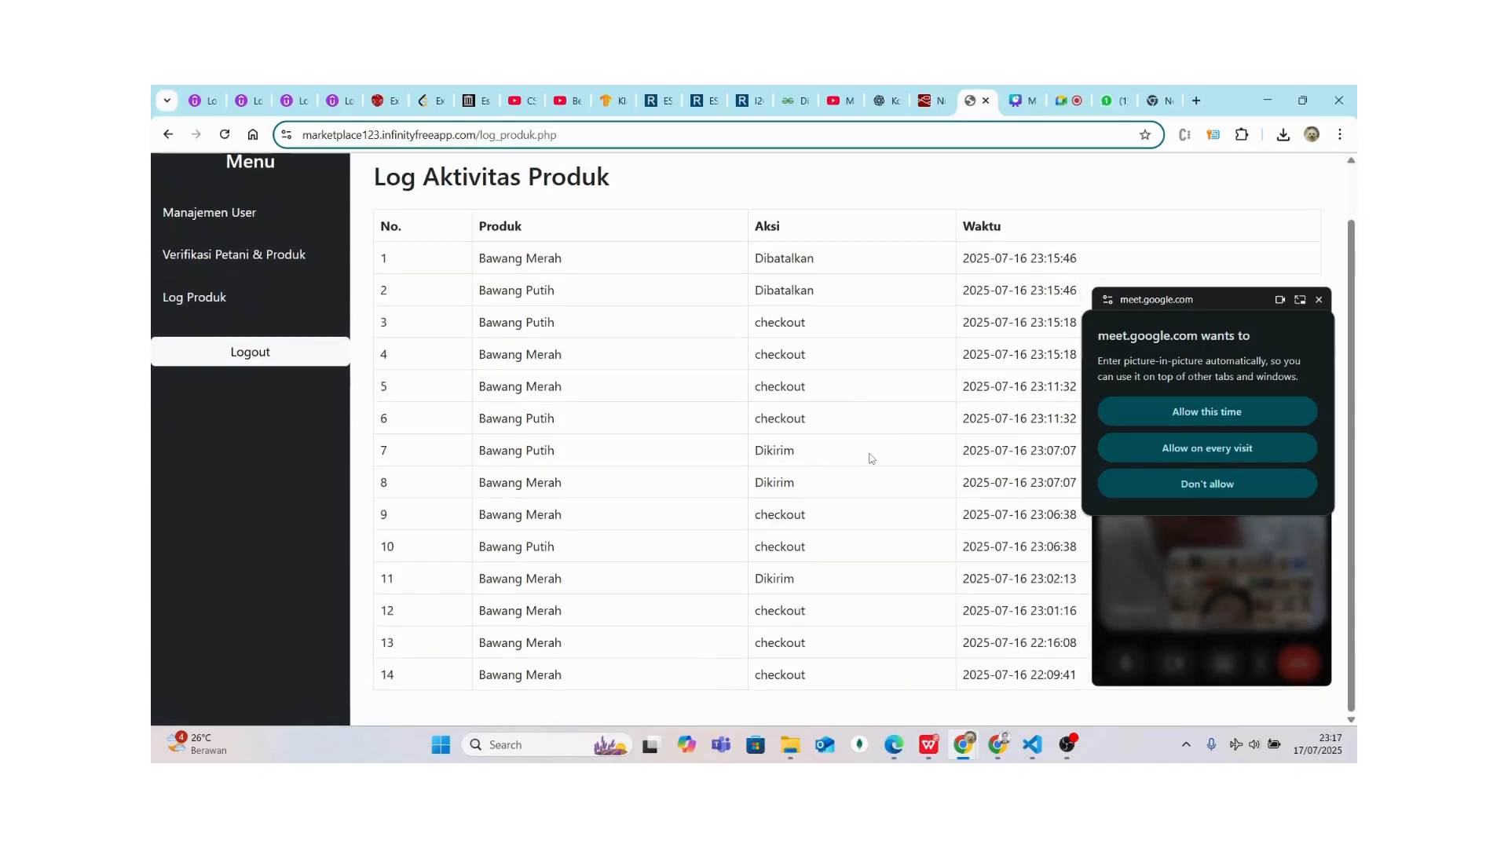
{"action": "scroll", "coordinate": [870, 459], "scroll_direction": "up", "scroll_amount": 1}
{"action": "scroll", "coordinate": [870, 459], "scroll_direction": "down", "scroll_amount": 1}
{"action": "scroll", "coordinate": [870, 459], "scroll_direction": "up", "scroll_amount": 1}
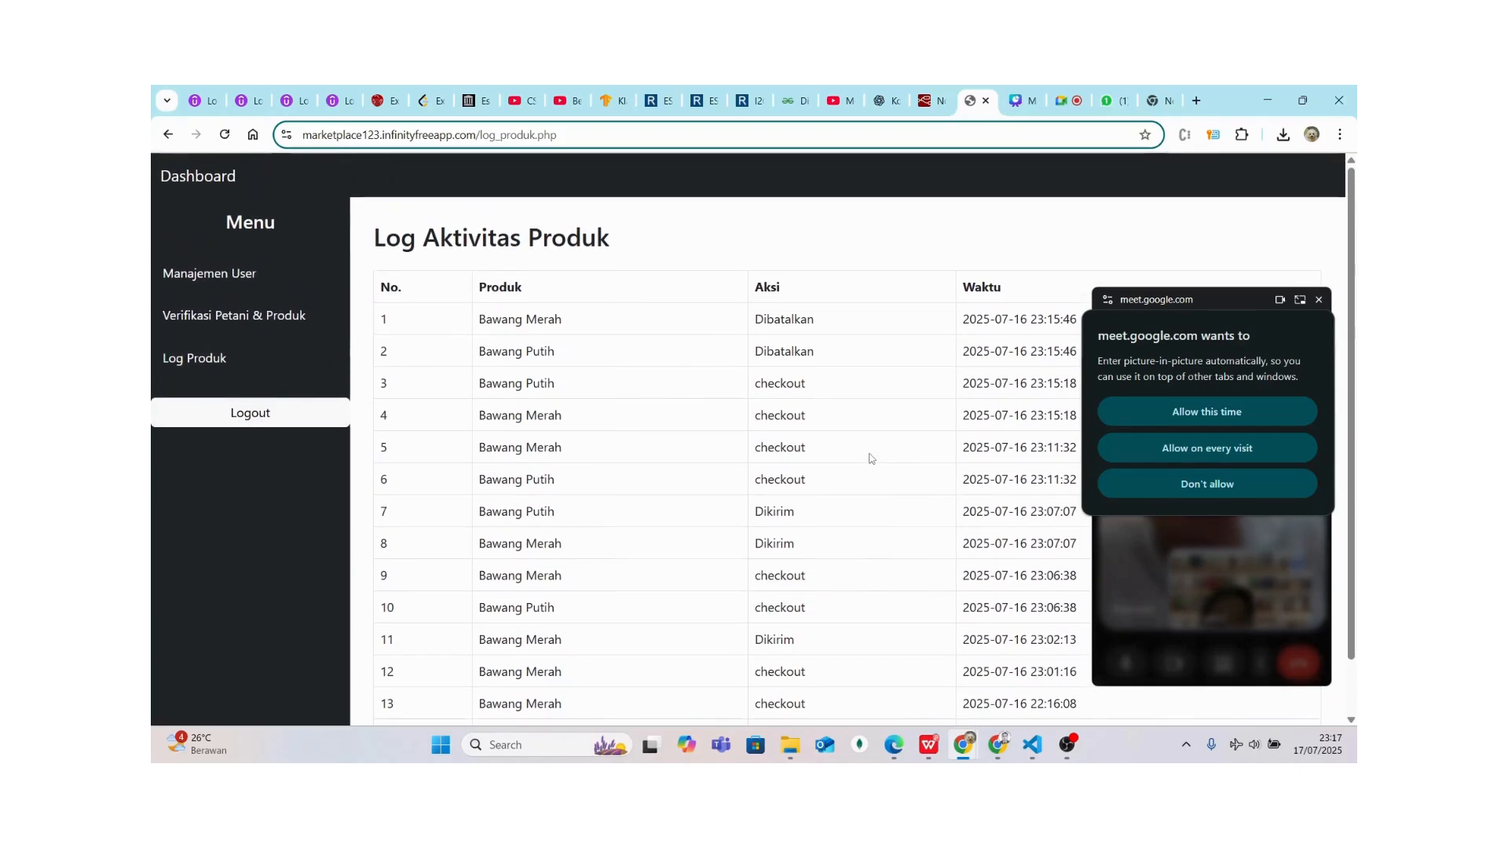
{"action": "scroll", "coordinate": [870, 458], "scroll_direction": "down", "scroll_amount": 1}
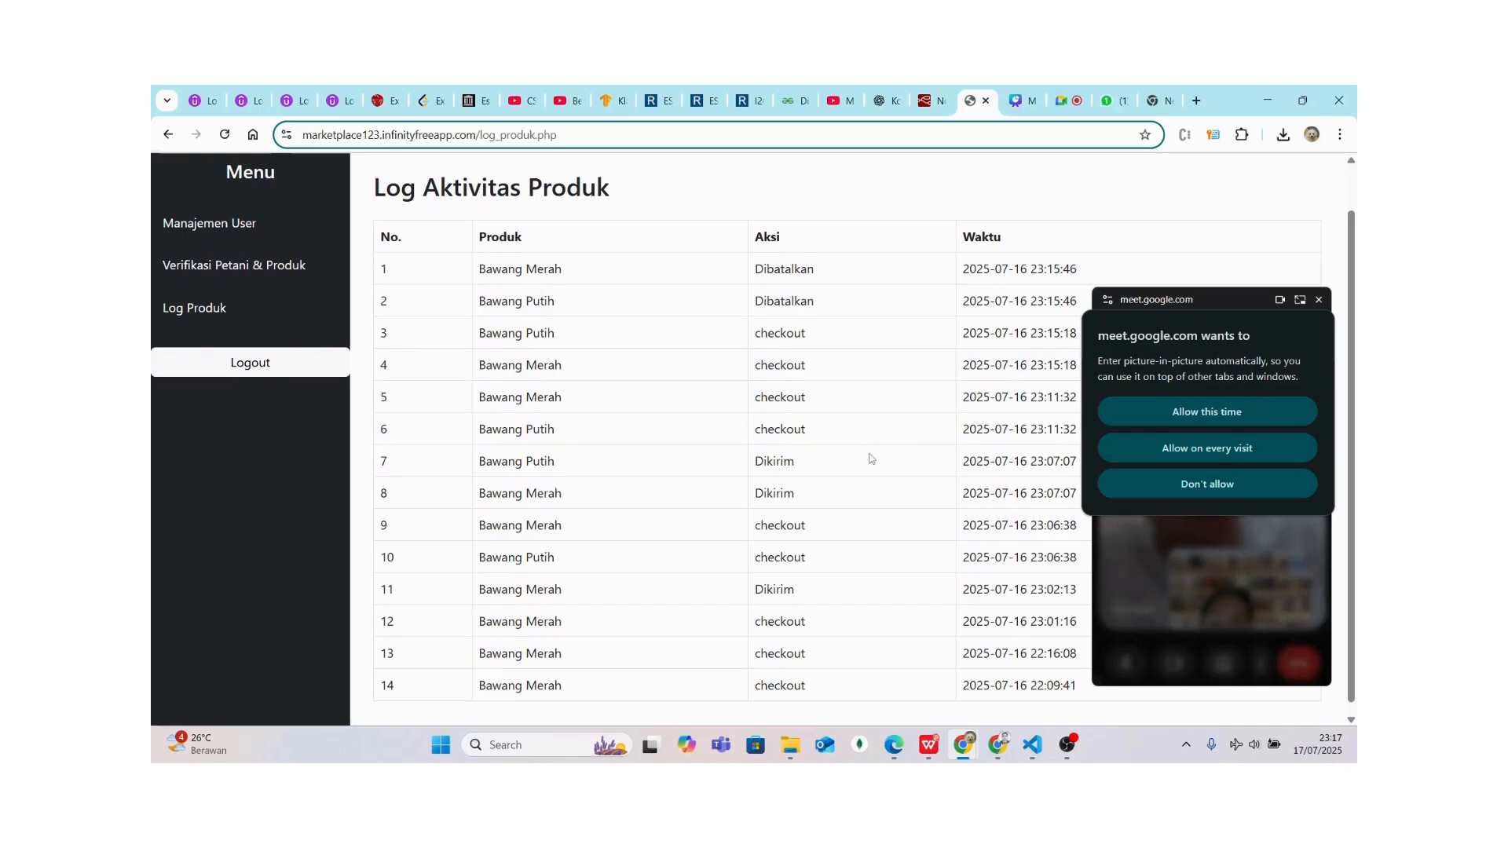
{"action": "scroll", "coordinate": [870, 459], "scroll_direction": "up", "scroll_amount": 1}
{"action": "scroll", "coordinate": [870, 459], "scroll_direction": "down", "scroll_amount": 1}
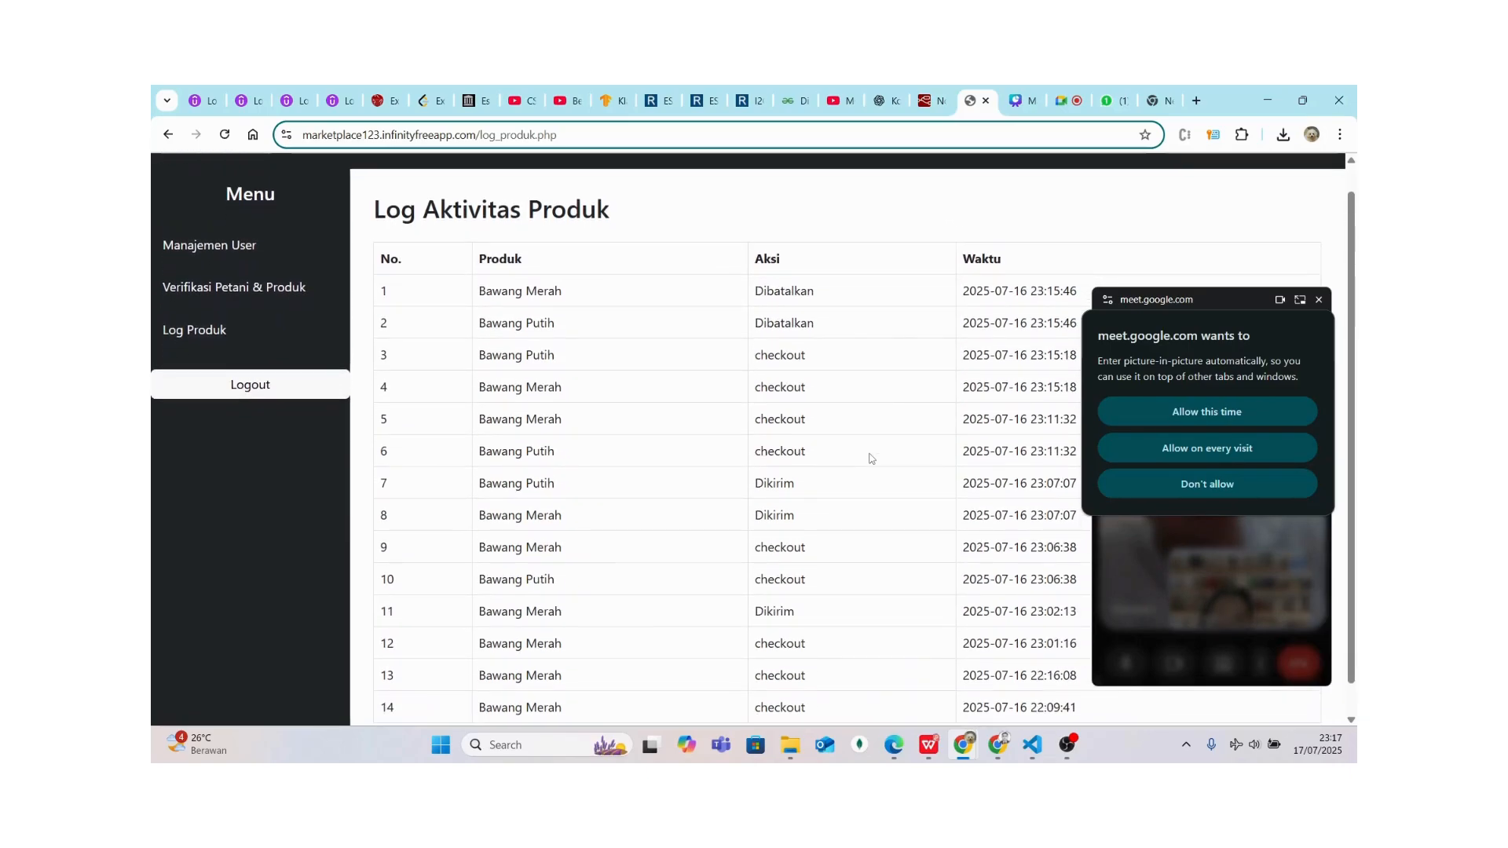
{"action": "scroll", "coordinate": [870, 459], "scroll_direction": "down", "scroll_amount": 1}
{"action": "scroll", "coordinate": [870, 459], "scroll_direction": "up", "scroll_amount": 1}
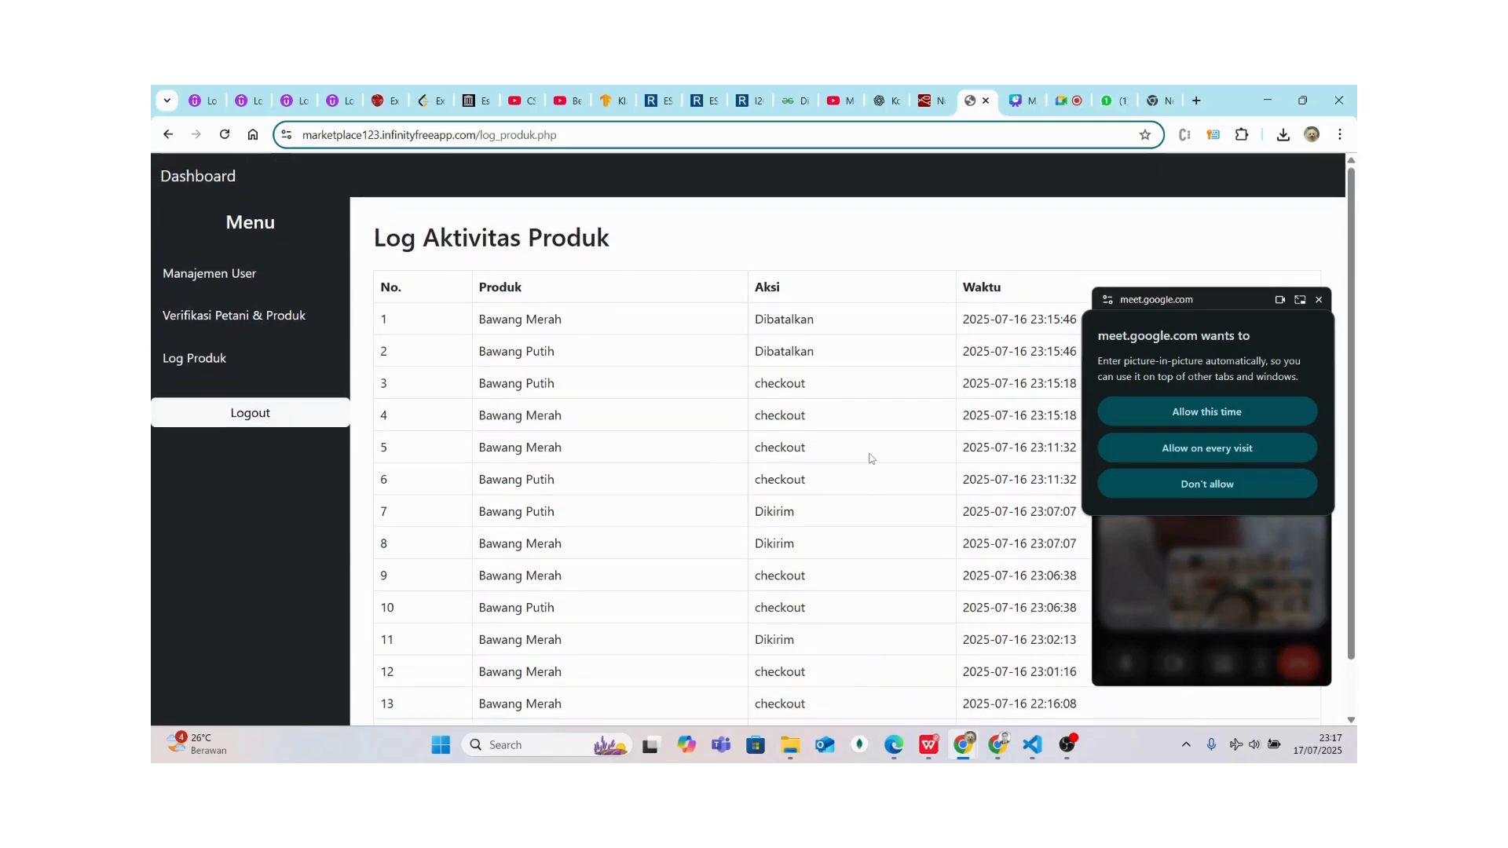
{"action": "scroll", "coordinate": [870, 458], "scroll_direction": "down", "scroll_amount": 1}
{"action": "scroll", "coordinate": [870, 458], "scroll_direction": "up", "scroll_amount": 1}
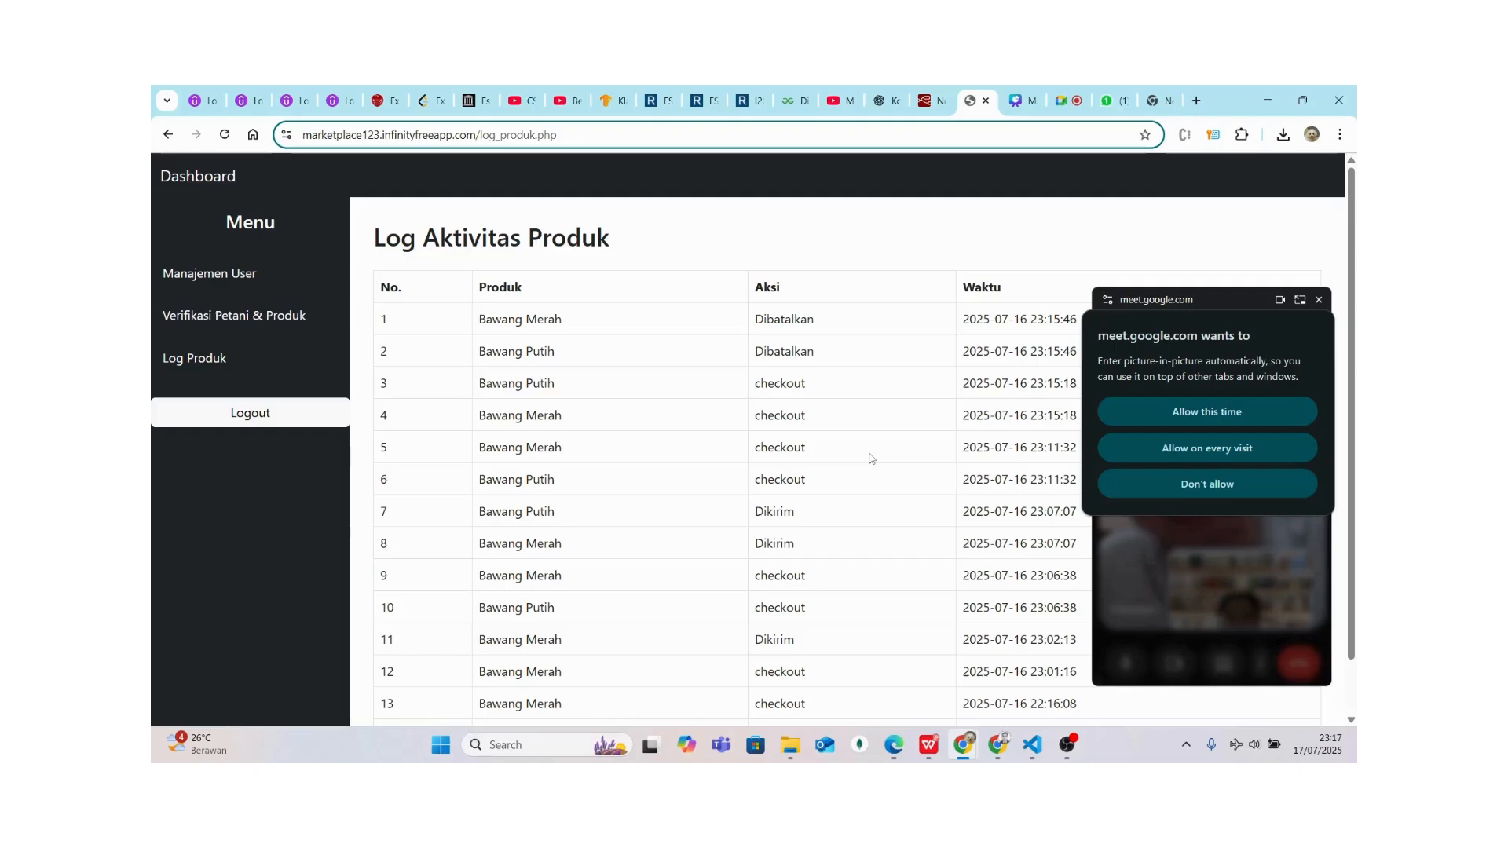
In Manajemen User, delete the extra admin account from Daftar Pengguna and confirm with OK
{"action": "left_click", "coordinate": [240, 273]}
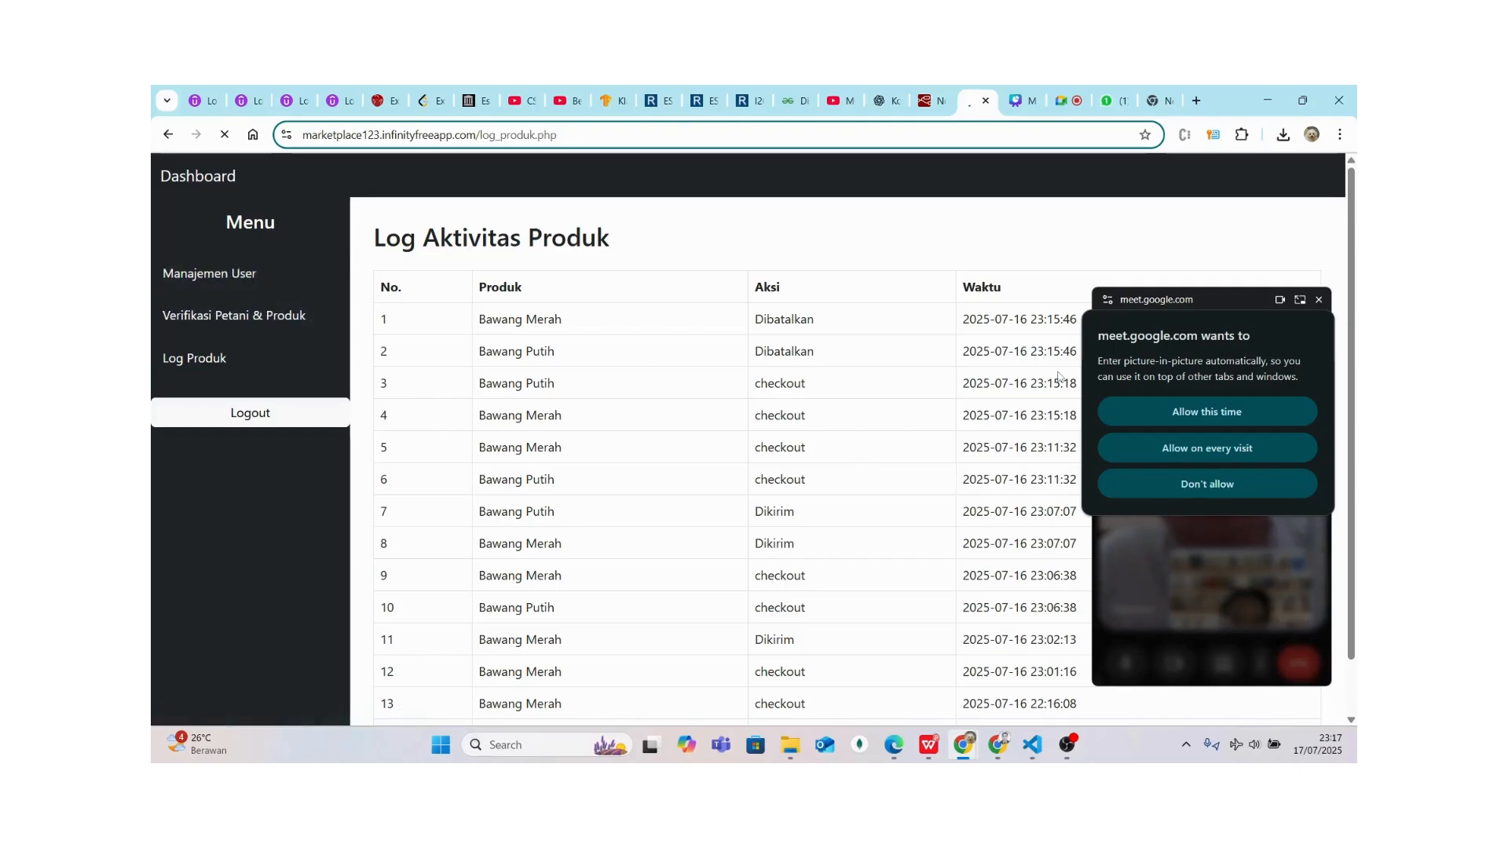
{"action": "left_click", "coordinate": [506, 324]}
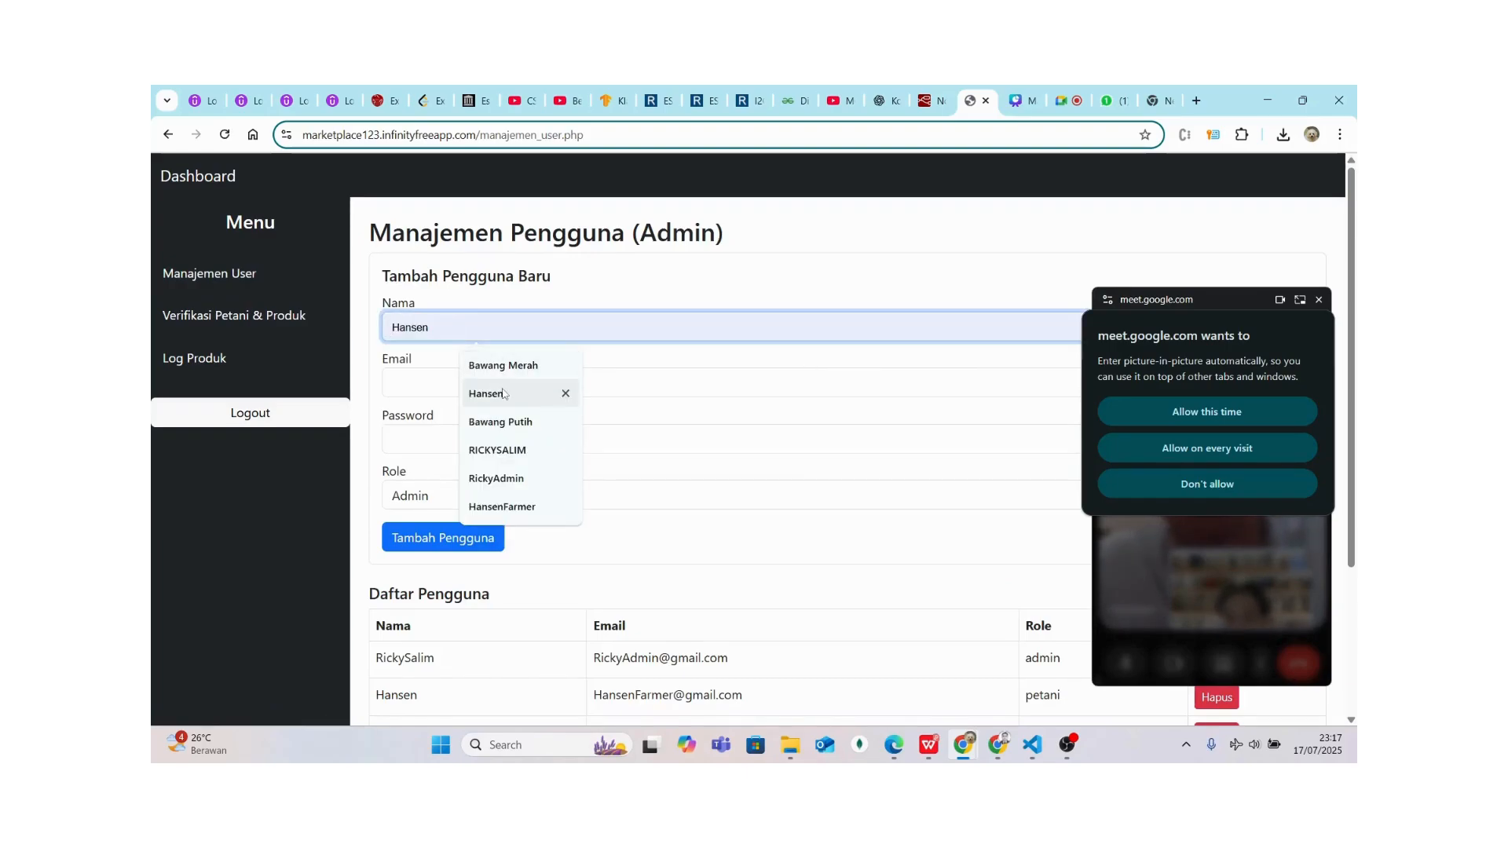
{"action": "scroll", "coordinate": [424, 341], "scroll_direction": "down", "scroll_amount": 2}
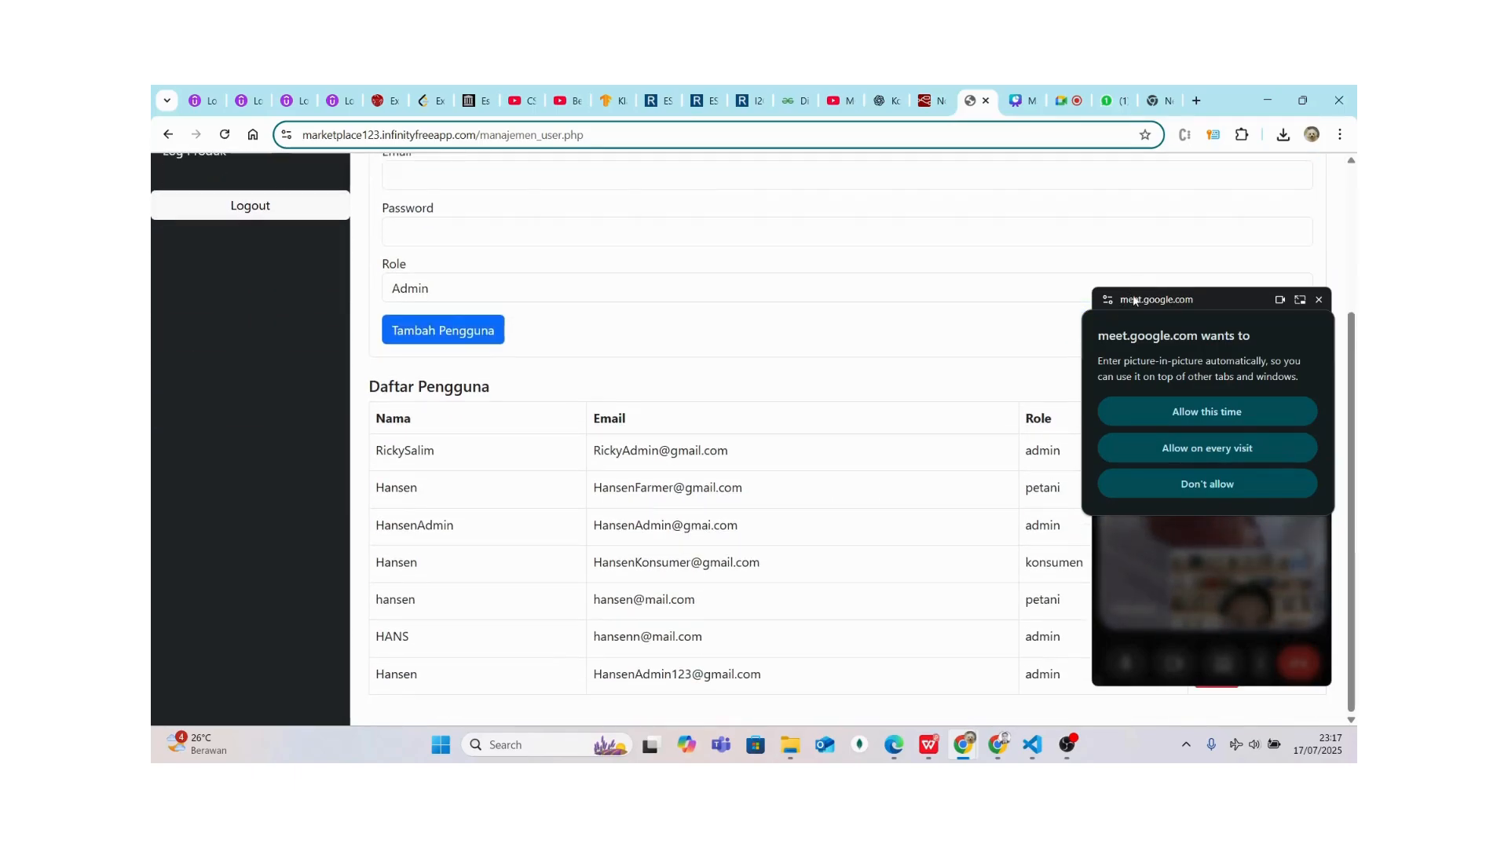
{"action": "left_click_drag", "start_coordinate": [1136, 291], "coordinate": [234, 145]}
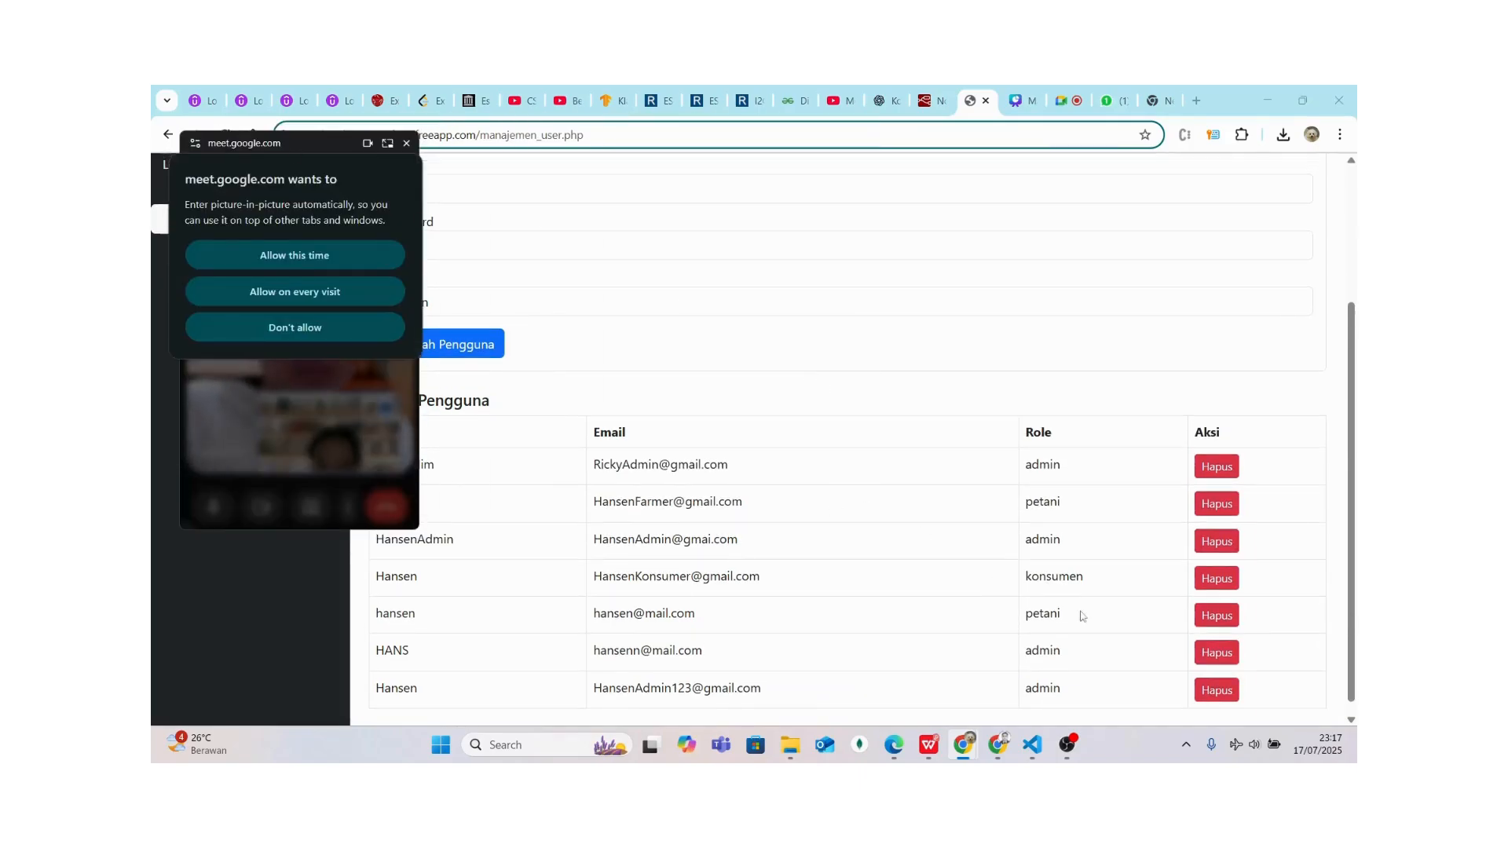
{"action": "left_click", "coordinate": [1218, 653]}
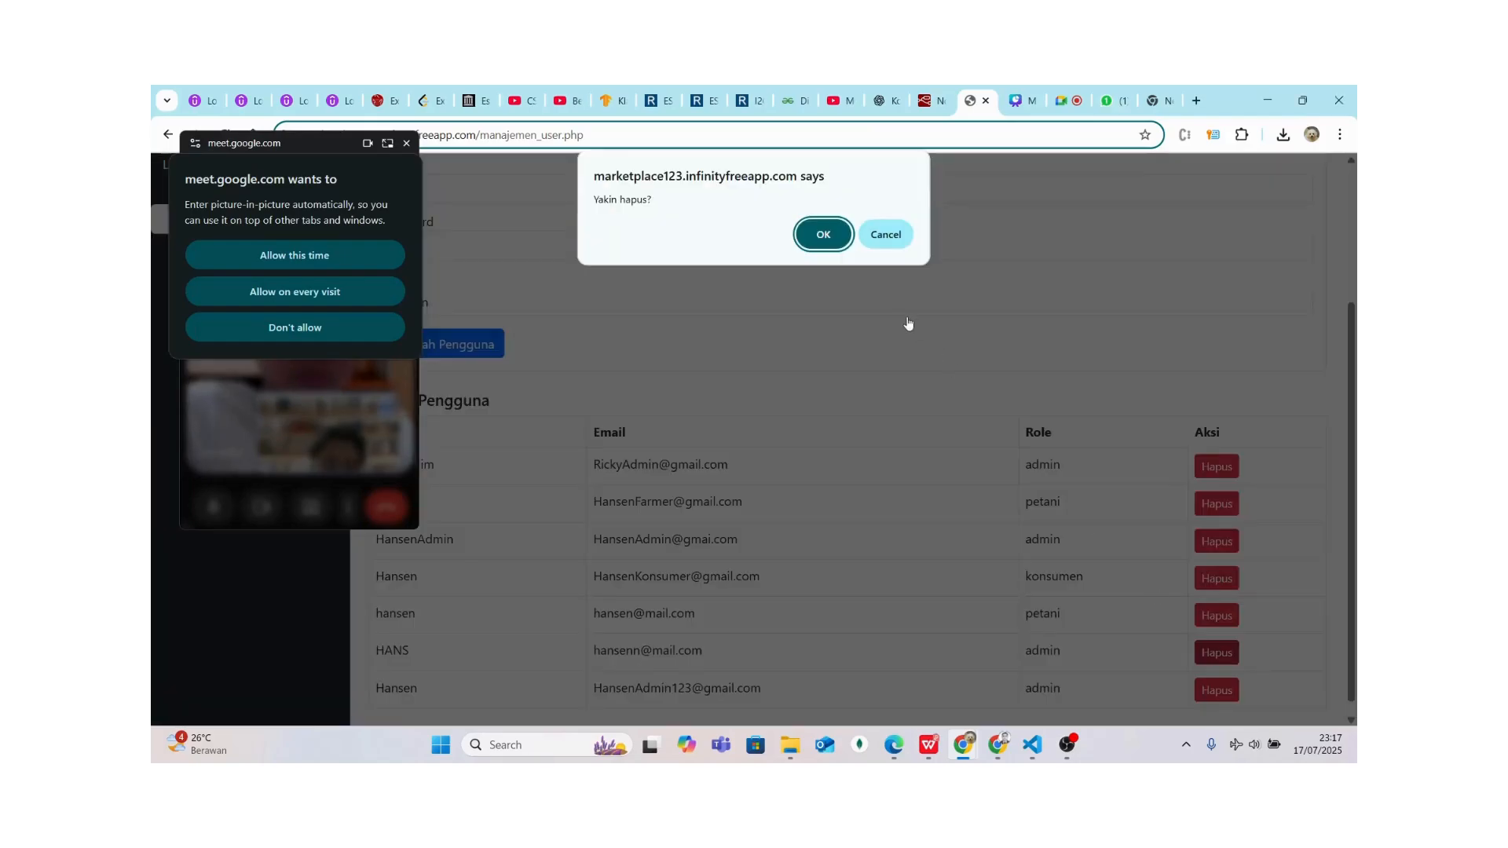
{"action": "left_click", "coordinate": [829, 238]}
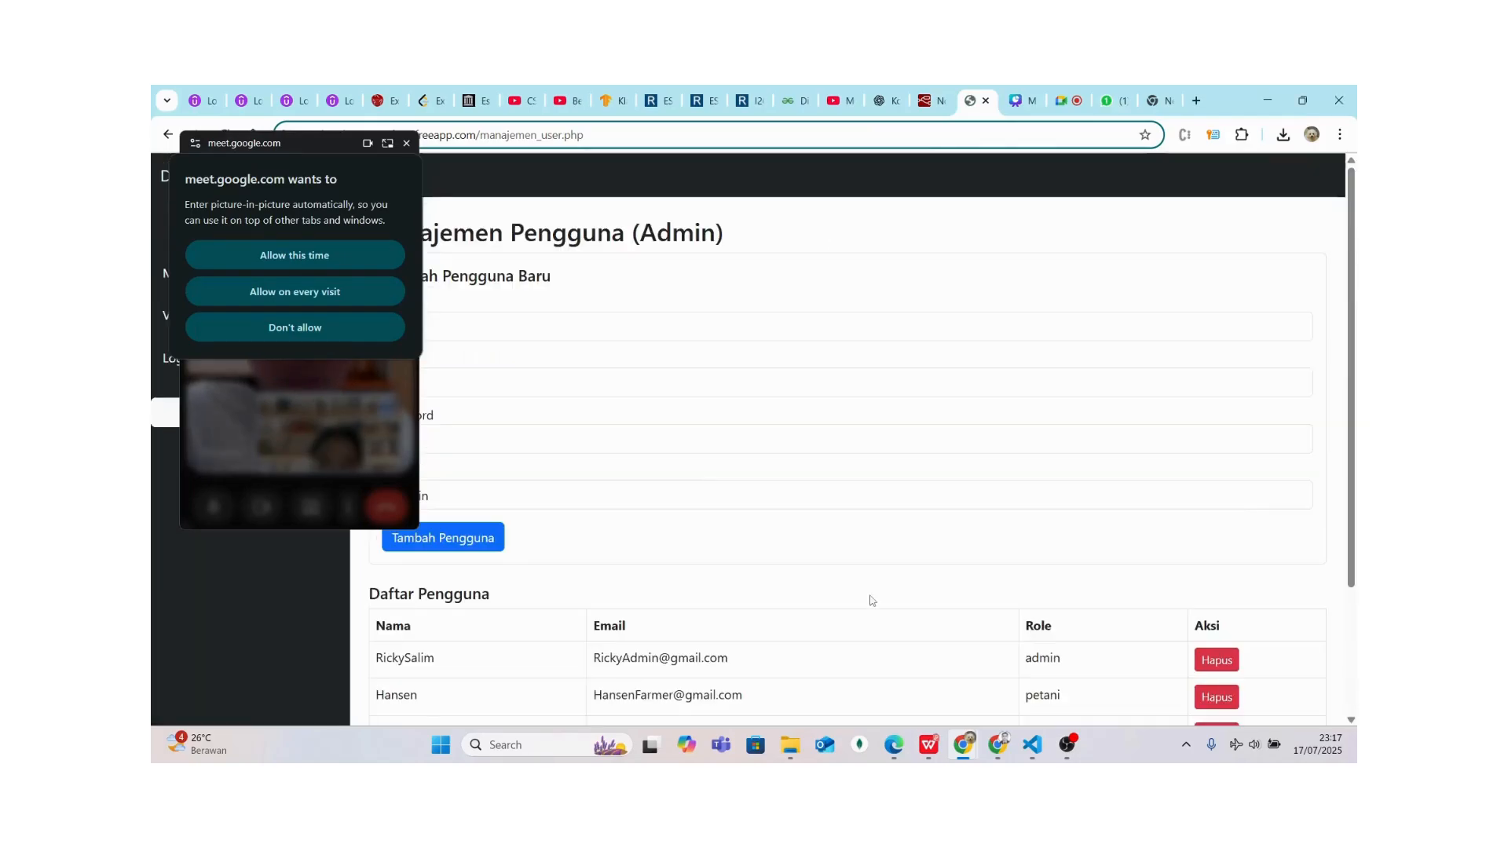
{"action": "scroll", "coordinate": [870, 601], "scroll_direction": "down", "scroll_amount": 3}
{"action": "scroll", "coordinate": [868, 549], "scroll_direction": "up", "scroll_amount": 3}
{"action": "left_click_drag", "start_coordinate": [312, 153], "coordinate": [1186, 214]}
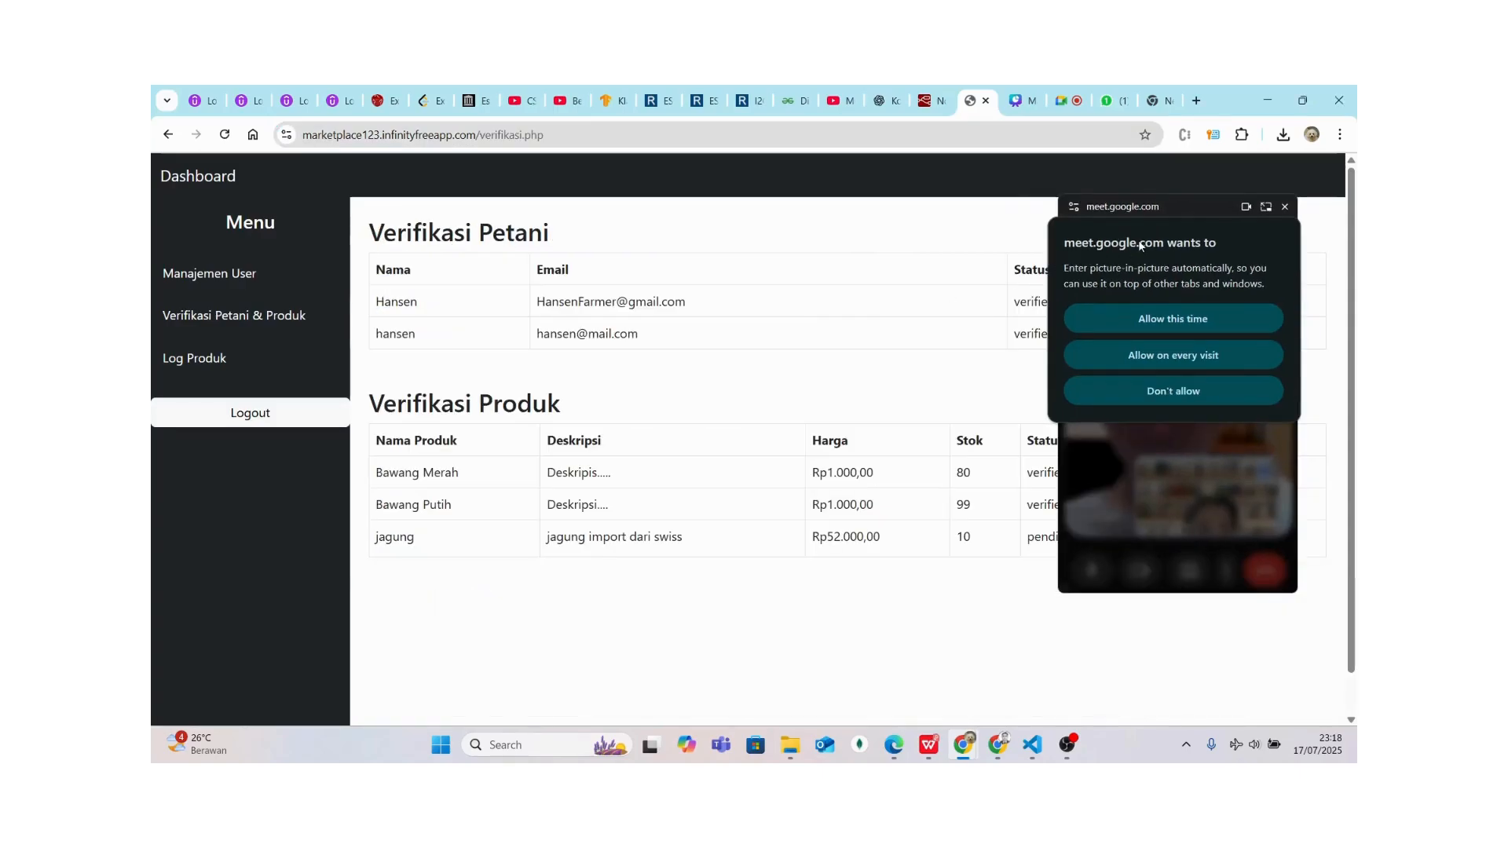
Log out of the admin account and dismiss the e-mail autofill list
{"action": "left_click_drag", "start_coordinate": [1123, 210], "coordinate": [1170, 355]}
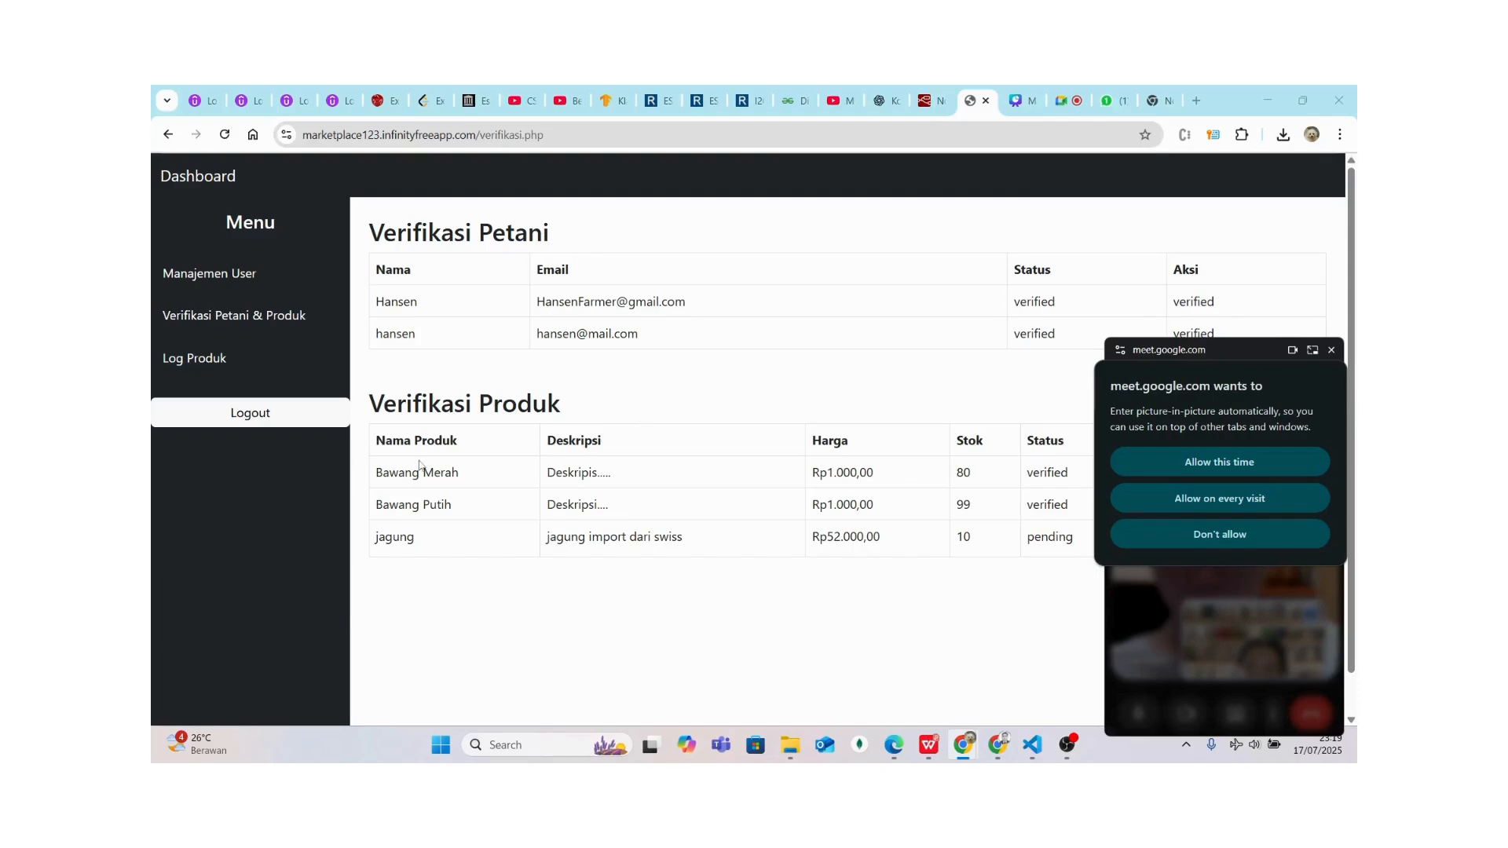
{"action": "left_click", "coordinate": [290, 421]}
{"action": "left_click", "coordinate": [685, 336]}
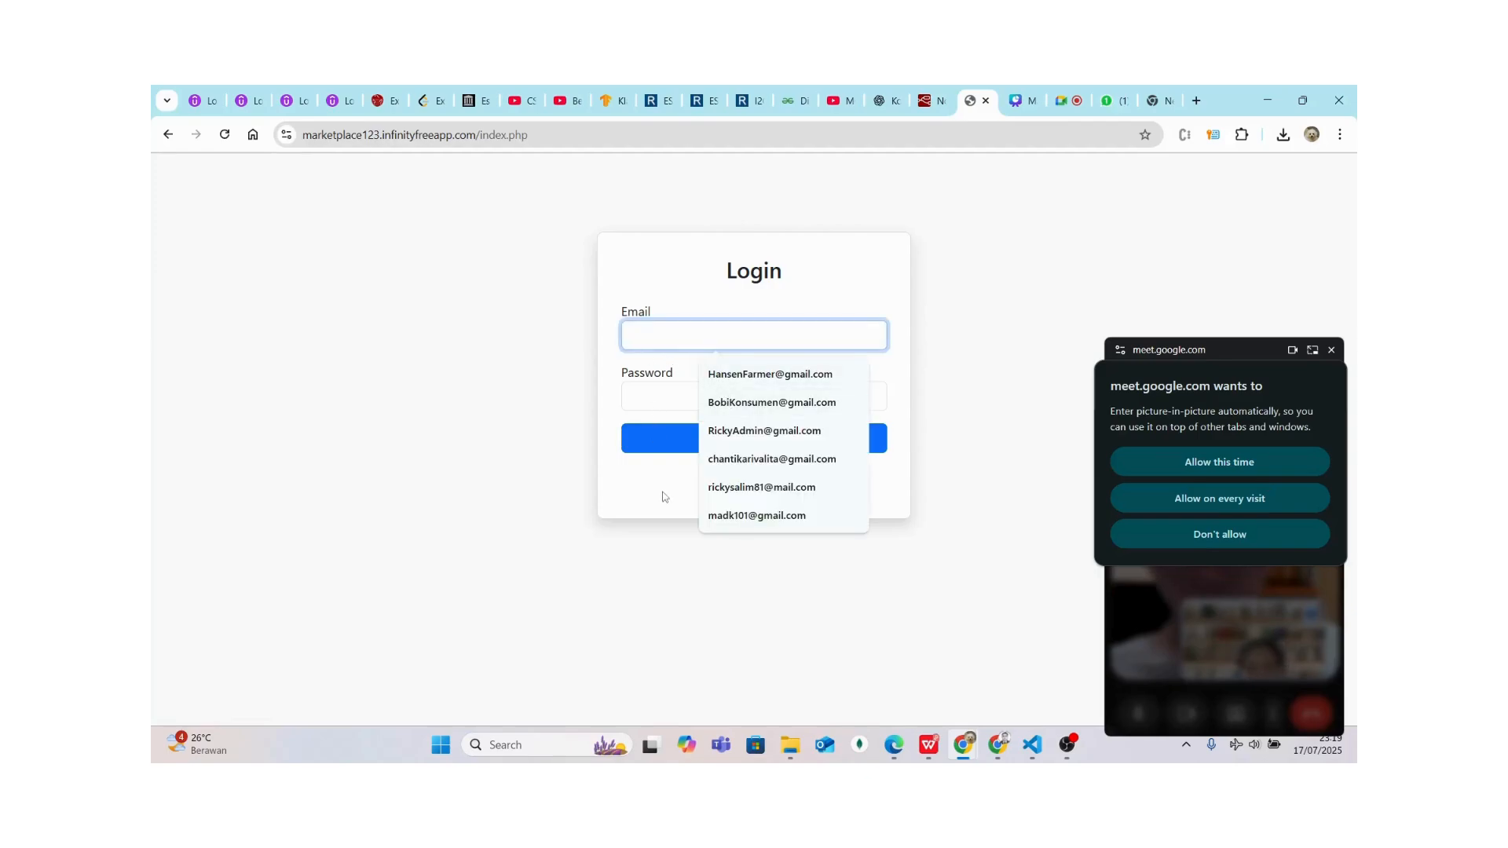
{"action": "left_click", "coordinate": [690, 492]}
On Daftar Baru, enter the farmer's name and a Gmail e-mail address
{"action": "left_click", "coordinate": [754, 481]}
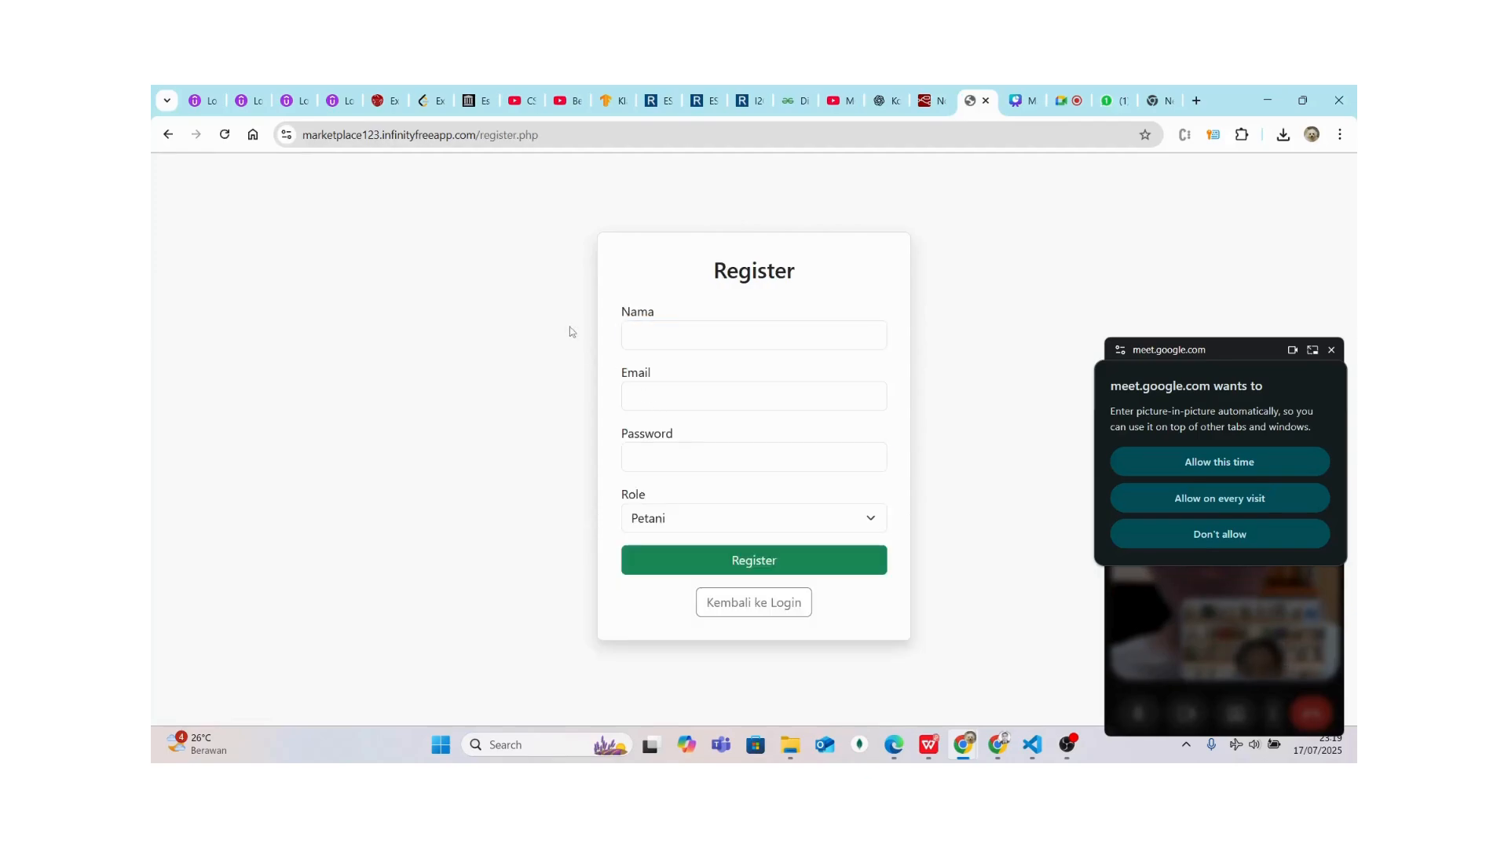
{"action": "left_click", "coordinate": [648, 331]}
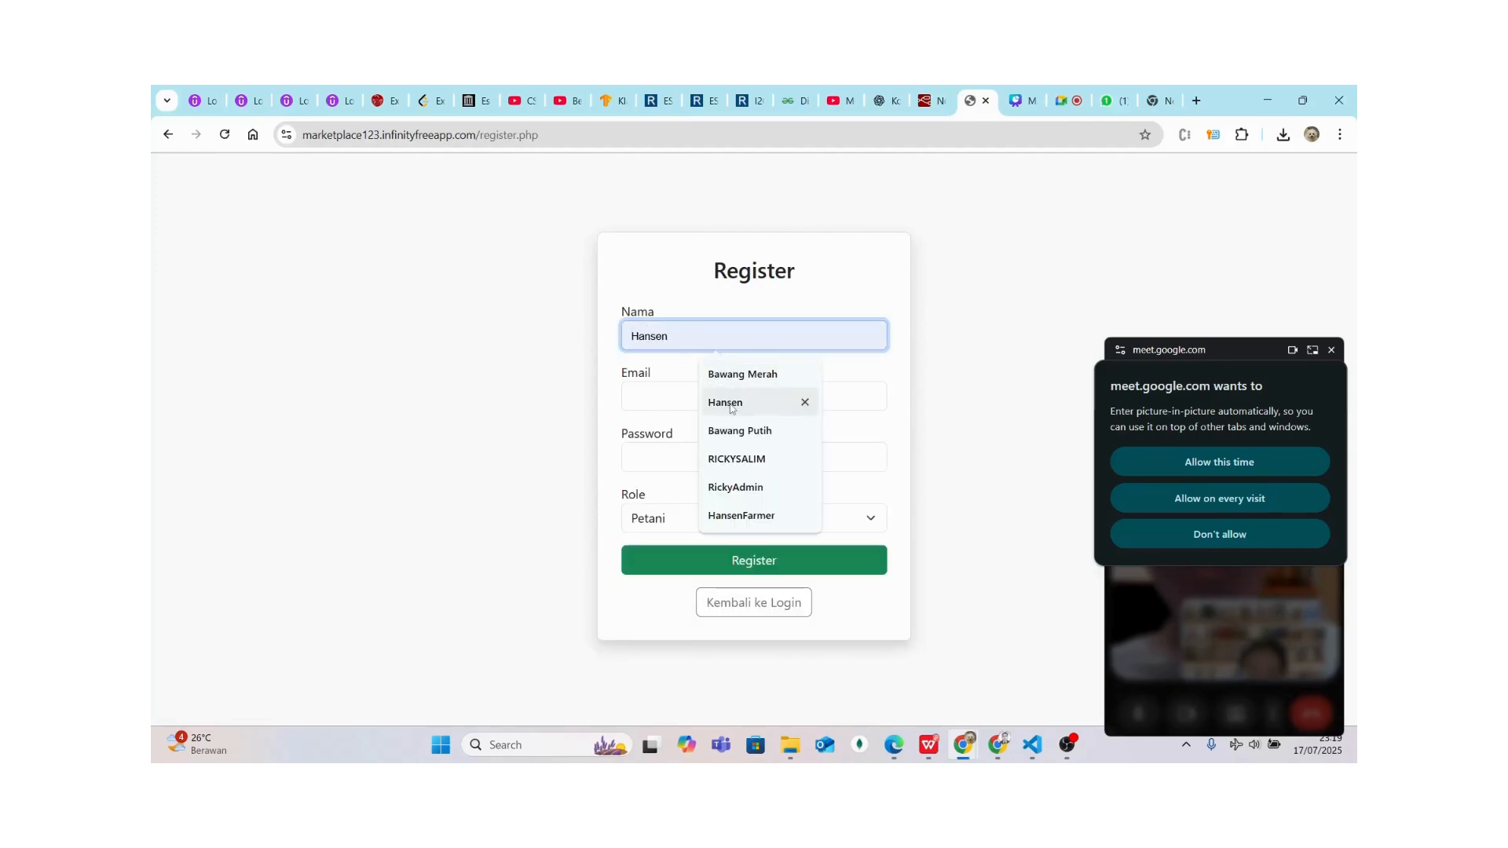
{"action": "left_click", "coordinate": [733, 518]}
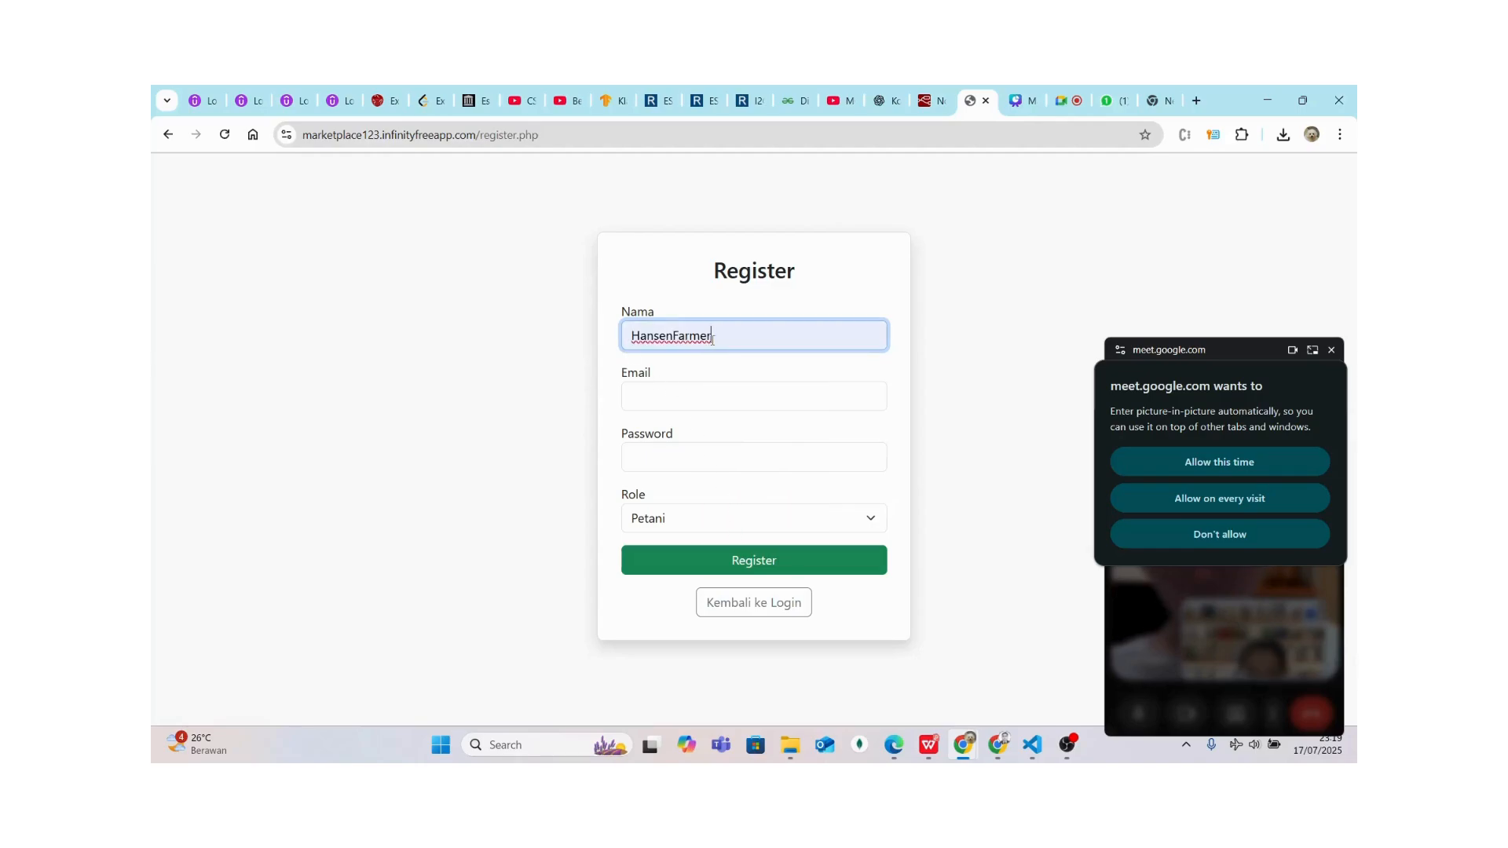
{"action": "left_click", "coordinate": [684, 394]}
{"action": "type", "text": "Hanse"}
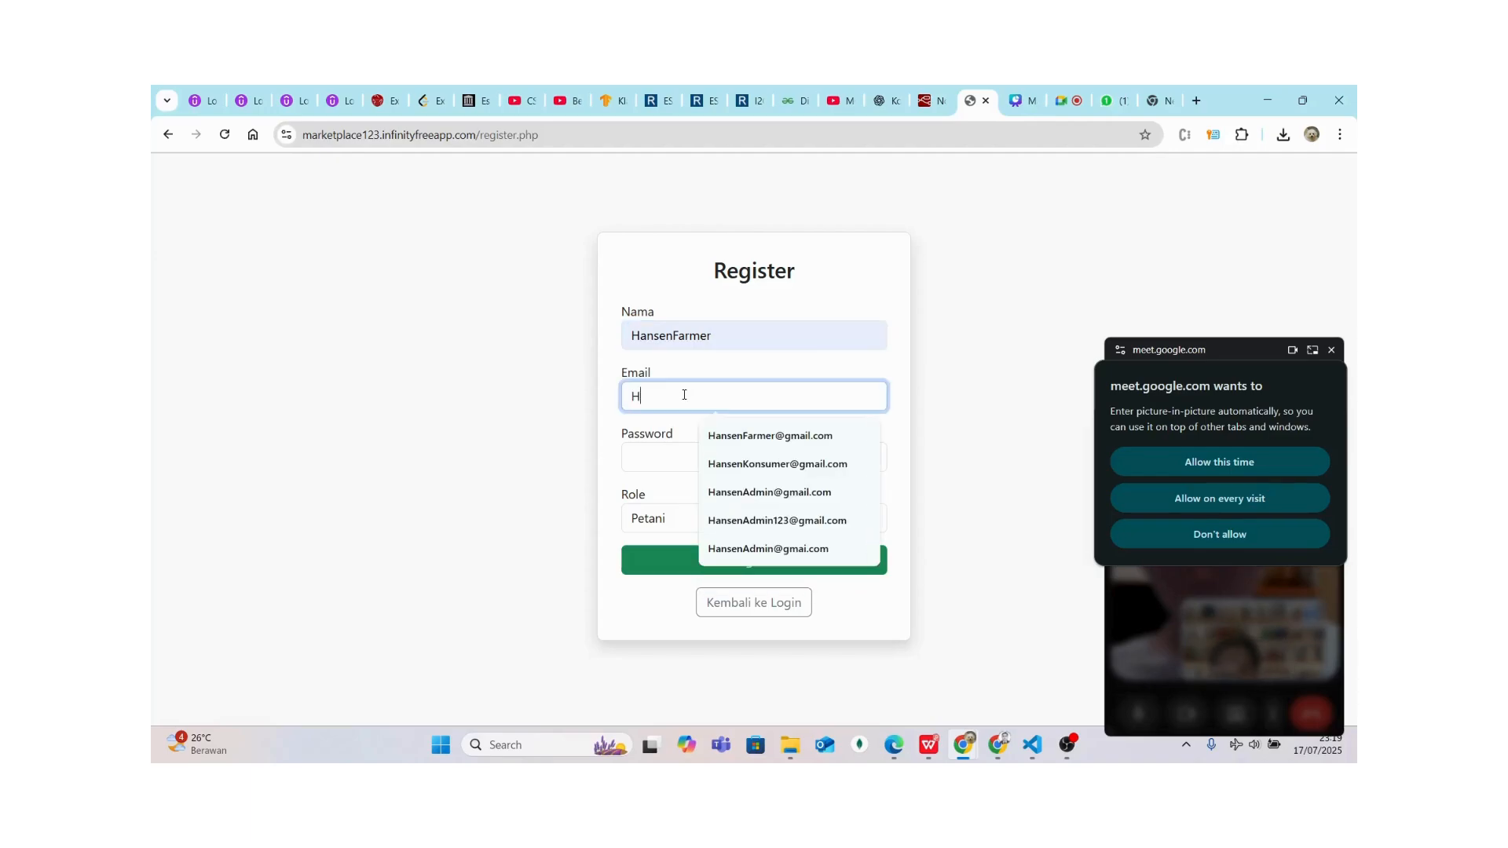
{"action": "left_click", "coordinate": [722, 339]}
{"action": "key", "text": "BackSpace"}
{"action": "key", "text": "BackSpace"}
{"action": "key", "text": "BackSpace"}
{"action": "key", "text": "BackSpace"}
{"action": "key", "text": "BackSpace"}
{"action": "key", "text": "BackSpace"}
{"action": "key", "text": "BackSpace"}
{"action": "key", "text": "BackSpace"}
{"action": "key", "text": "BackSpace"}
{"action": "key", "text": "BackSpace"}
{"action": "key", "text": "BackSpace"}
{"action": "key", "text": "BackSpace"}
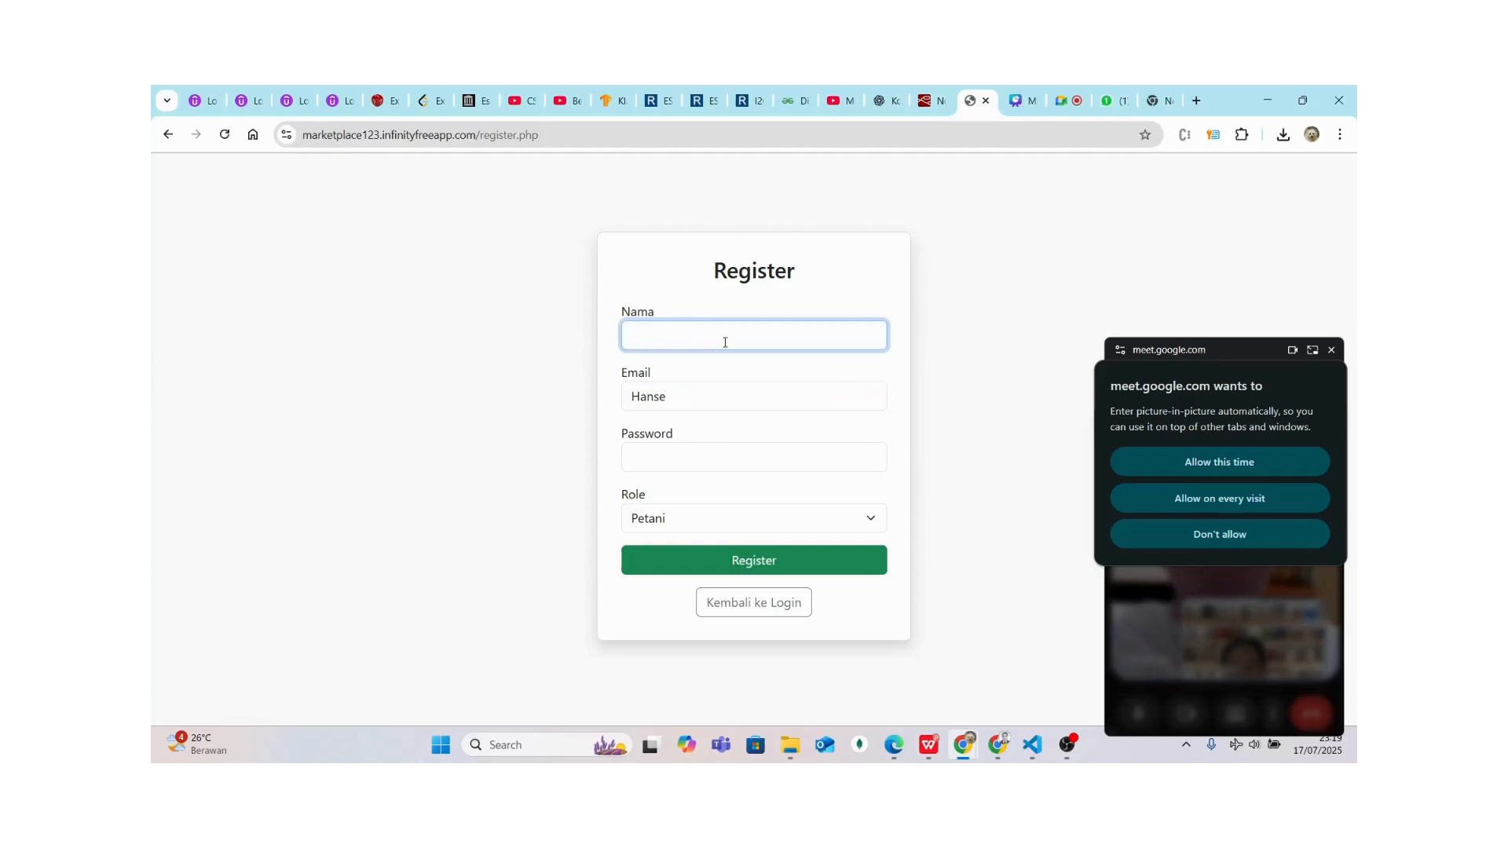
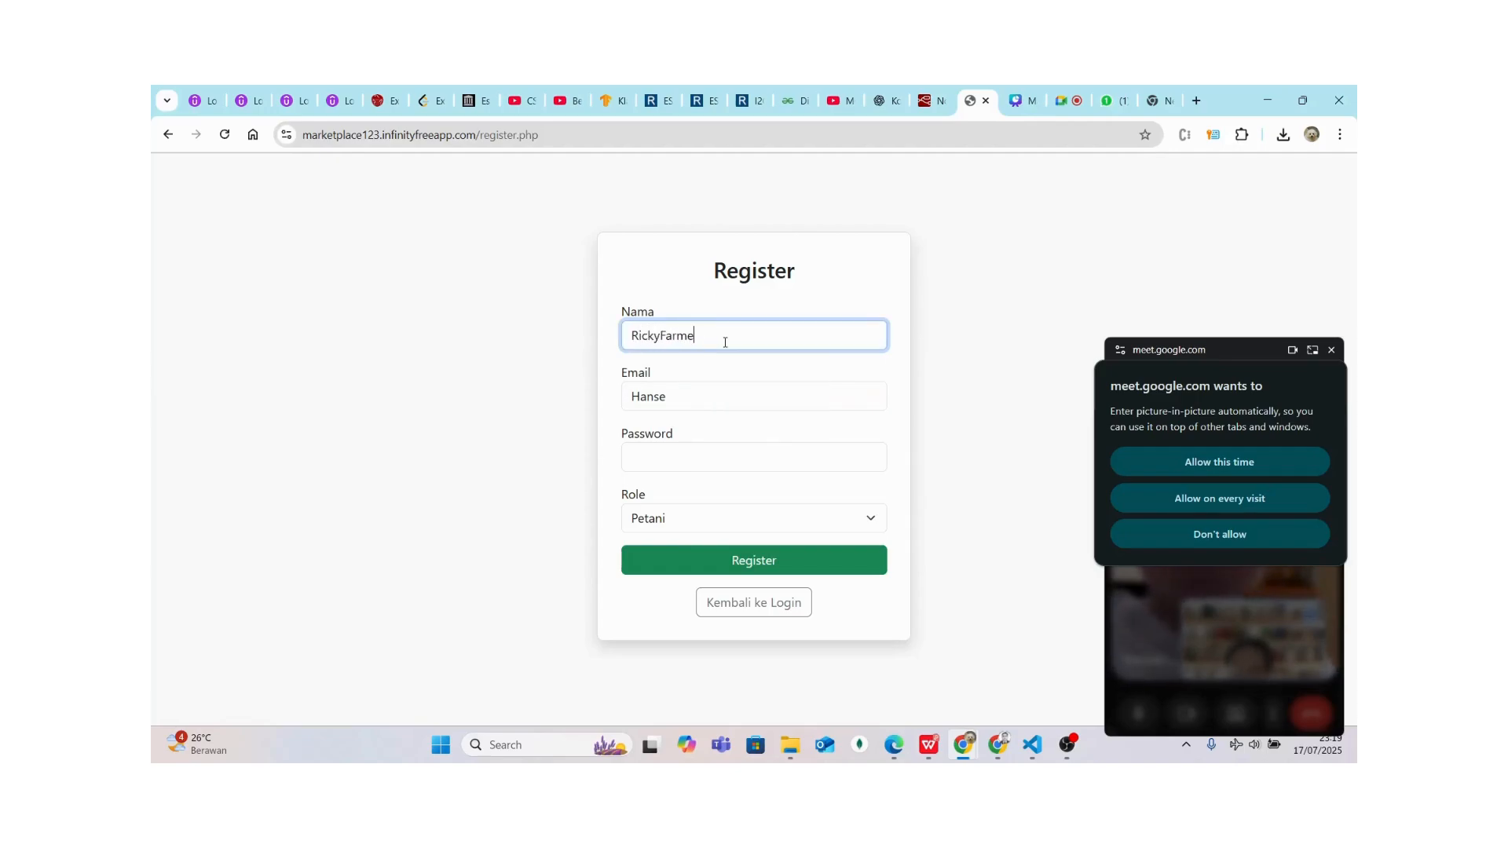
{"action": "left_click", "coordinate": [701, 395]}
{"action": "key", "text": "BackSpace"}
{"action": "key", "text": "BackSpace"}
{"action": "key", "text": "BackSpace"}
{"action": "key", "text": "BackSpace"}
{"action": "key", "text": "BackSpace"}
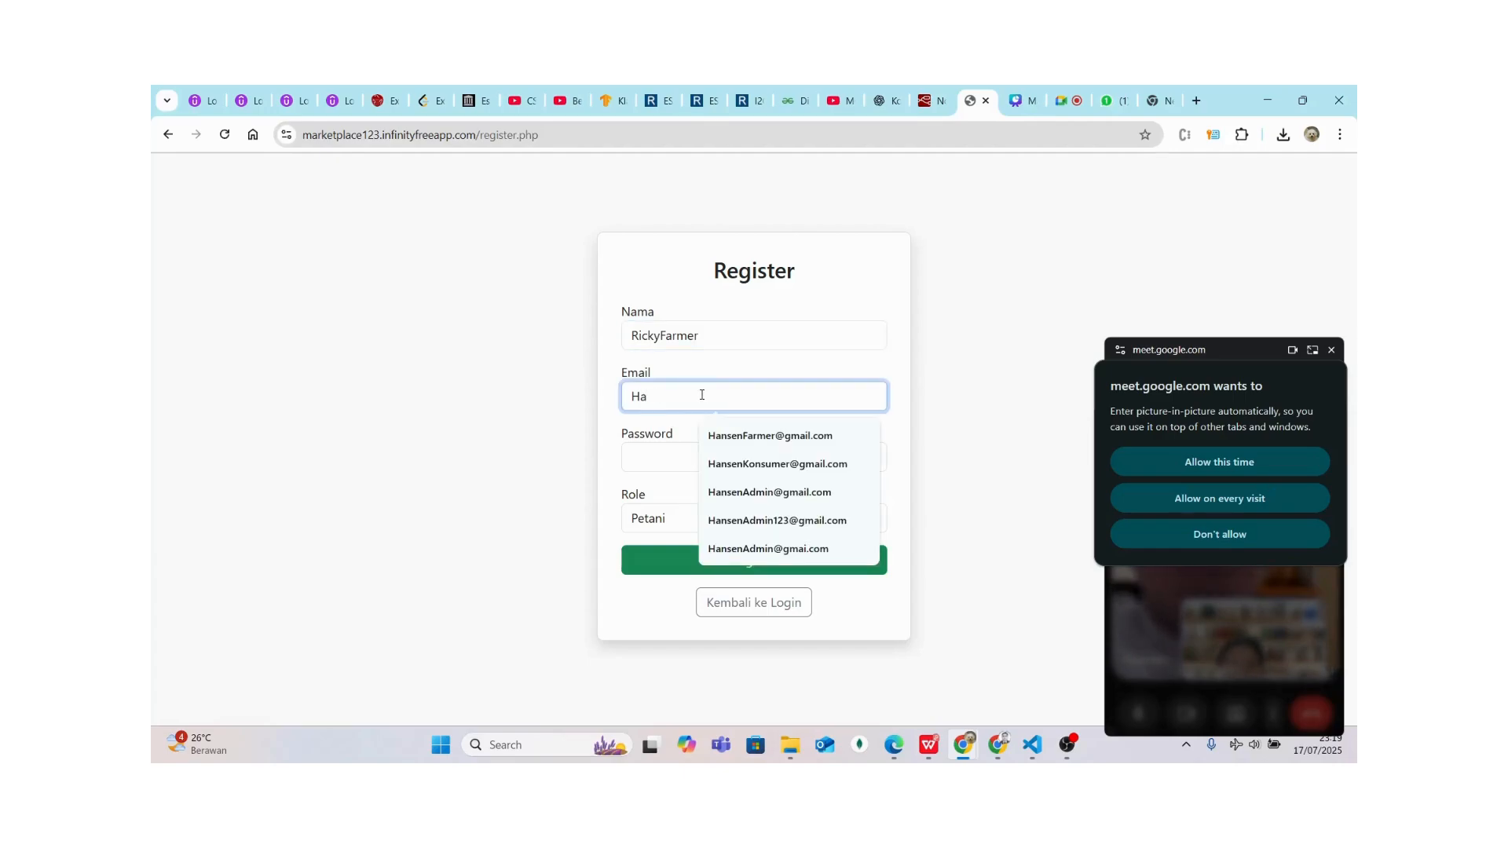
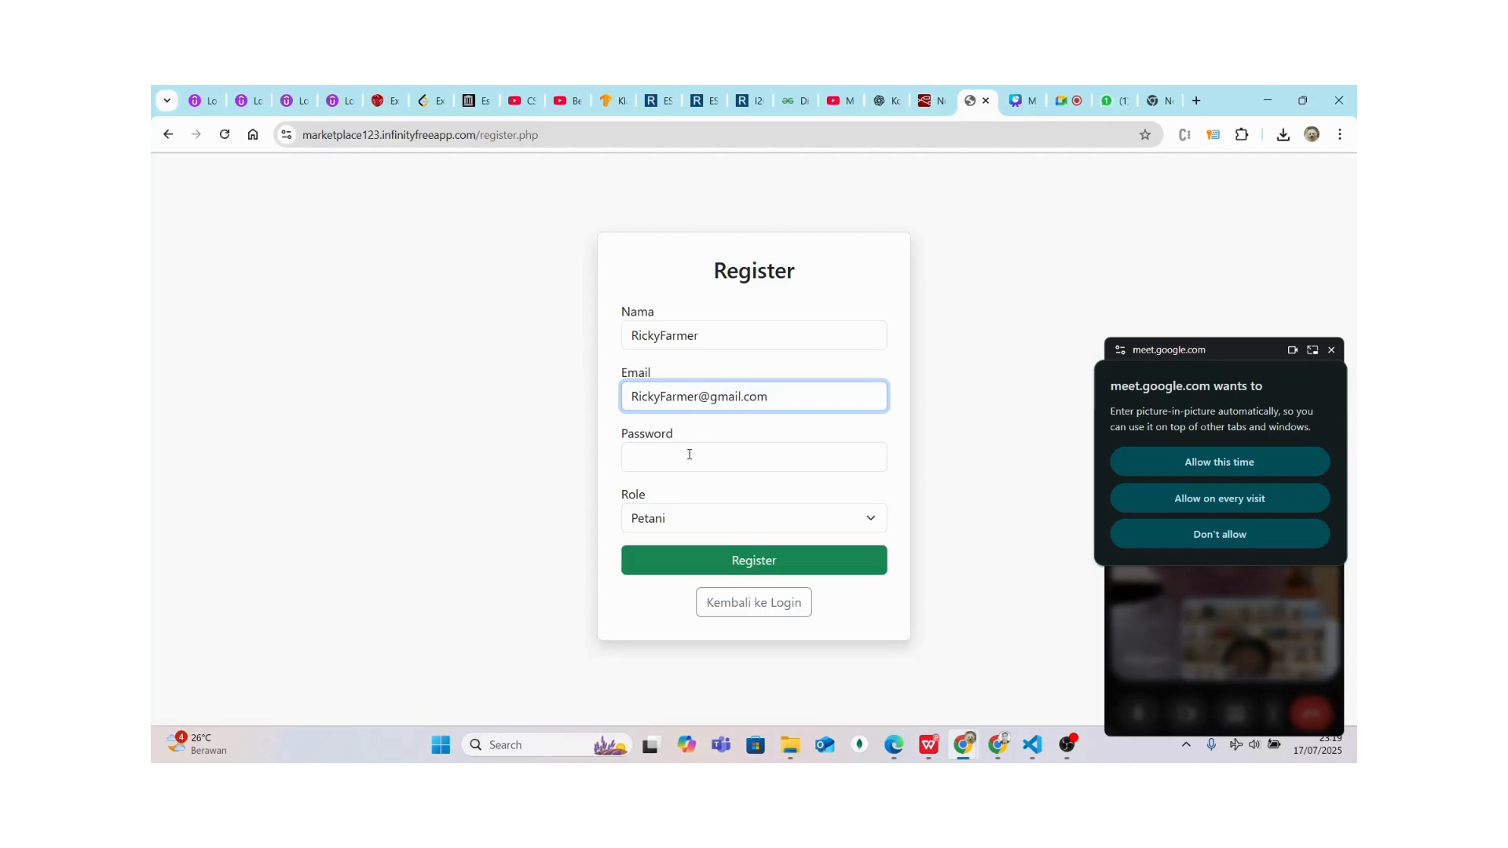
Enter the password, keep the Petani role and submit the registration
{"action": "left_click", "coordinate": [688, 461]}
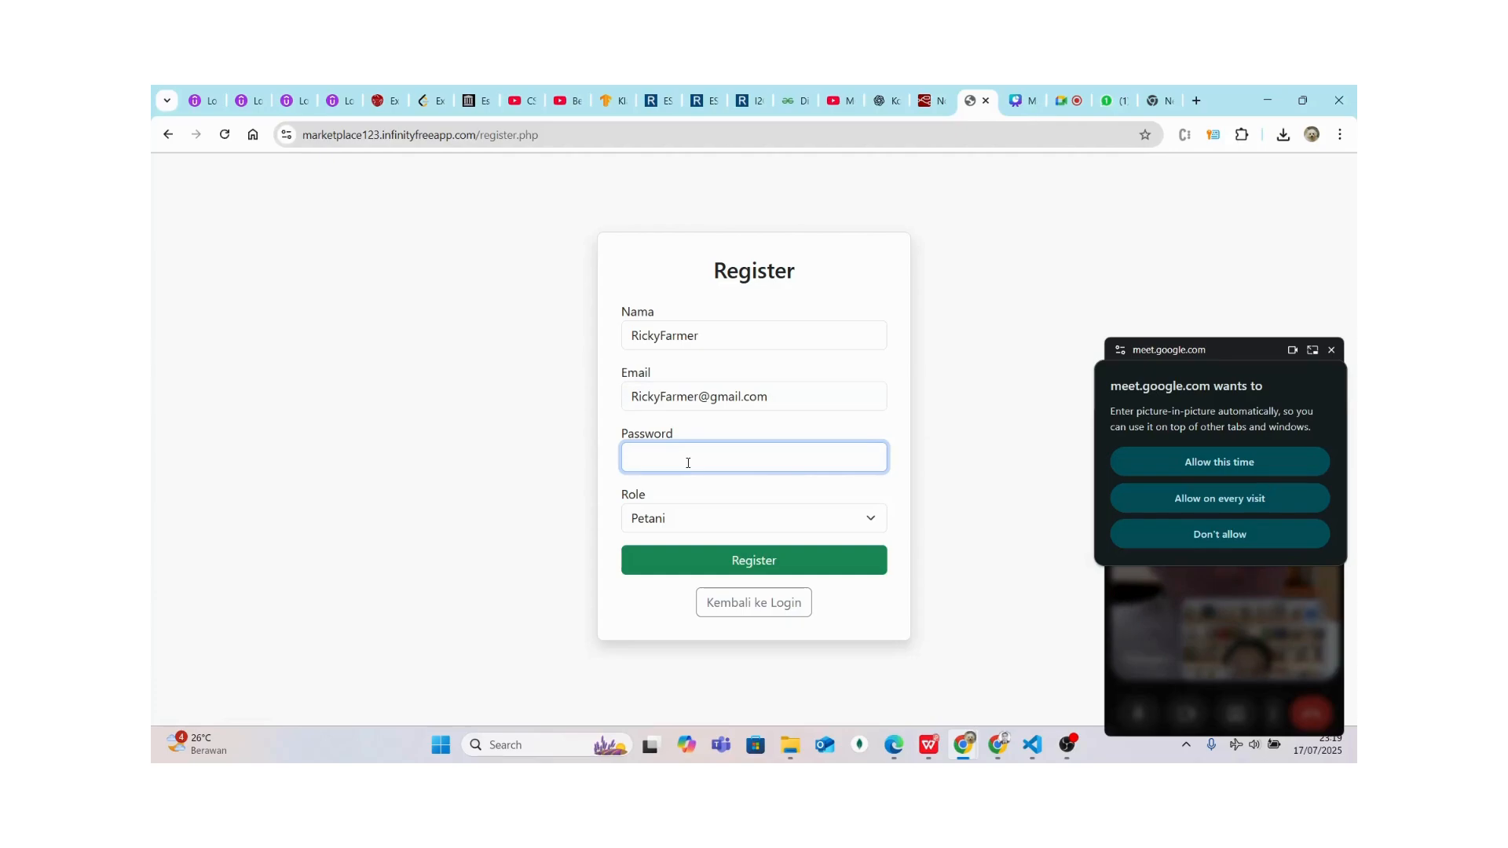
{"action": "type", "text": "123"}
{"action": "left_click", "coordinate": [673, 521]}
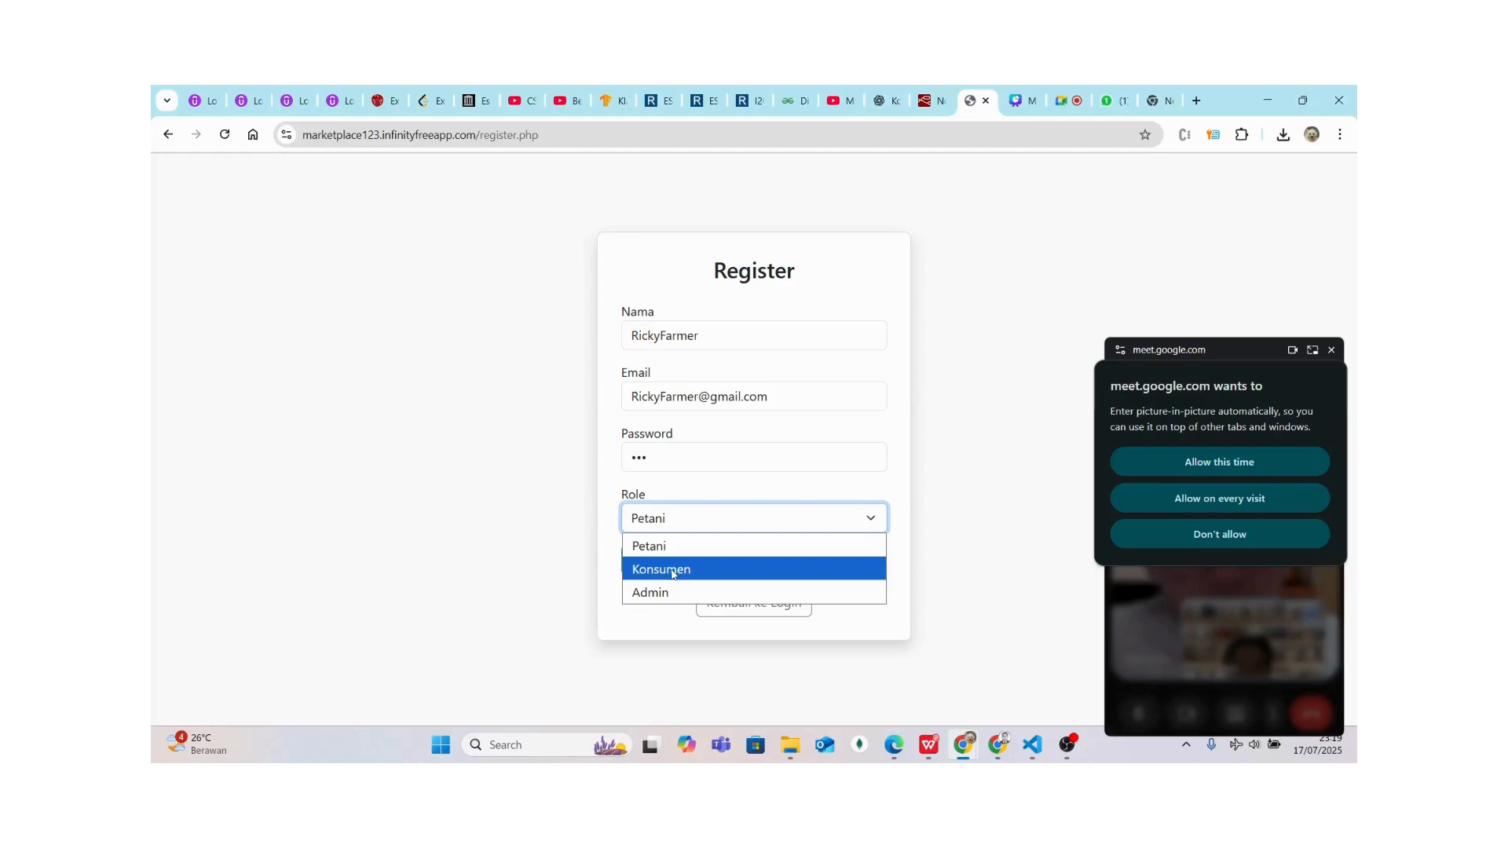
{"action": "left_click", "coordinate": [663, 547]}
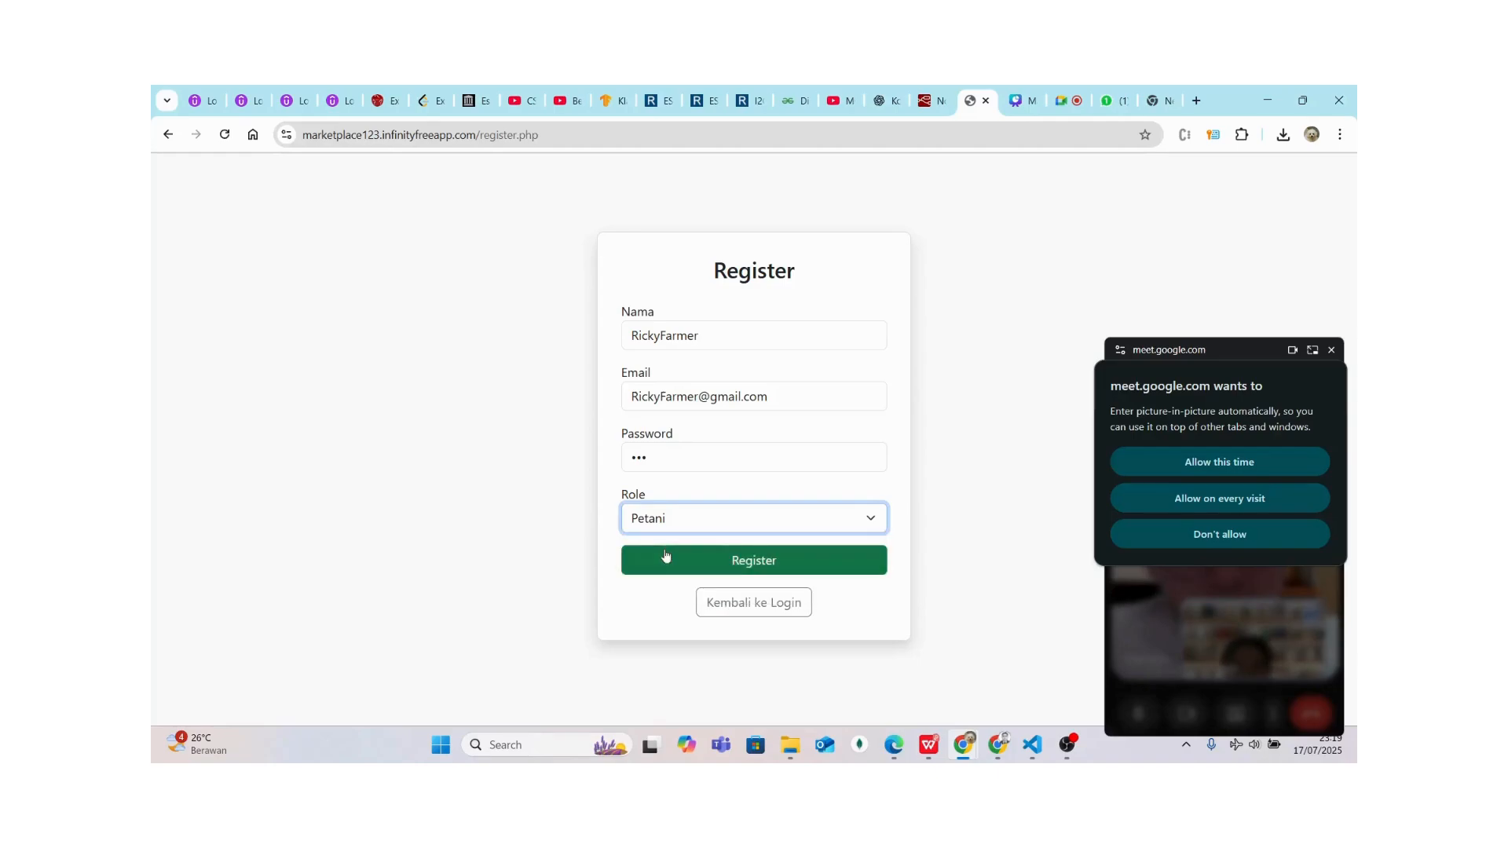
{"action": "left_click", "coordinate": [707, 562]}
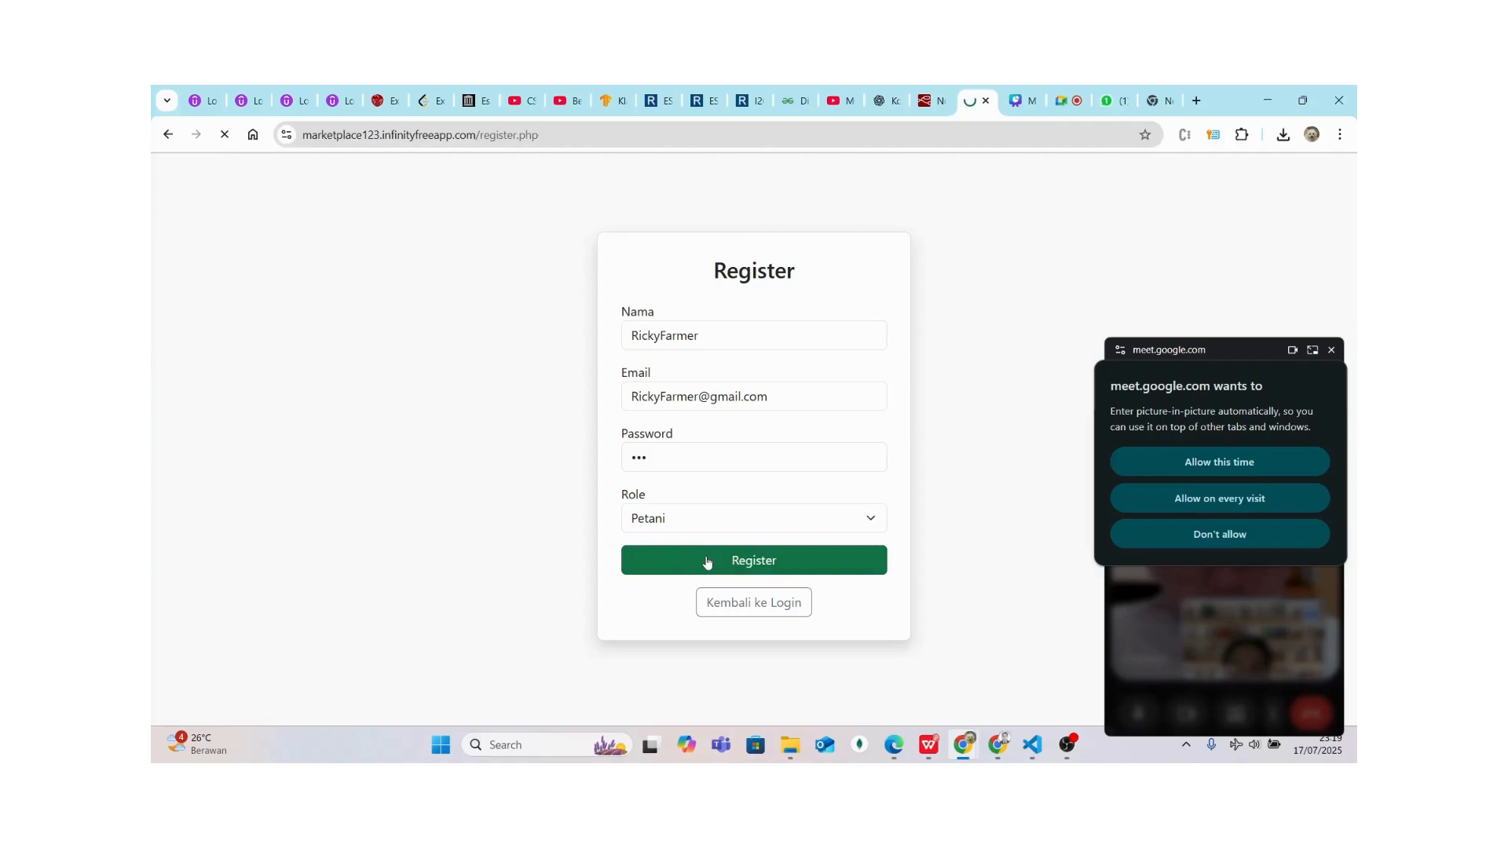
{"action": "left_click", "coordinate": [667, 329]}
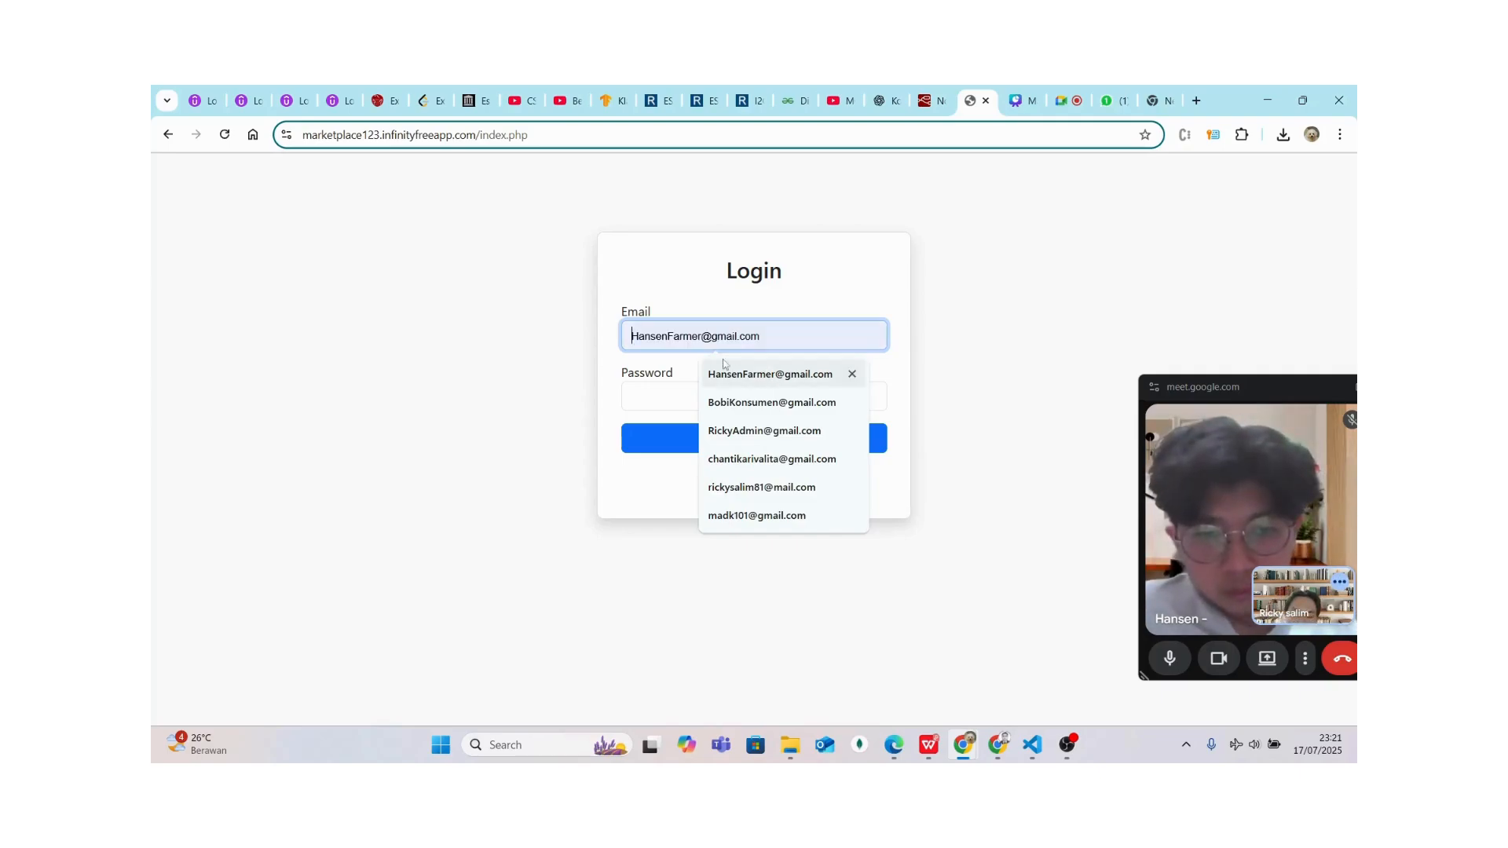
Log in as the new farmer and open product management, which is denied pending verification
{"action": "type", "text": "RickyFar"}
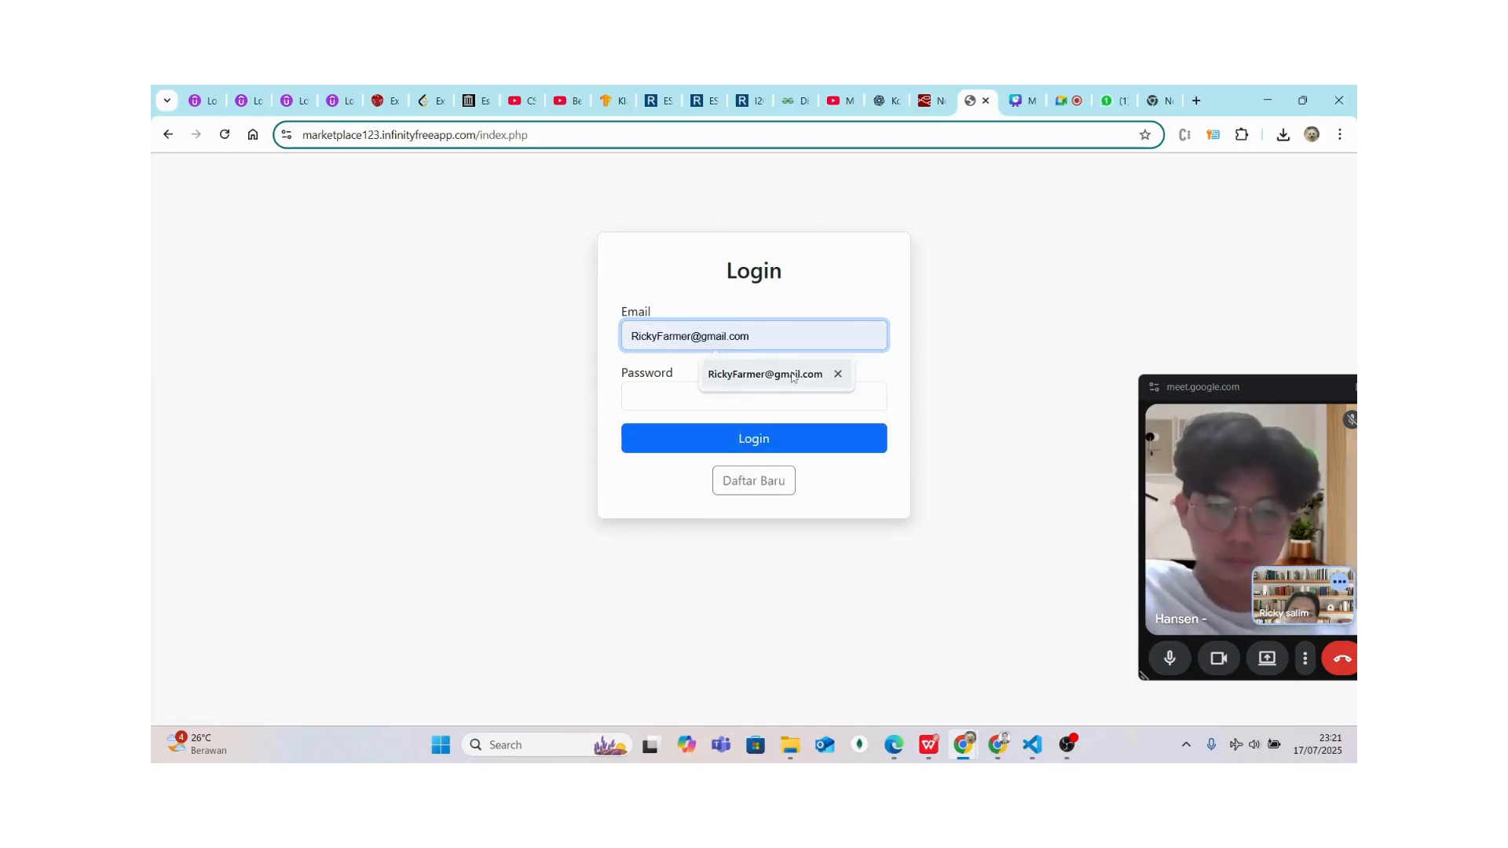
{"action": "left_click", "coordinate": [766, 374]}
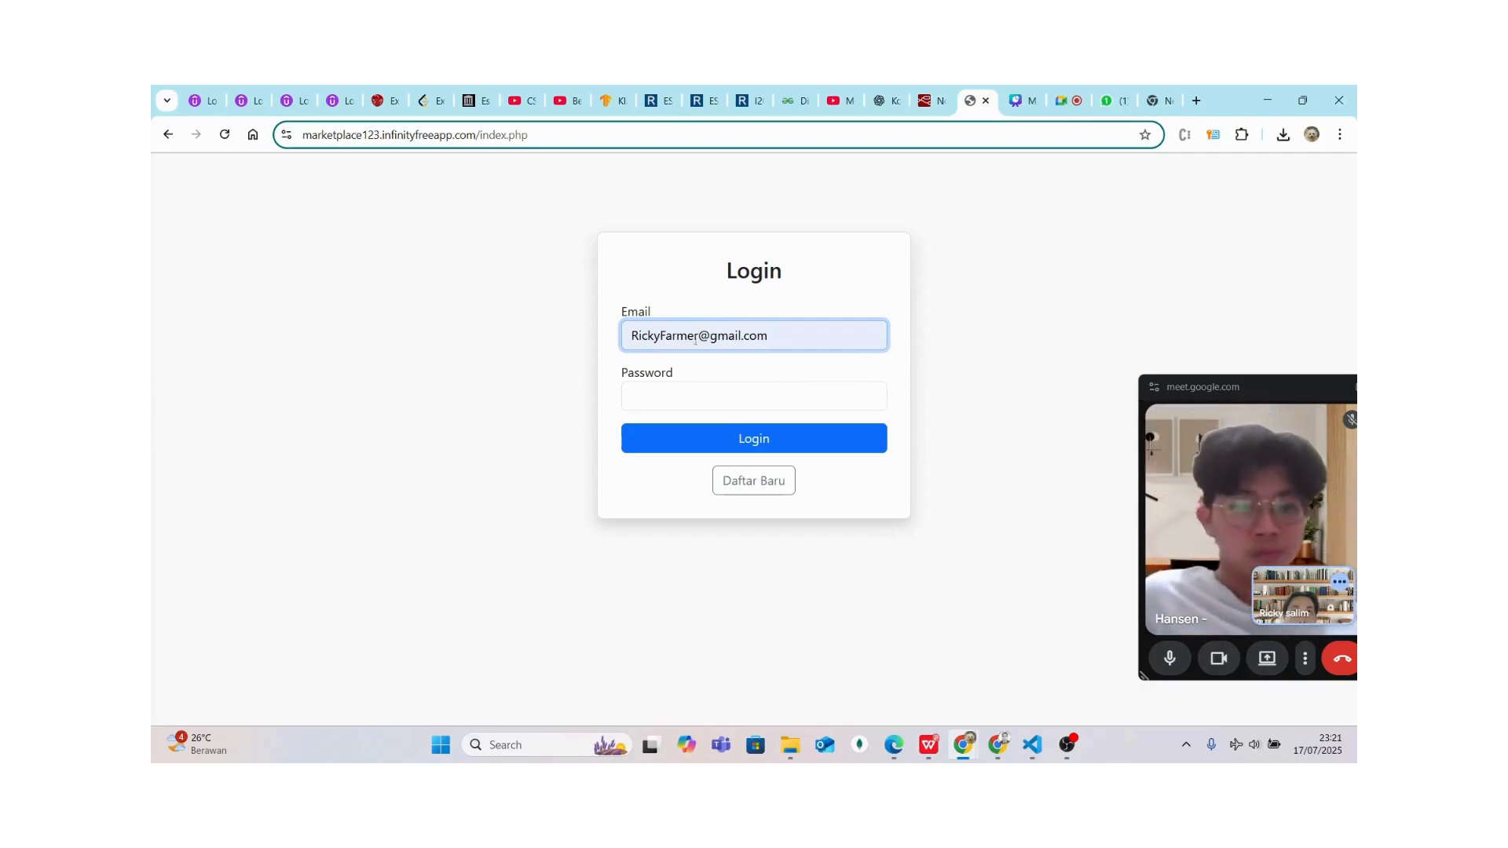
{"action": "left_click", "coordinate": [682, 386]}
{"action": "type", "text": "123"}
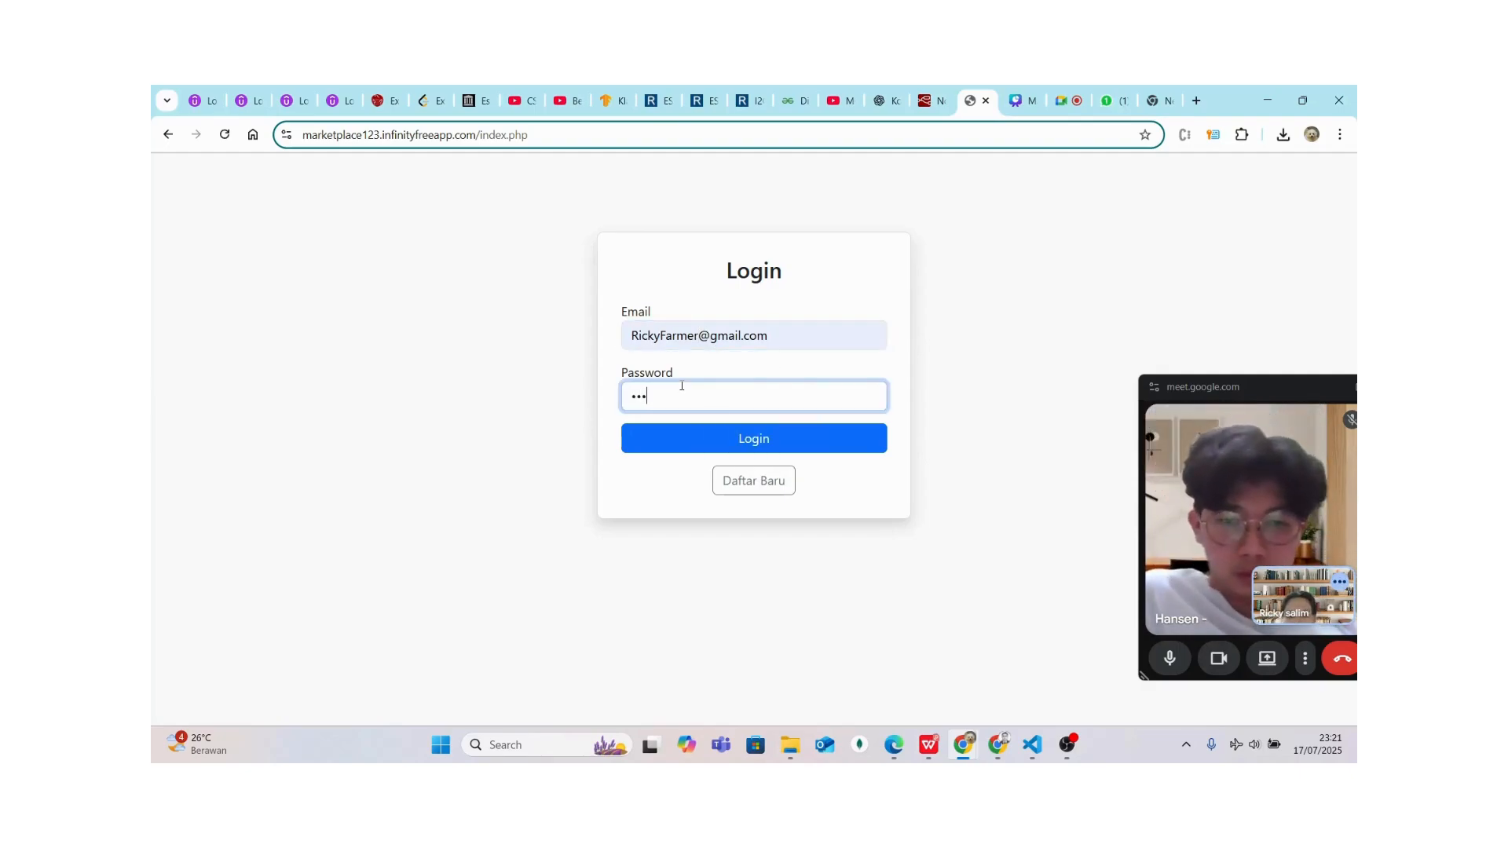
{"action": "left_click", "coordinate": [664, 454]}
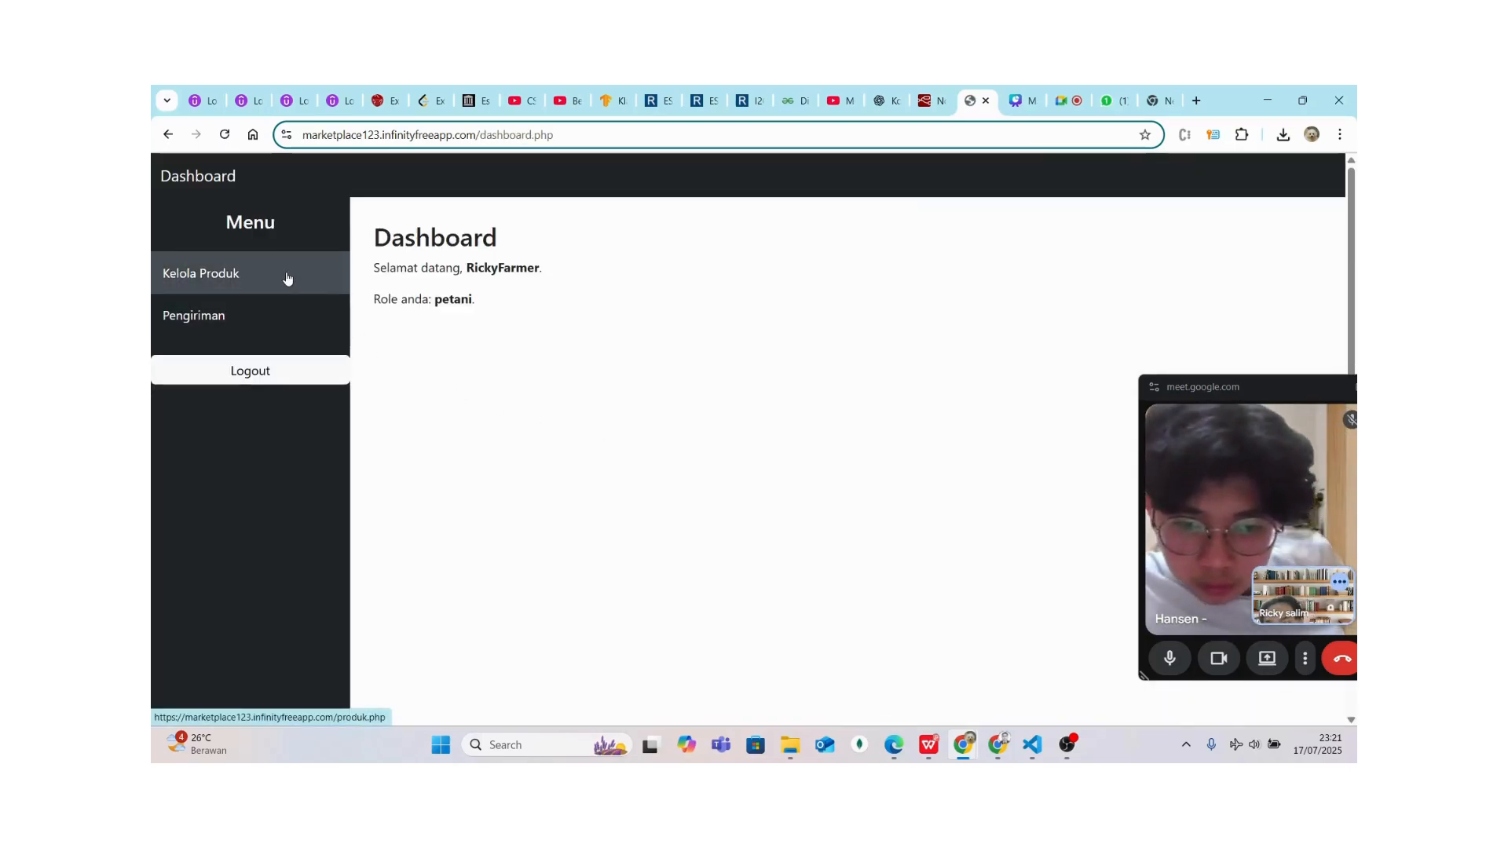
{"action": "left_click", "coordinate": [288, 278]}
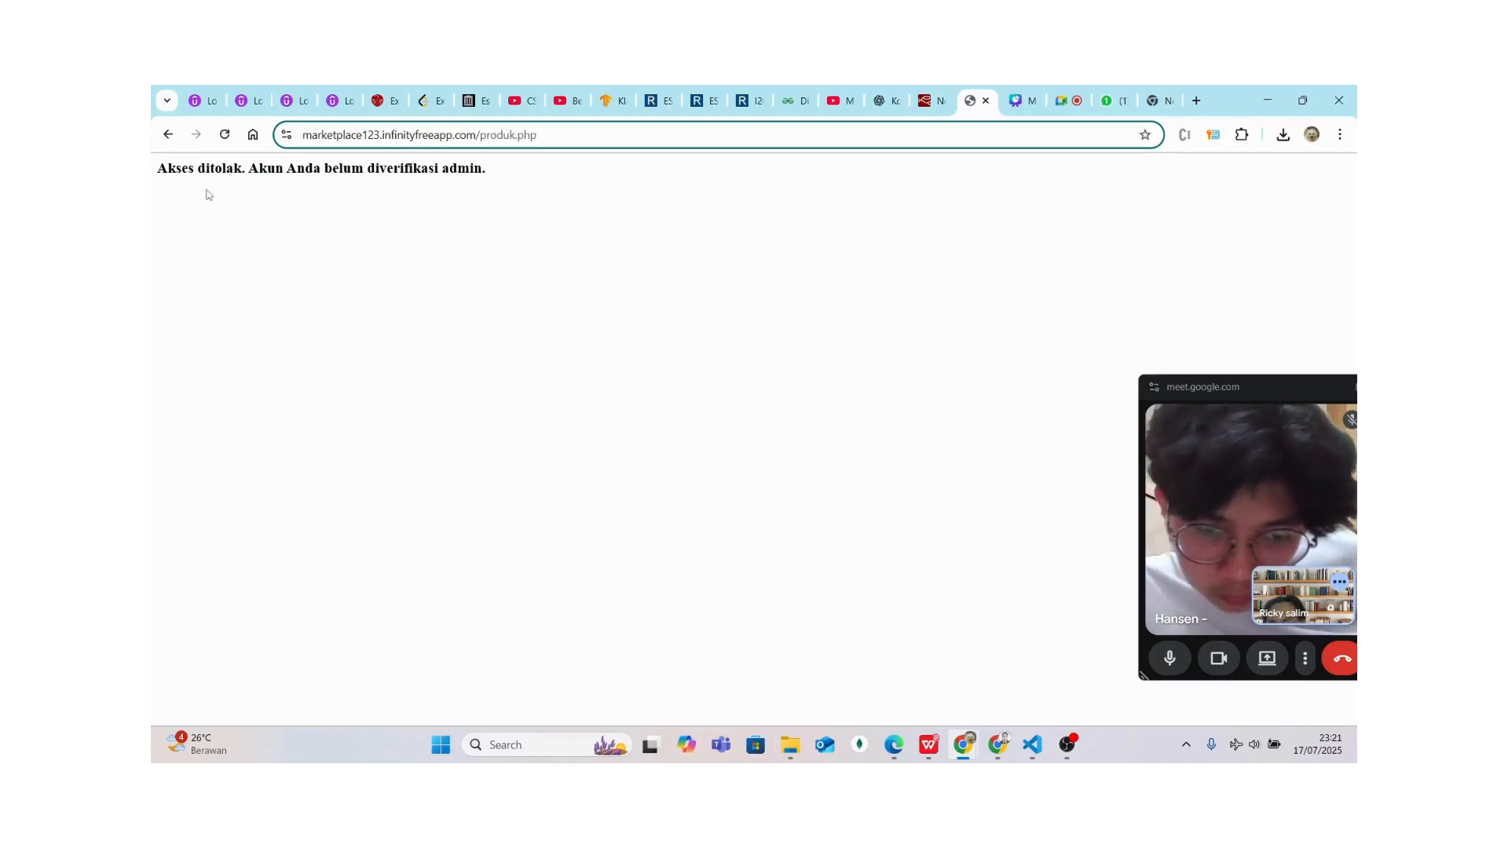
Confirm Kelola Produk shows 'Akses ditolak', view the empty Pengiriman table, and log out of the farmer account
{"action": "left_click_drag", "start_coordinate": [154, 172], "coordinate": [505, 187]}
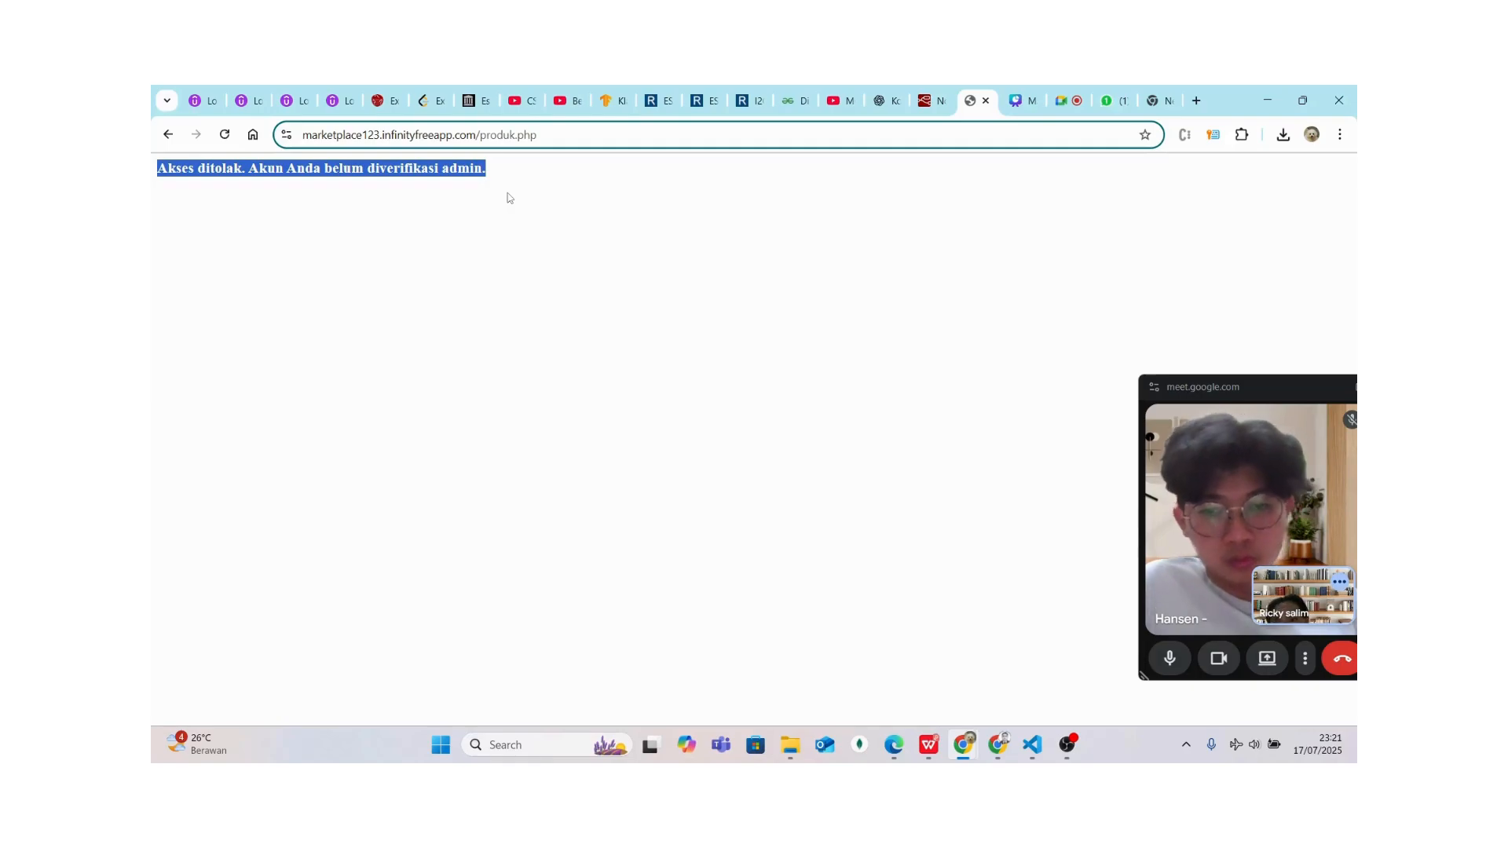
{"action": "left_click", "coordinate": [168, 134]}
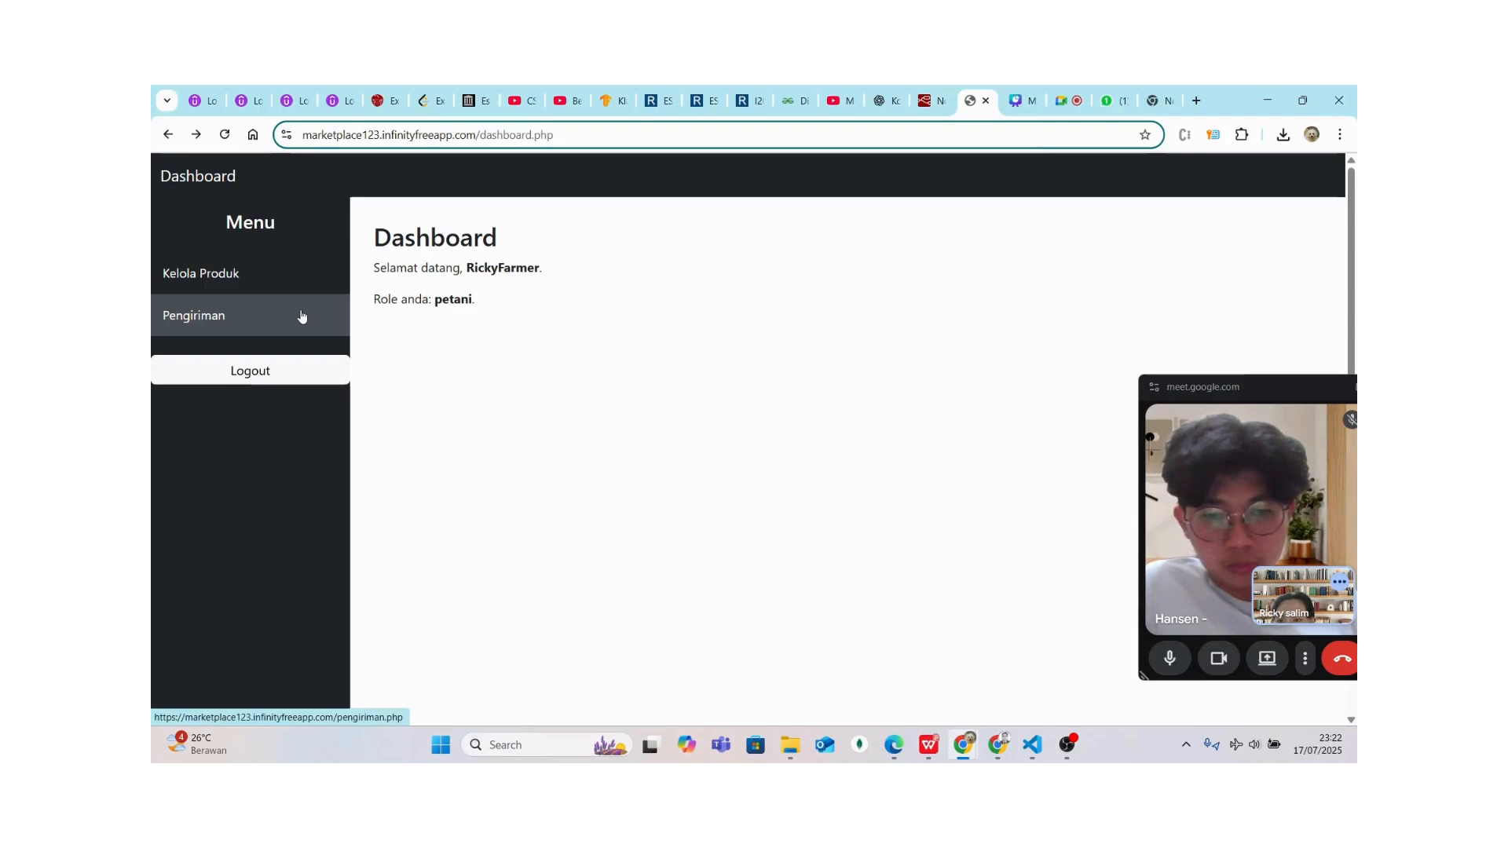
{"action": "left_click", "coordinate": [301, 316]}
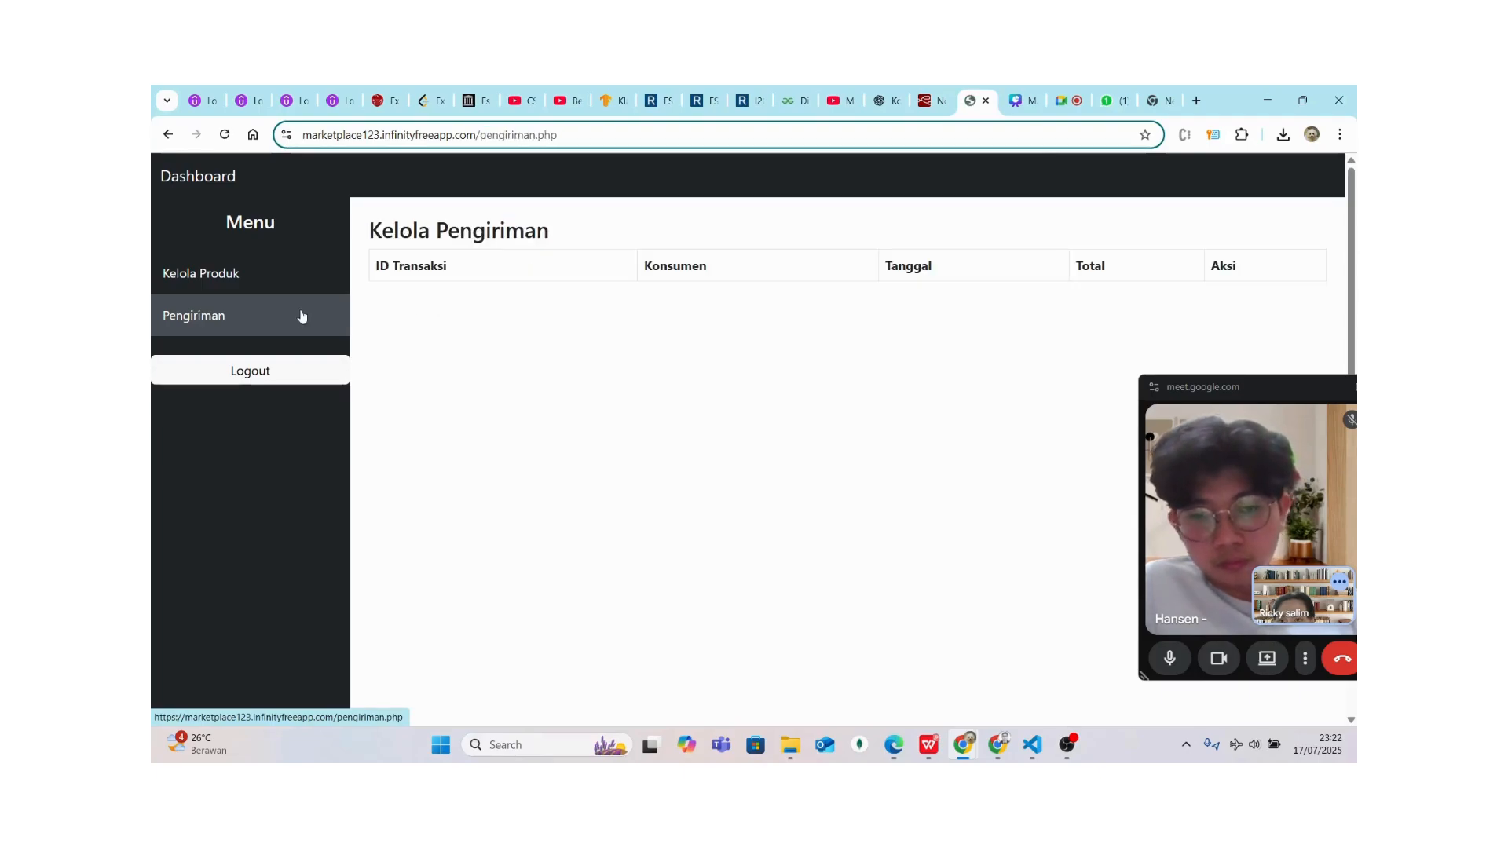
{"action": "left_click", "coordinate": [270, 278]}
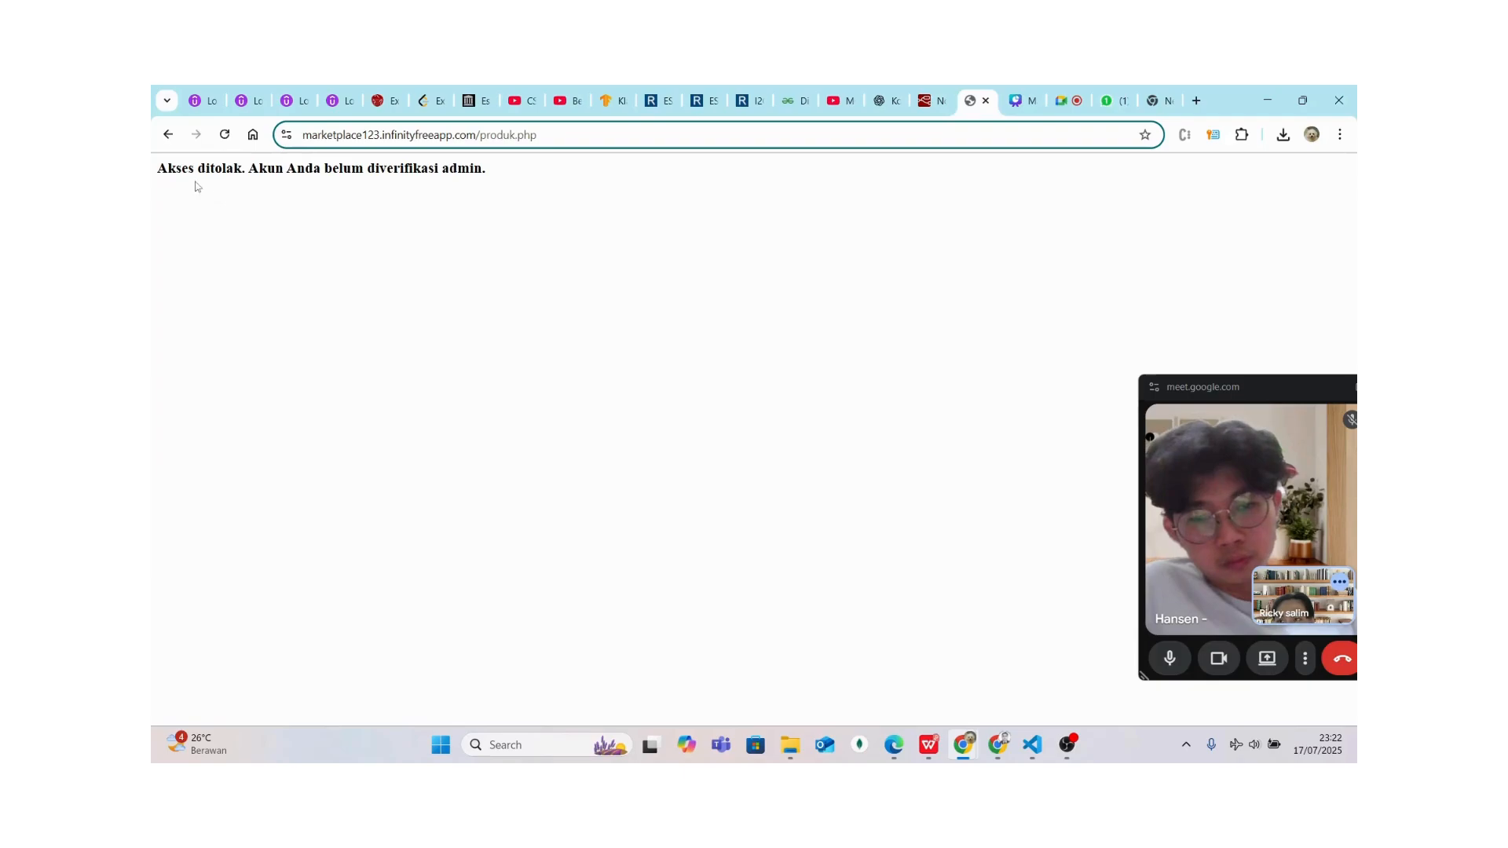
{"action": "left_click", "coordinate": [168, 135]}
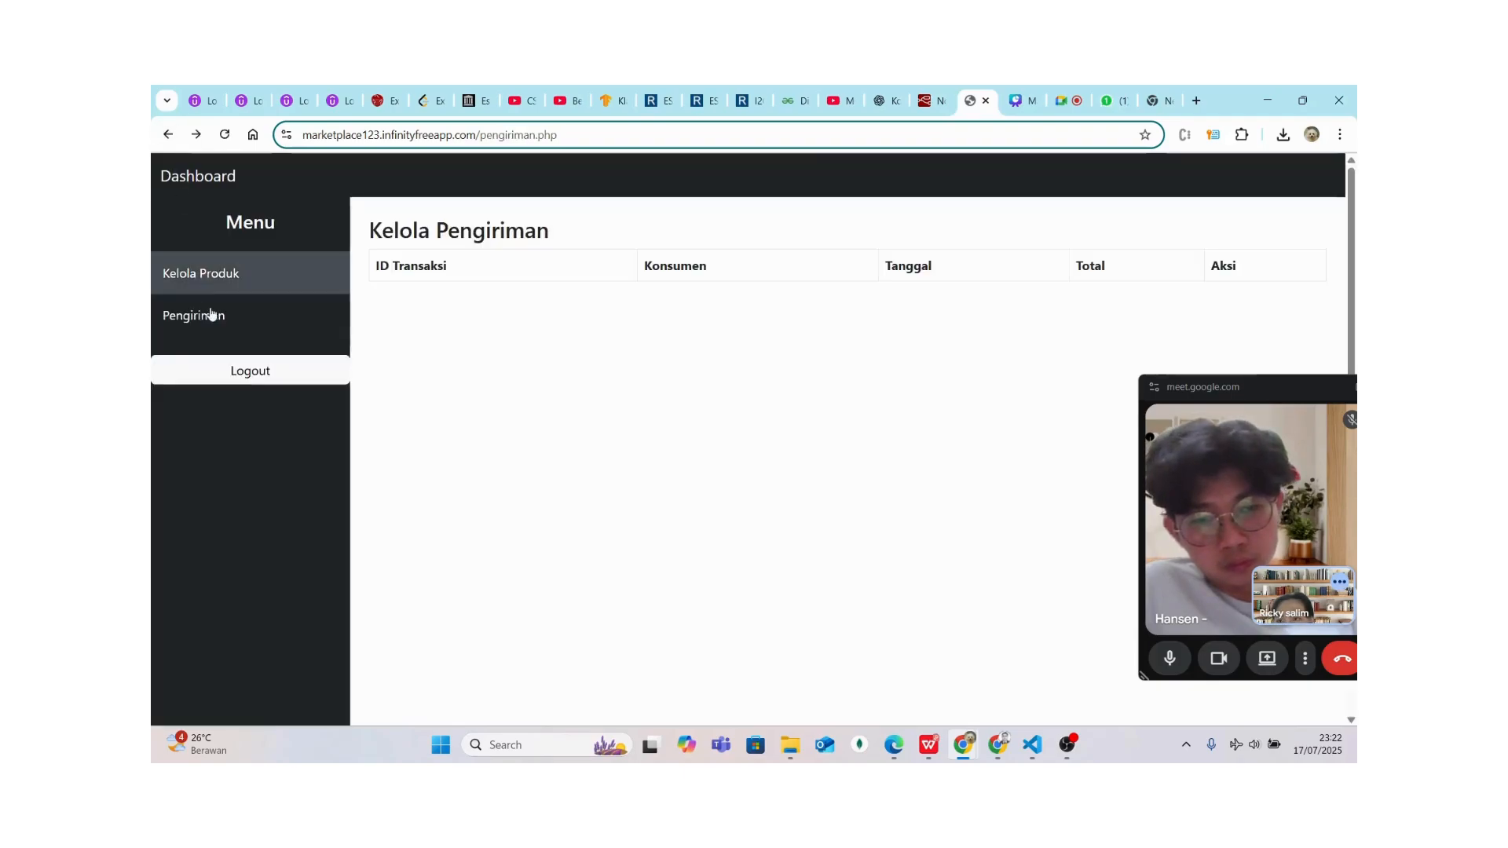
{"action": "left_click", "coordinate": [228, 383]}
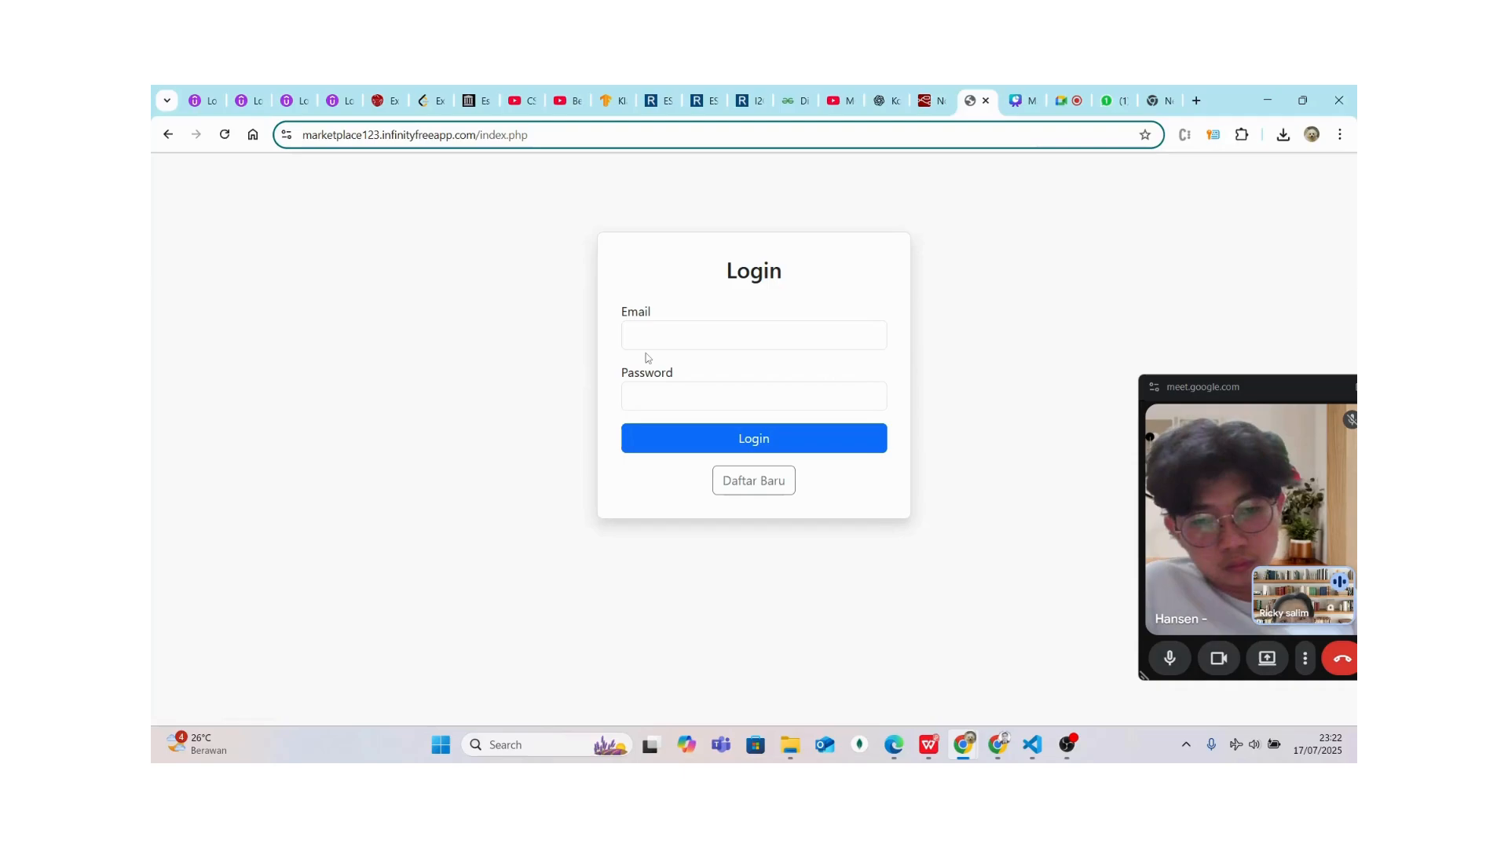
Log in with the admin account and open the Verifikasi Petani & Produk page
{"action": "left_click", "coordinate": [673, 345]}
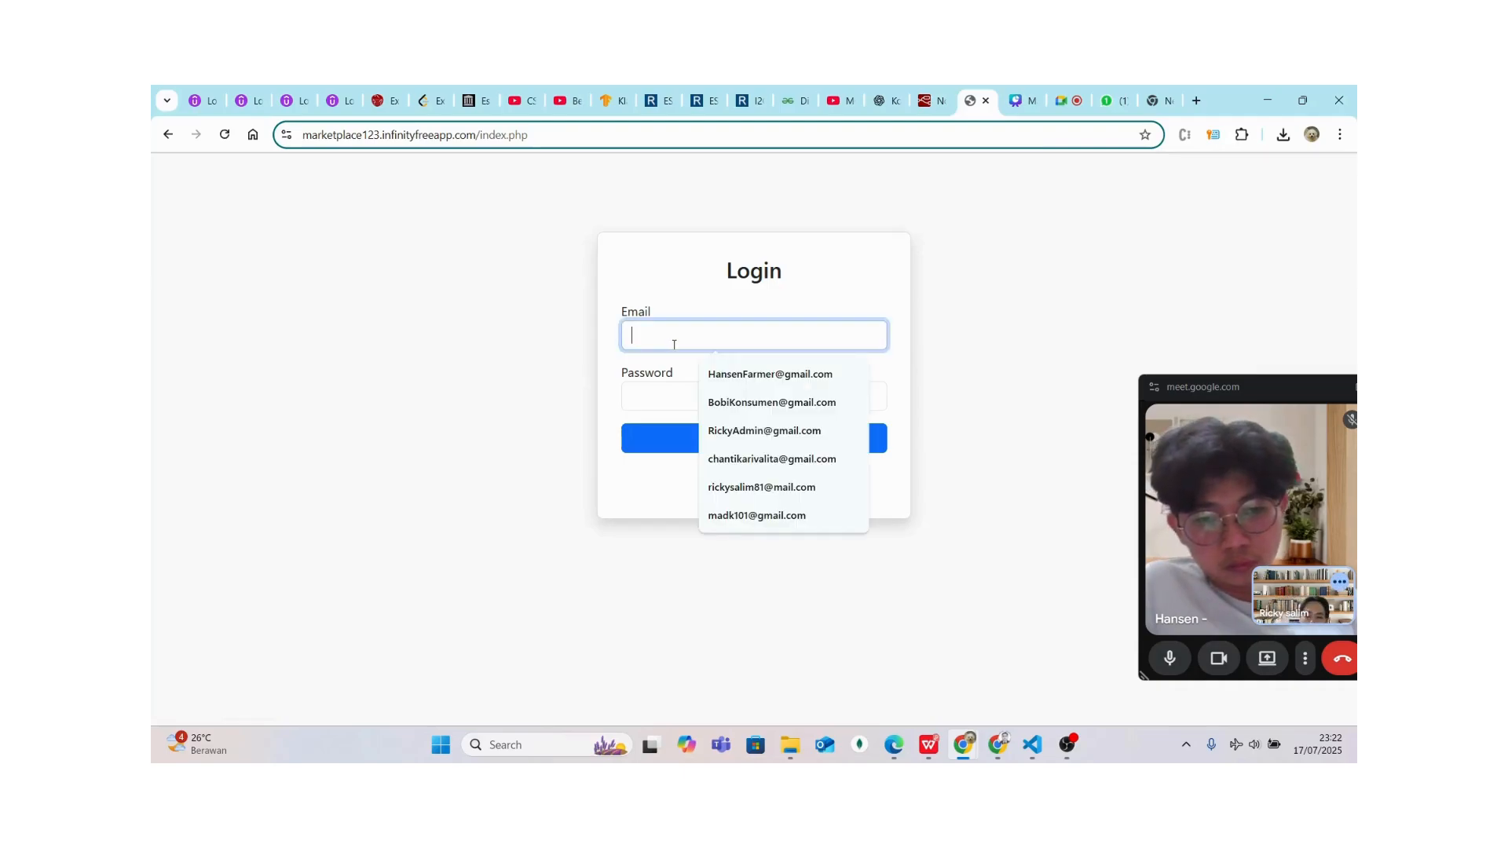
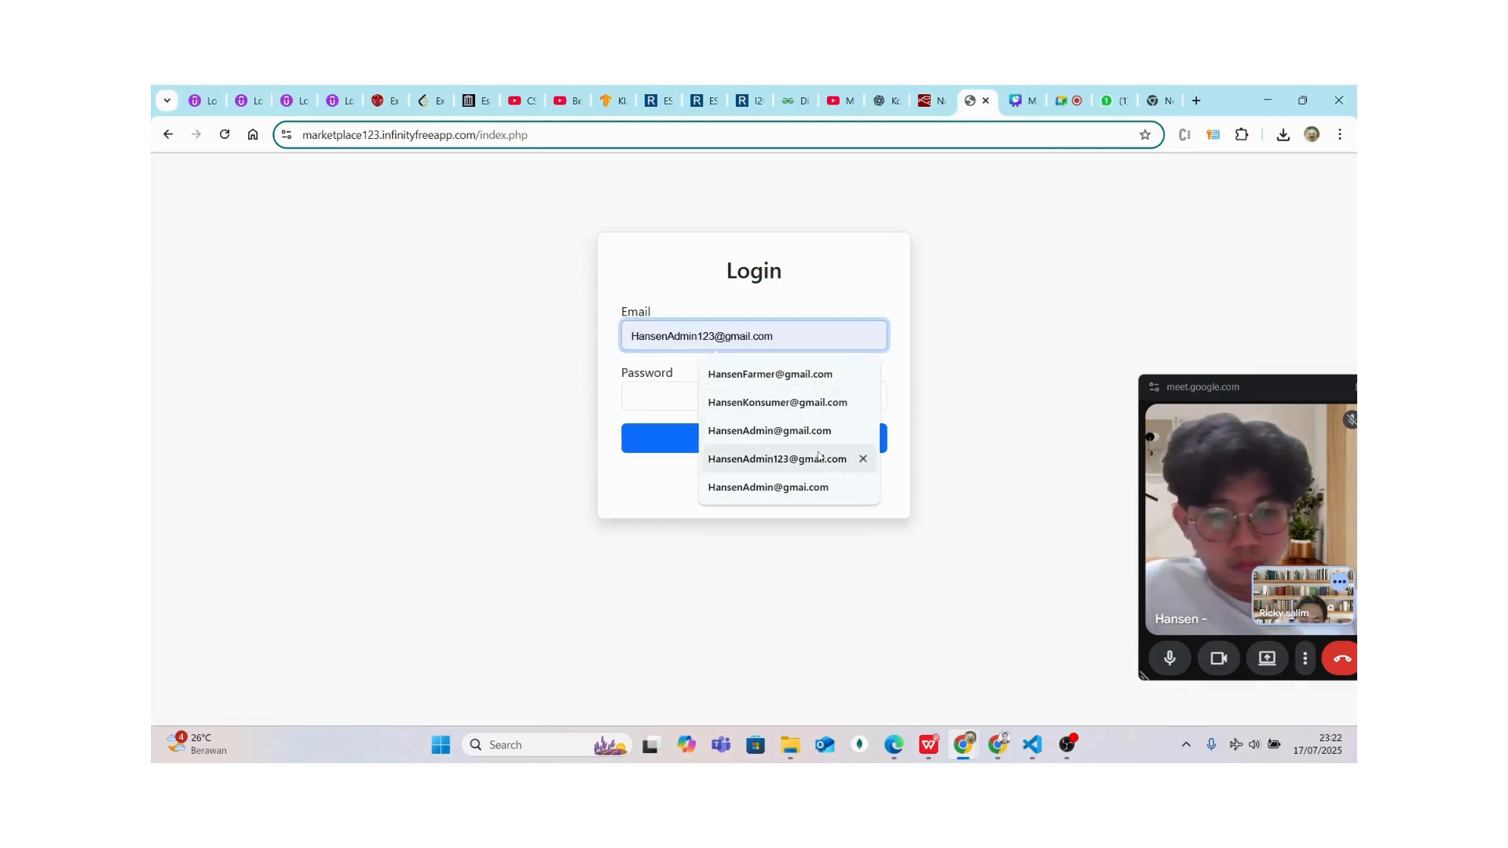
{"action": "left_click", "coordinate": [814, 458]}
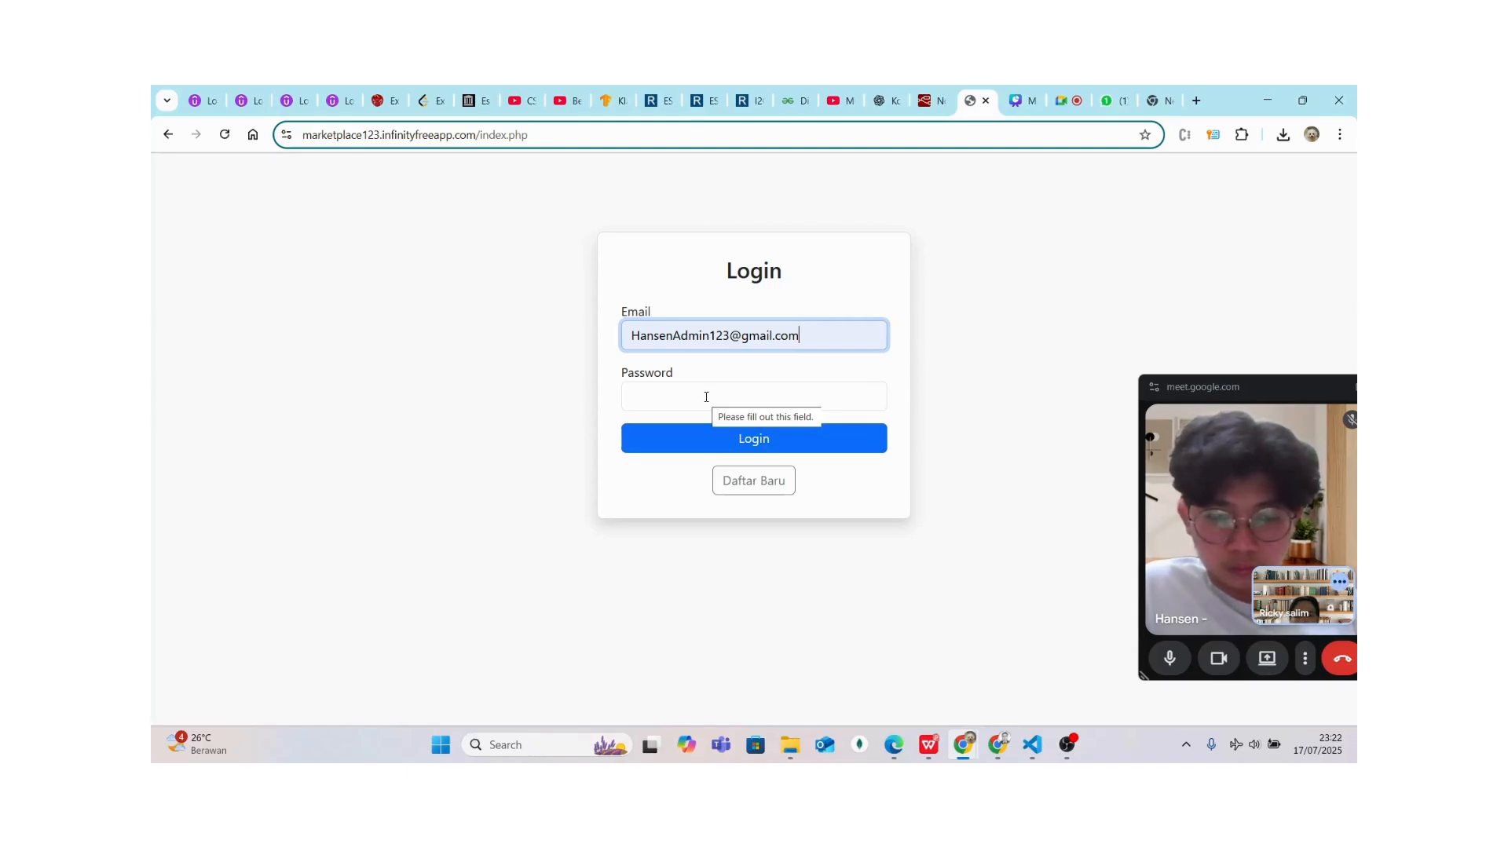
{"action": "left_click", "coordinate": [706, 396]}
{"action": "type", "text": "123"}
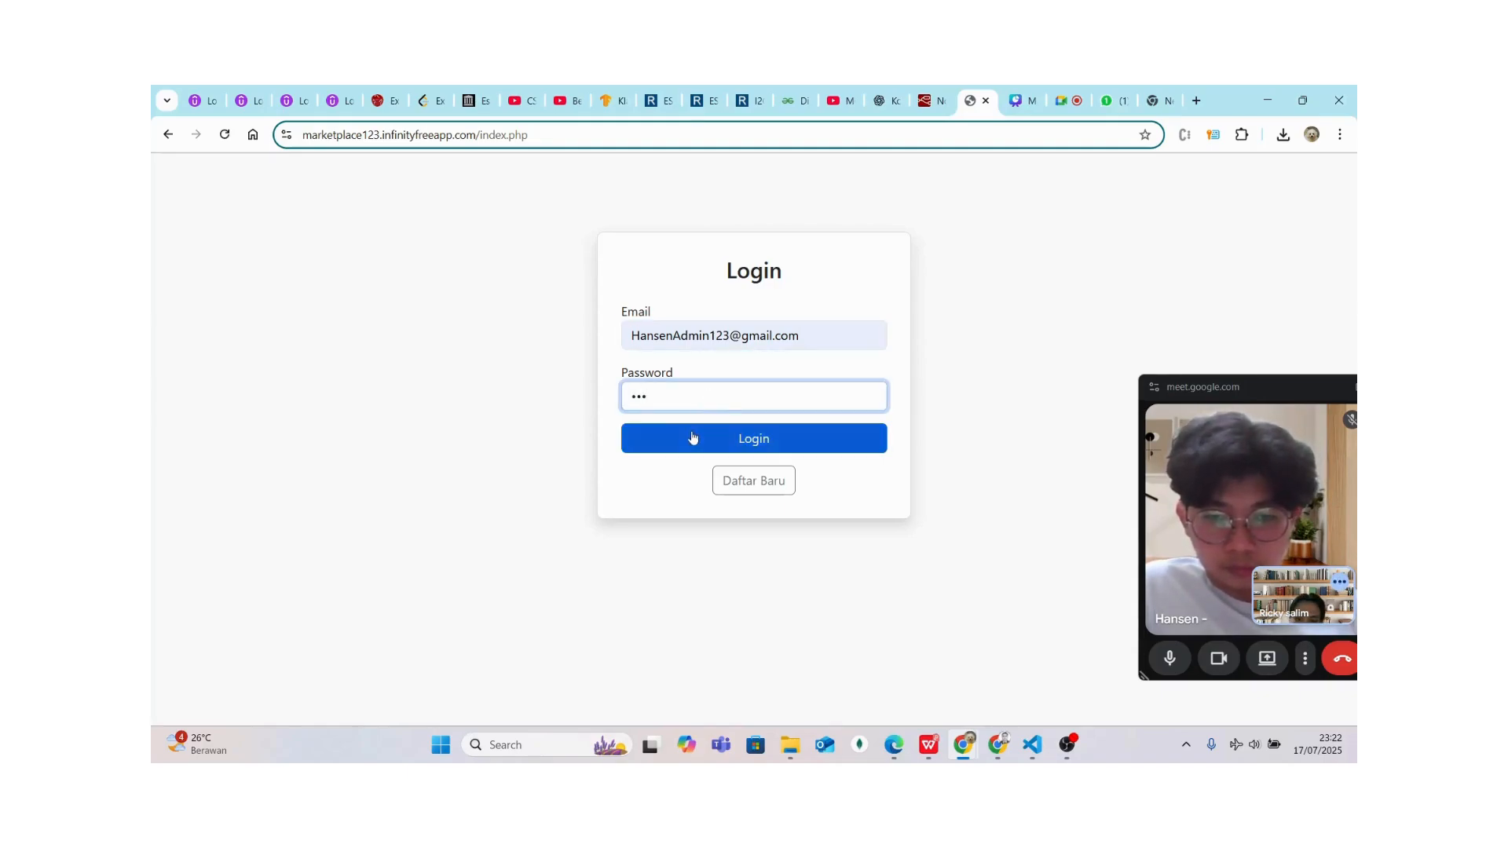
{"action": "left_click", "coordinate": [690, 437]}
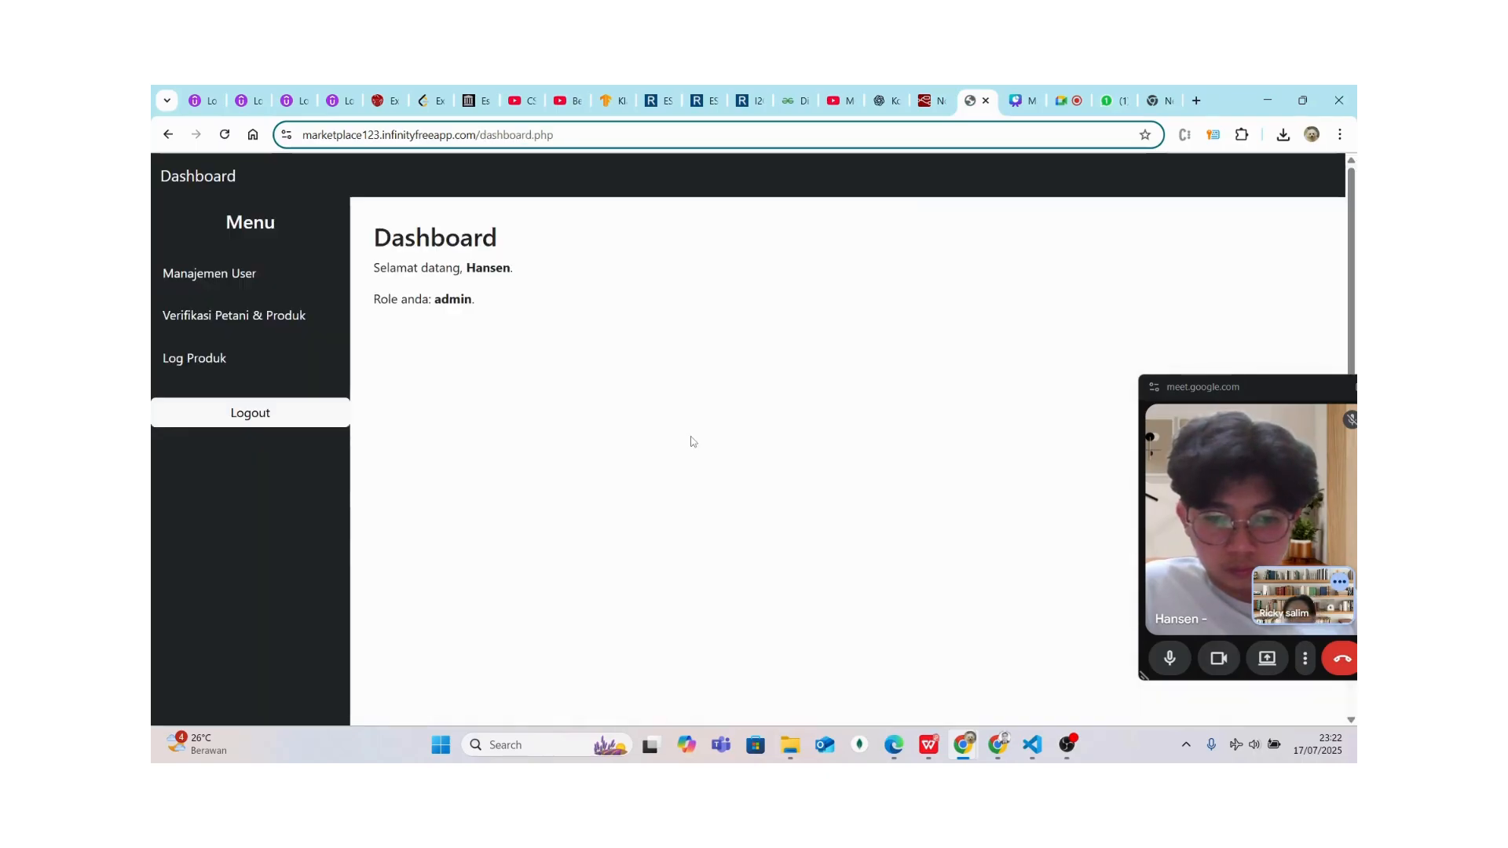
{"action": "left_click", "coordinate": [224, 314]}
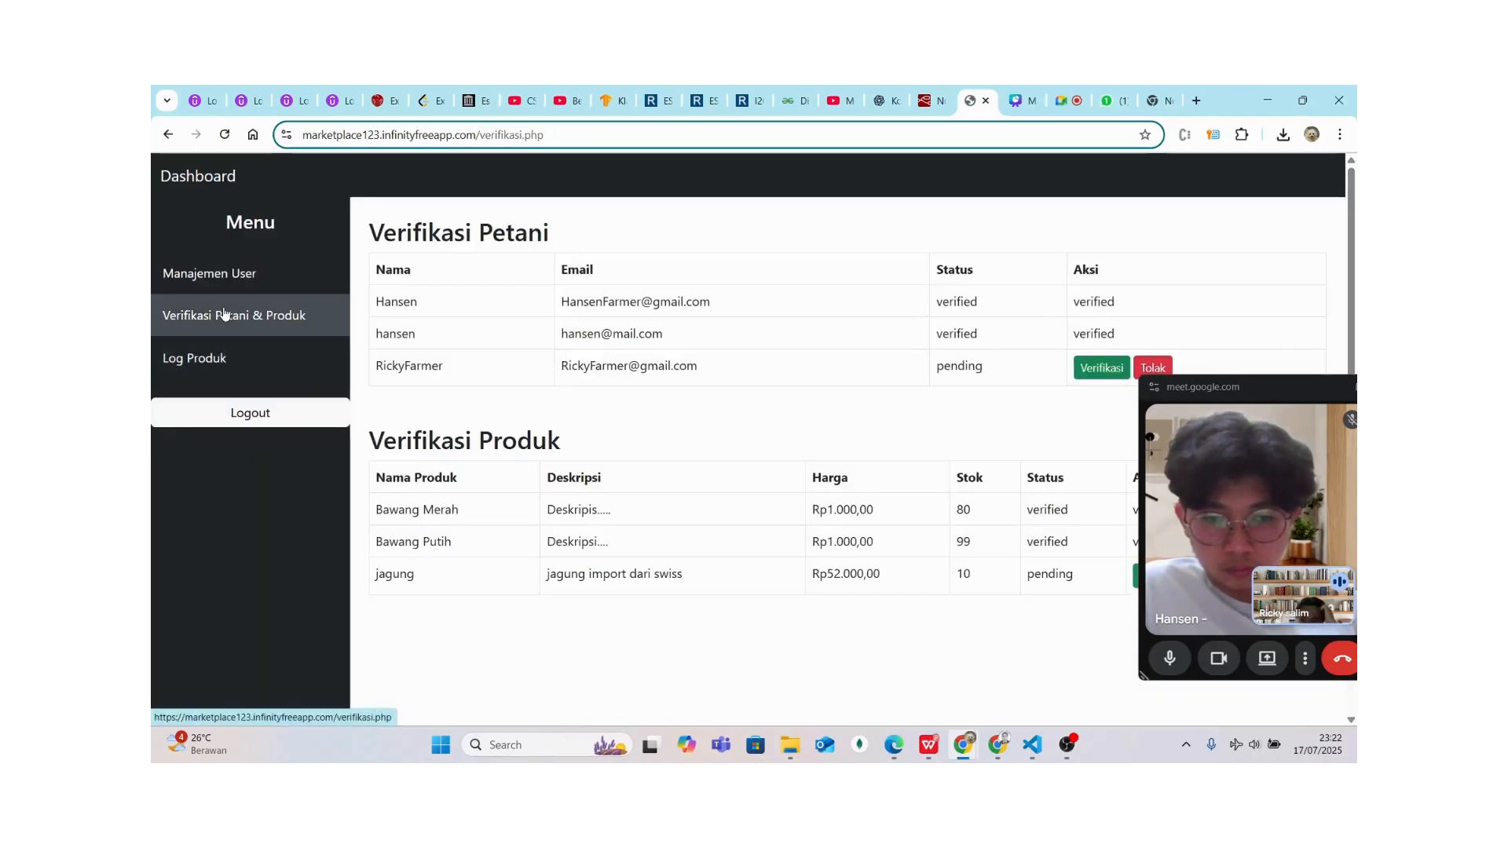
{"action": "left_click", "coordinate": [1214, 384]}
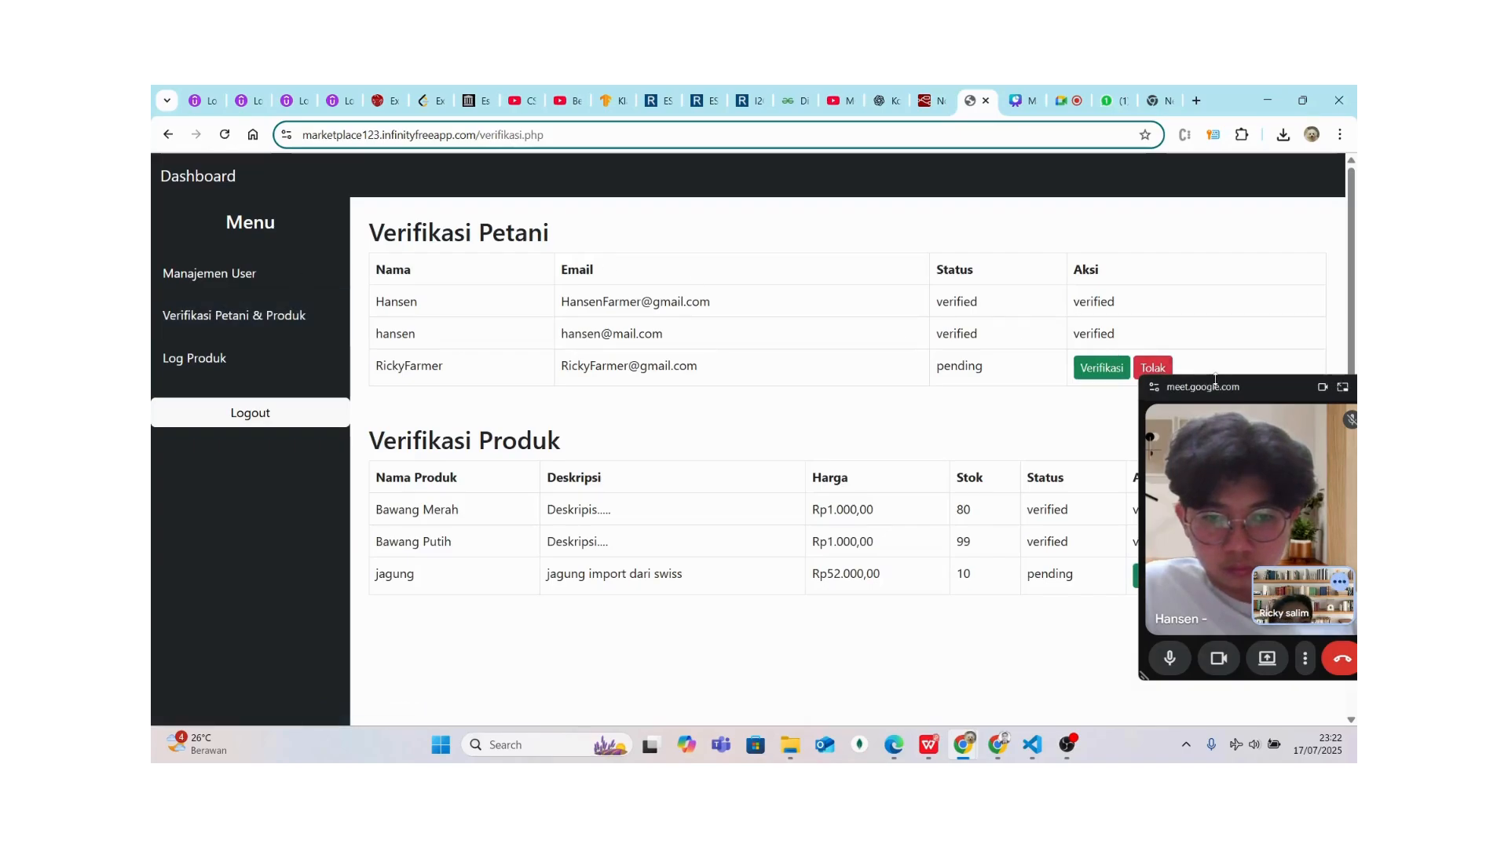
Verify the pending farmer account, then log out of the admin account
{"action": "left_click_drag", "start_coordinate": [1262, 387], "coordinate": [1247, 440]}
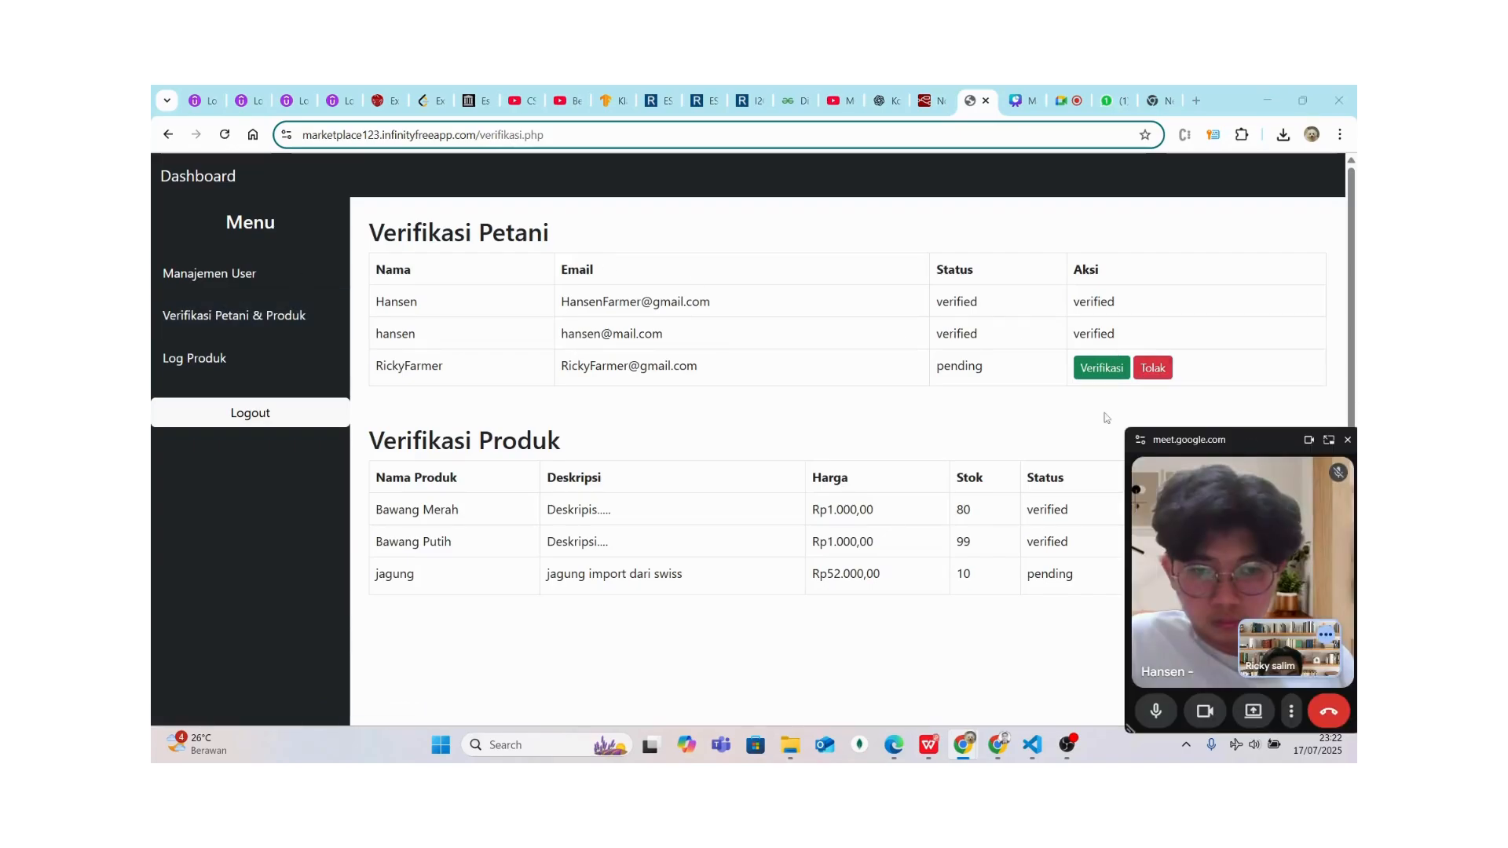
{"action": "left_click_drag", "start_coordinate": [940, 370], "coordinate": [994, 368]}
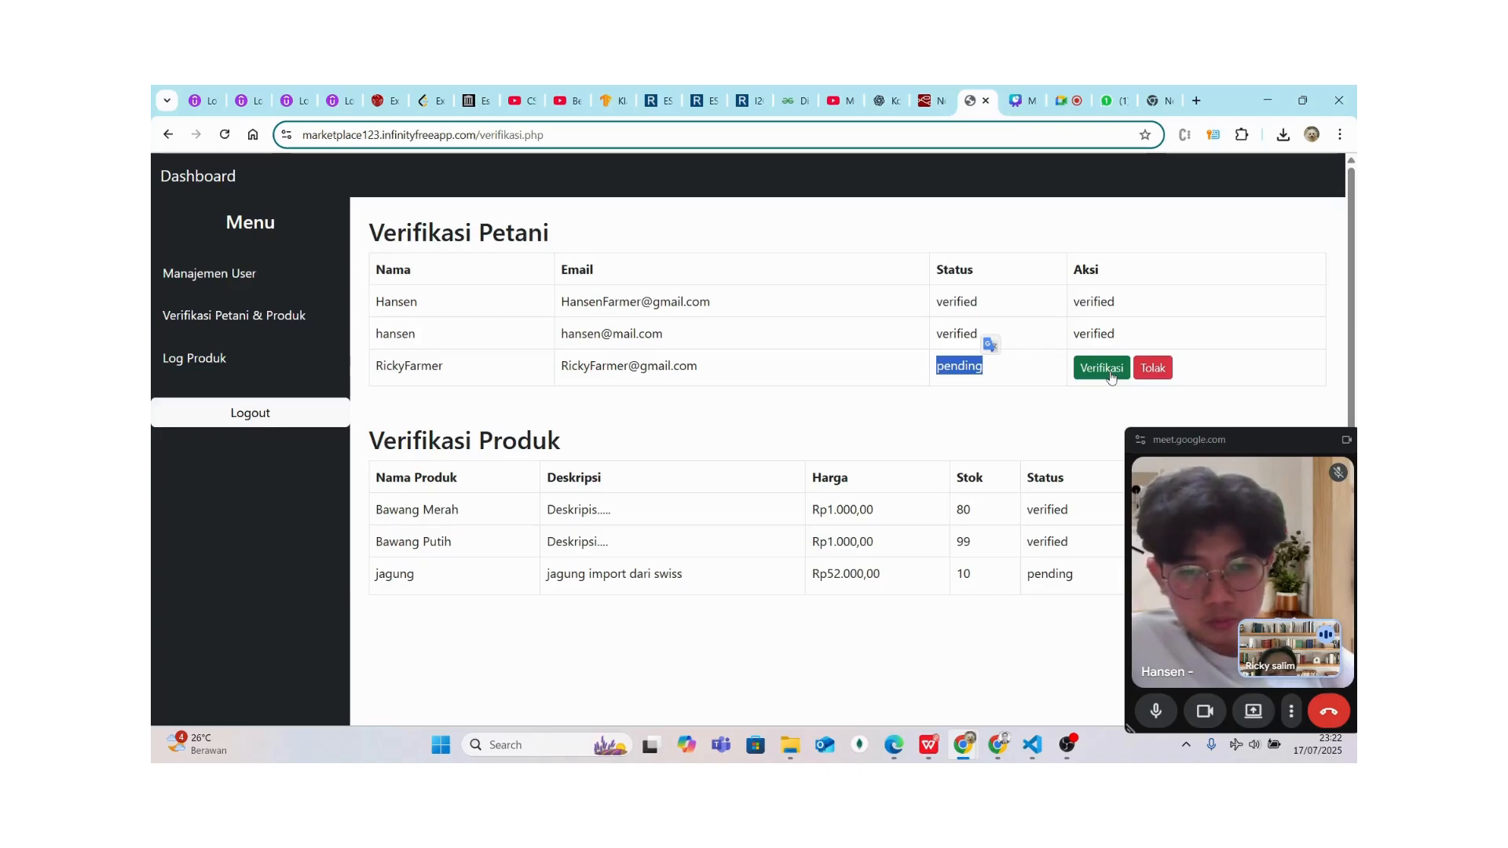
{"action": "left_click", "coordinate": [1109, 370]}
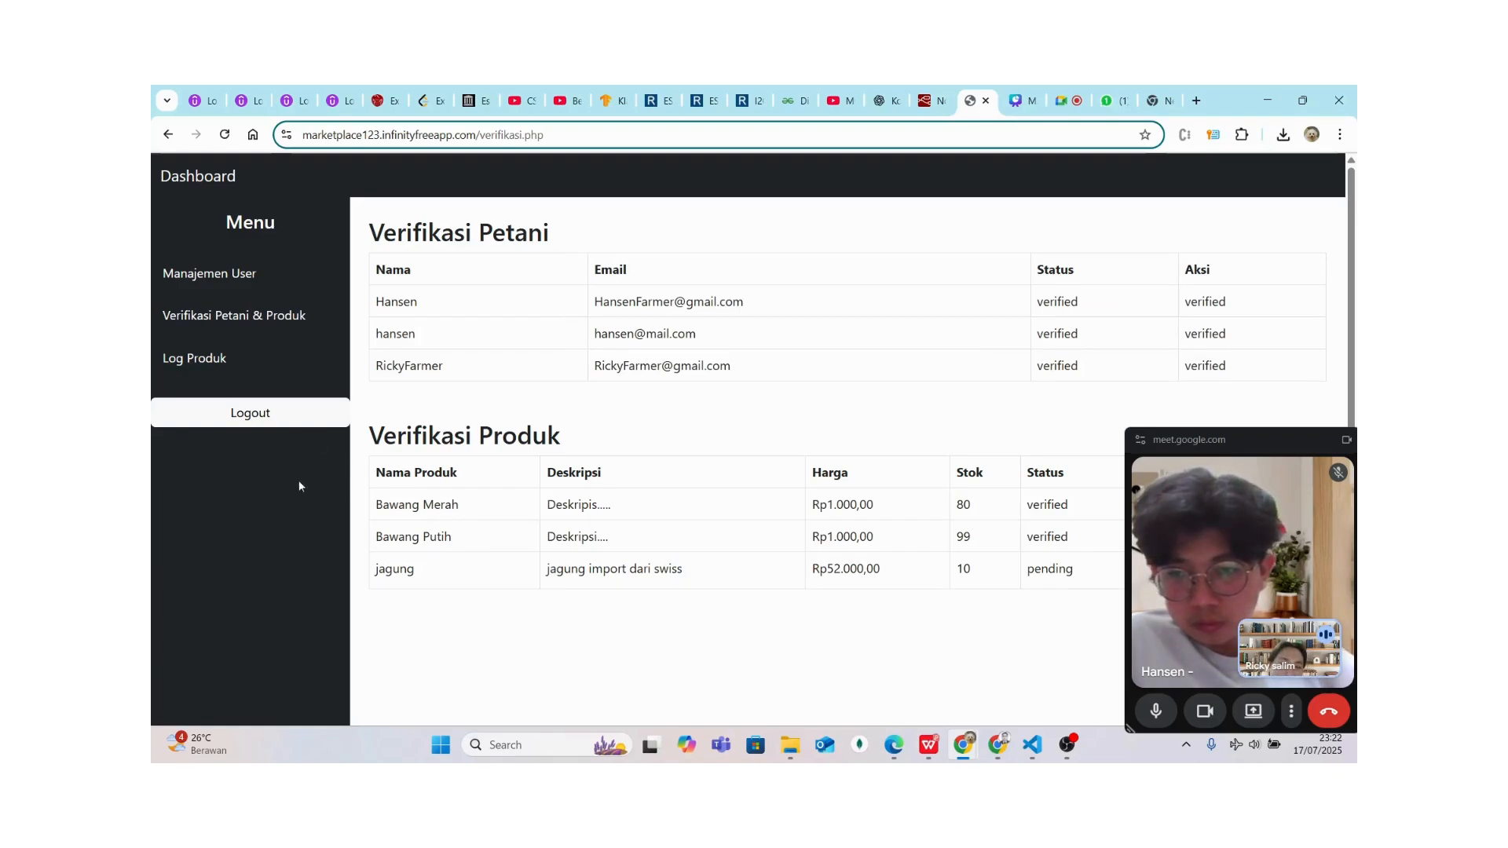
{"action": "left_click", "coordinate": [204, 425]}
Log in with the verified farmer's saved e-mail and password and open Kelola Produk
{"action": "left_click", "coordinate": [676, 340]}
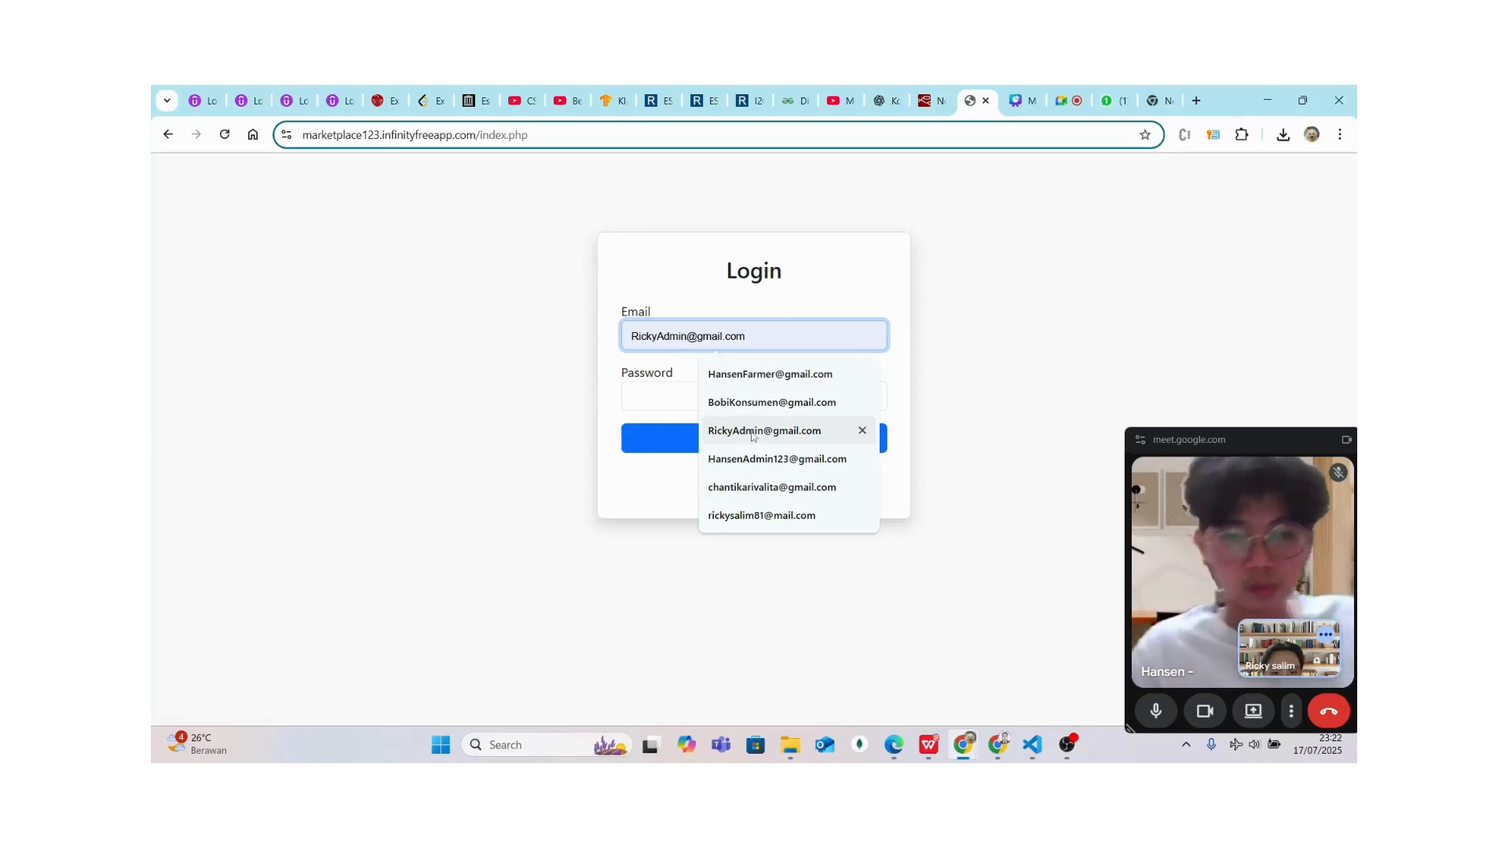
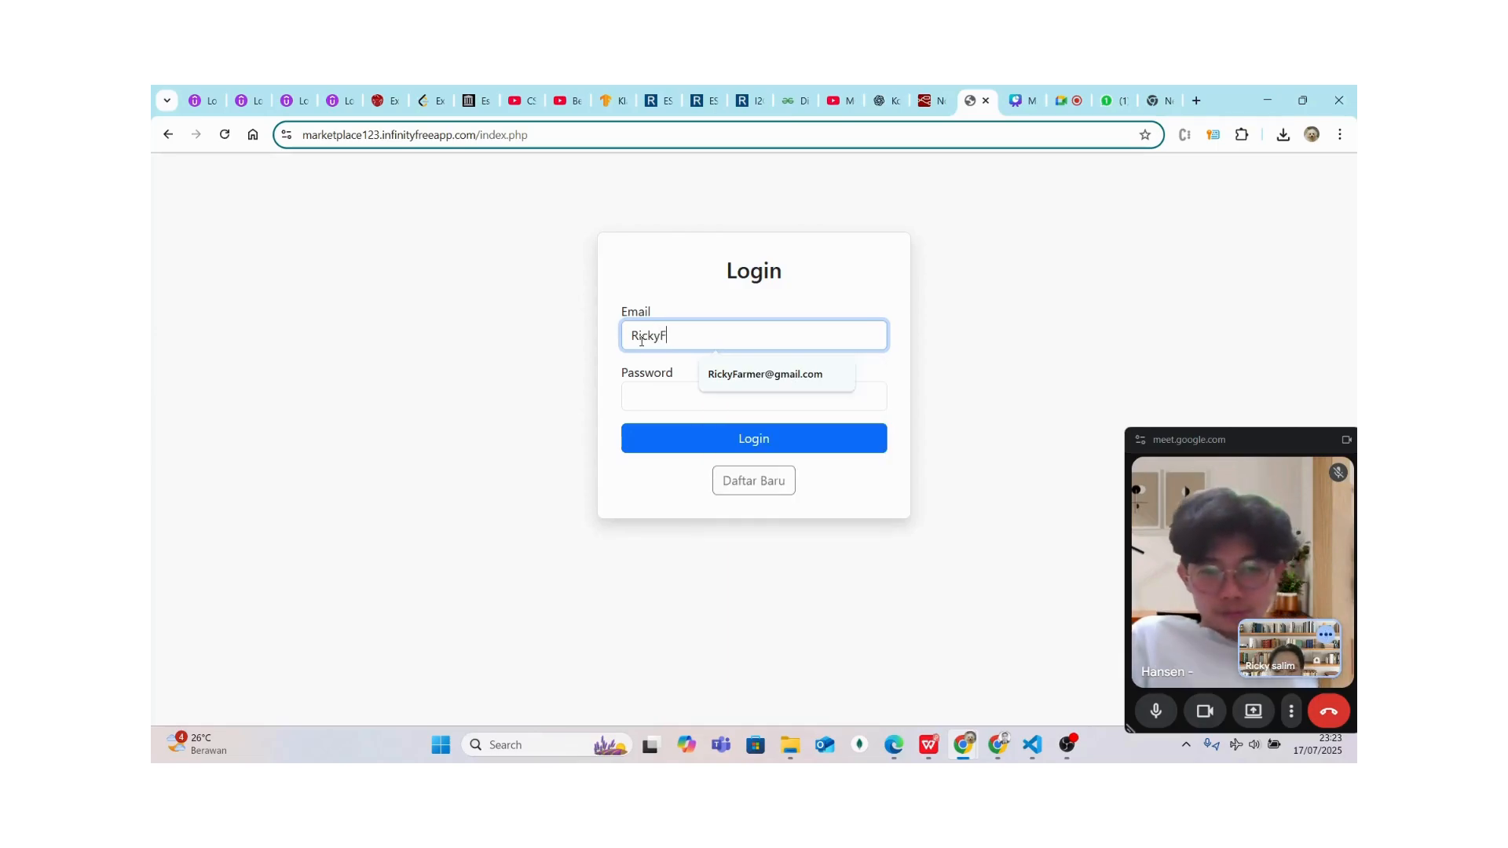
{"action": "left_click", "coordinate": [711, 373]}
{"action": "left_click", "coordinate": [705, 387]}
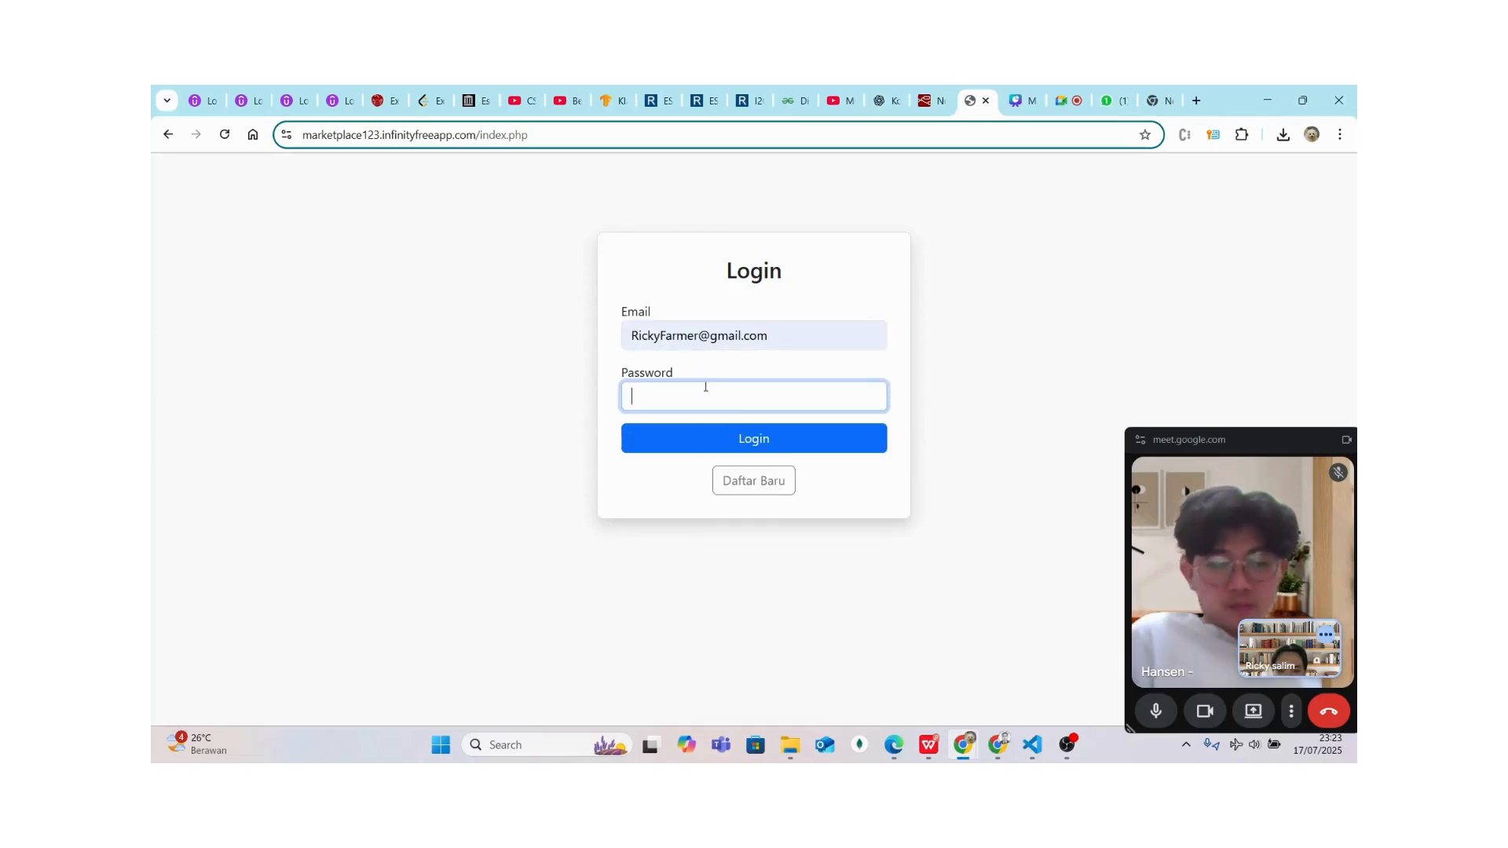
{"action": "type", "text": "123"}
{"action": "left_click", "coordinate": [672, 444]}
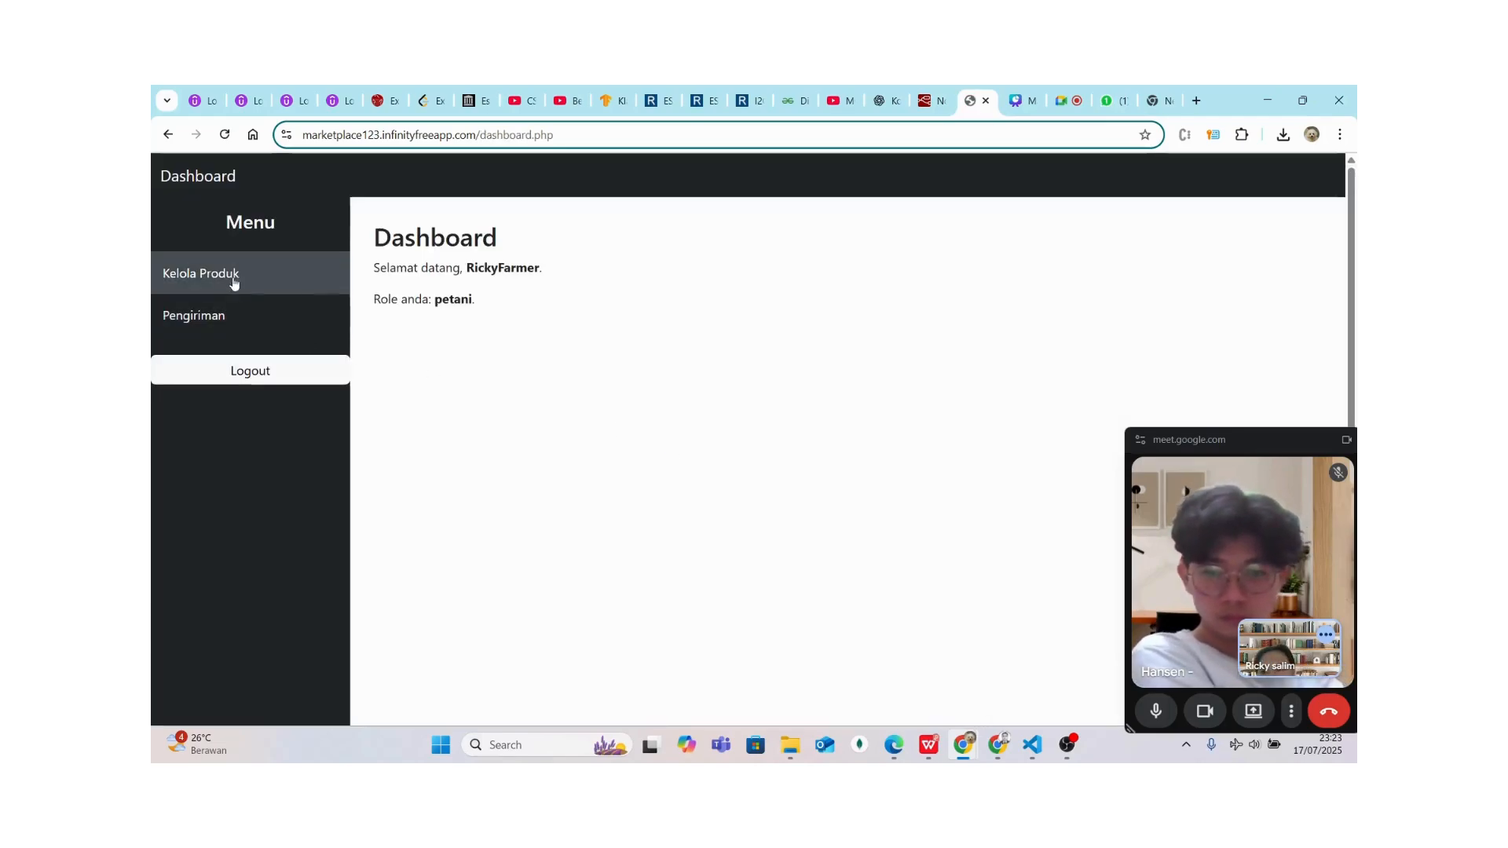
{"action": "left_click", "coordinate": [224, 275]}
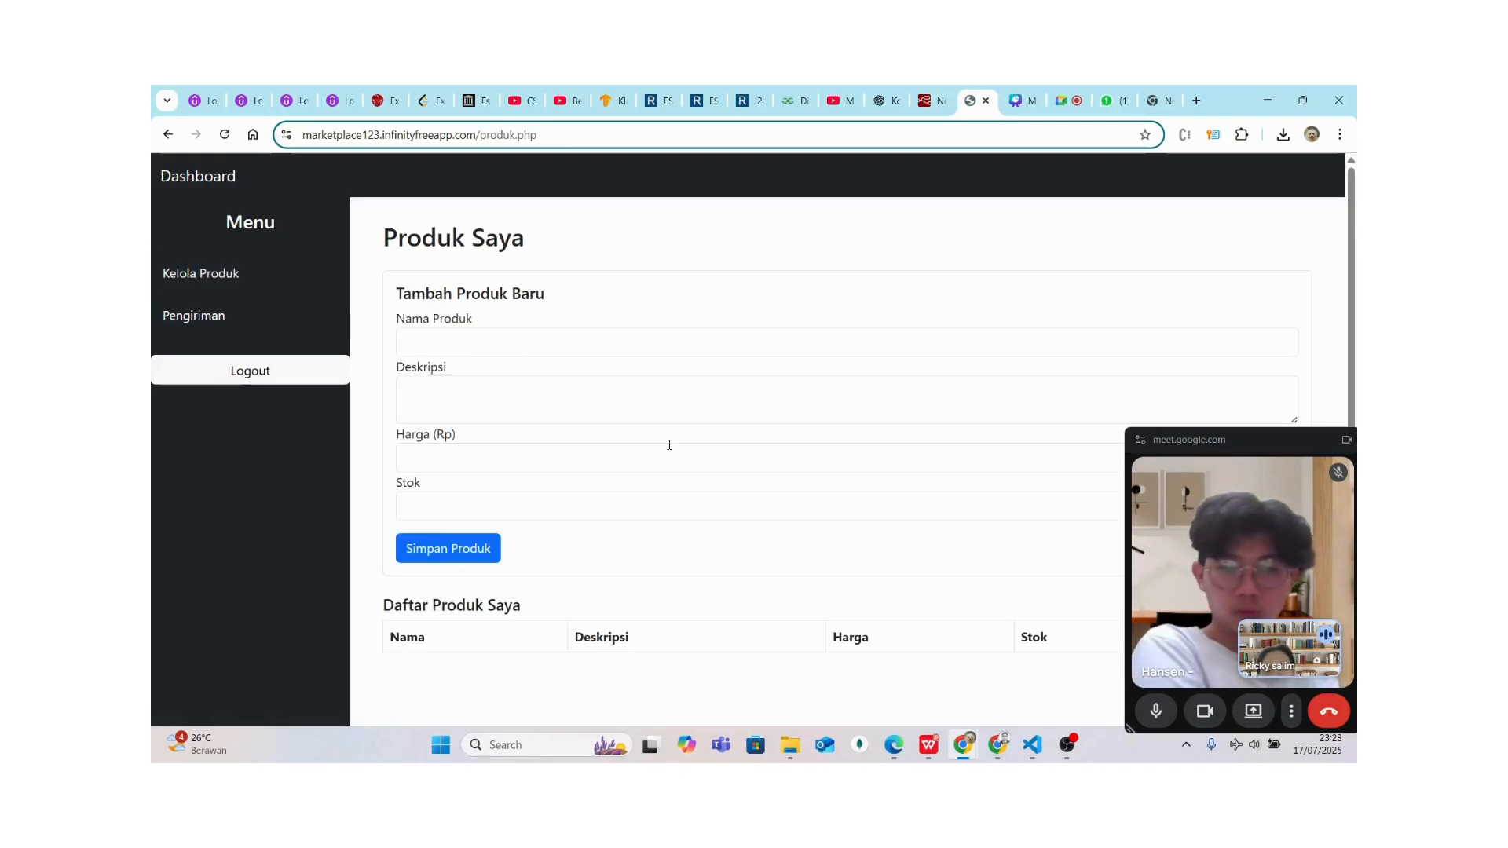
{"action": "scroll", "coordinate": [629, 393], "scroll_direction": "down", "scroll_amount": 2}
{"action": "scroll", "coordinate": [592, 351], "scroll_direction": "up", "scroll_amount": 1}
{"action": "scroll", "coordinate": [591, 352], "scroll_direction": "up", "scroll_amount": 1}
Add product Sayur Kol with description 'ini sayur kol', price 1000 and stock 100
{"action": "left_click", "coordinate": [509, 325]}
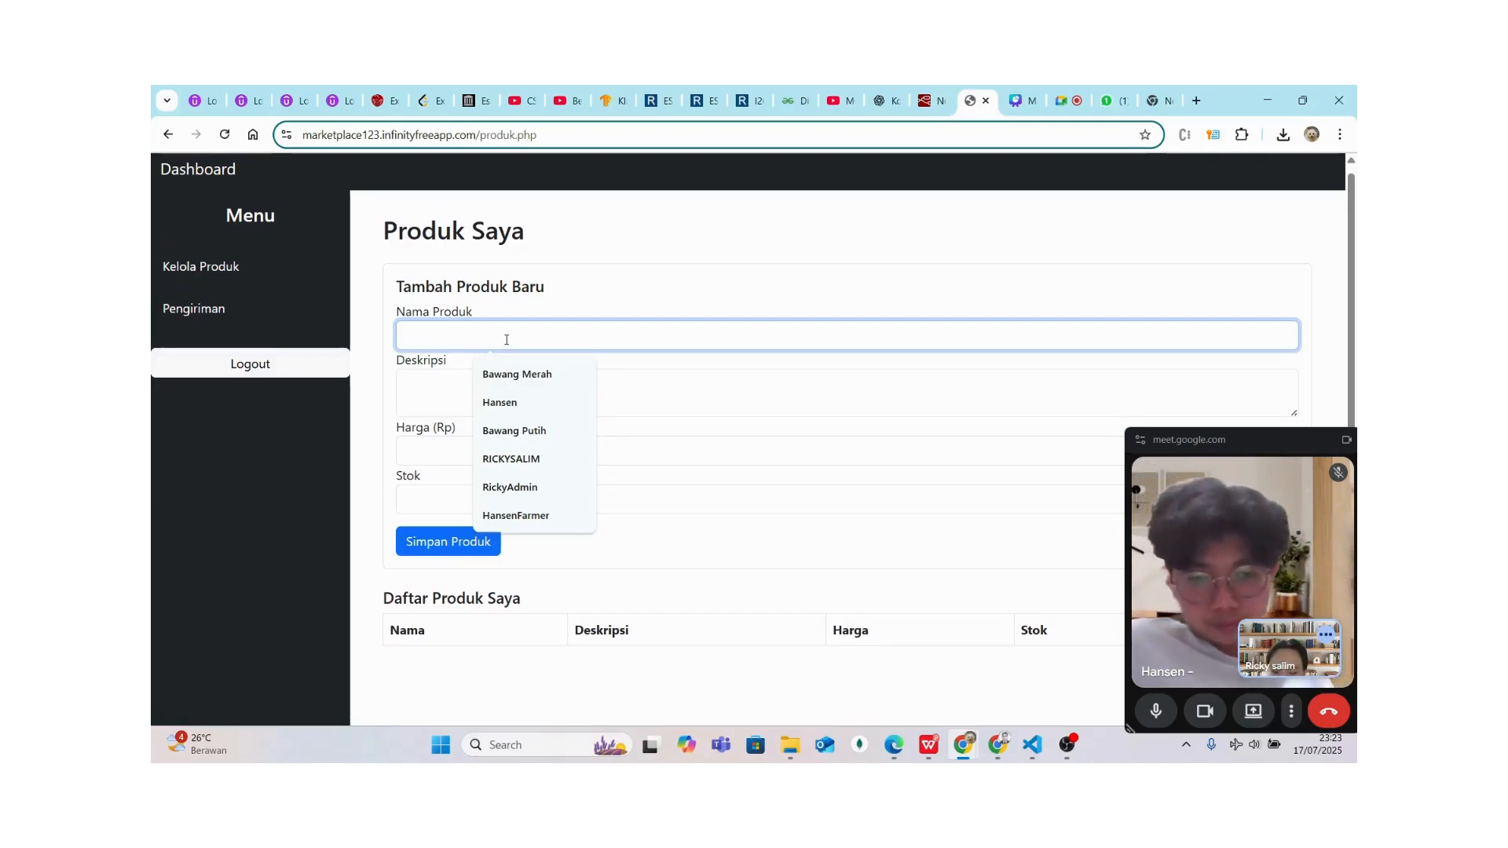
{"action": "type", "text": "Sayu"}
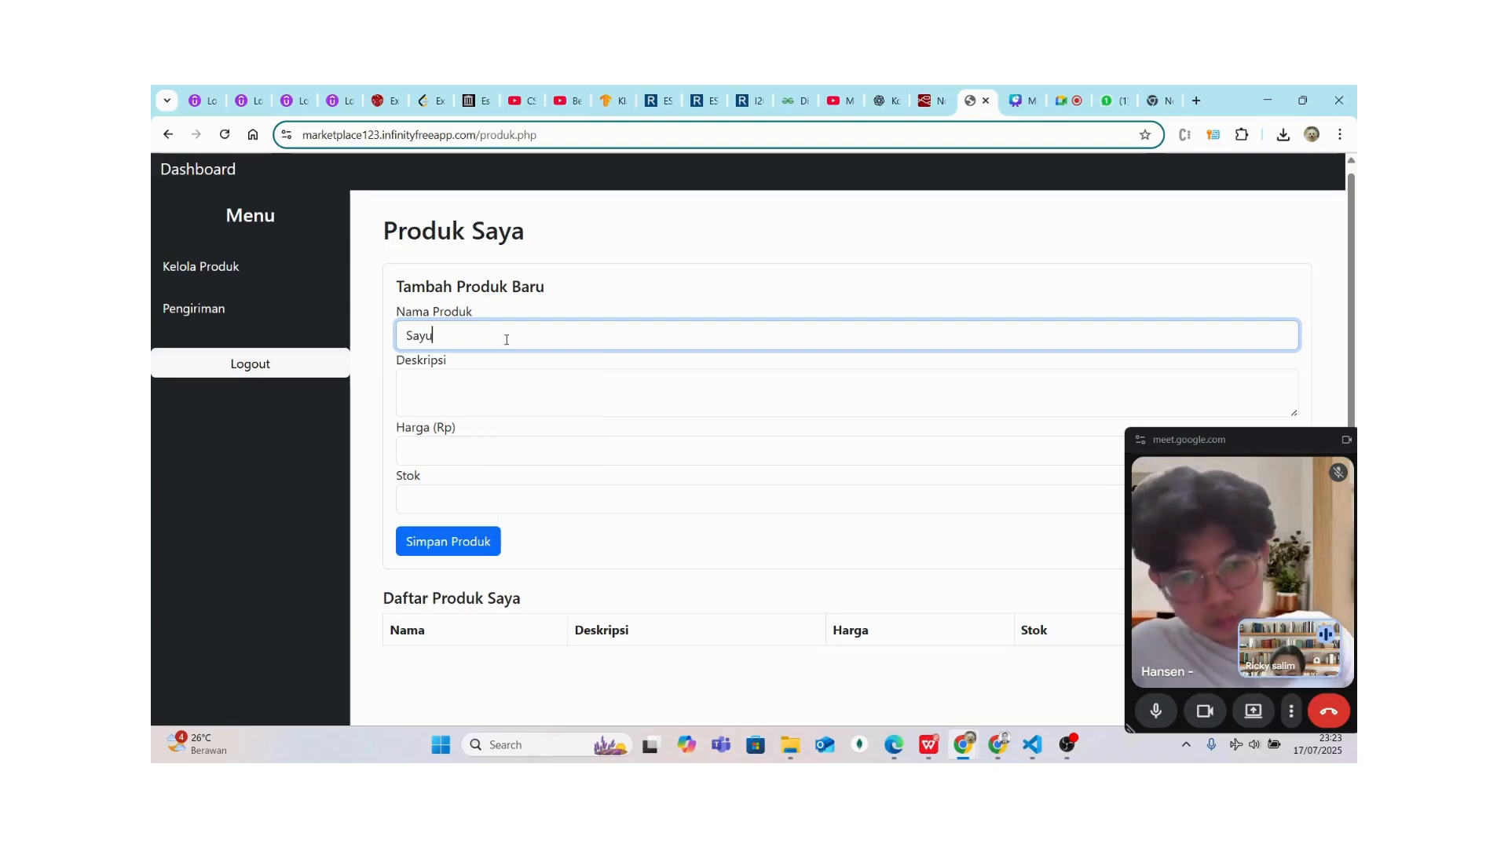
{"action": "type", "text": "r Kol"}
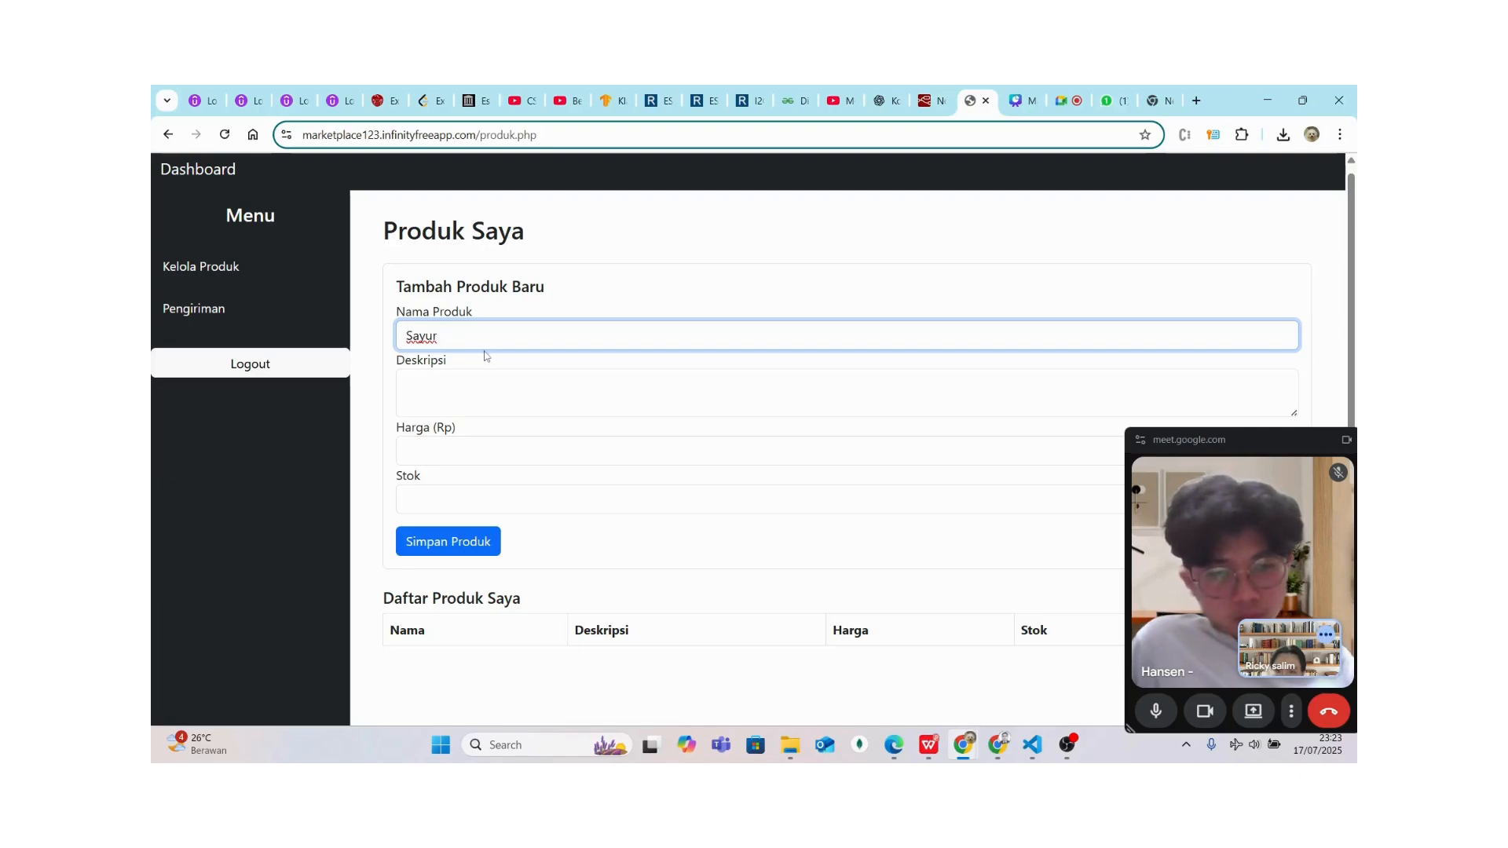
{"action": "left_click", "coordinate": [484, 385]}
{"action": "type", "text": "i sayur kol"}
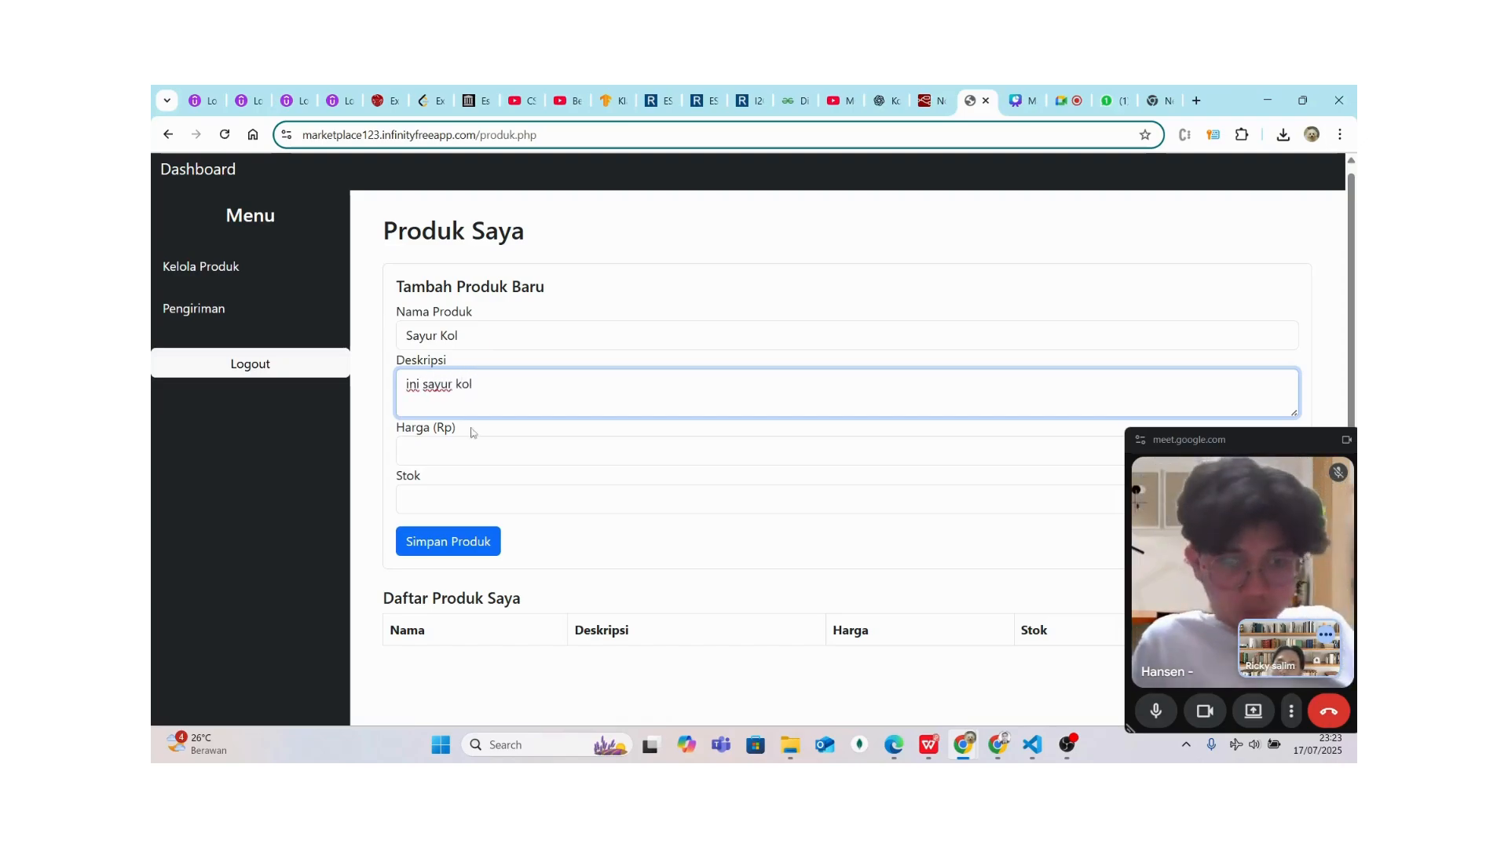
{"action": "left_click", "coordinate": [461, 459]}
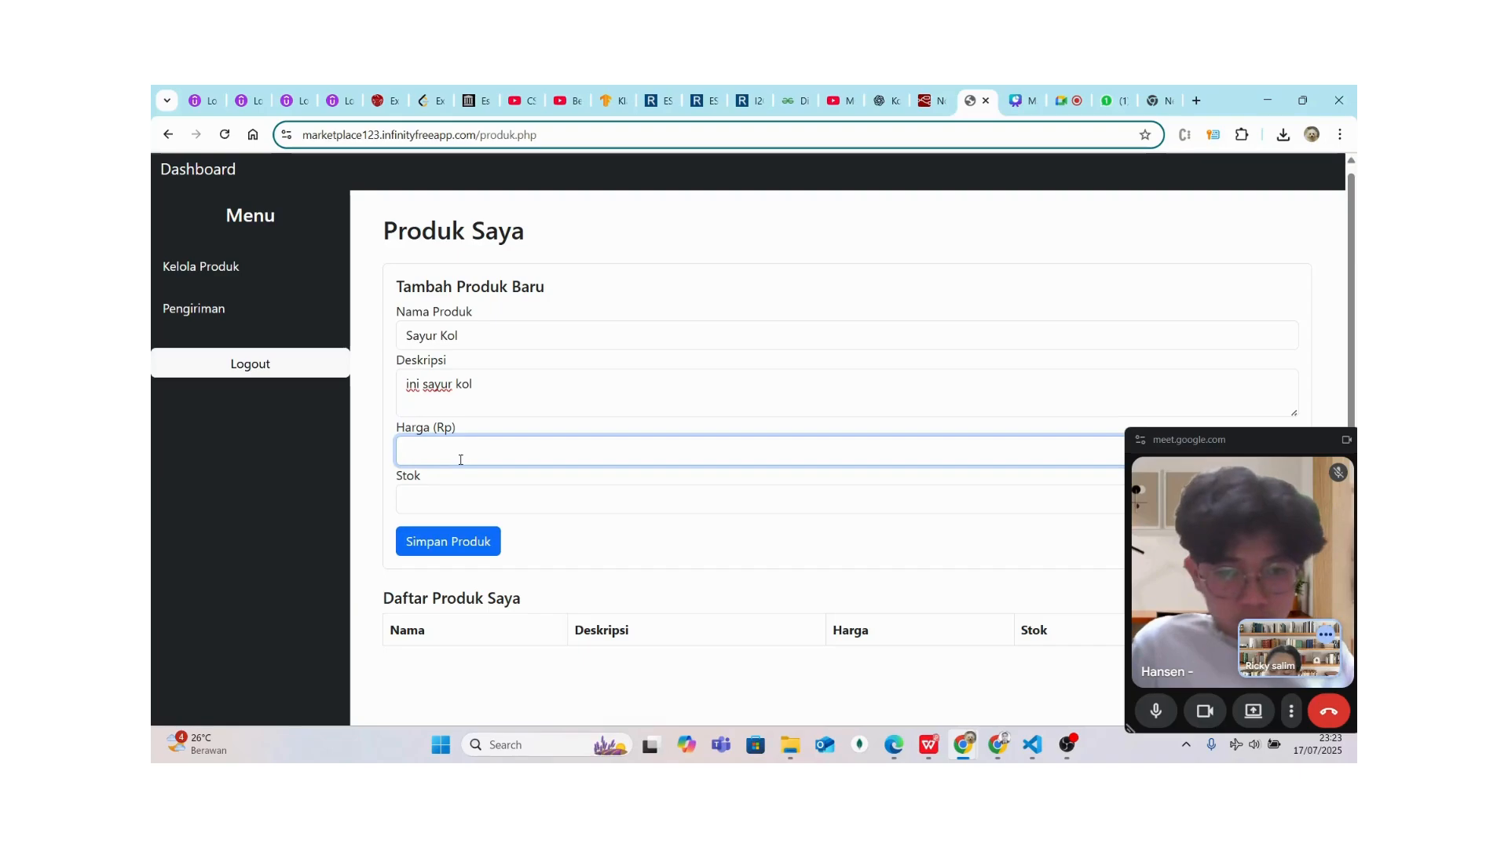
{"action": "type", "text": "1000"}
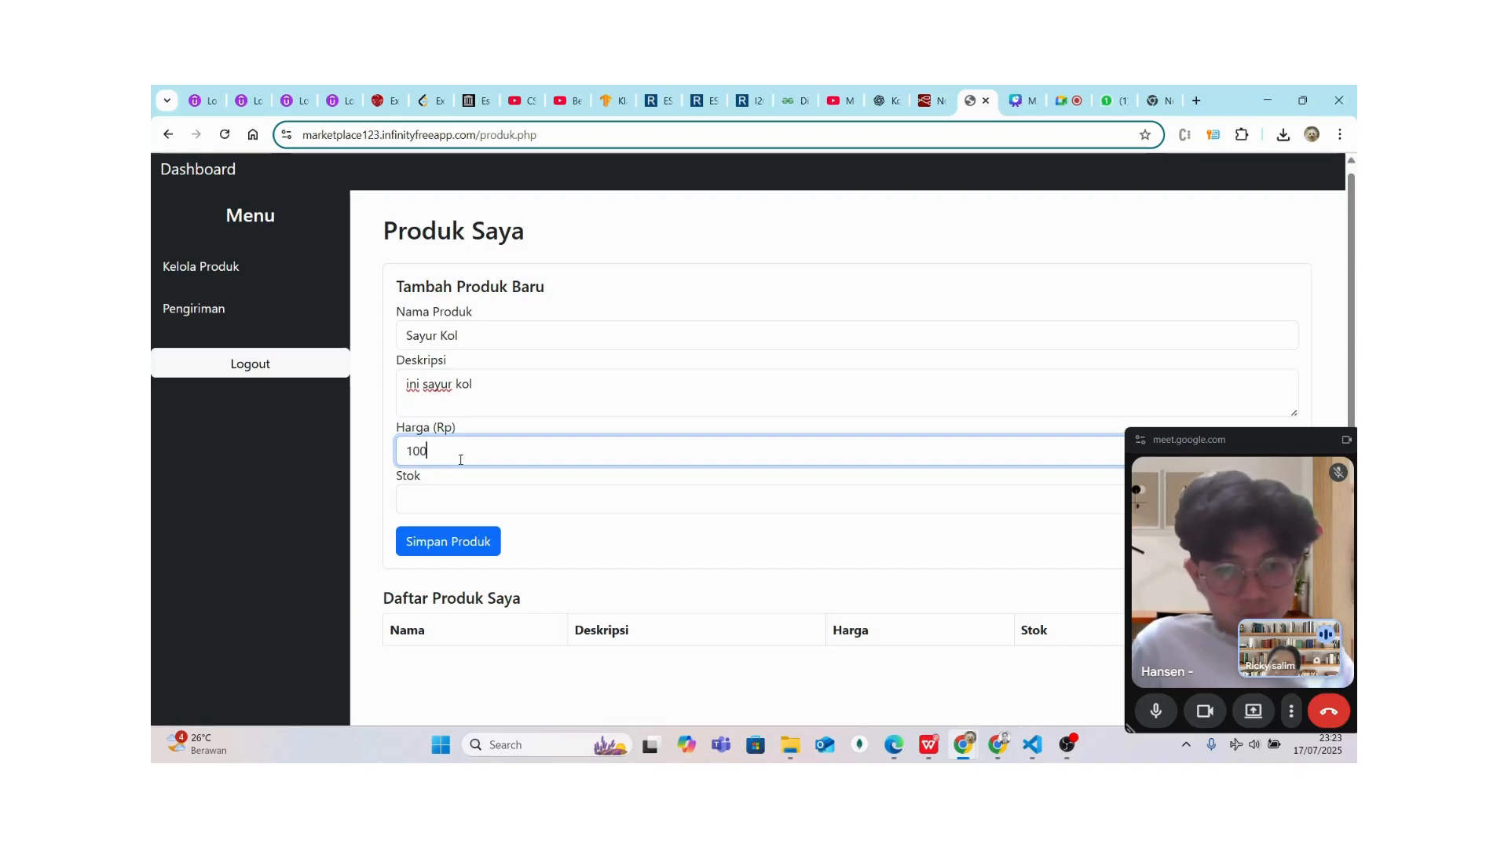
{"action": "left_click", "coordinate": [459, 502]}
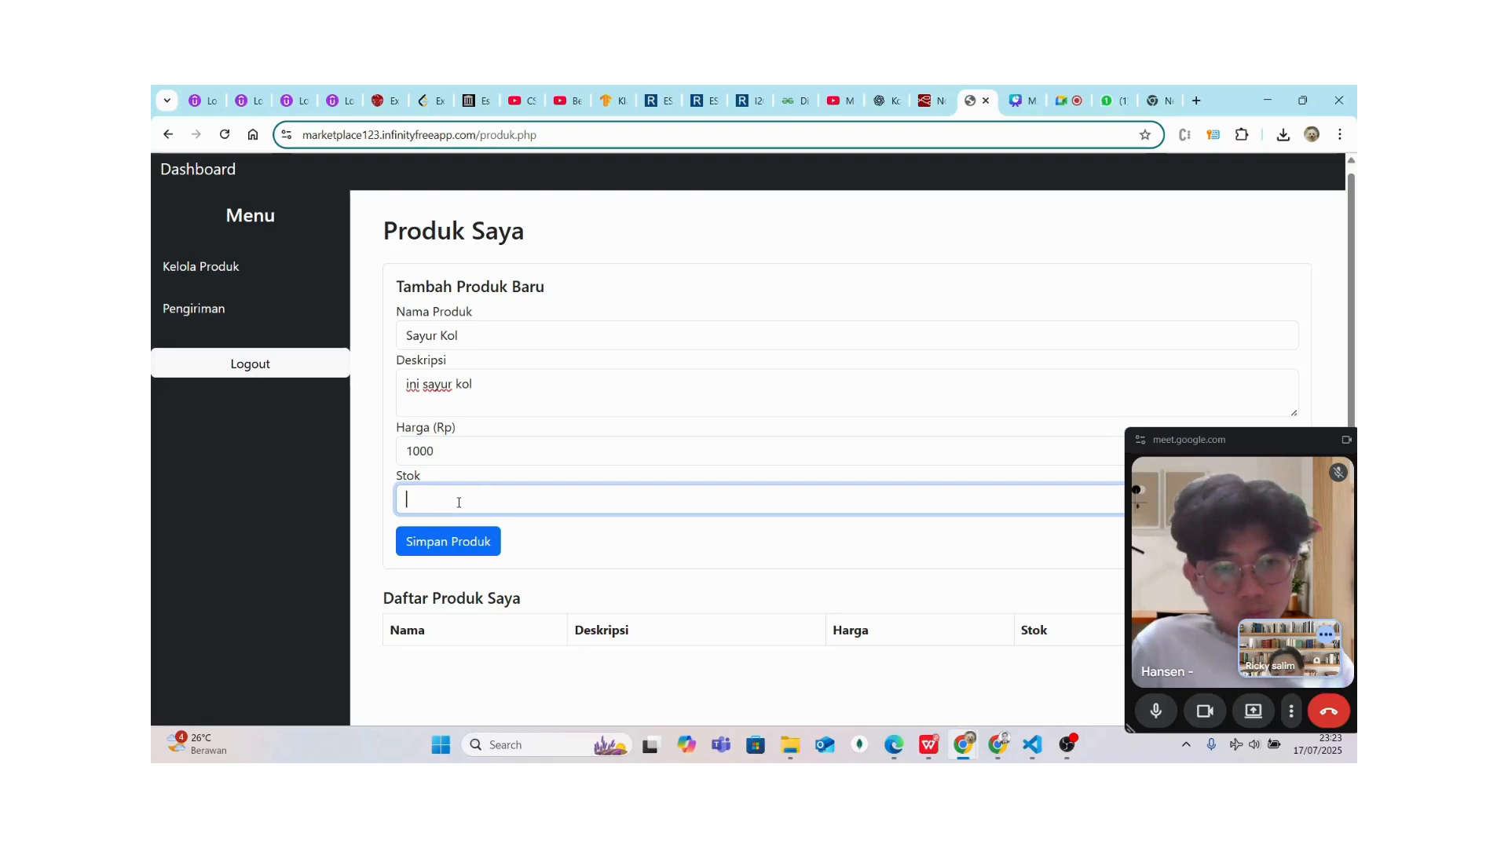
{"action": "type", "text": "100"}
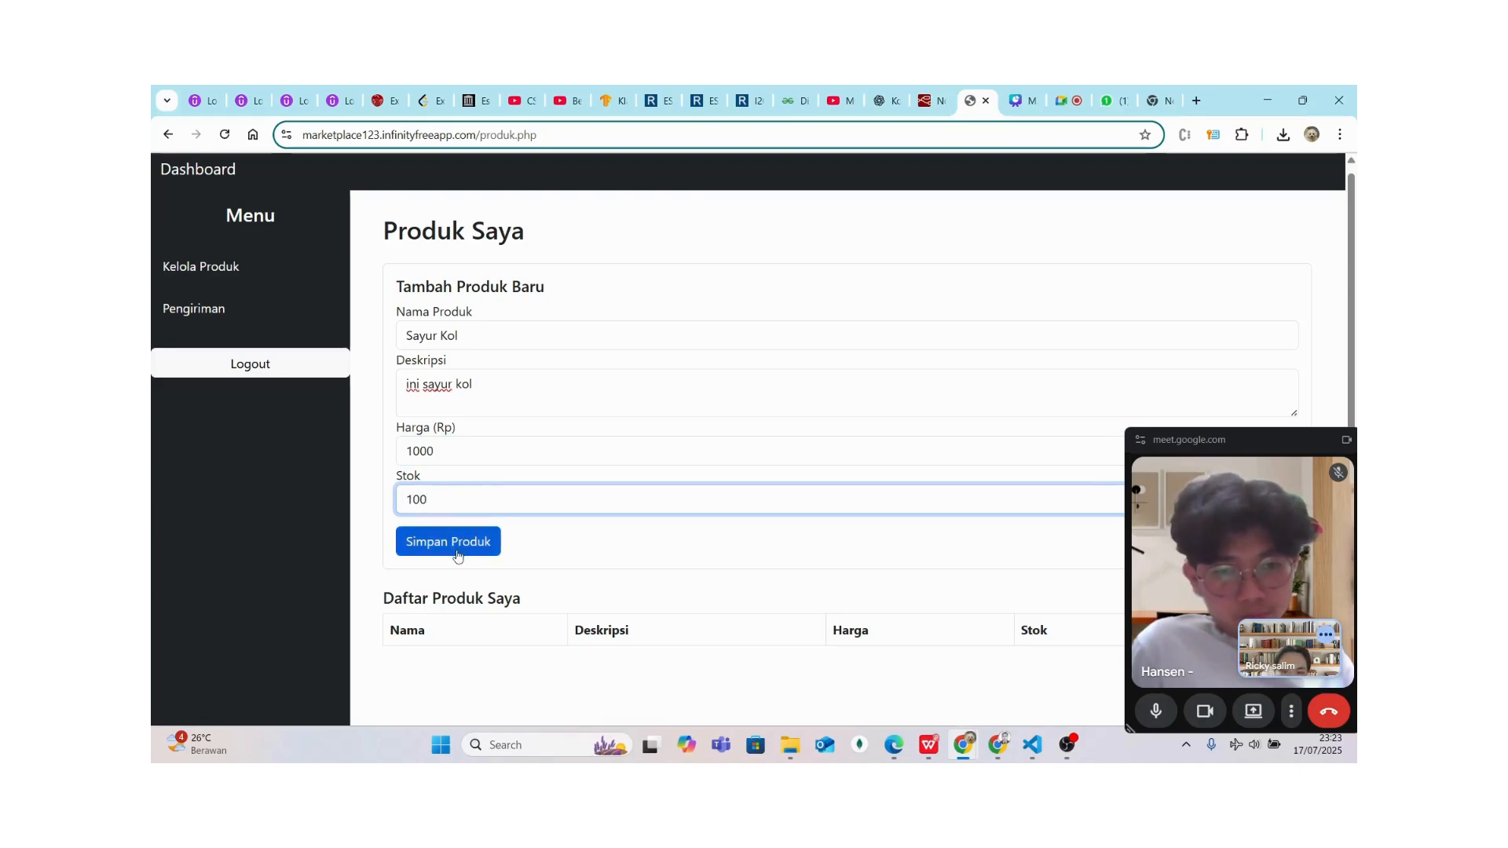
{"action": "left_click", "coordinate": [448, 542]}
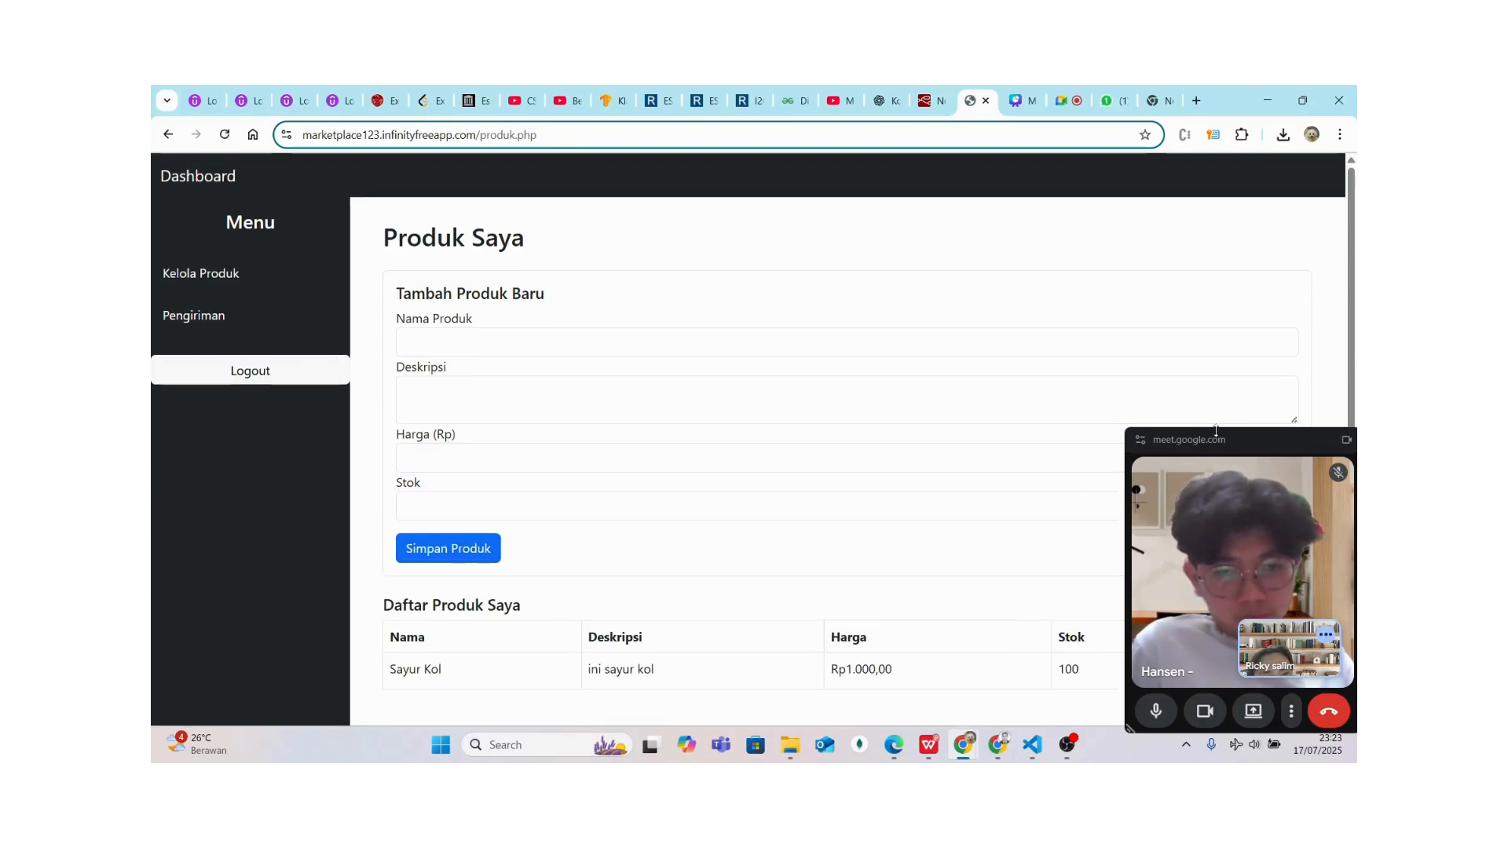
{"action": "left_click_drag", "start_coordinate": [1218, 438], "coordinate": [1200, 250]}
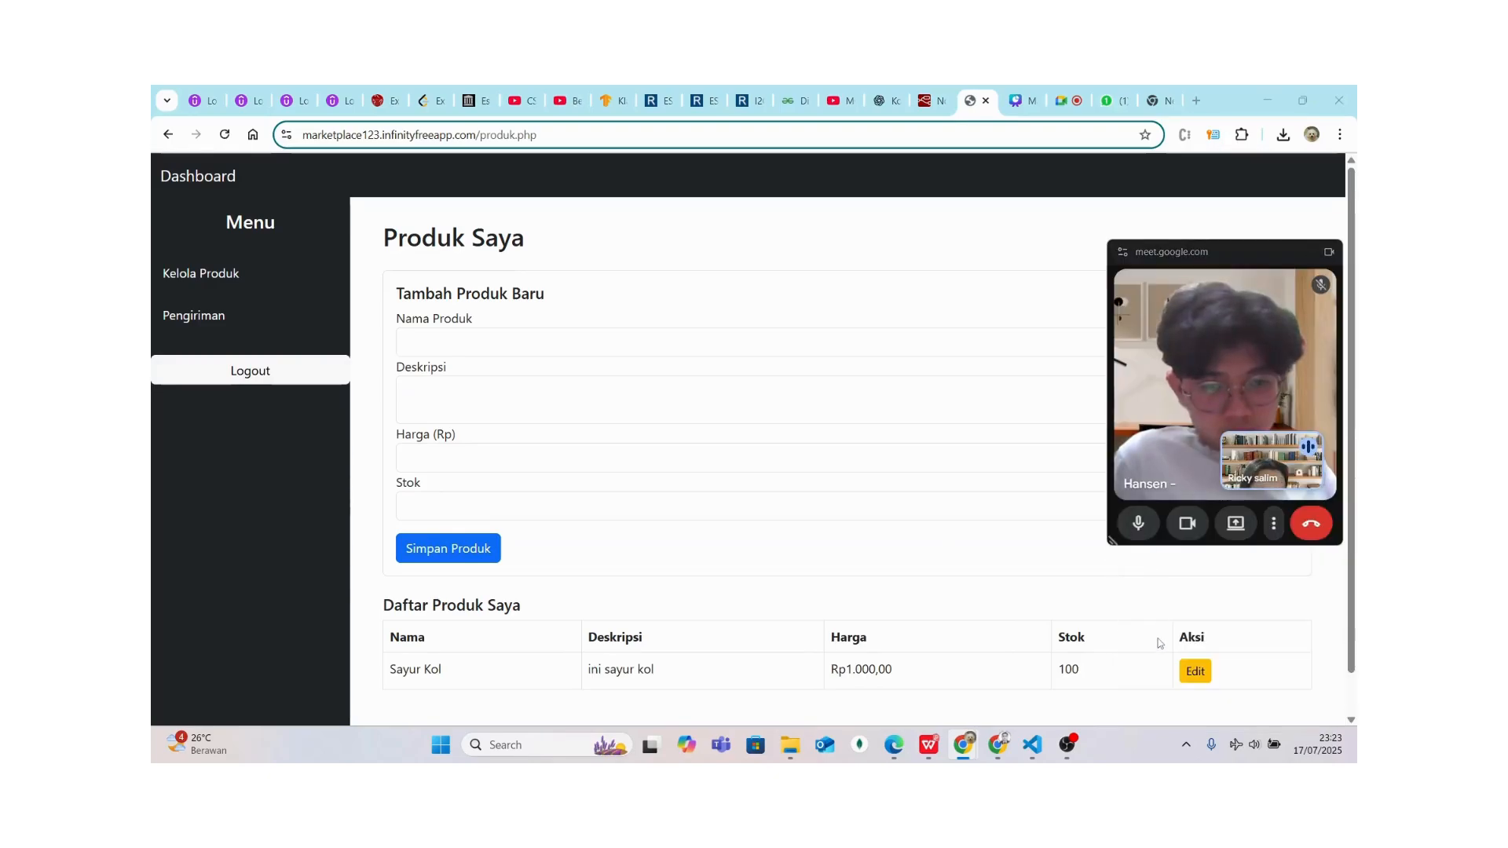
Change the Sayur Kol price from 1000 to 2000 and save
{"action": "left_click", "coordinate": [1190, 670]}
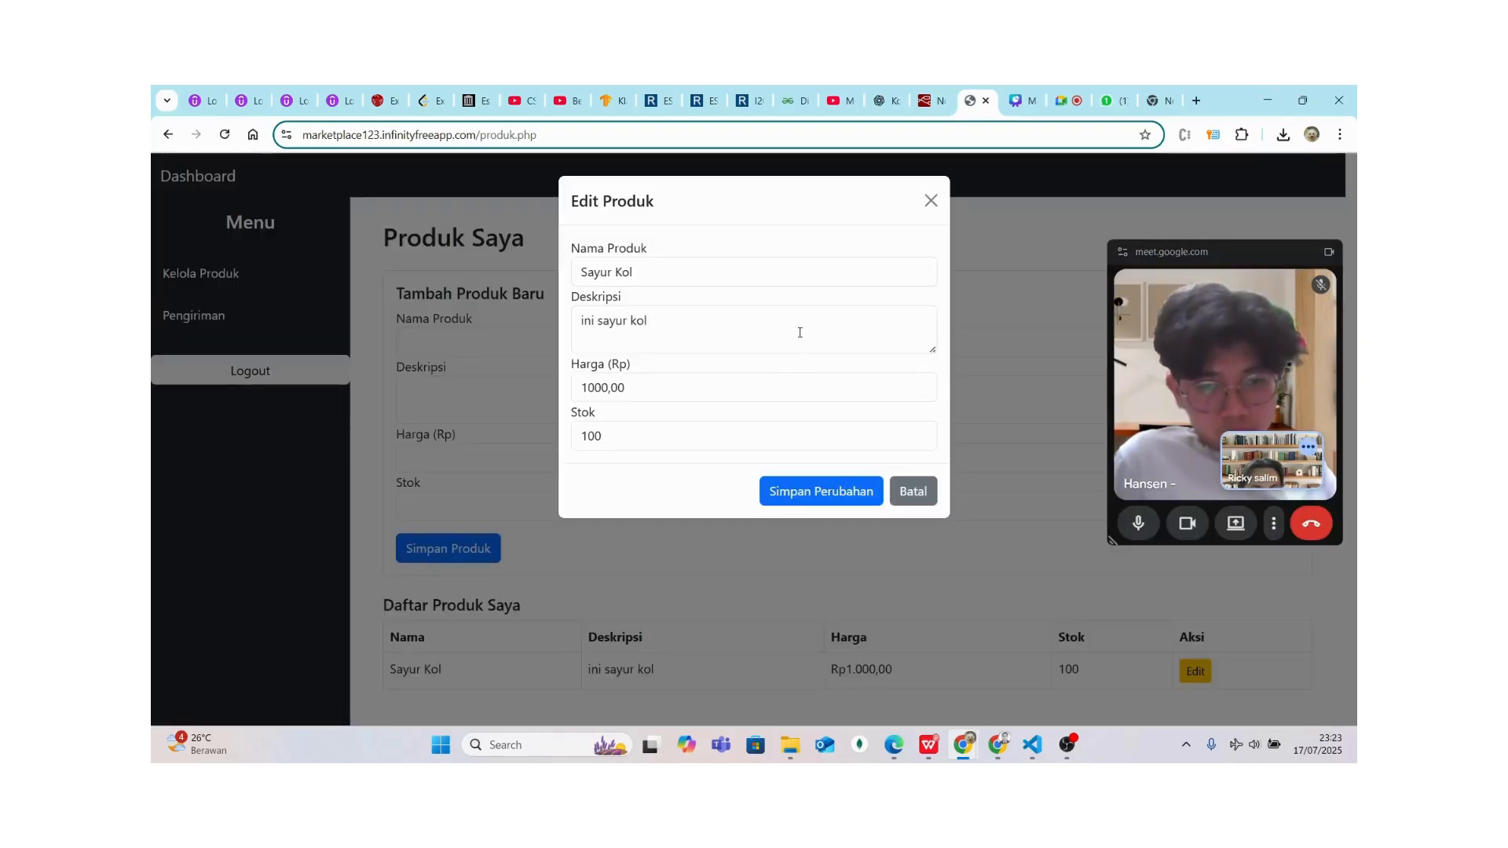
{"action": "left_click", "coordinate": [931, 201]}
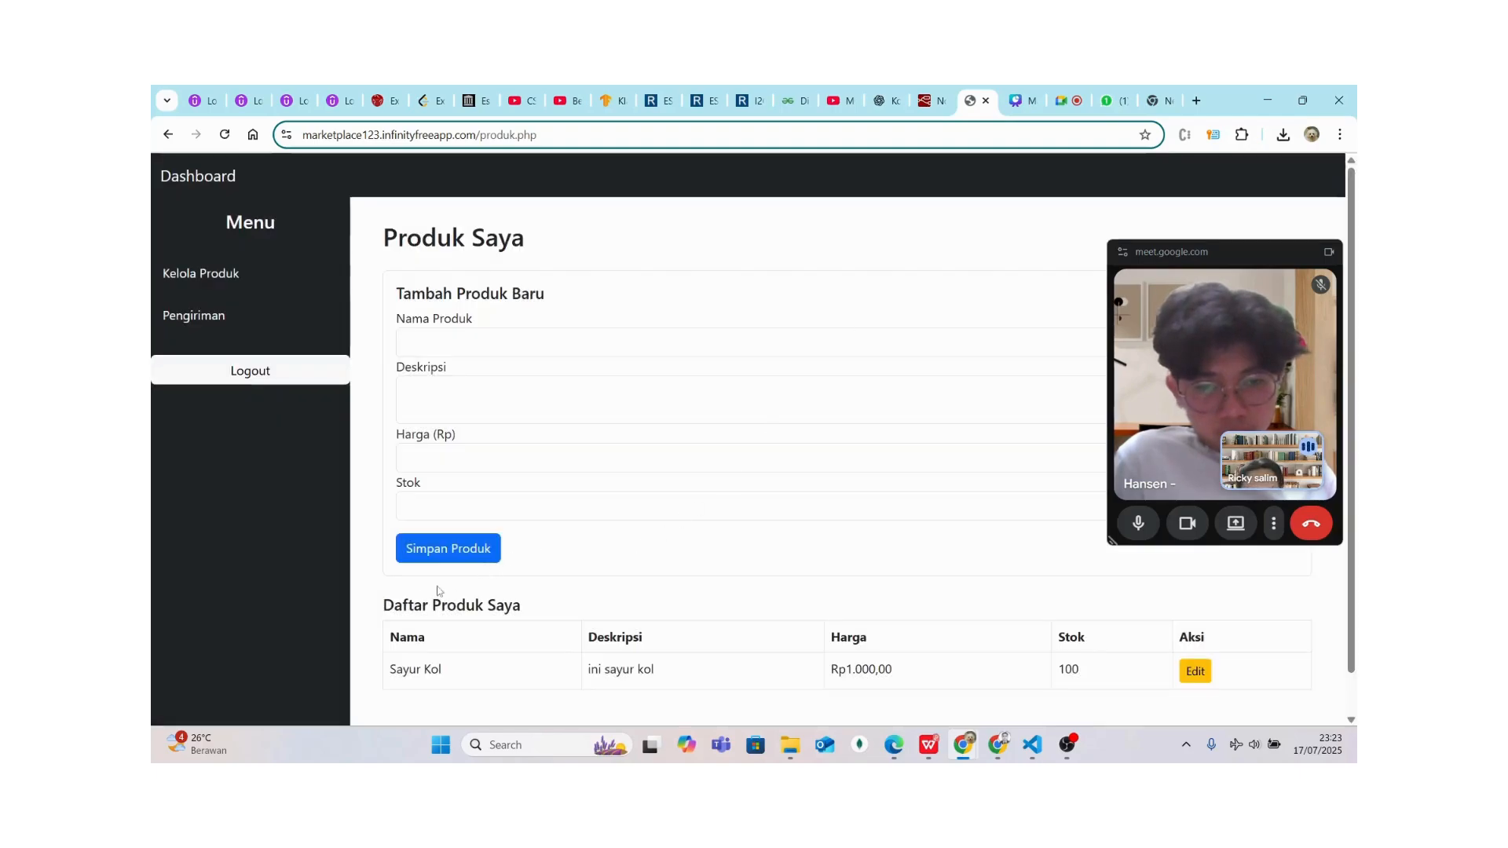
{"action": "left_click_drag", "start_coordinate": [383, 599], "coordinate": [1098, 670]}
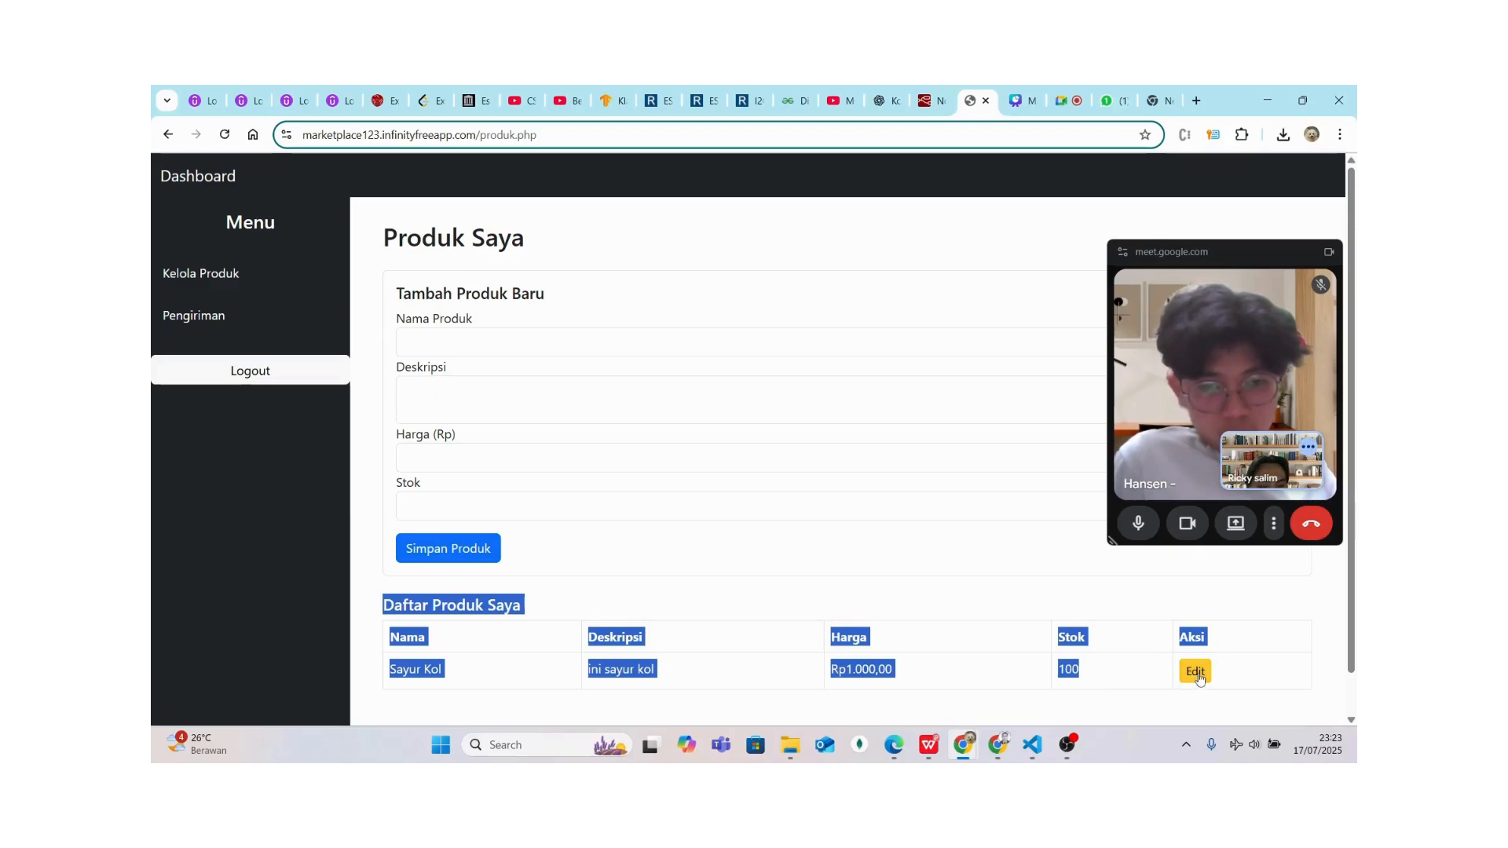
{"action": "left_click", "coordinate": [1196, 671]}
{"action": "left_click", "coordinate": [700, 350]}
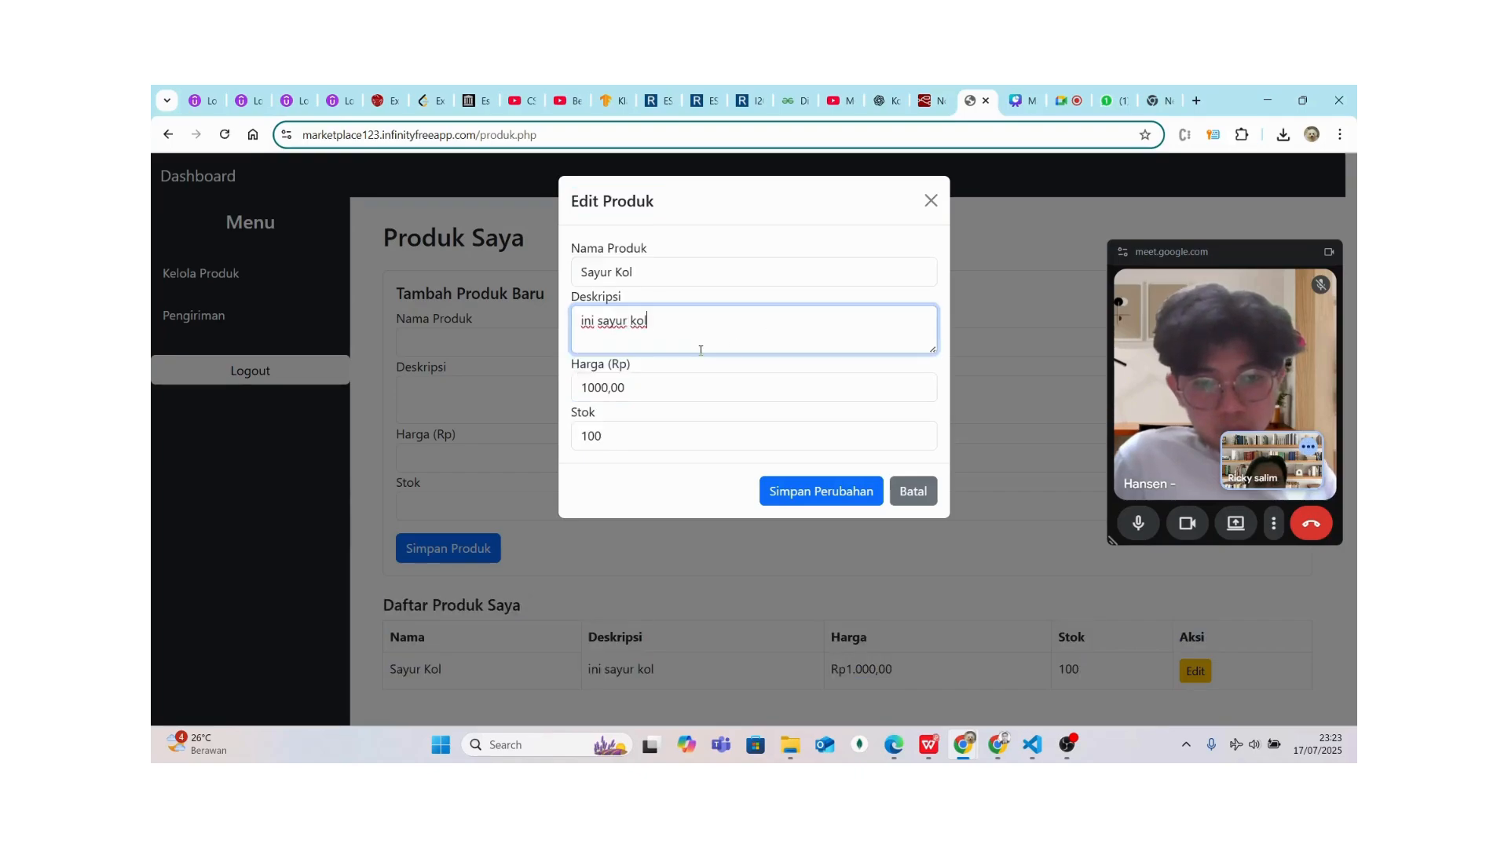
{"action": "left_click", "coordinate": [684, 392]}
{"action": "left_click", "coordinate": [588, 386]}
{"action": "key", "text": "BackSpace"}
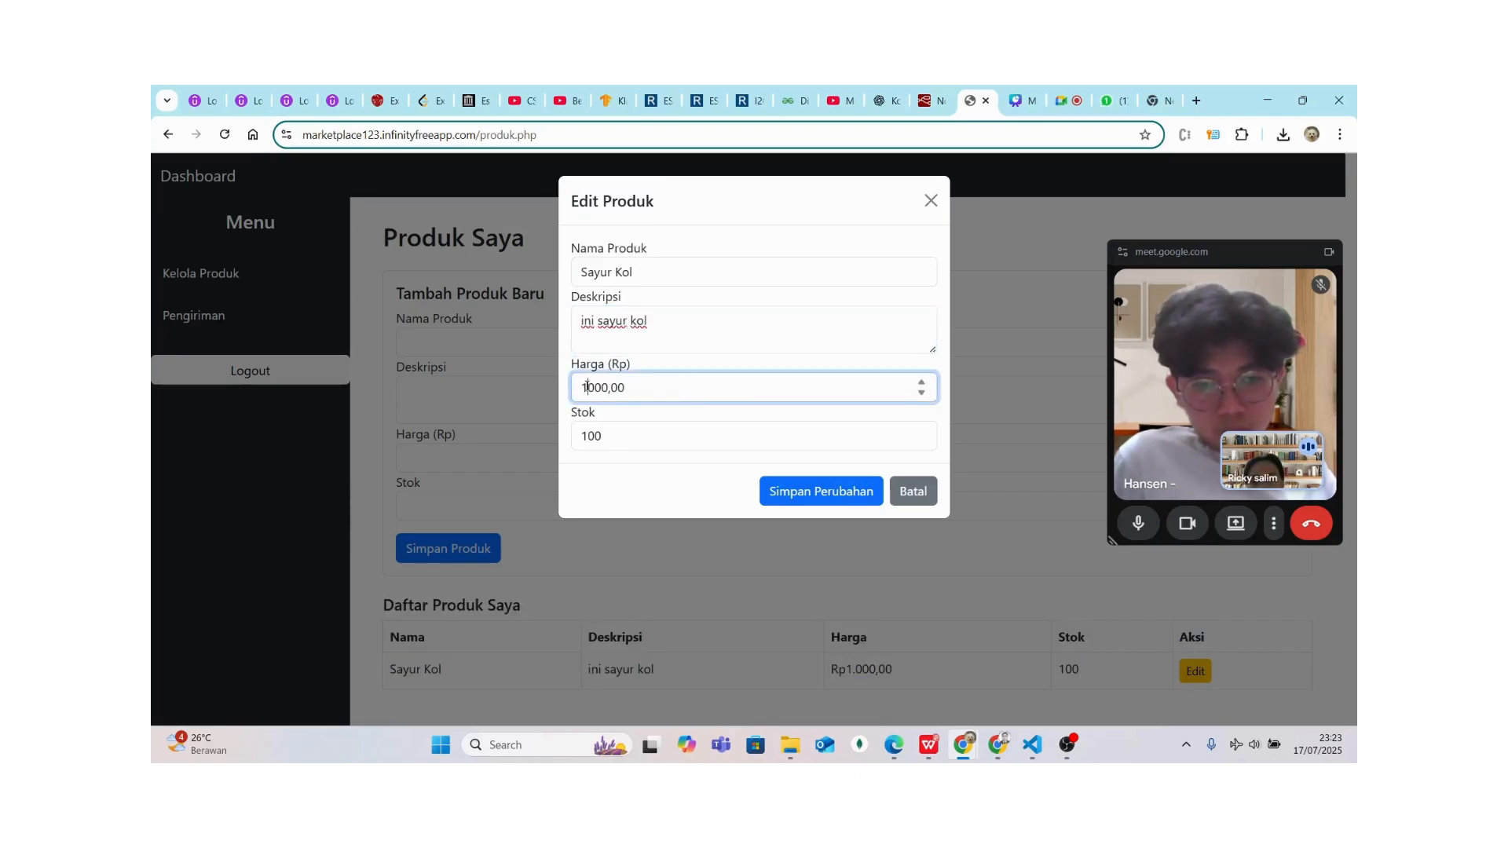
{"action": "type", "text": "2"}
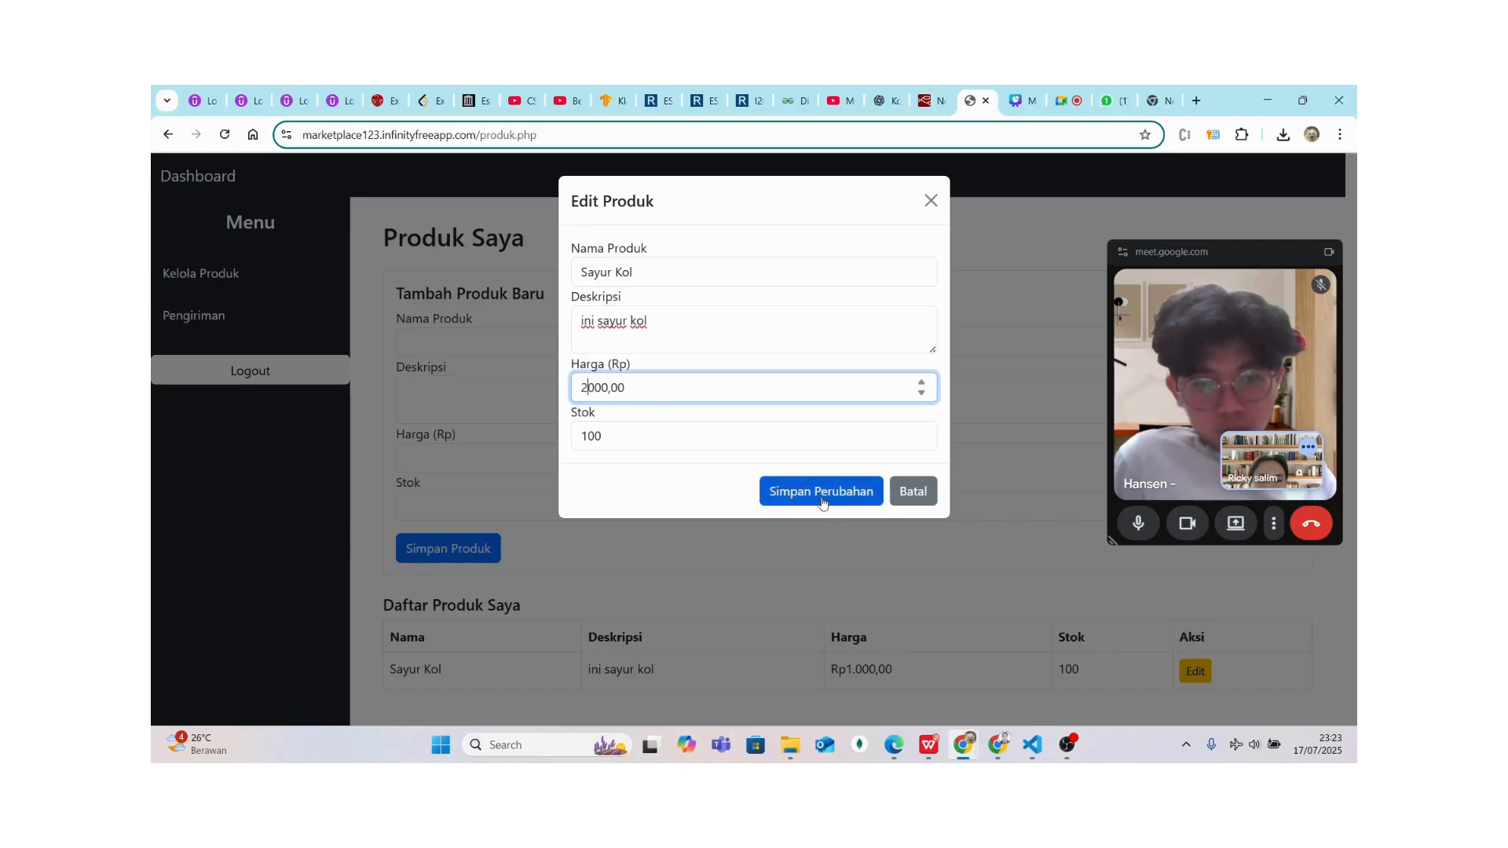
{"action": "left_click", "coordinate": [823, 496]}
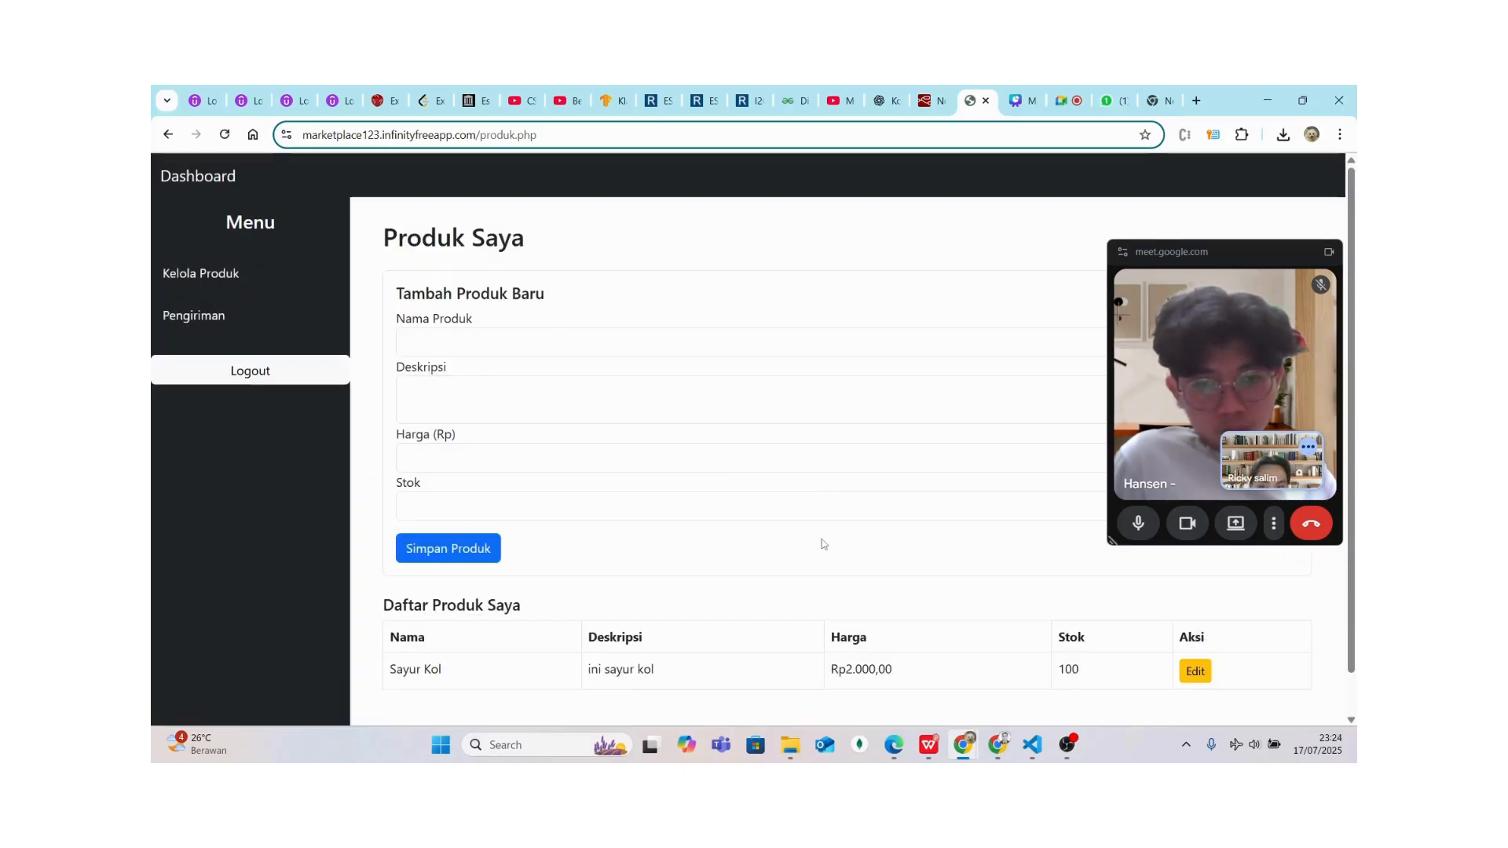
Rename the product to 'Sayur Kol Putih' and save the change
{"action": "left_click", "coordinate": [1202, 672]}
{"action": "left_click", "coordinate": [675, 268]}
{"action": "type", "text": "2"}
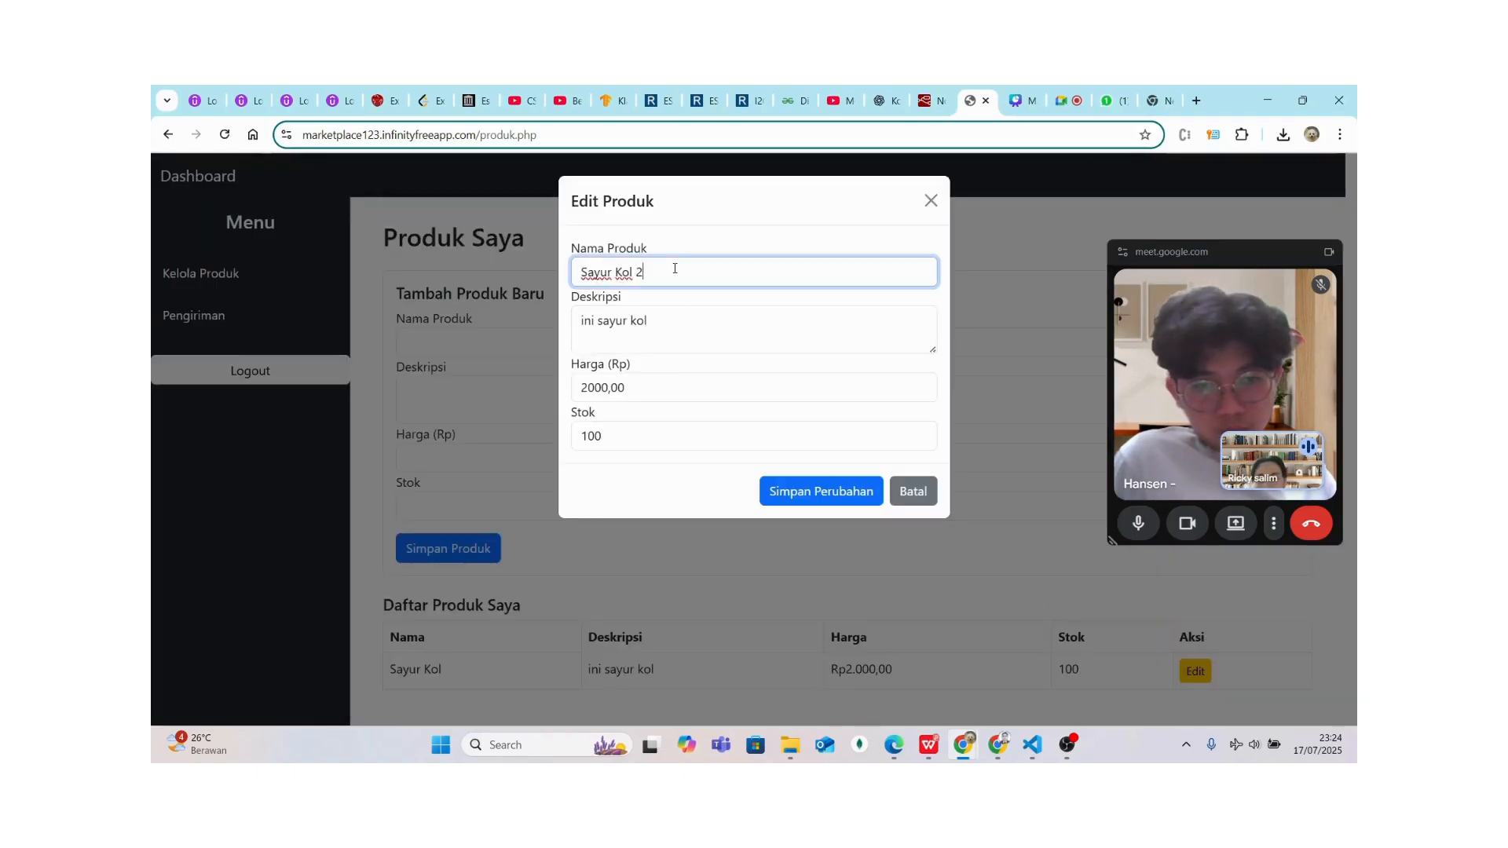
{"action": "key", "text": "BackSpace"}
{"action": "key", "text": "BackSpace"}
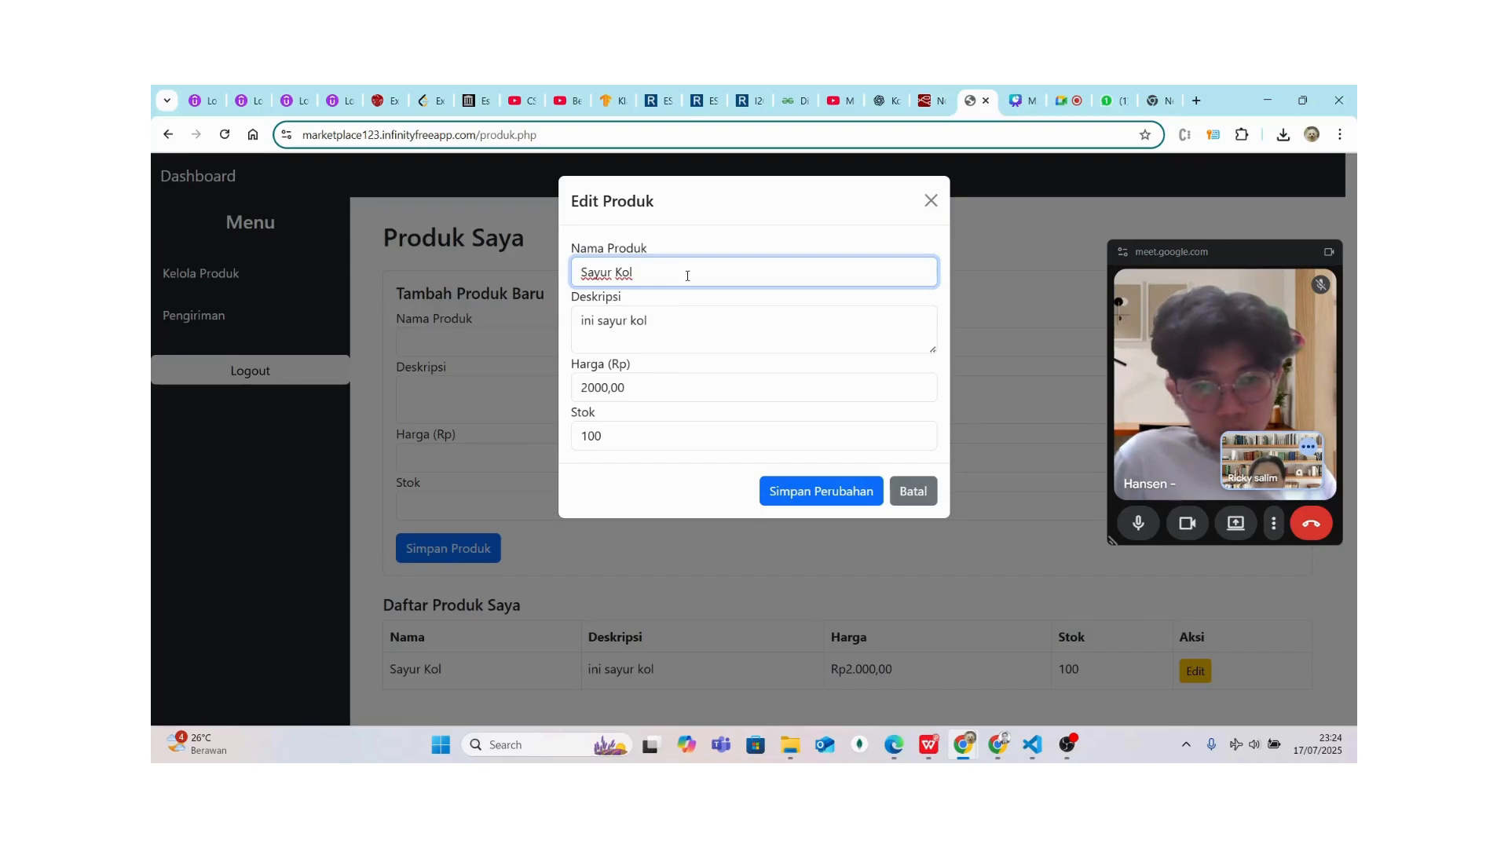
{"action": "type", "text": "Putih"}
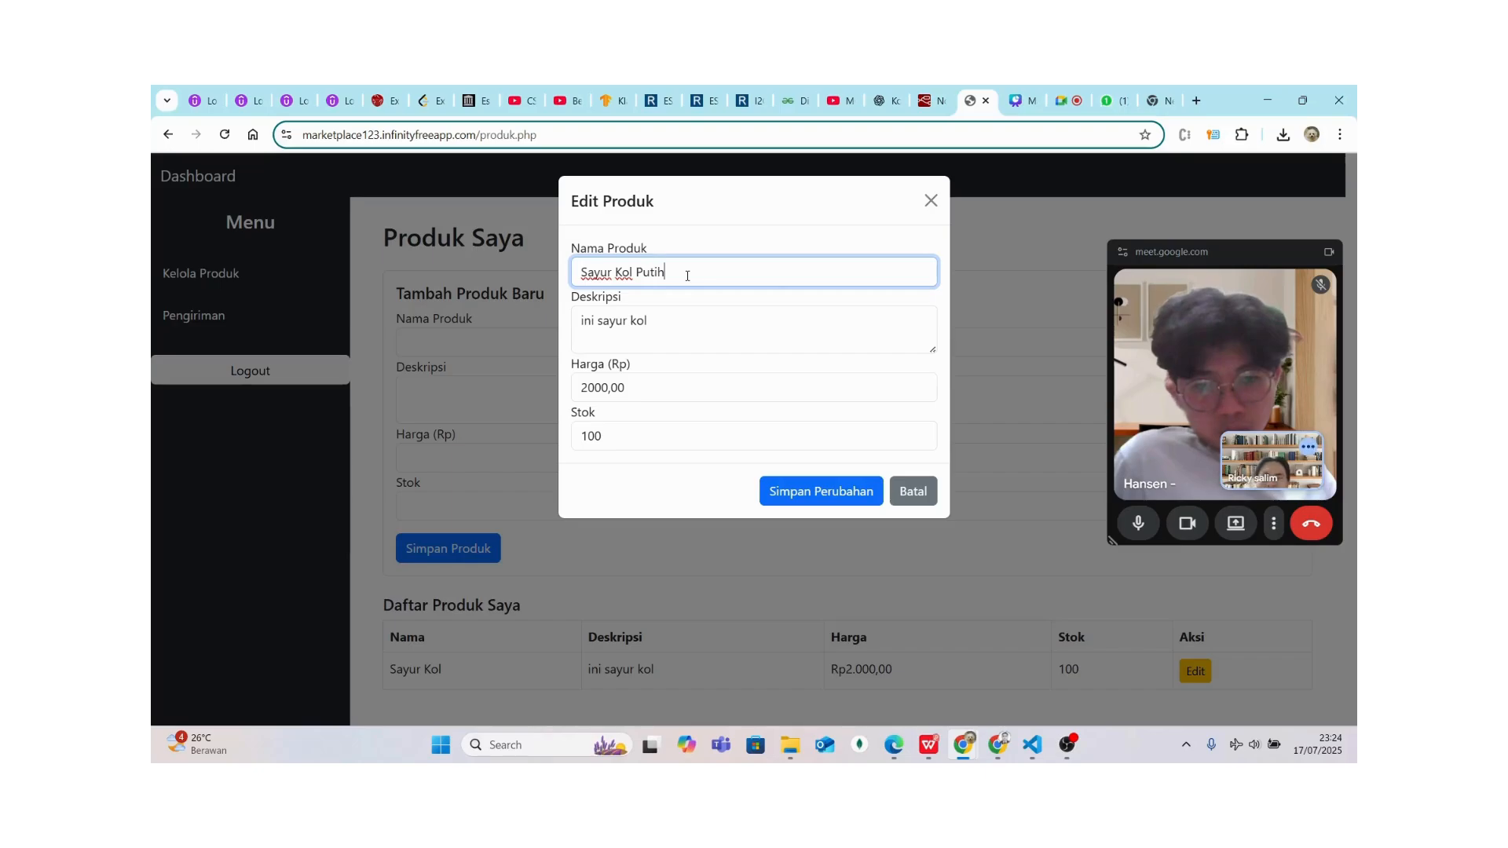
{"action": "left_click", "coordinate": [834, 494]}
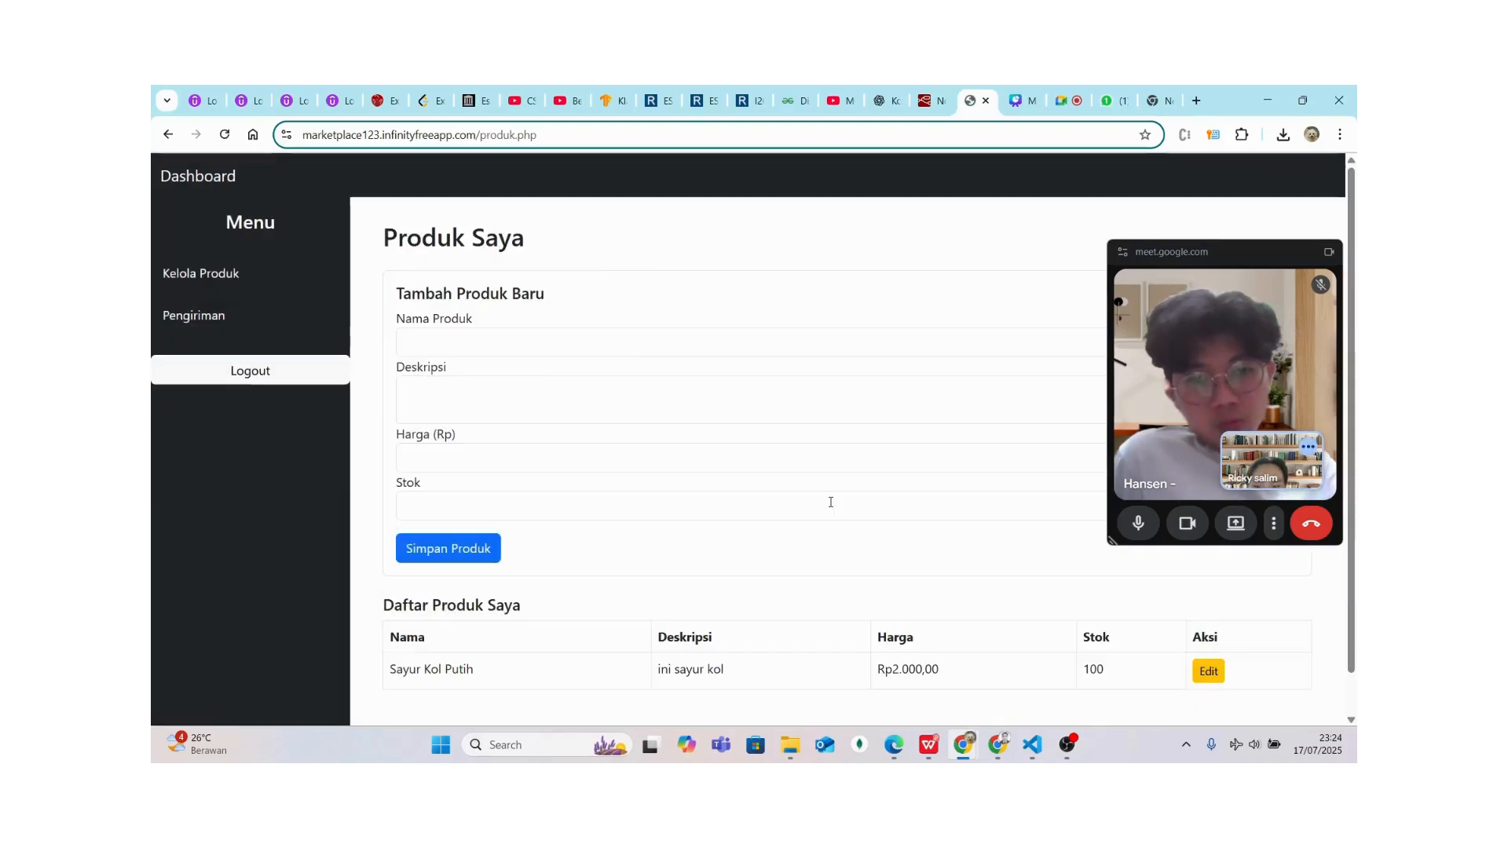
{"action": "scroll", "coordinate": [610, 400], "scroll_direction": "down", "scroll_amount": 1}
{"action": "scroll", "coordinate": [610, 401], "scroll_direction": "up", "scroll_amount": 1}
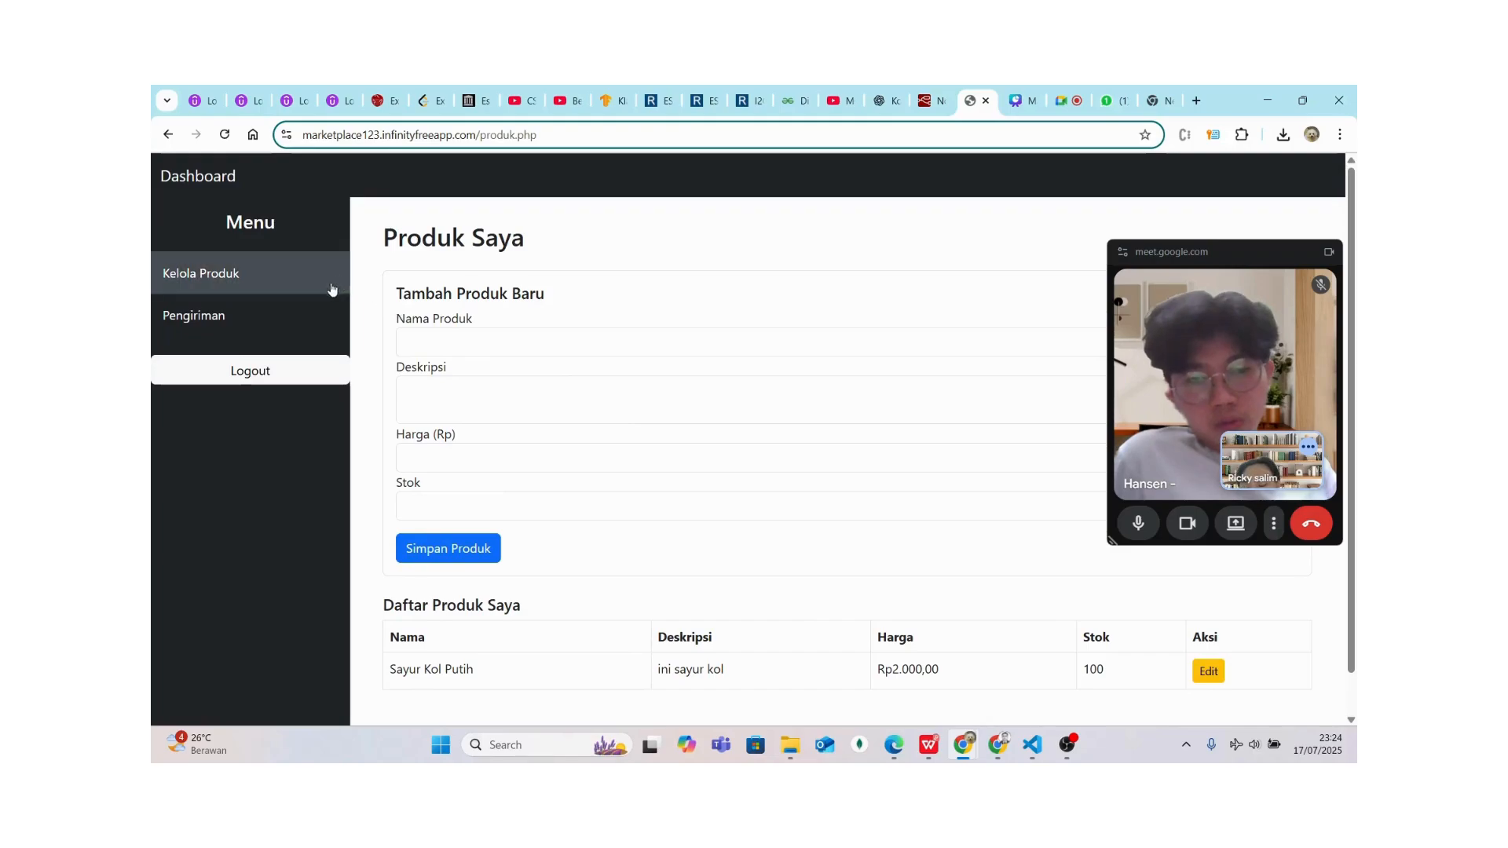
View the Pengiriman page, then log out of the farmer account to the Login page
{"action": "left_click", "coordinate": [290, 323]}
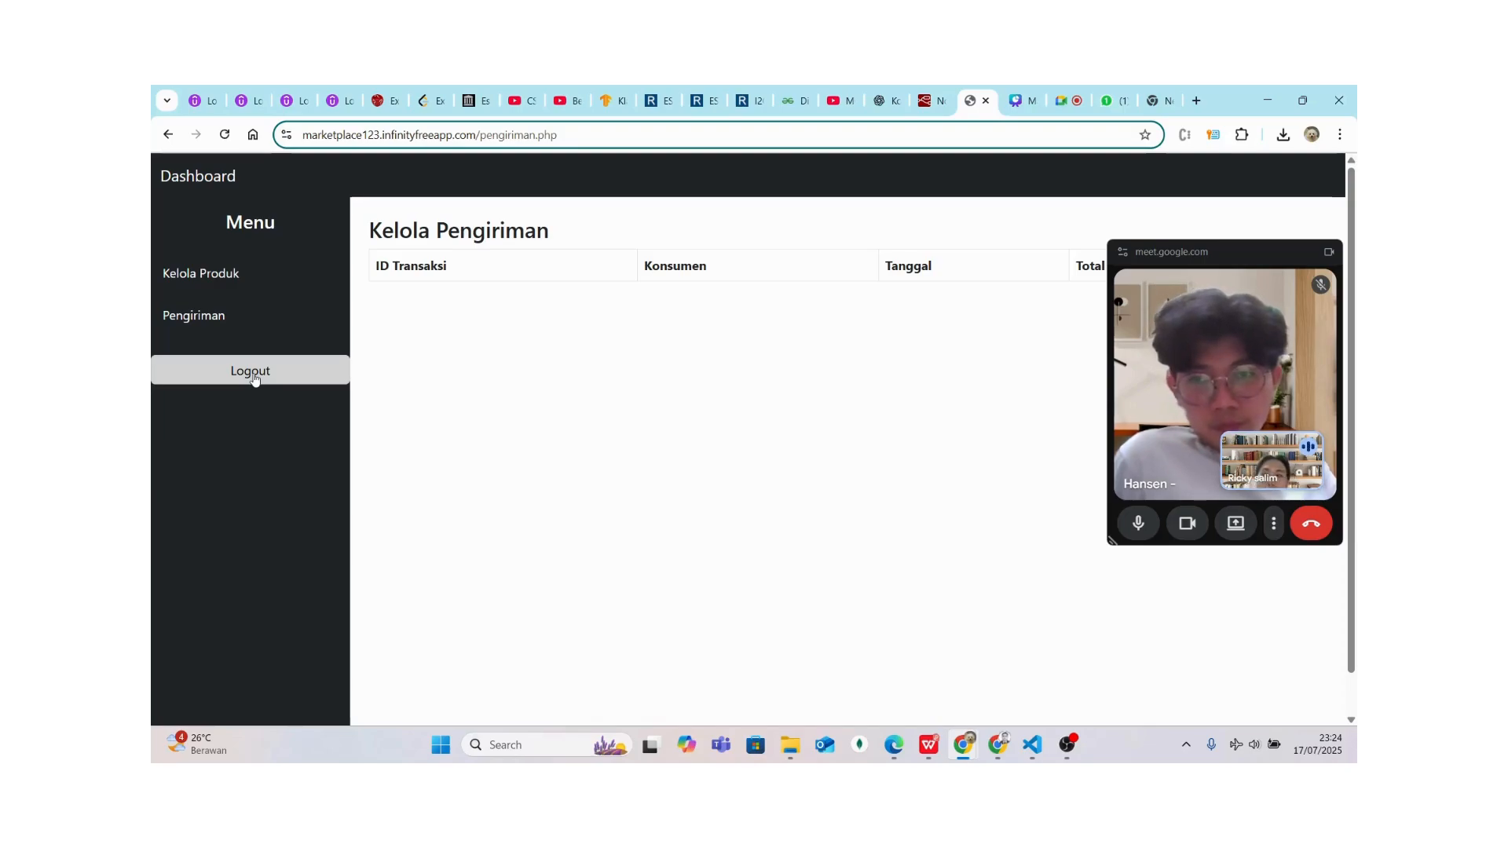
{"action": "left_click", "coordinate": [254, 378]}
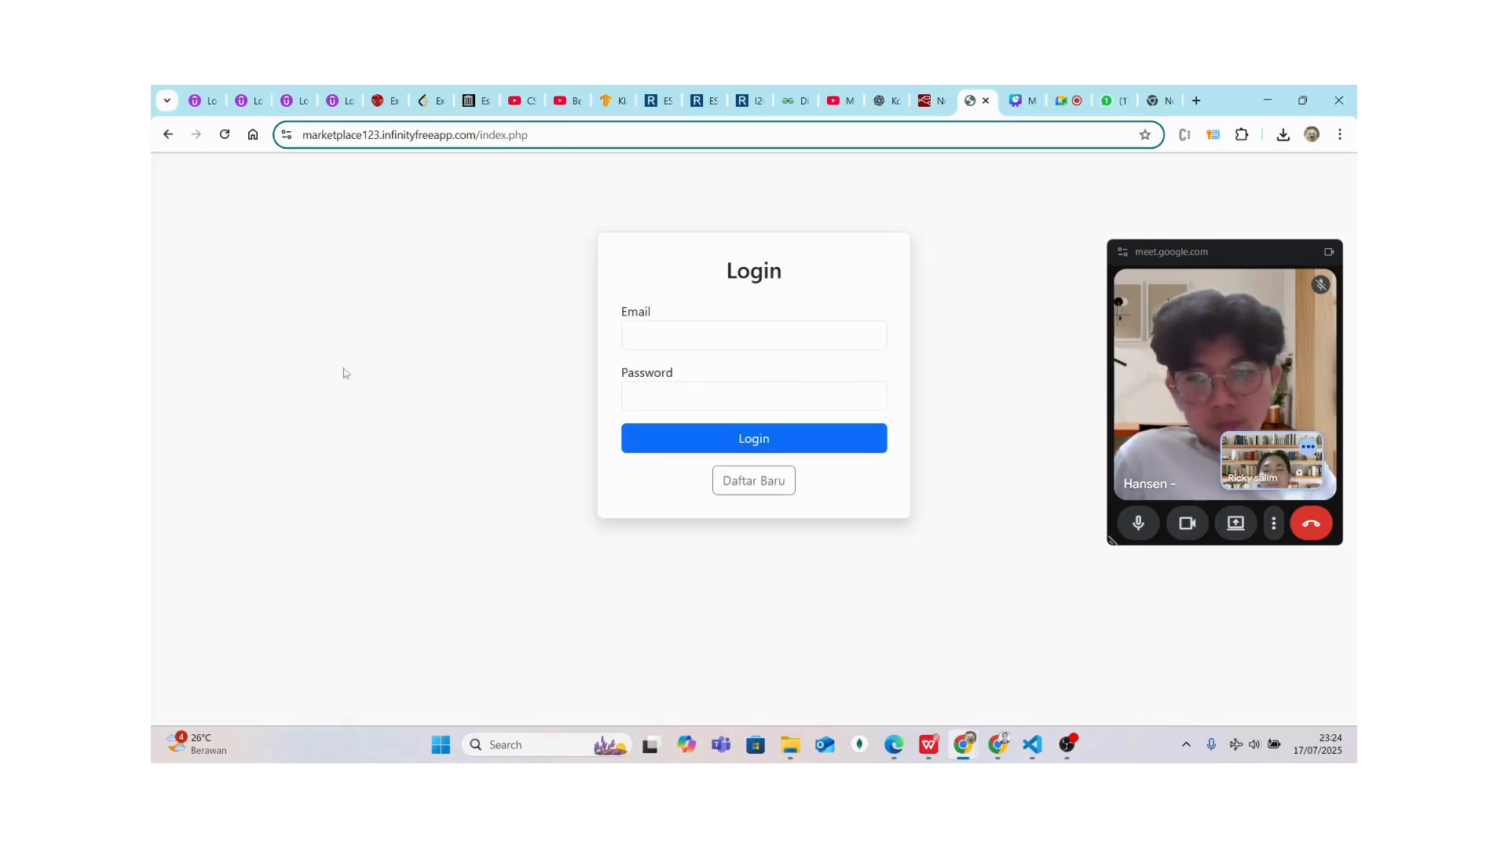
{"action": "left_click", "coordinate": [676, 343]}
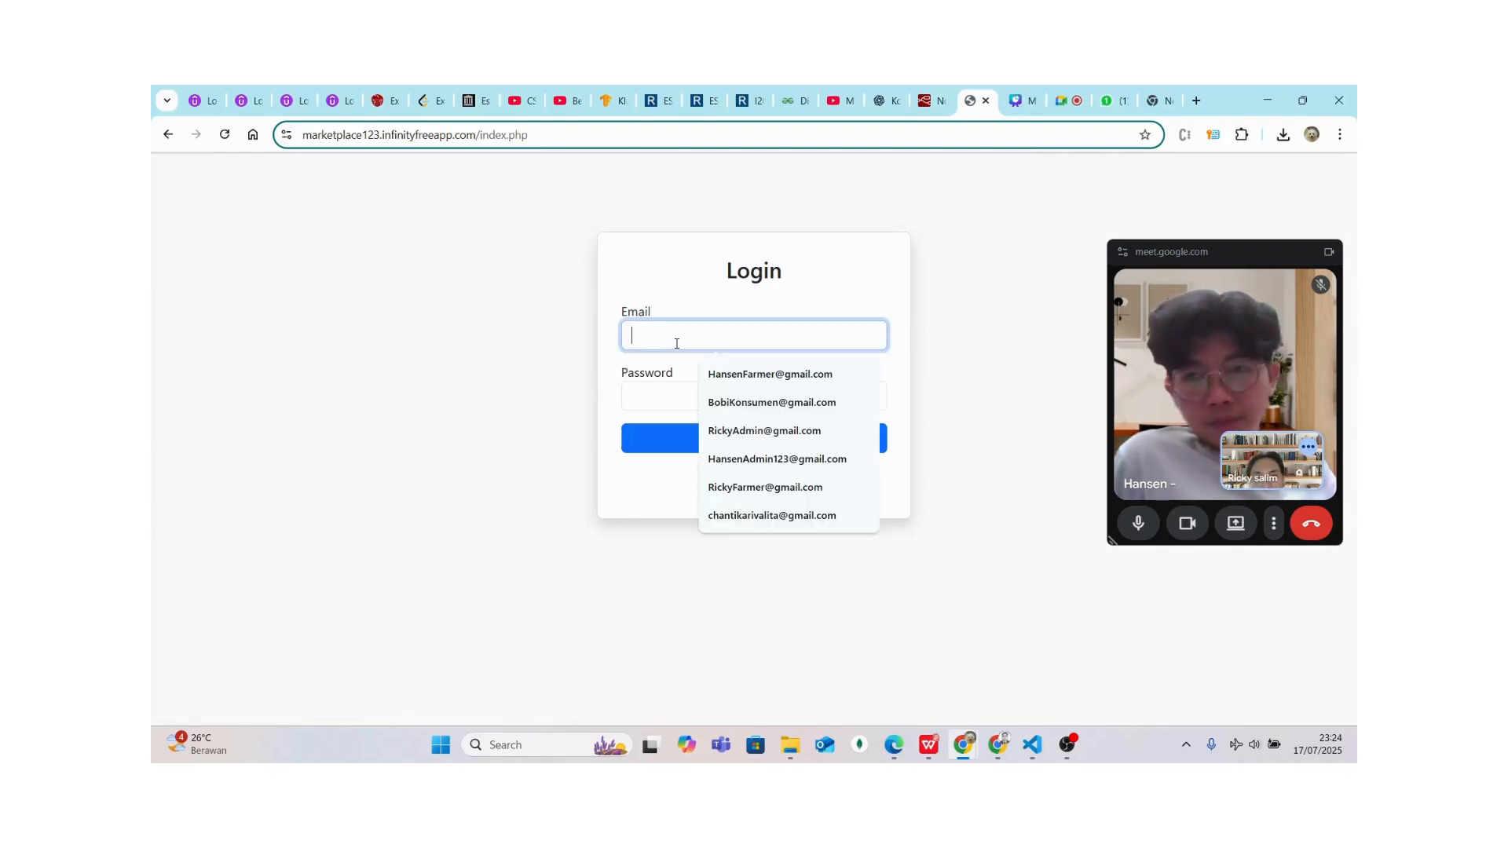
{"action": "left_click", "coordinate": [550, 463]}
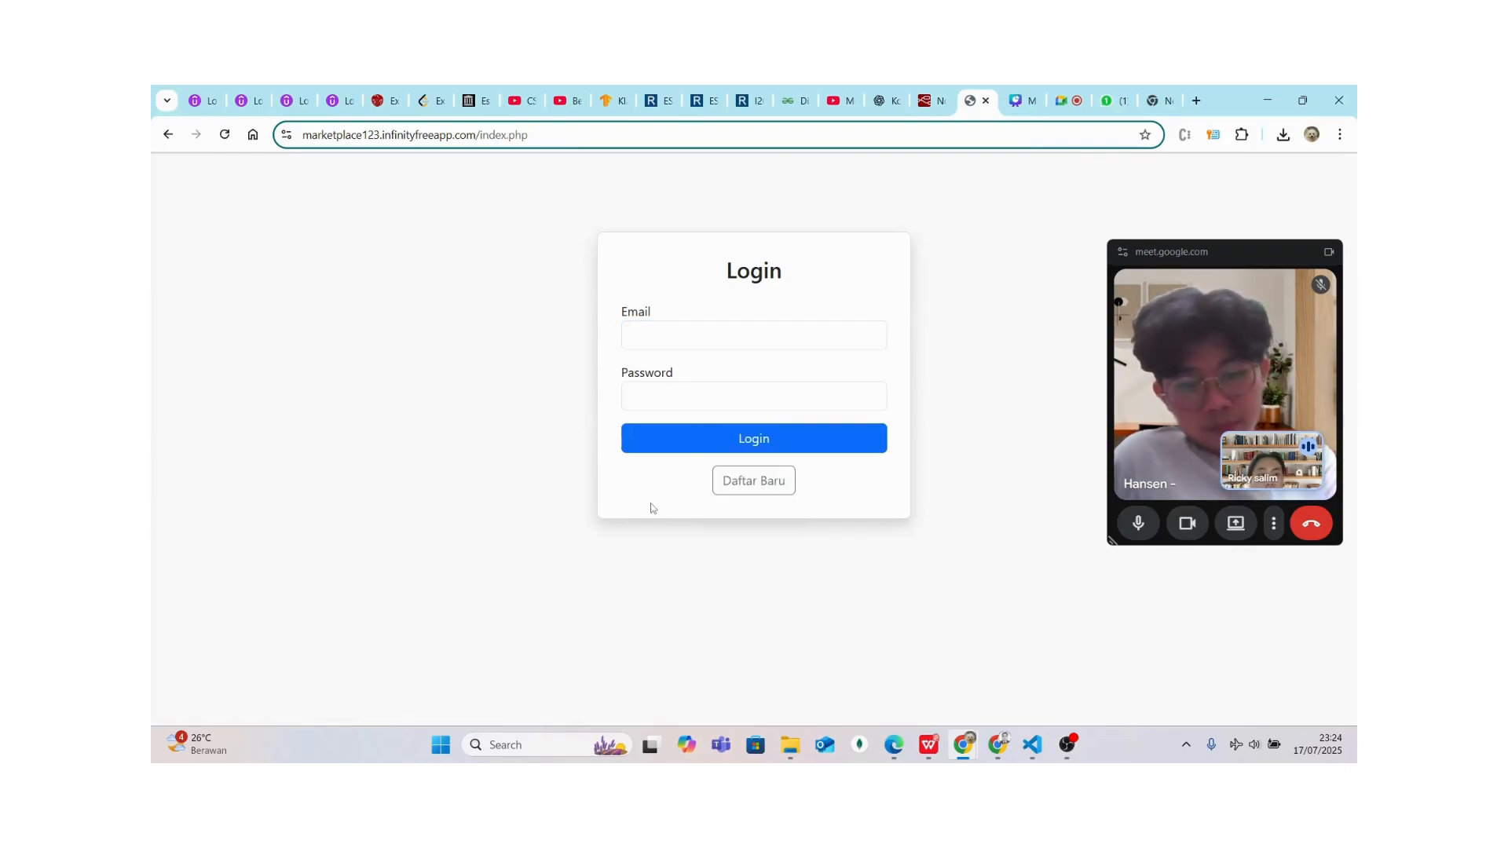
Register a new account with autofilled name and e-mail, a password, and role Konsumen
{"action": "left_click", "coordinate": [746, 487]}
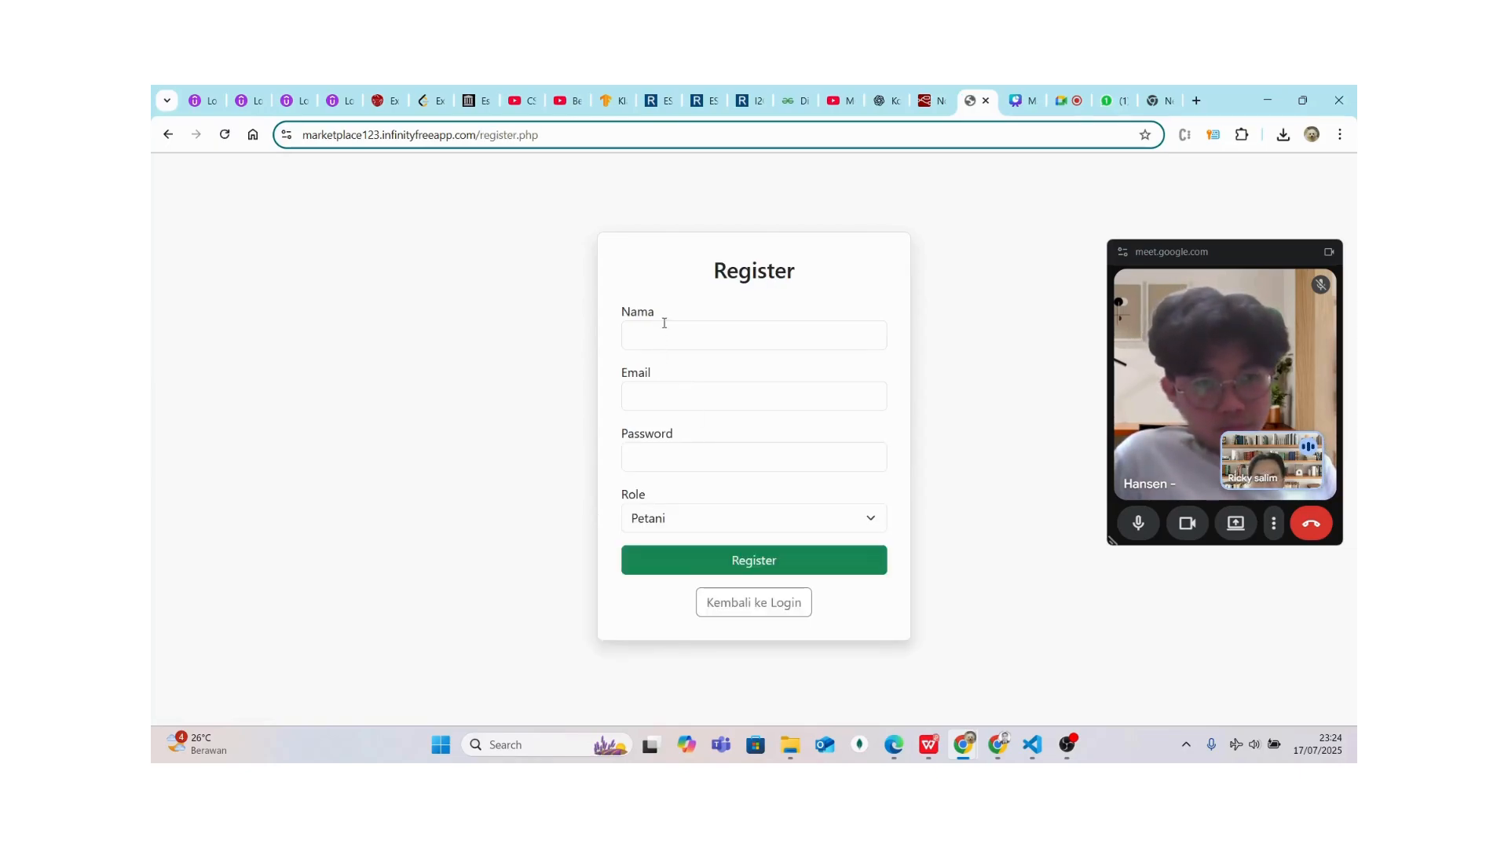
{"action": "left_click", "coordinate": [662, 347]}
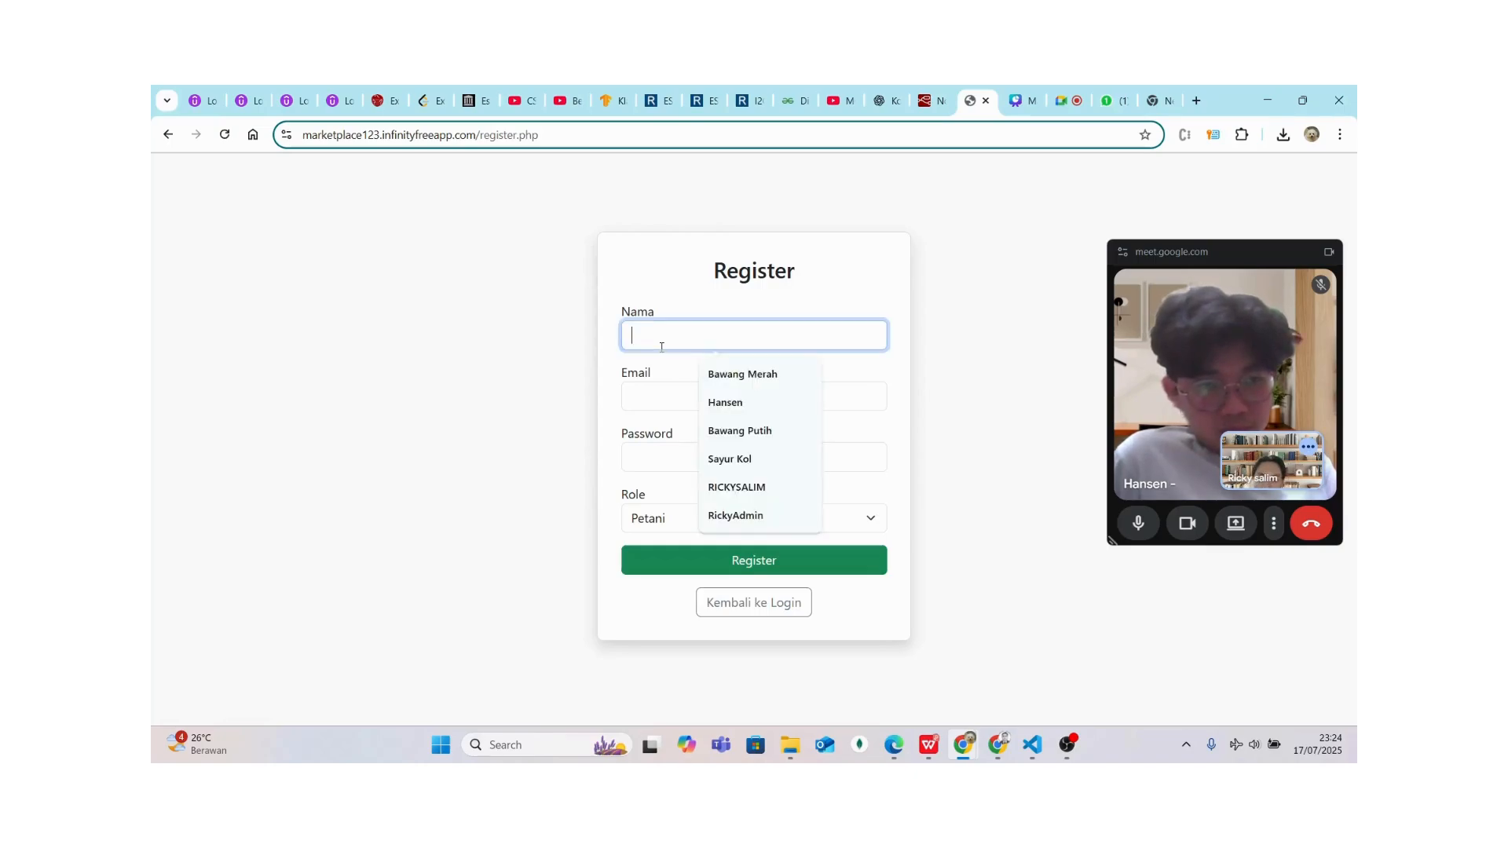
{"action": "type", "text": "Bo"}
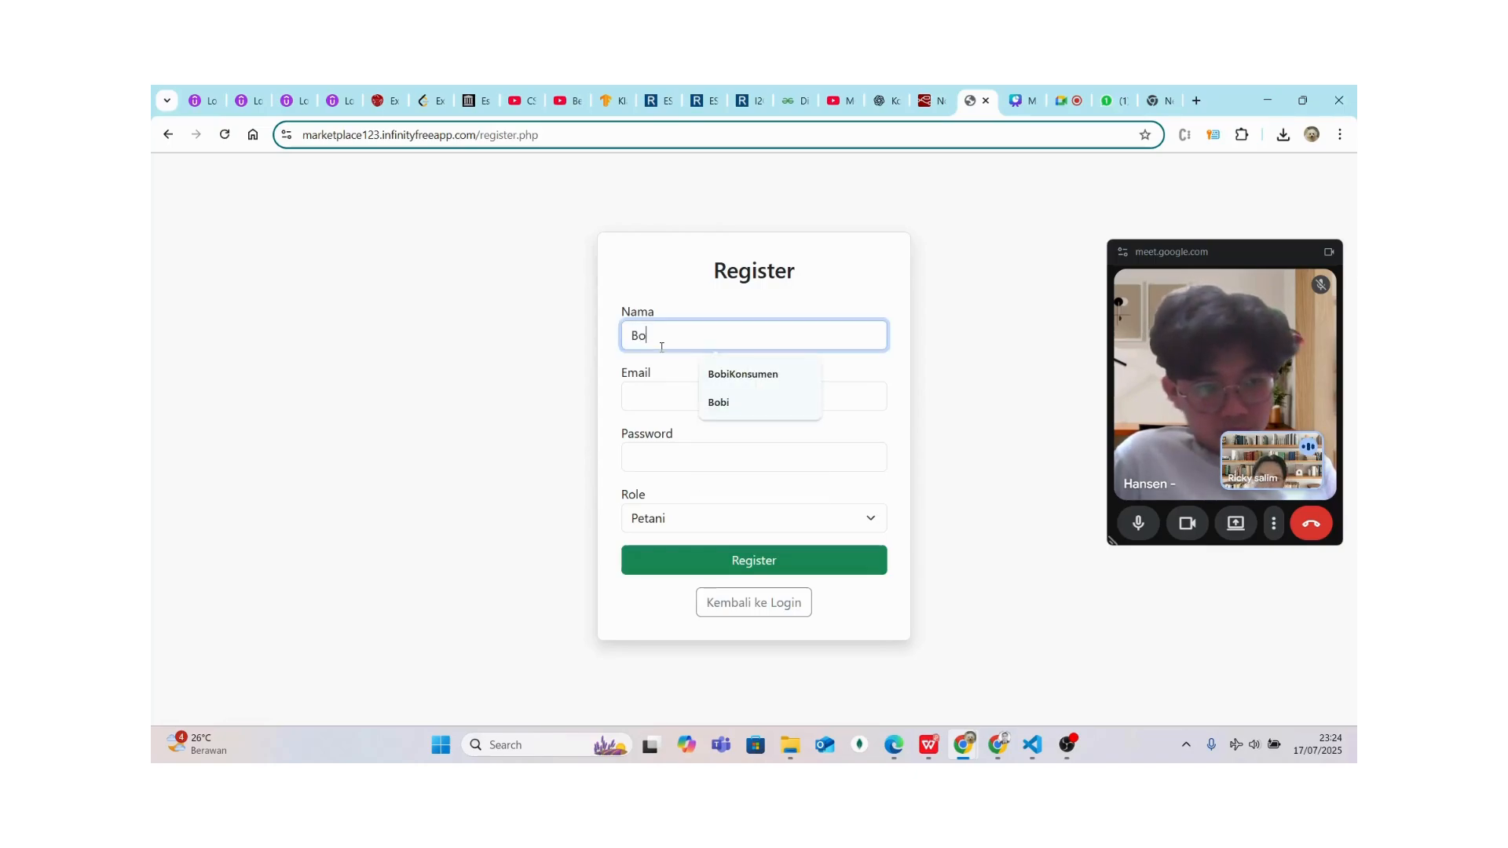
{"action": "left_click", "coordinate": [731, 376]}
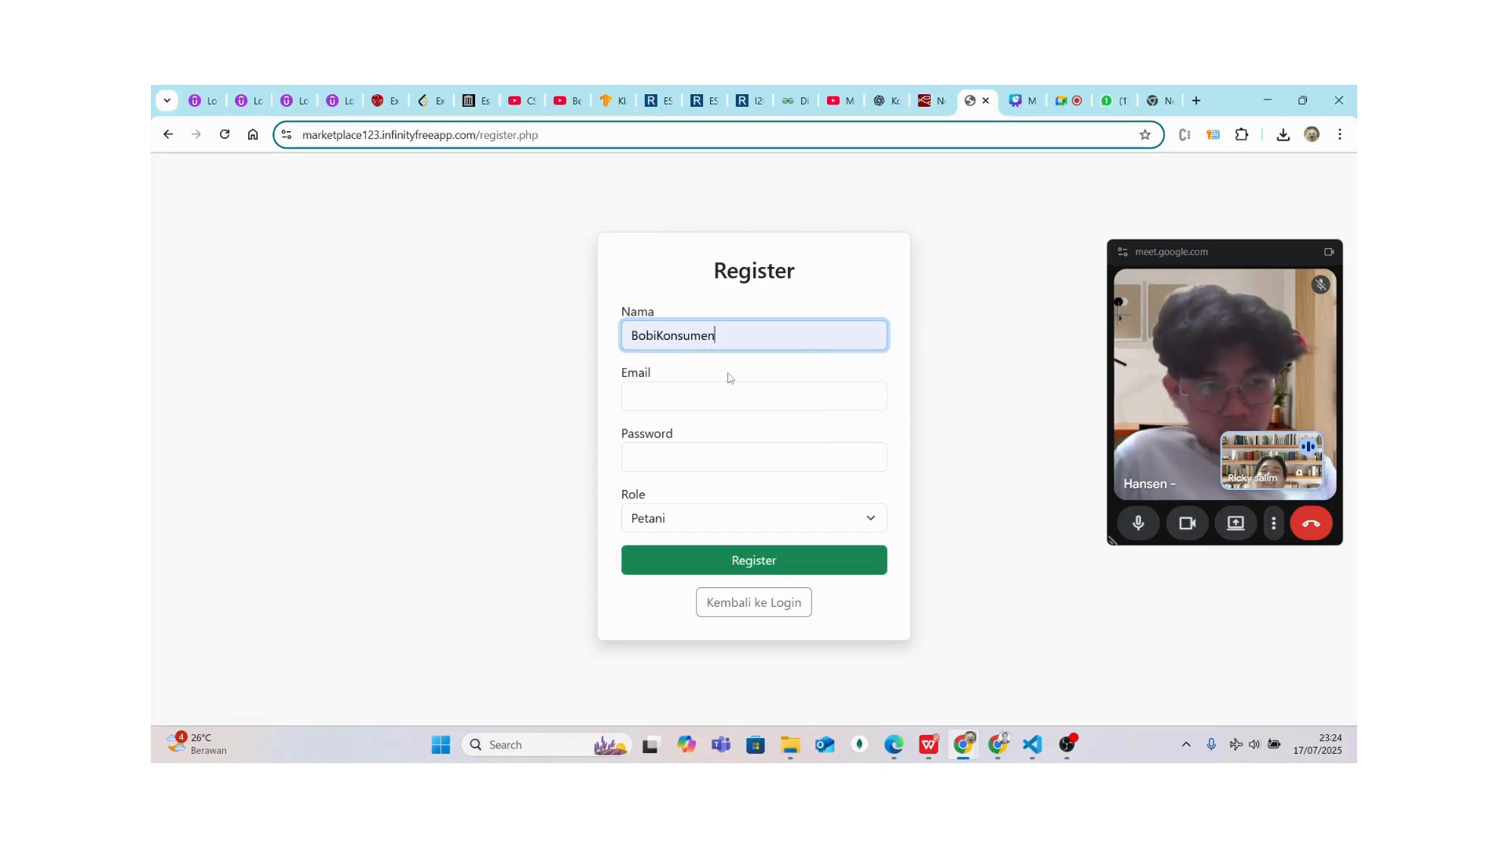
{"action": "left_click", "coordinate": [689, 395]}
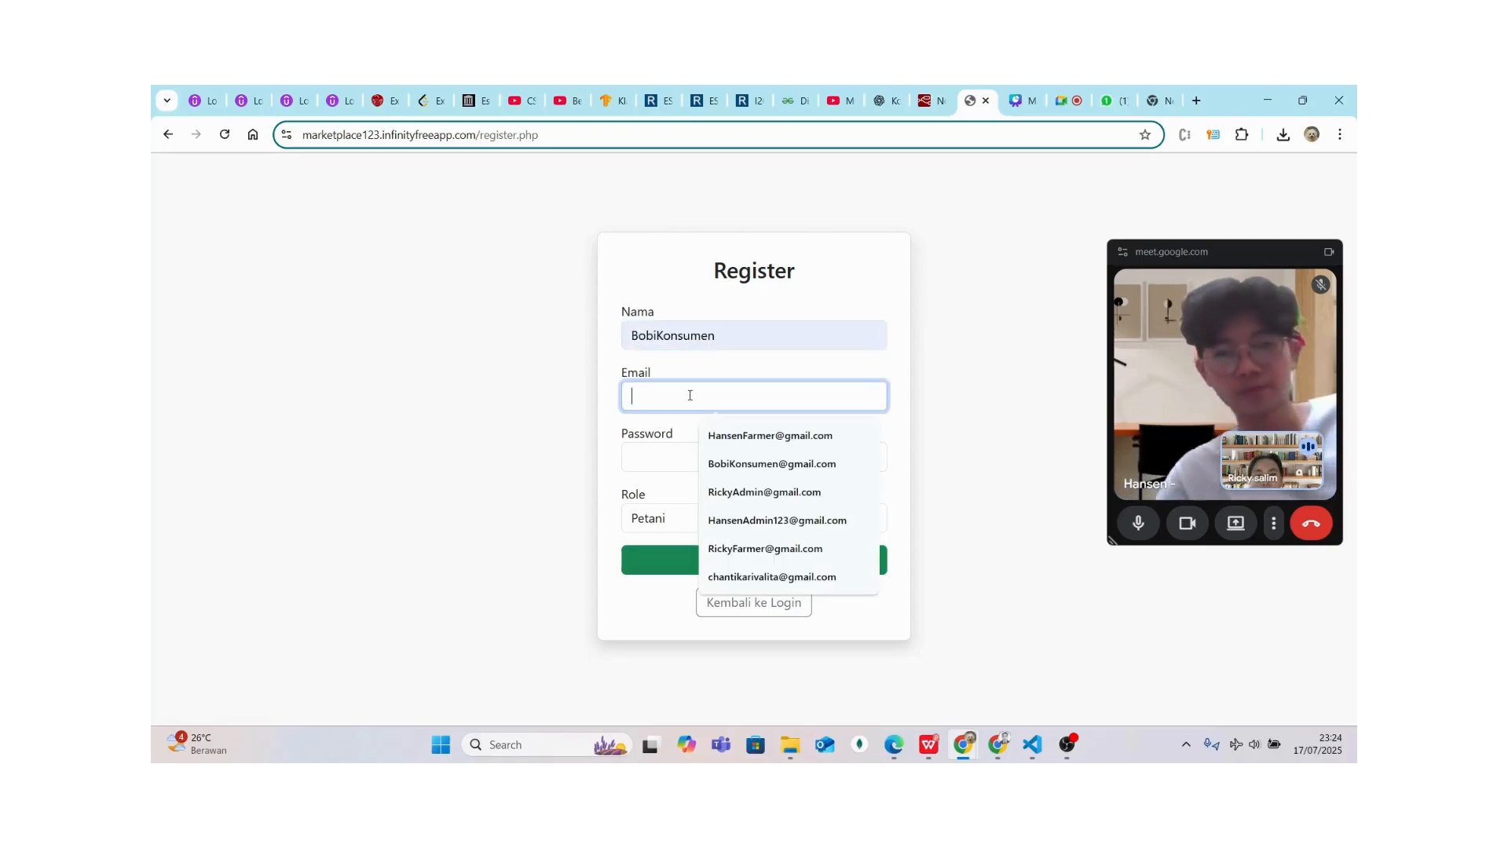
{"action": "left_click", "coordinate": [721, 464]}
{"action": "left_click", "coordinate": [713, 462]}
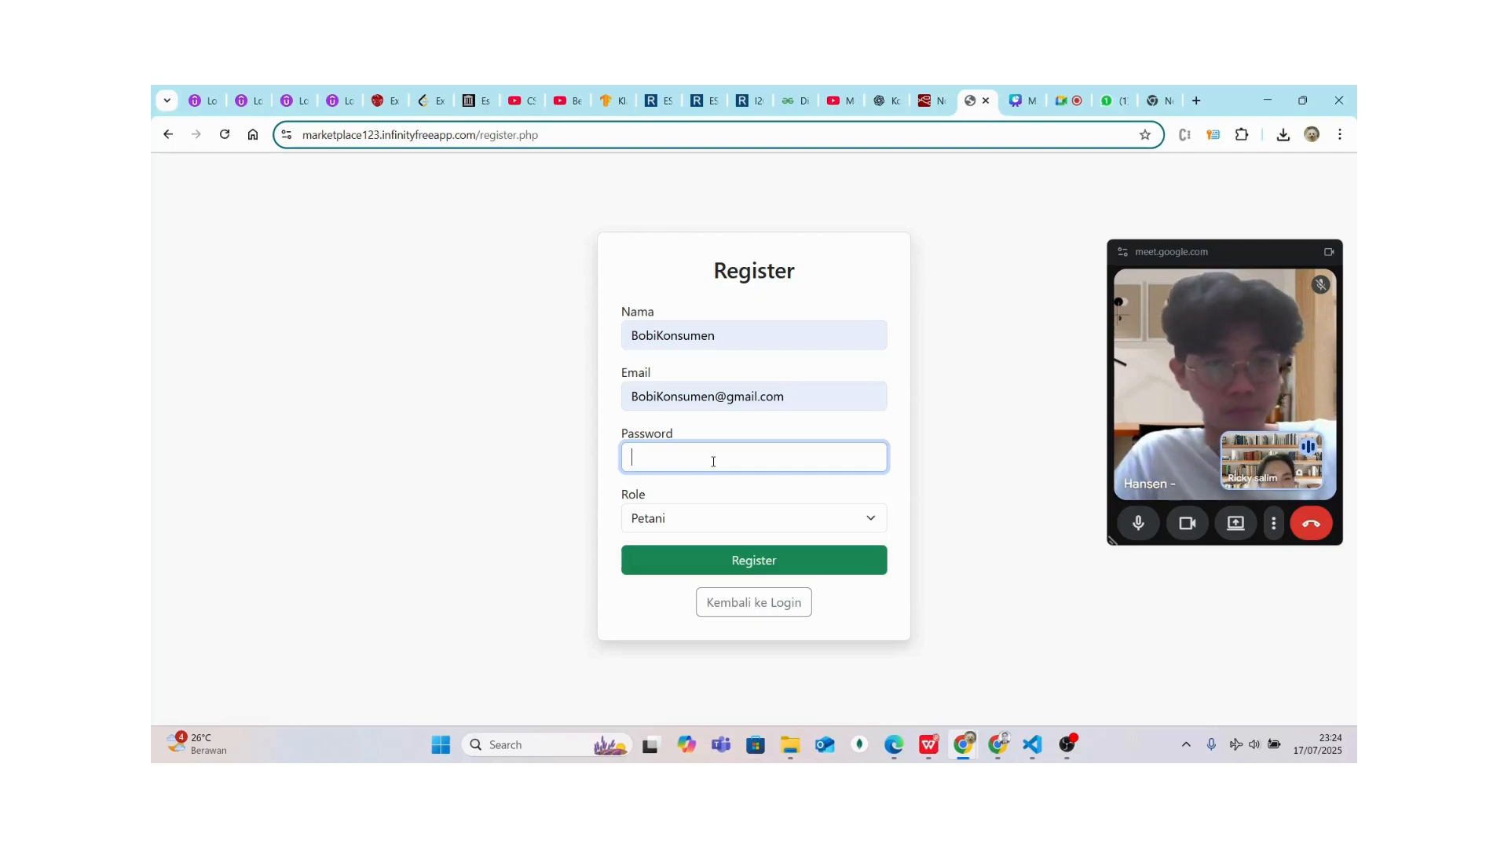
{"action": "type", "text": "123"}
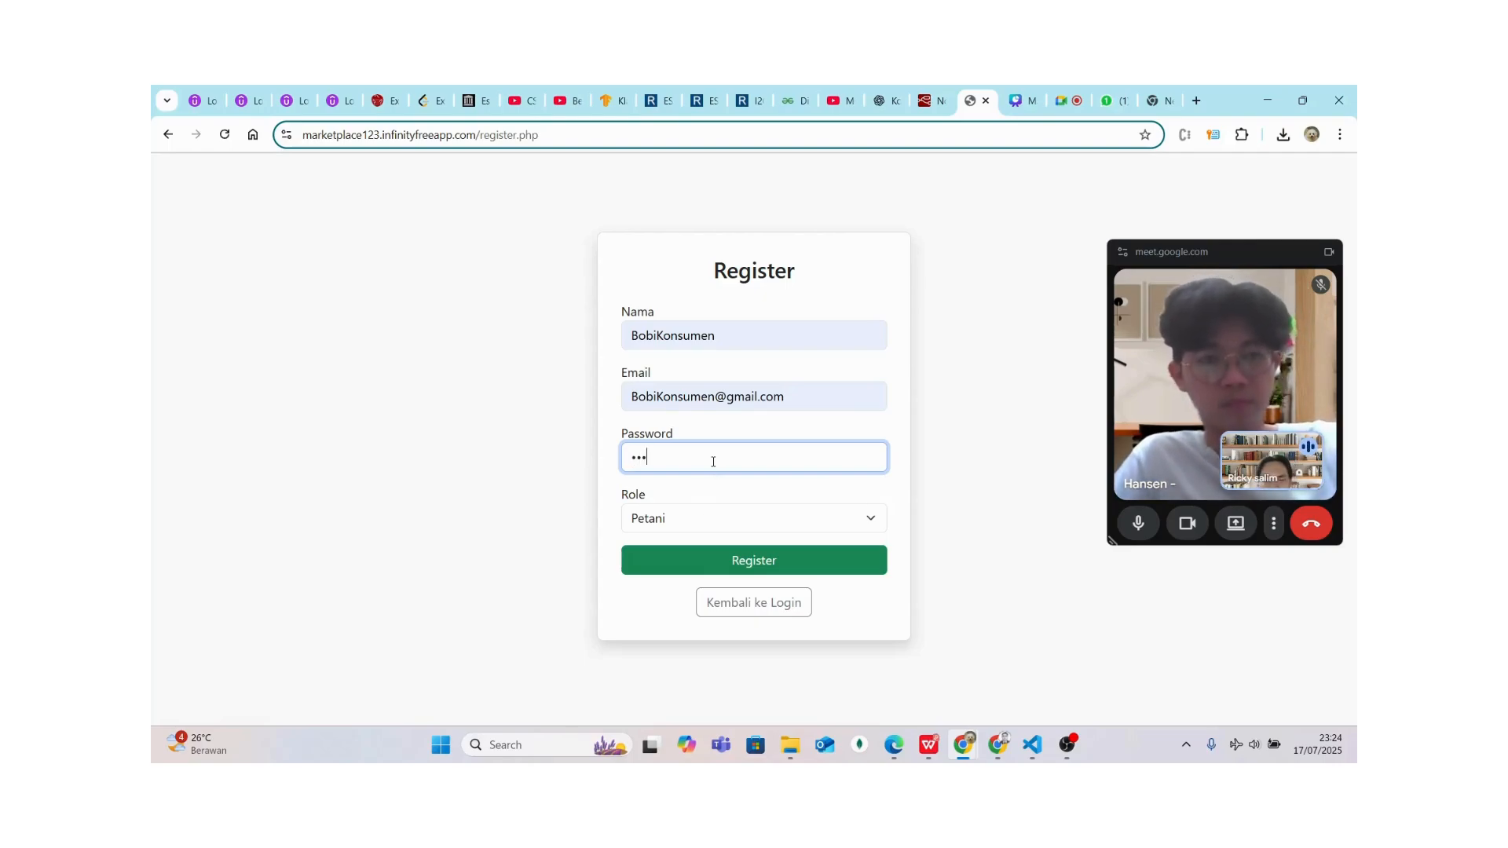
{"action": "left_click", "coordinate": [693, 522]}
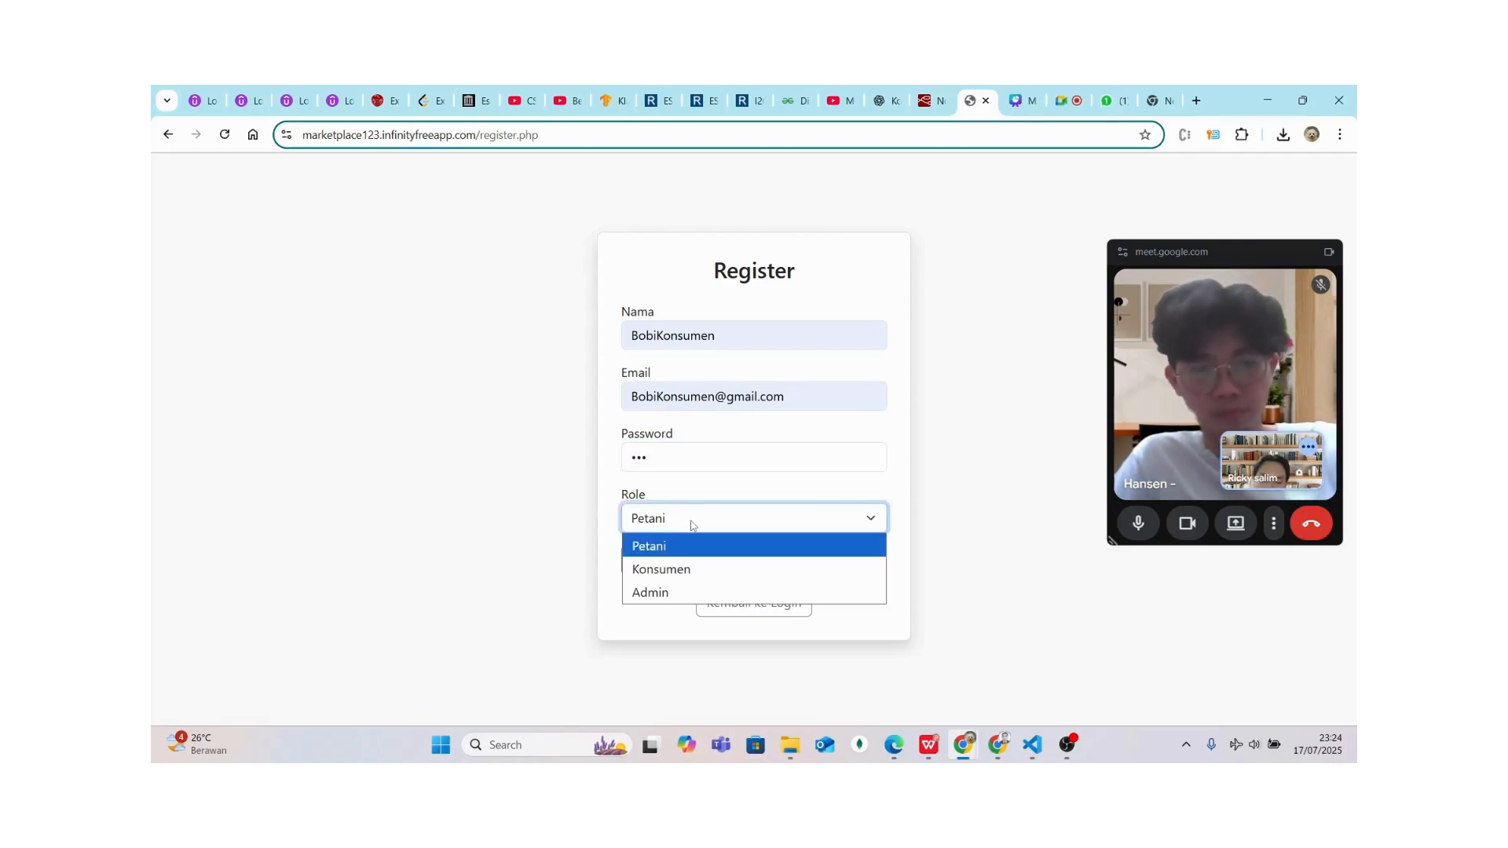
{"action": "left_click", "coordinate": [668, 563]}
{"action": "left_click", "coordinate": [683, 565]}
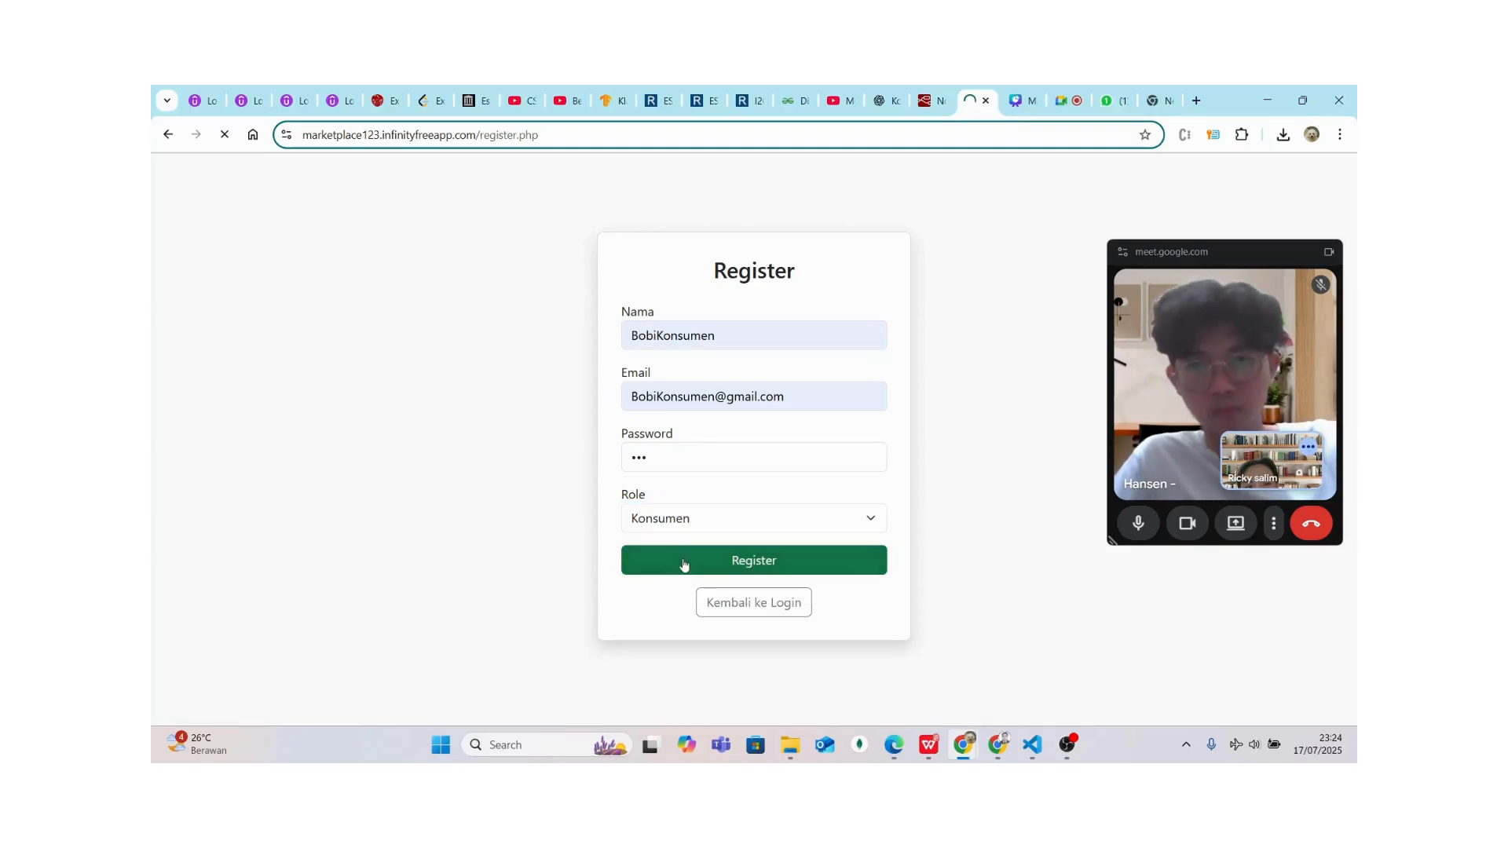
Log in with the new consumer's saved e-mail and password
{"action": "left_click", "coordinate": [679, 336]}
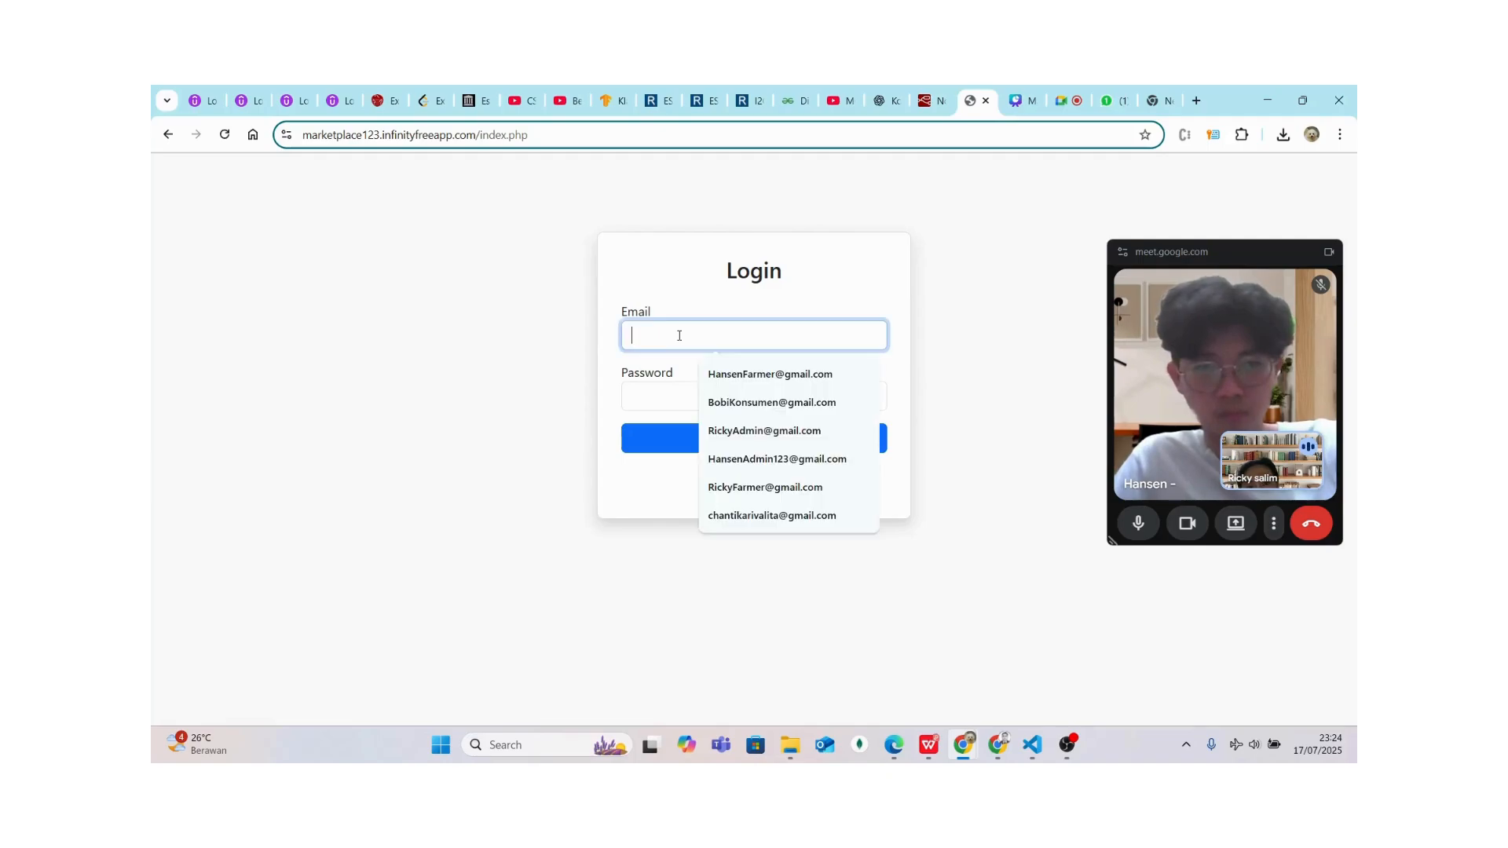
{"action": "left_click", "coordinate": [726, 401]}
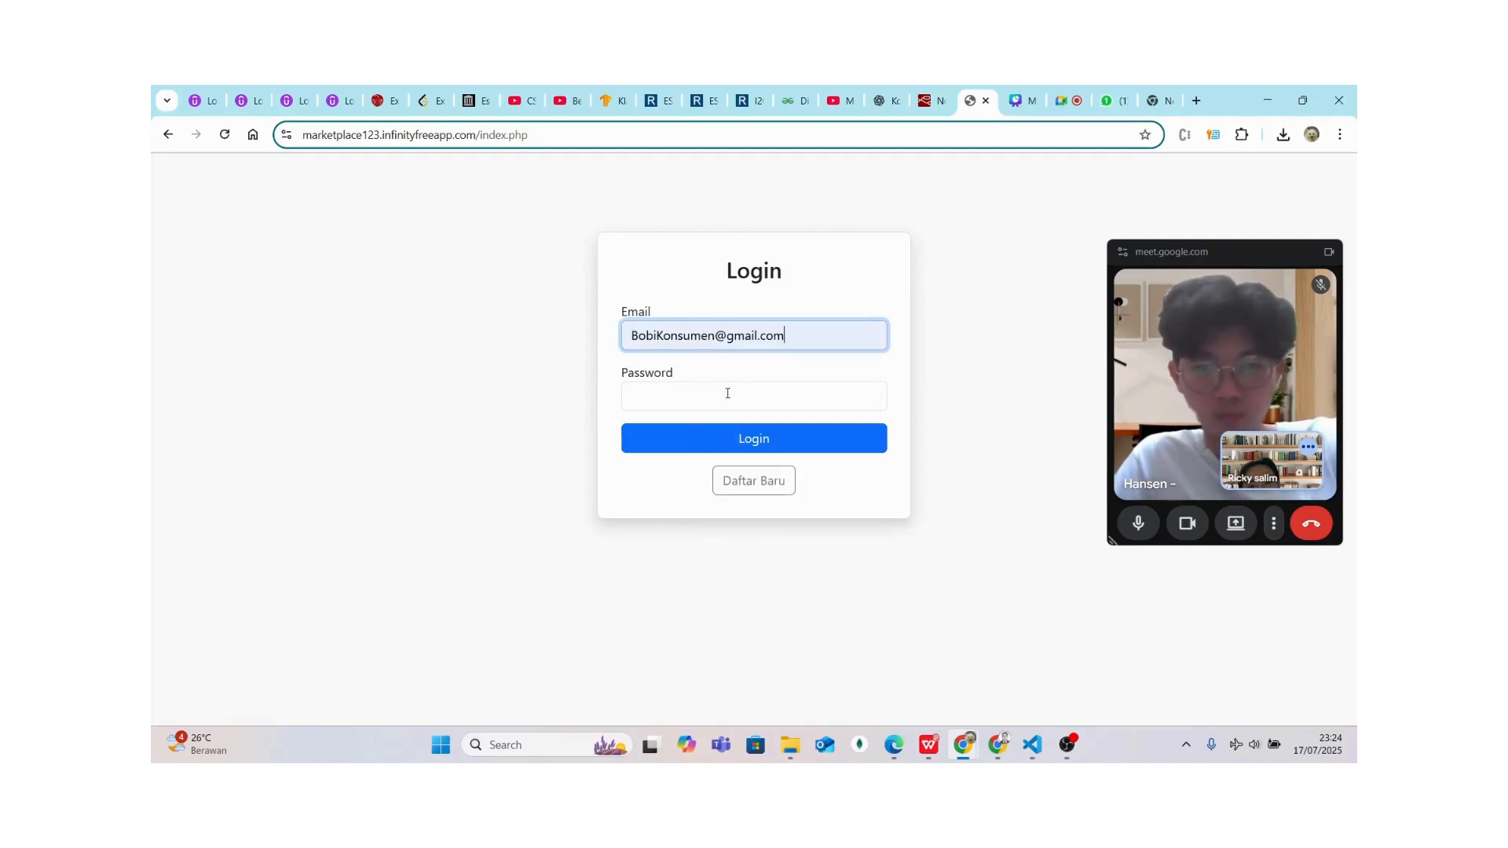
{"action": "left_click", "coordinate": [697, 393]}
{"action": "type", "text": "123"}
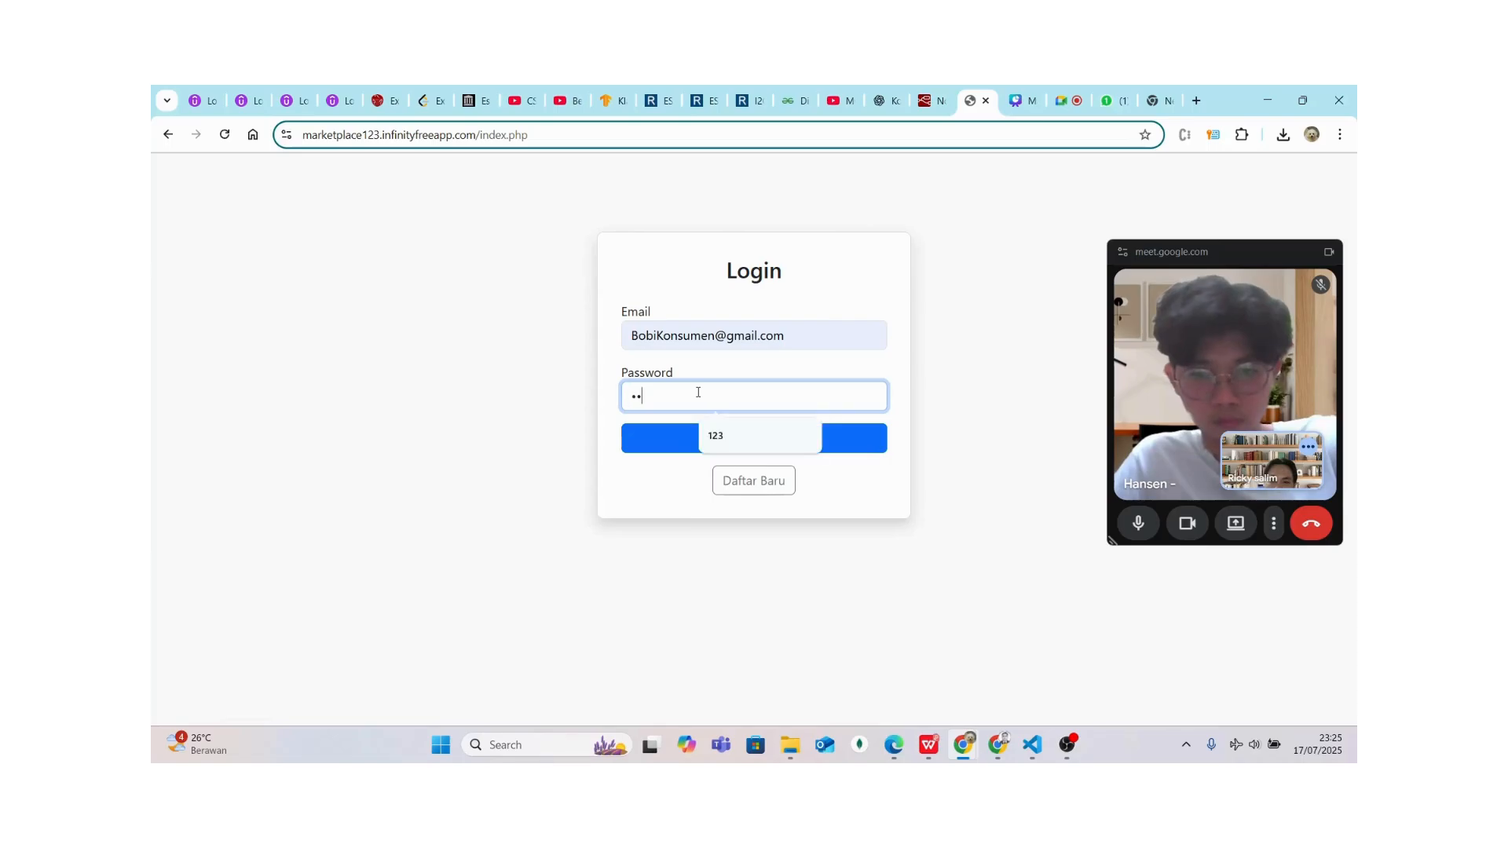
{"action": "left_click", "coordinate": [683, 451]}
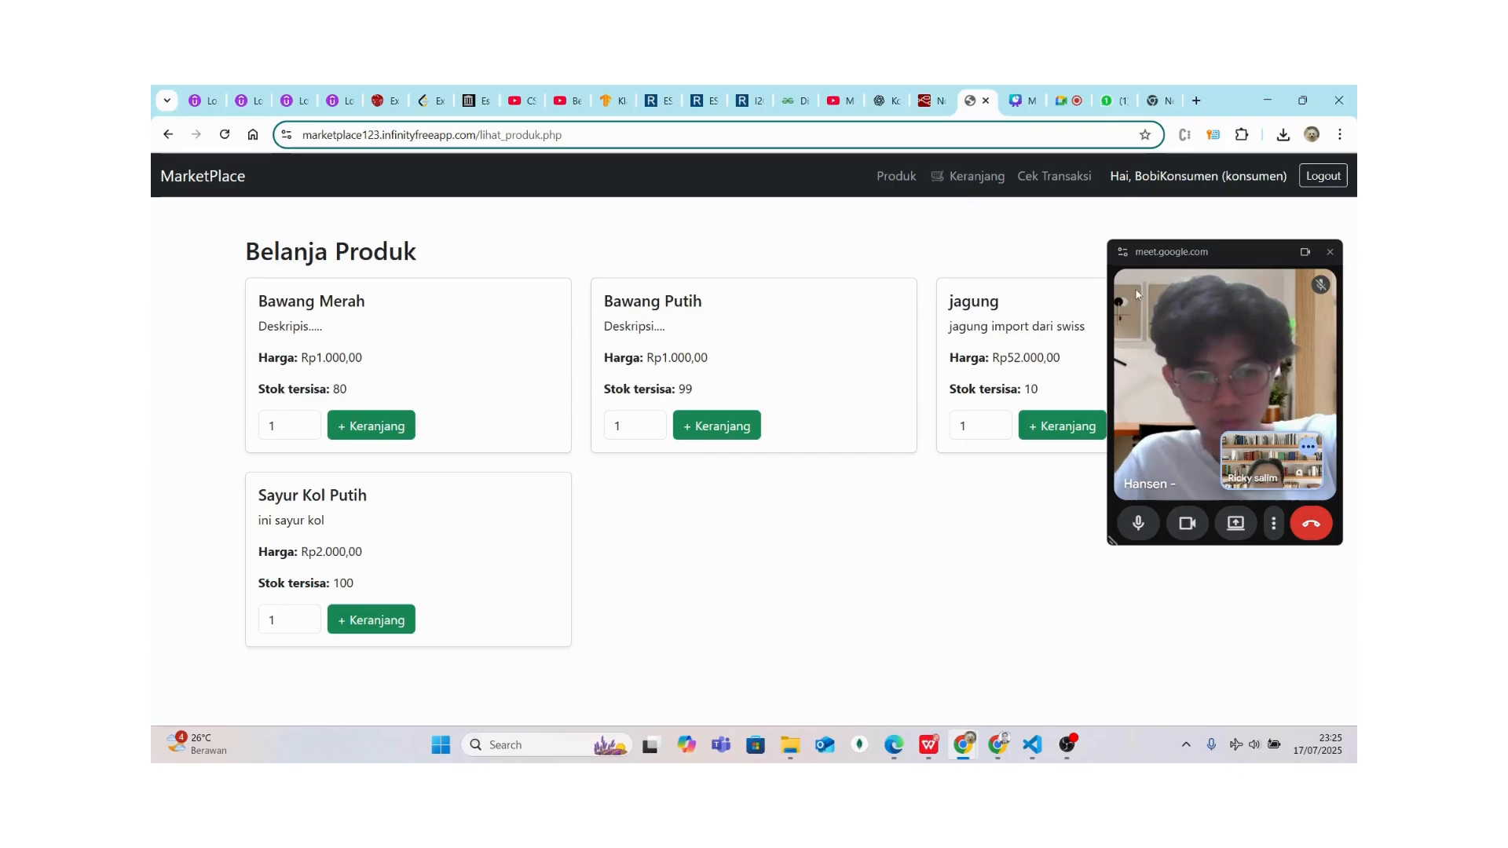
Add 30 Sayur Kol Putih to the cart
{"action": "left_click_drag", "start_coordinate": [1166, 295], "coordinate": [1143, 436]}
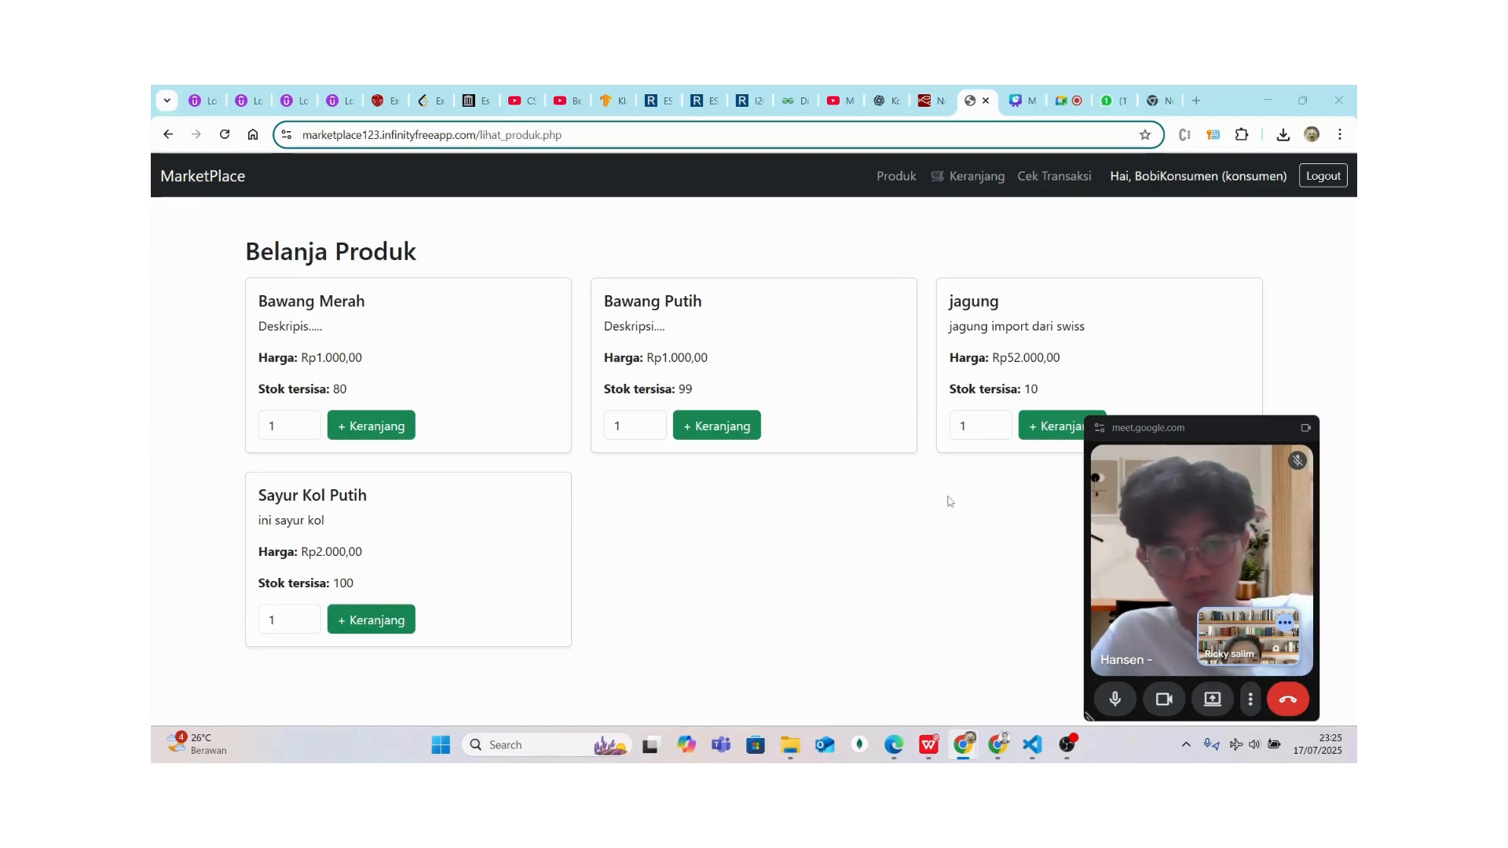
{"action": "left_click_drag", "start_coordinate": [1172, 416], "coordinate": [1118, 474]}
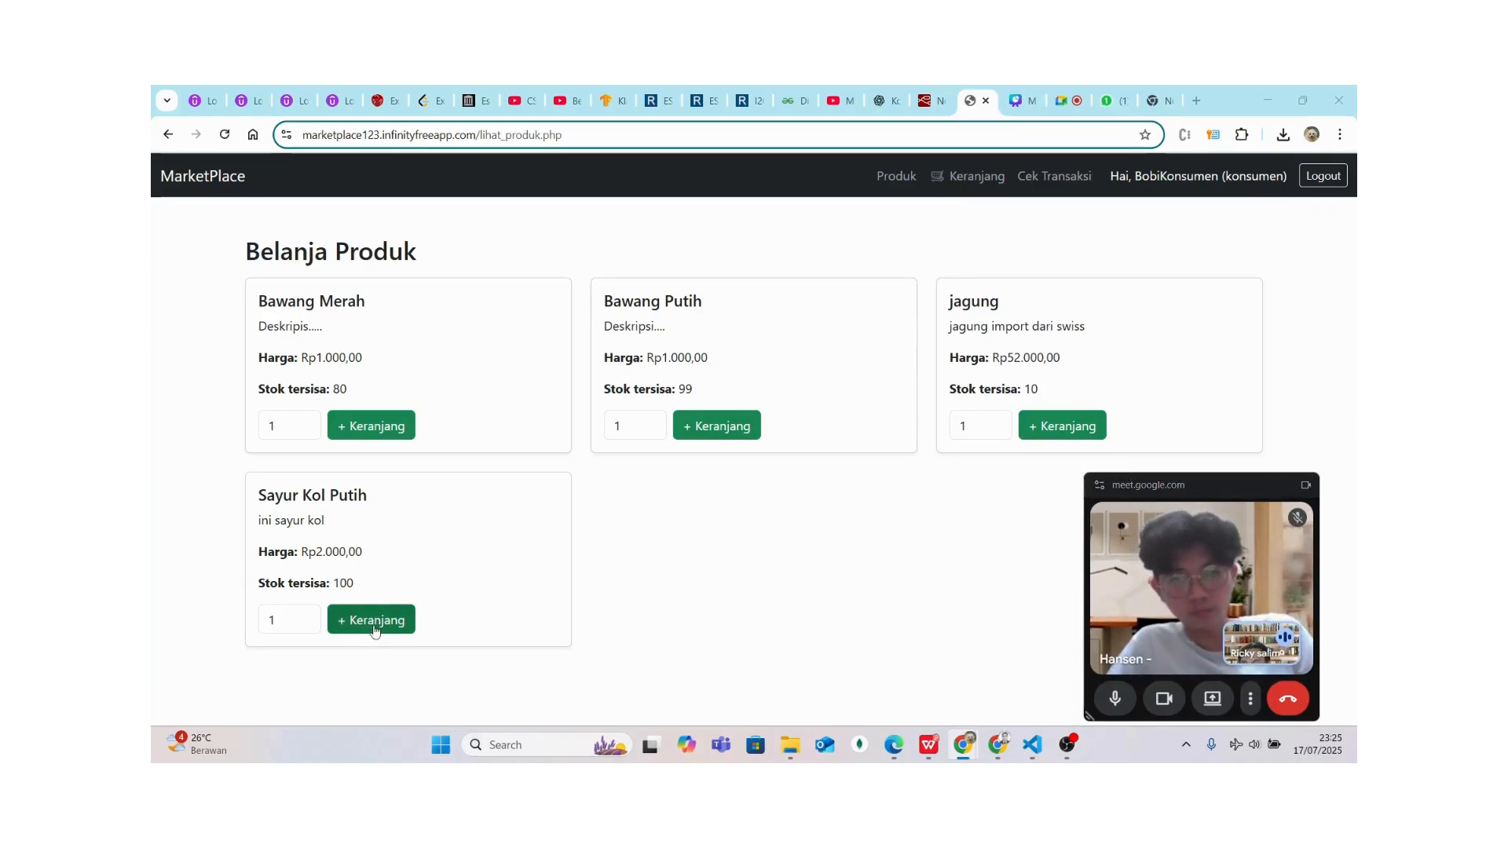
{"action": "left_click", "coordinate": [294, 622]}
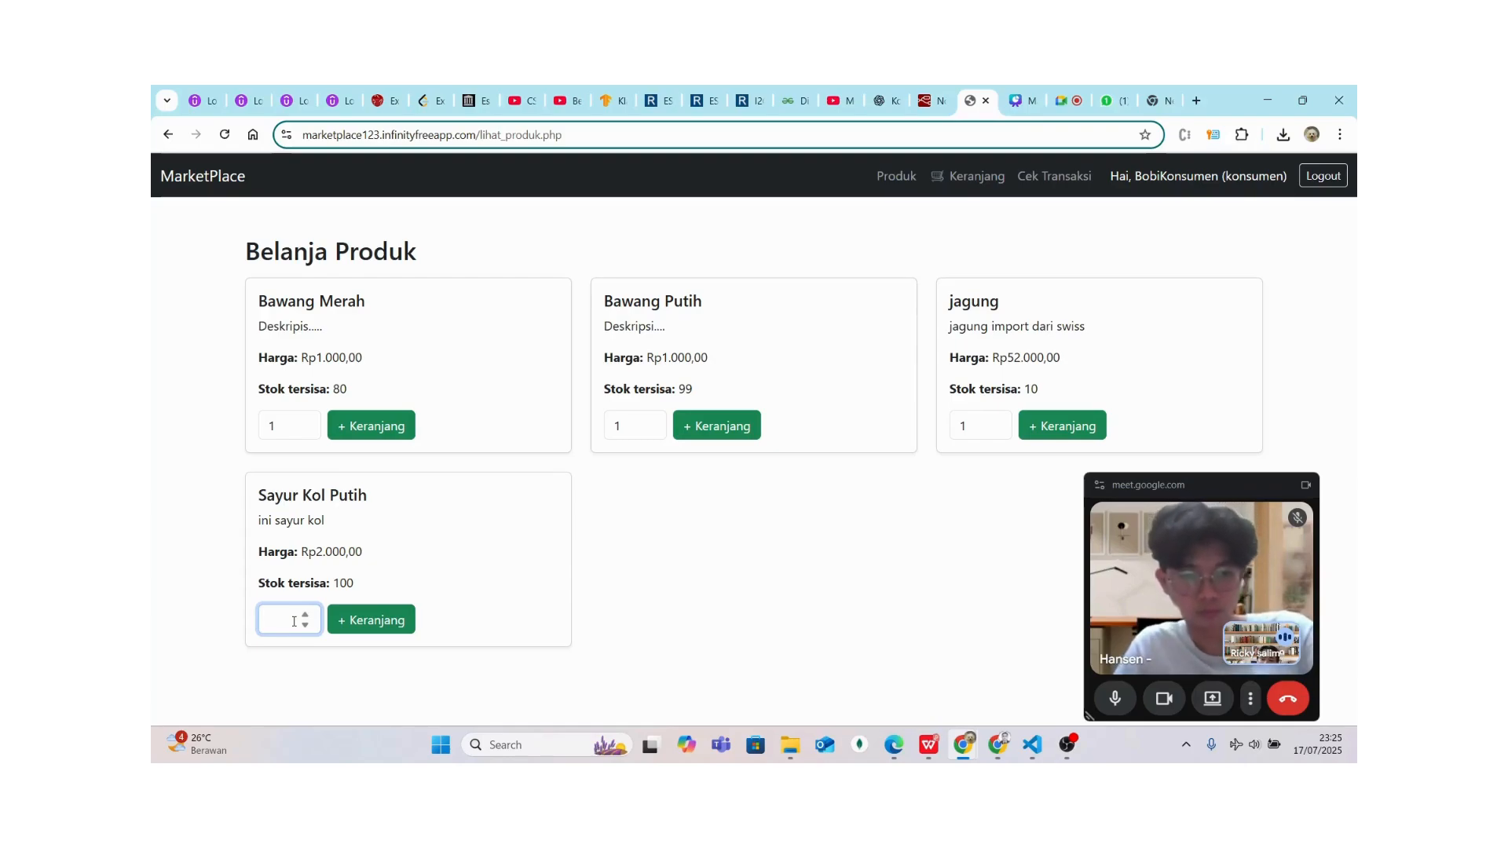
{"action": "type", "text": "30"}
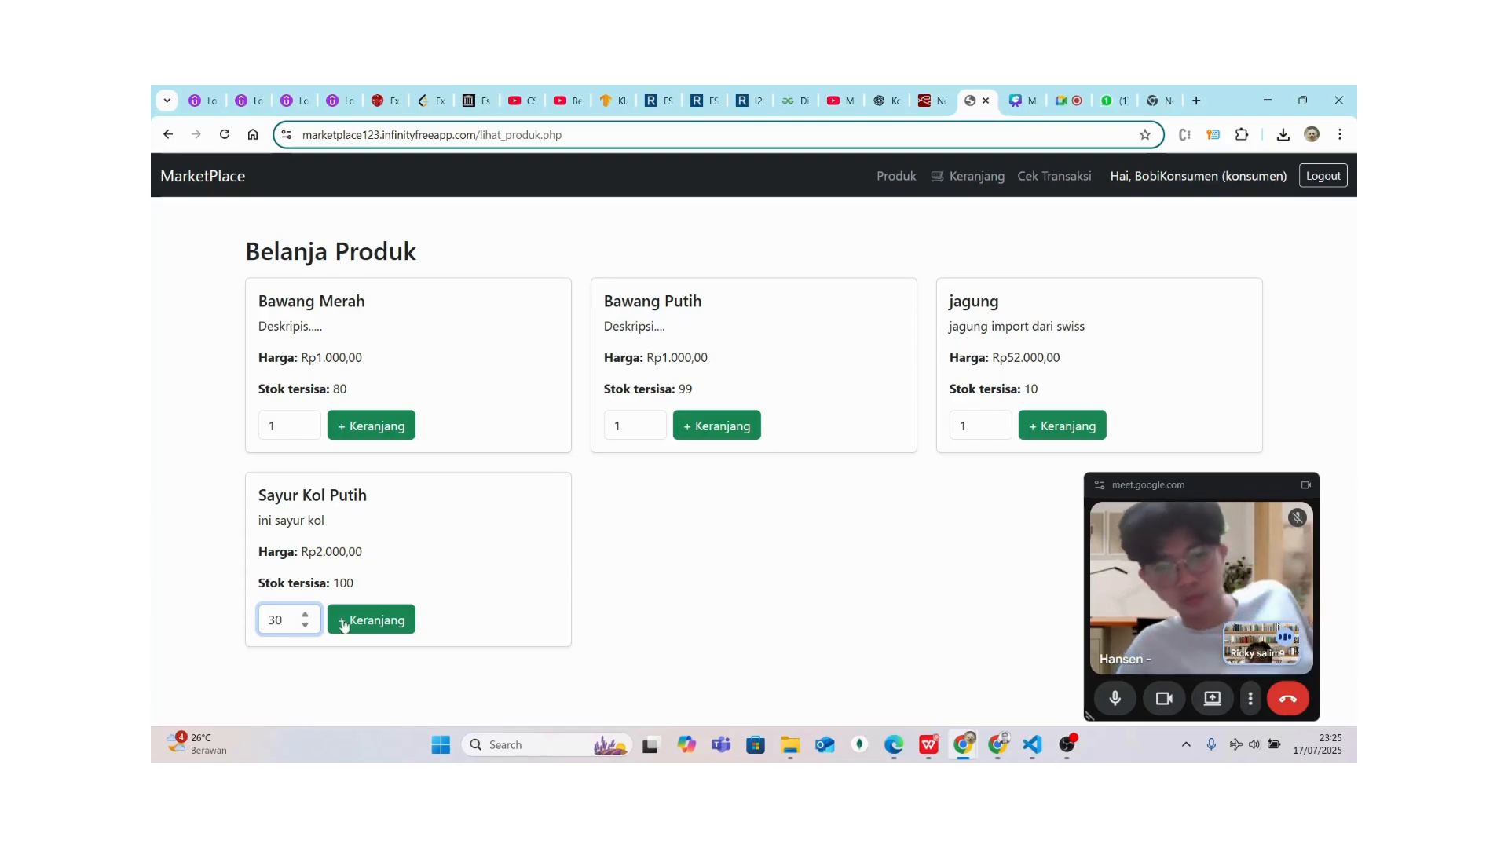
{"action": "left_click", "coordinate": [343, 626]}
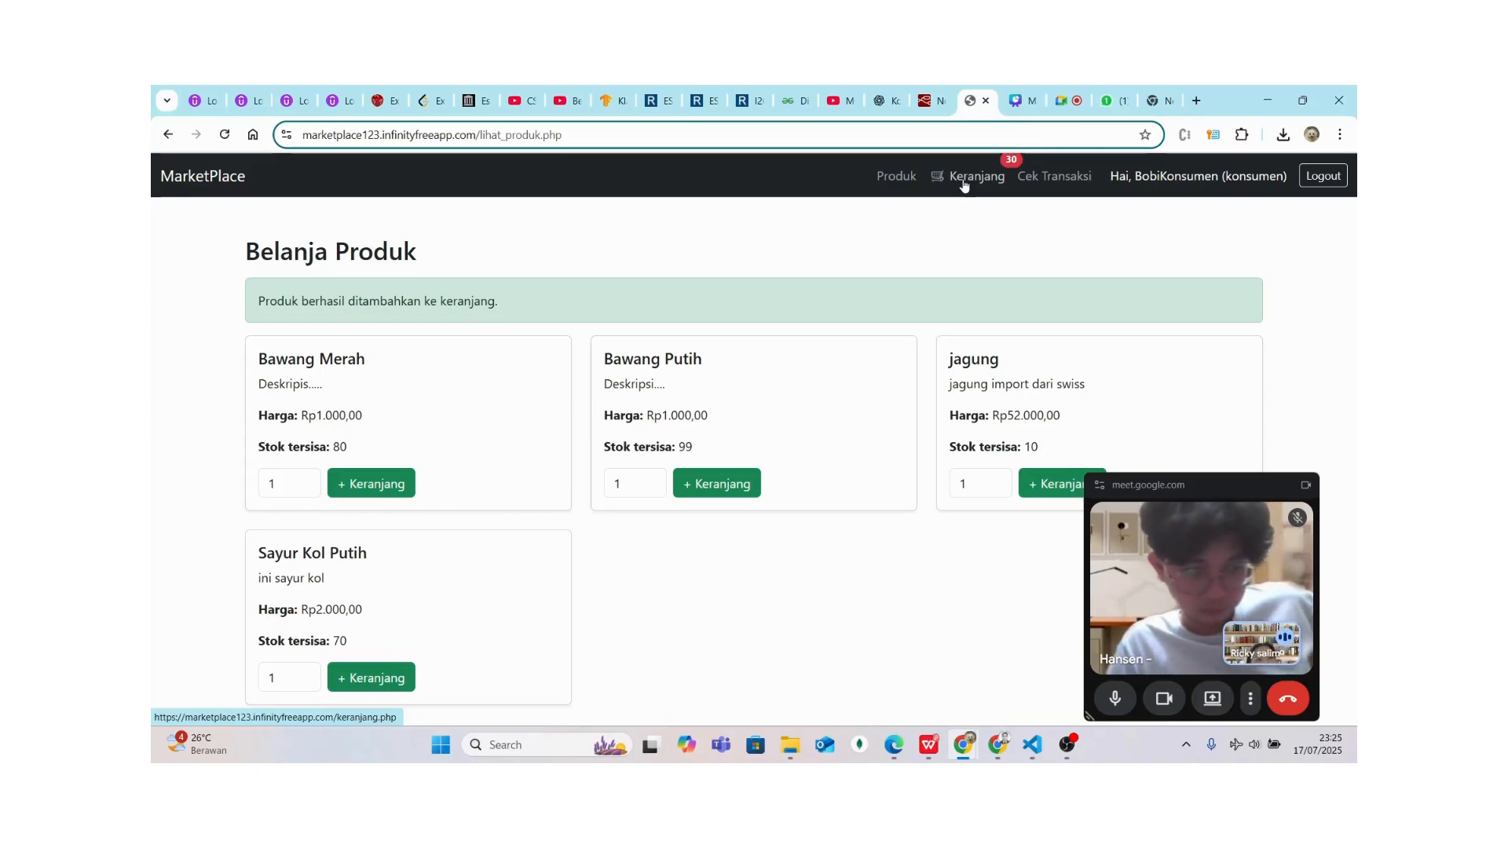
Check out the Rp60.000,00 cart and dismiss the 'Checkout berhasil!' alert
{"action": "left_click", "coordinate": [963, 177]}
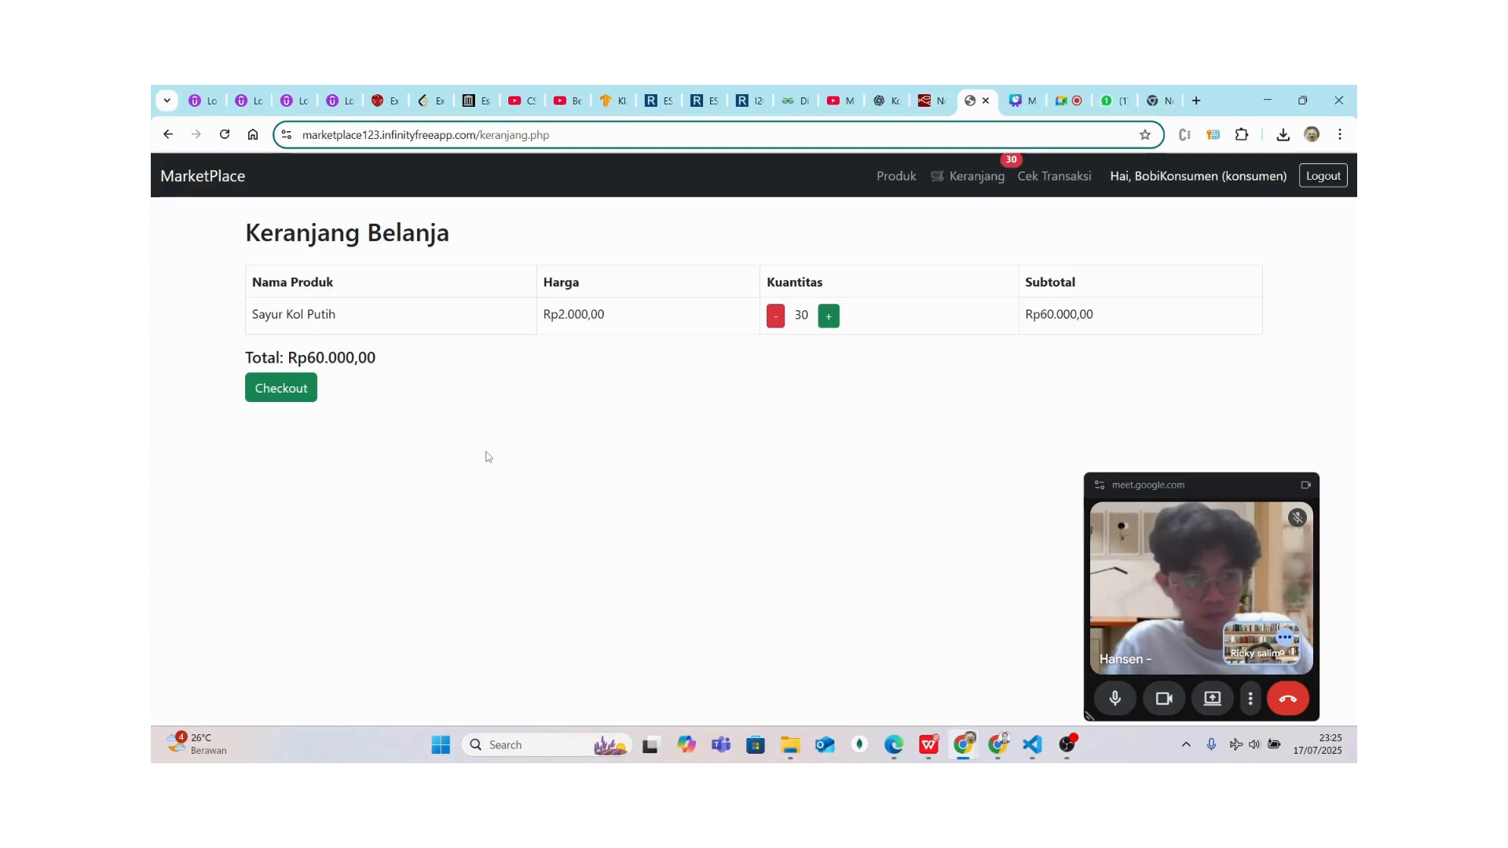
{"action": "left_click", "coordinate": [288, 389]}
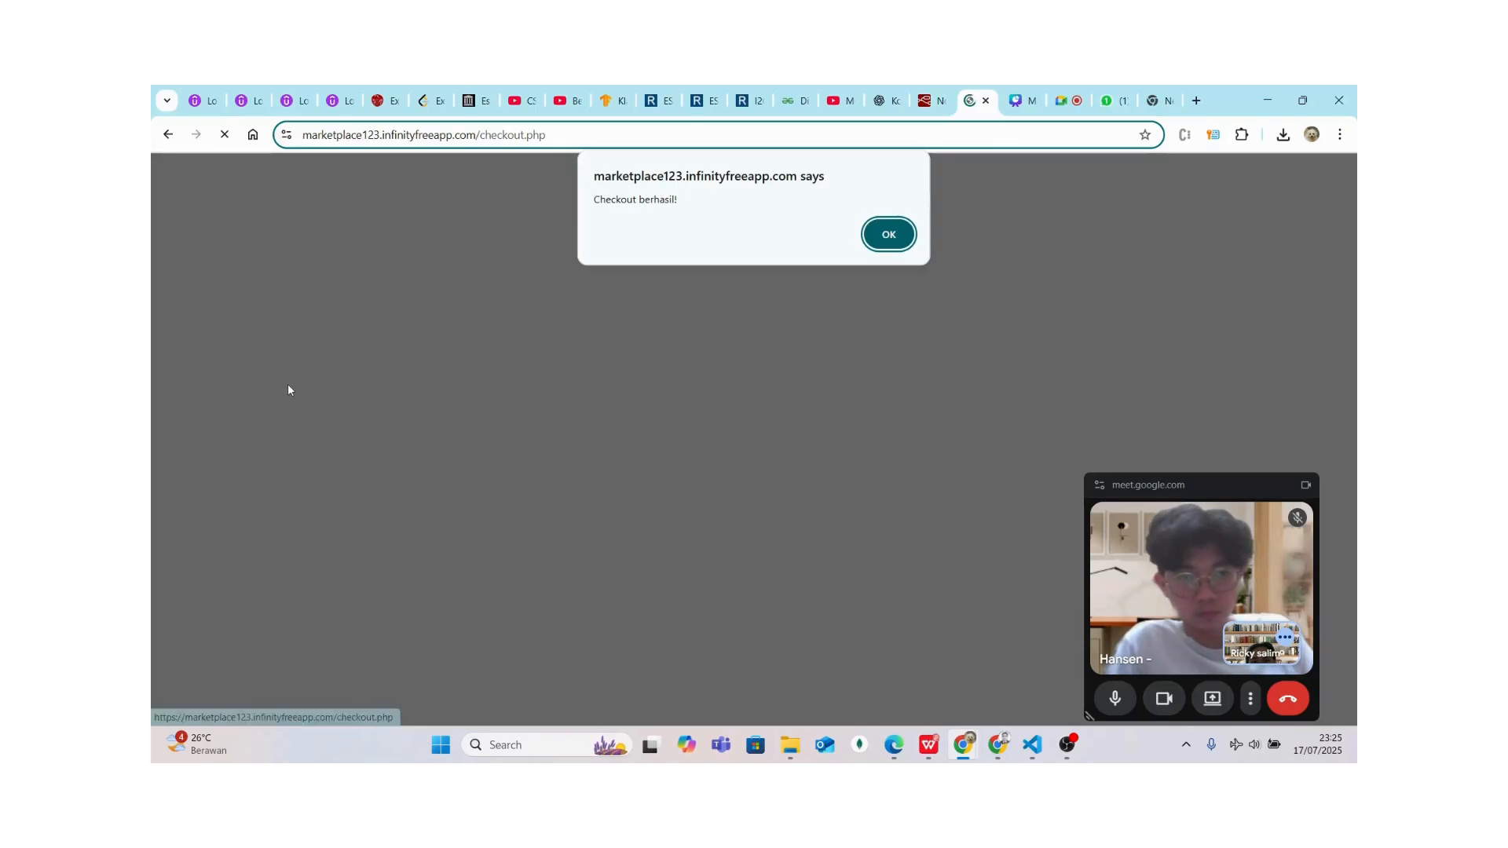
{"action": "left_click", "coordinate": [889, 234]}
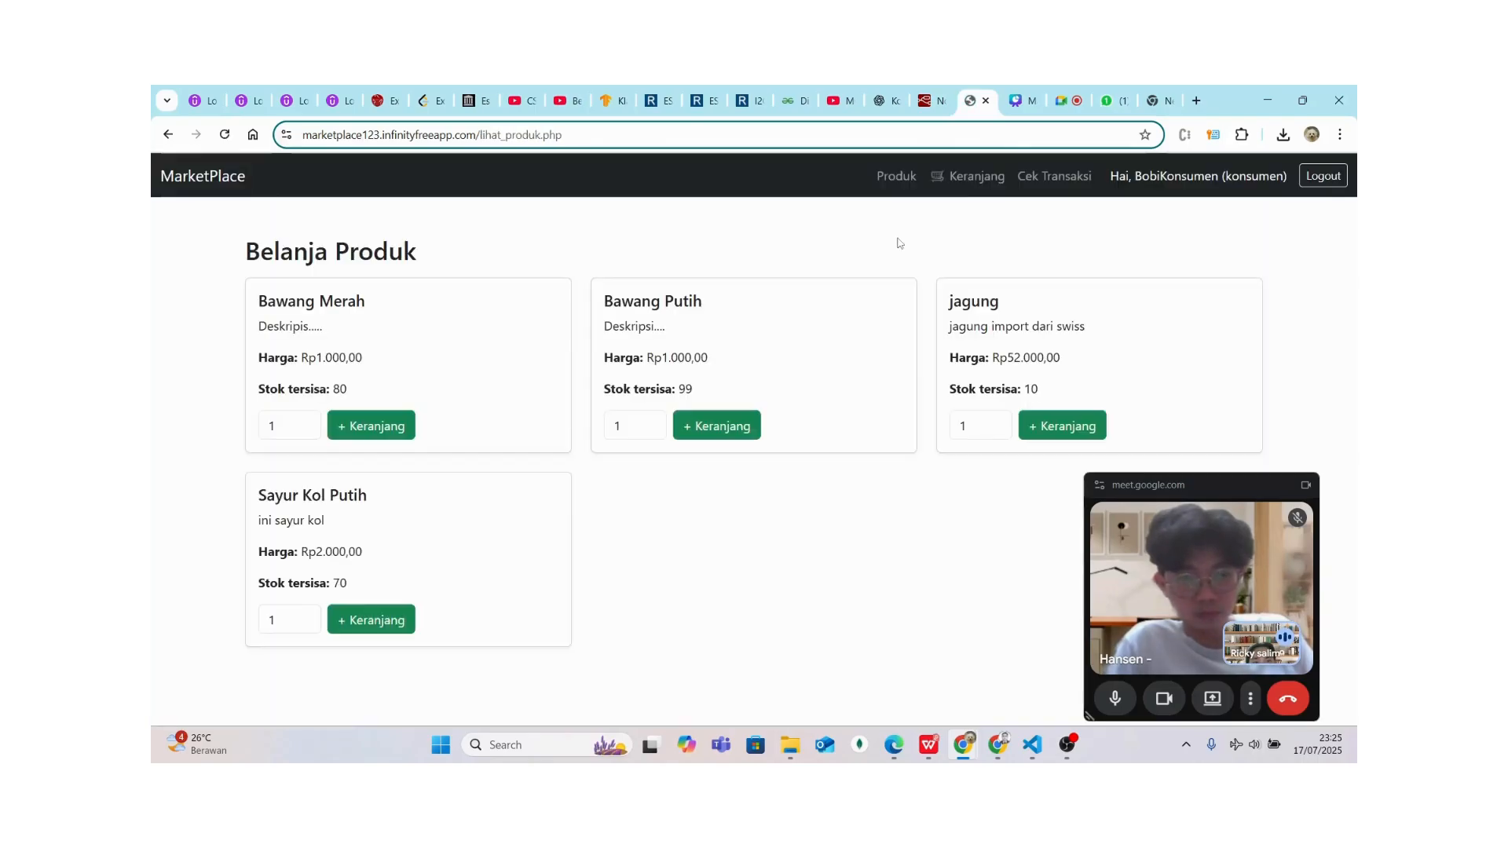
Check in Cek Transaksi that transaction 7 (Rp60.000,00) is Pending, then log out
{"action": "left_click", "coordinate": [1053, 180]}
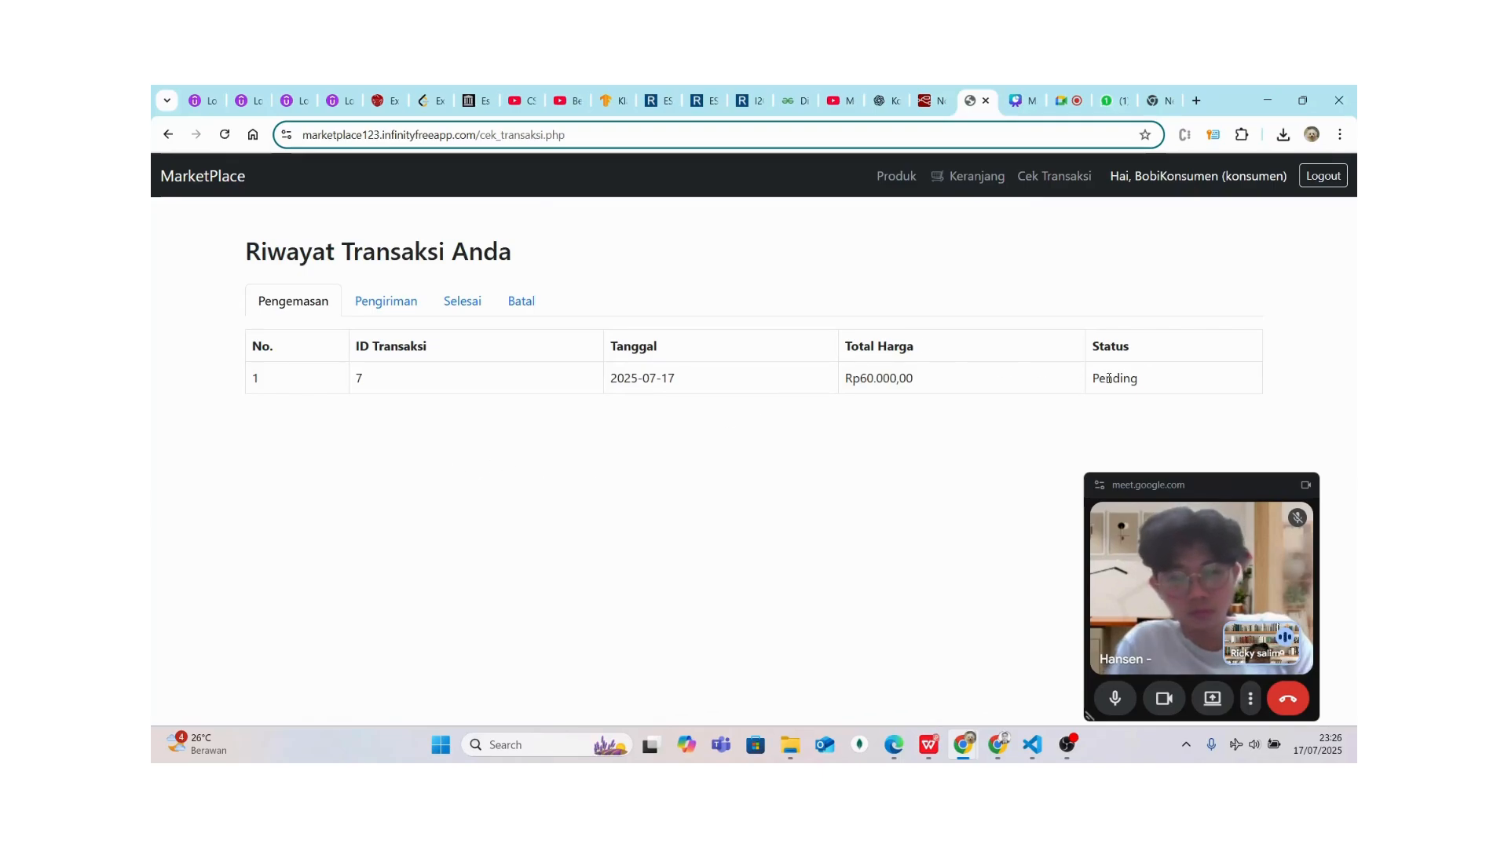
{"action": "left_click_drag", "start_coordinate": [1142, 381], "coordinate": [1086, 380]}
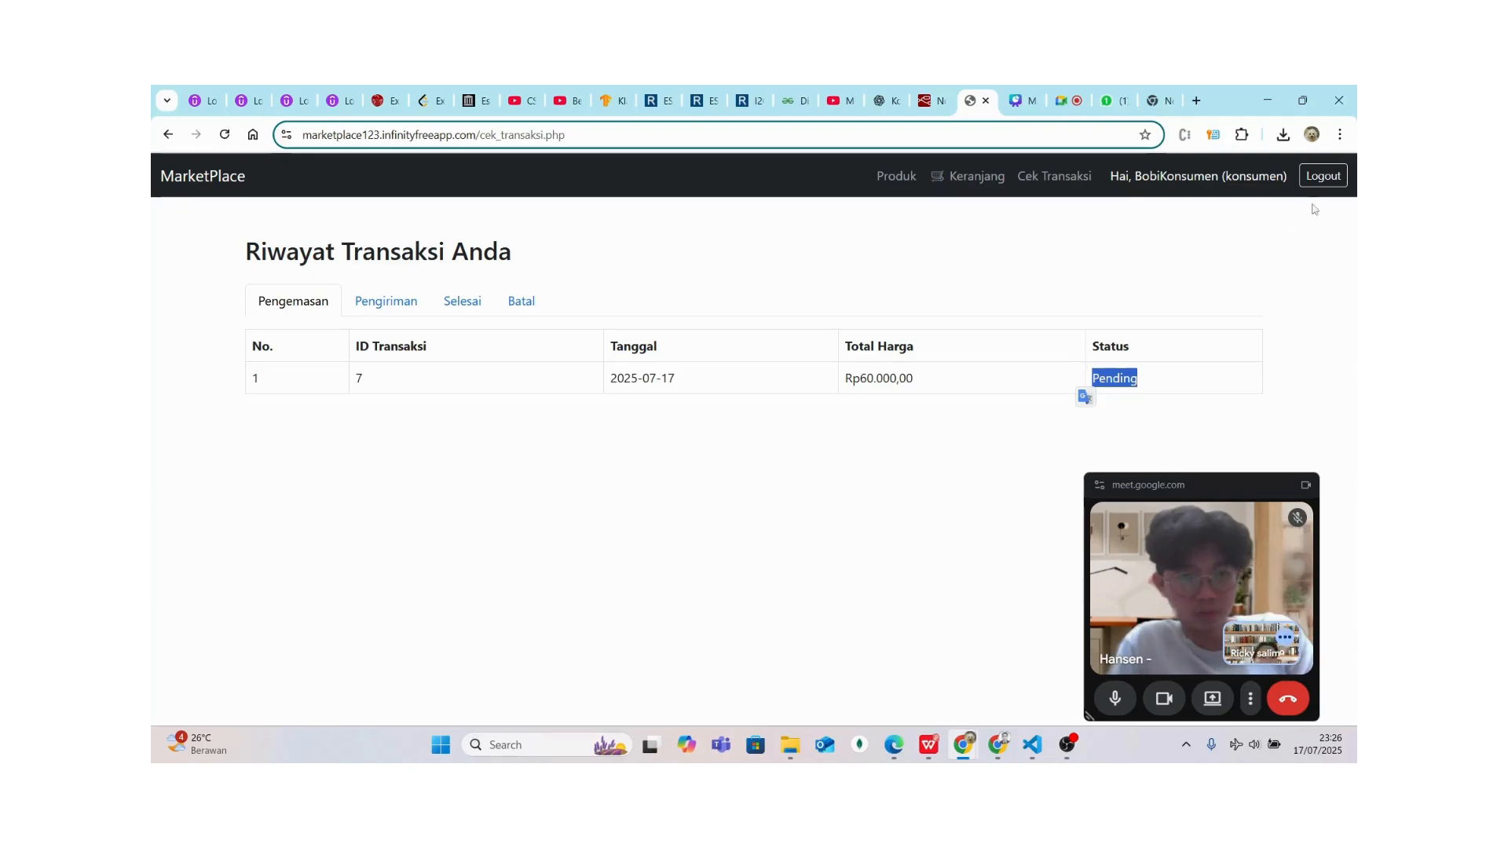
{"action": "left_click", "coordinate": [1322, 178]}
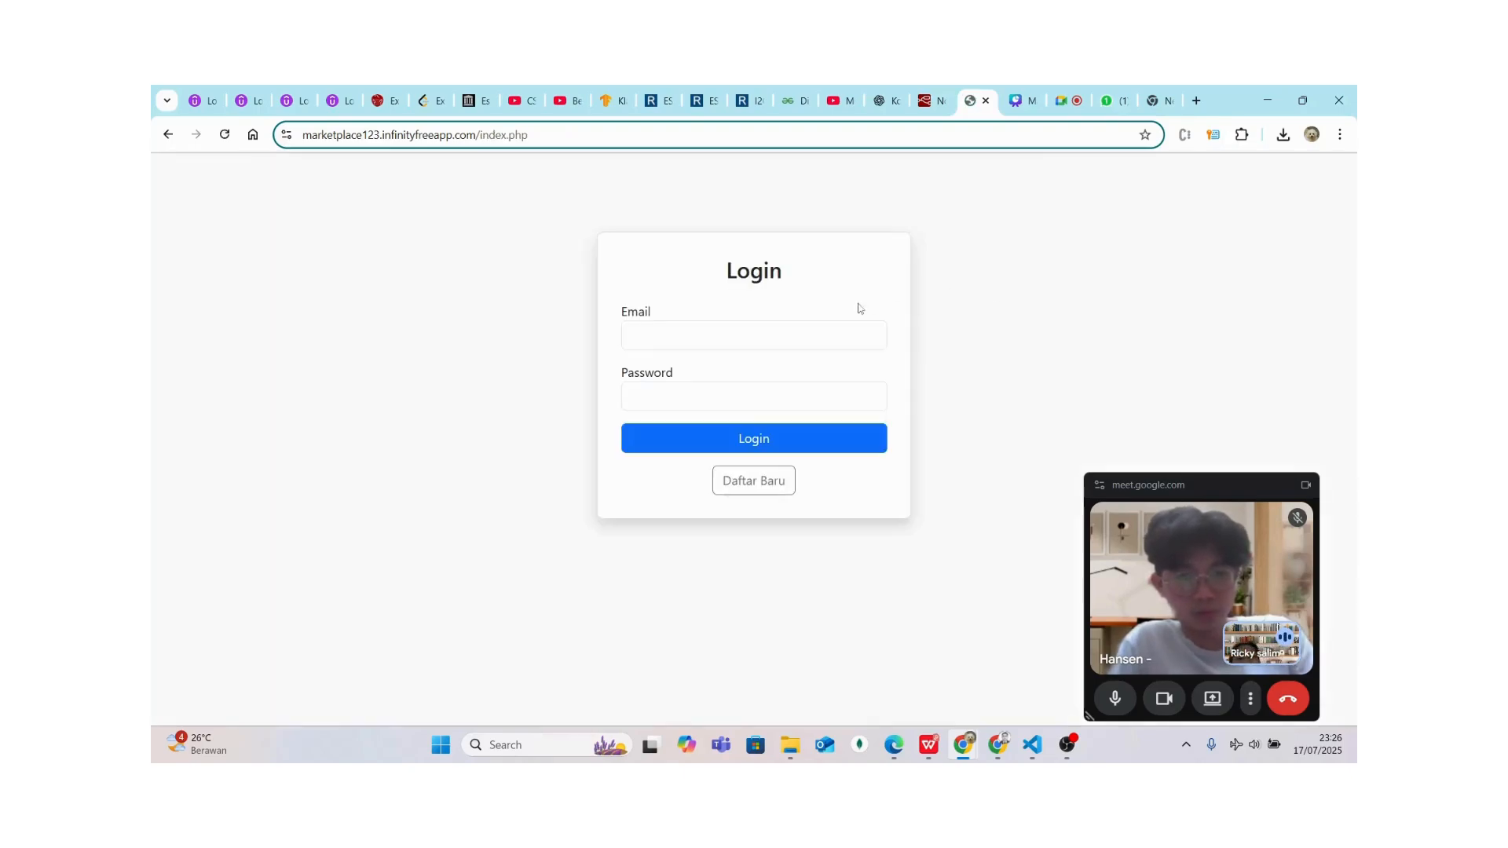
Log in with the farmer account's saved email and its password to reach the petani Dashboard
{"action": "left_click", "coordinate": [771, 333]}
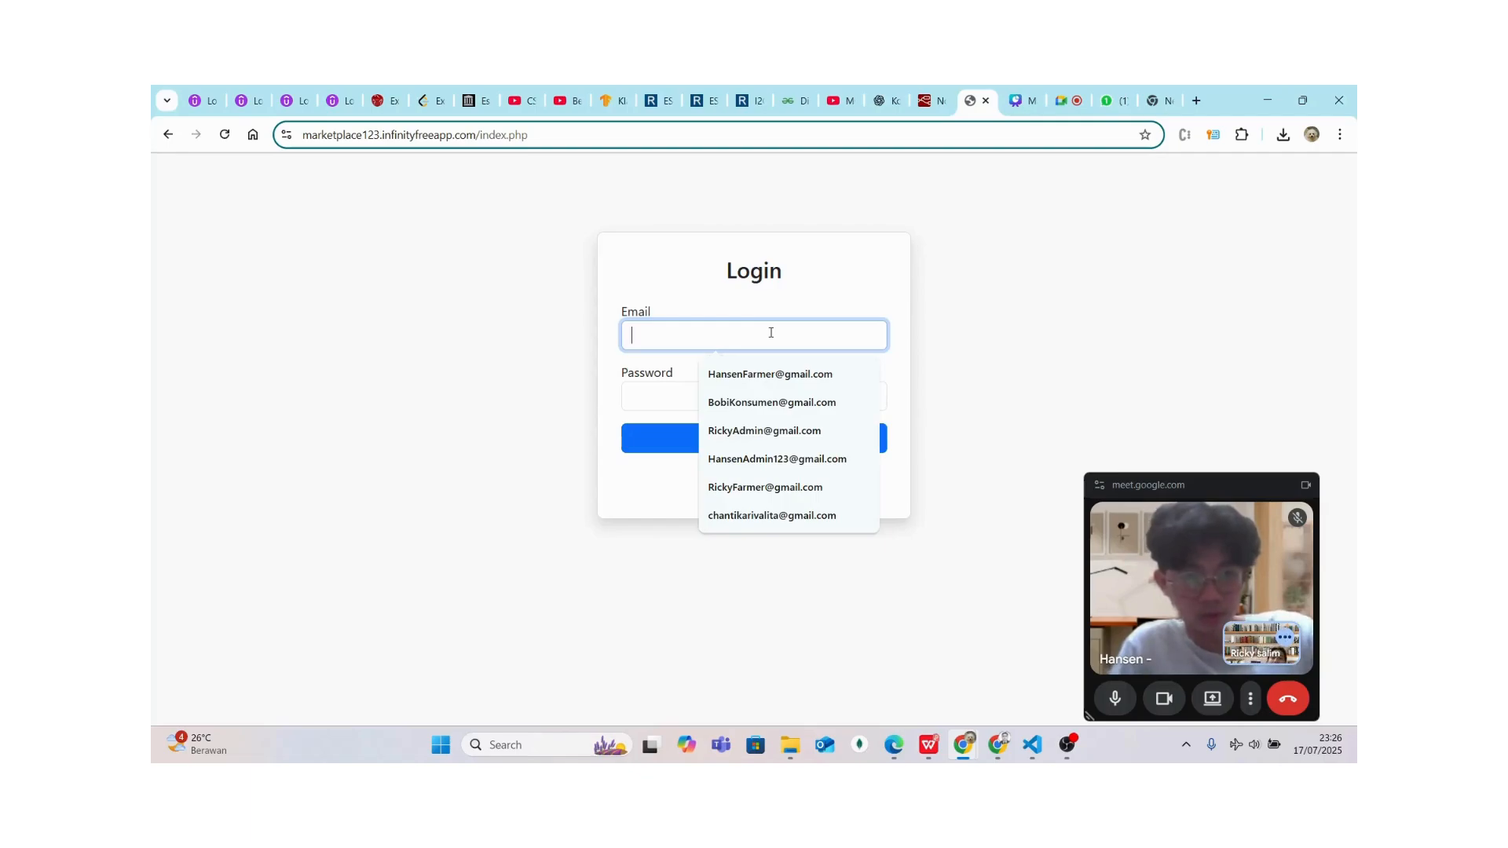
{"action": "type", "text": "P"}
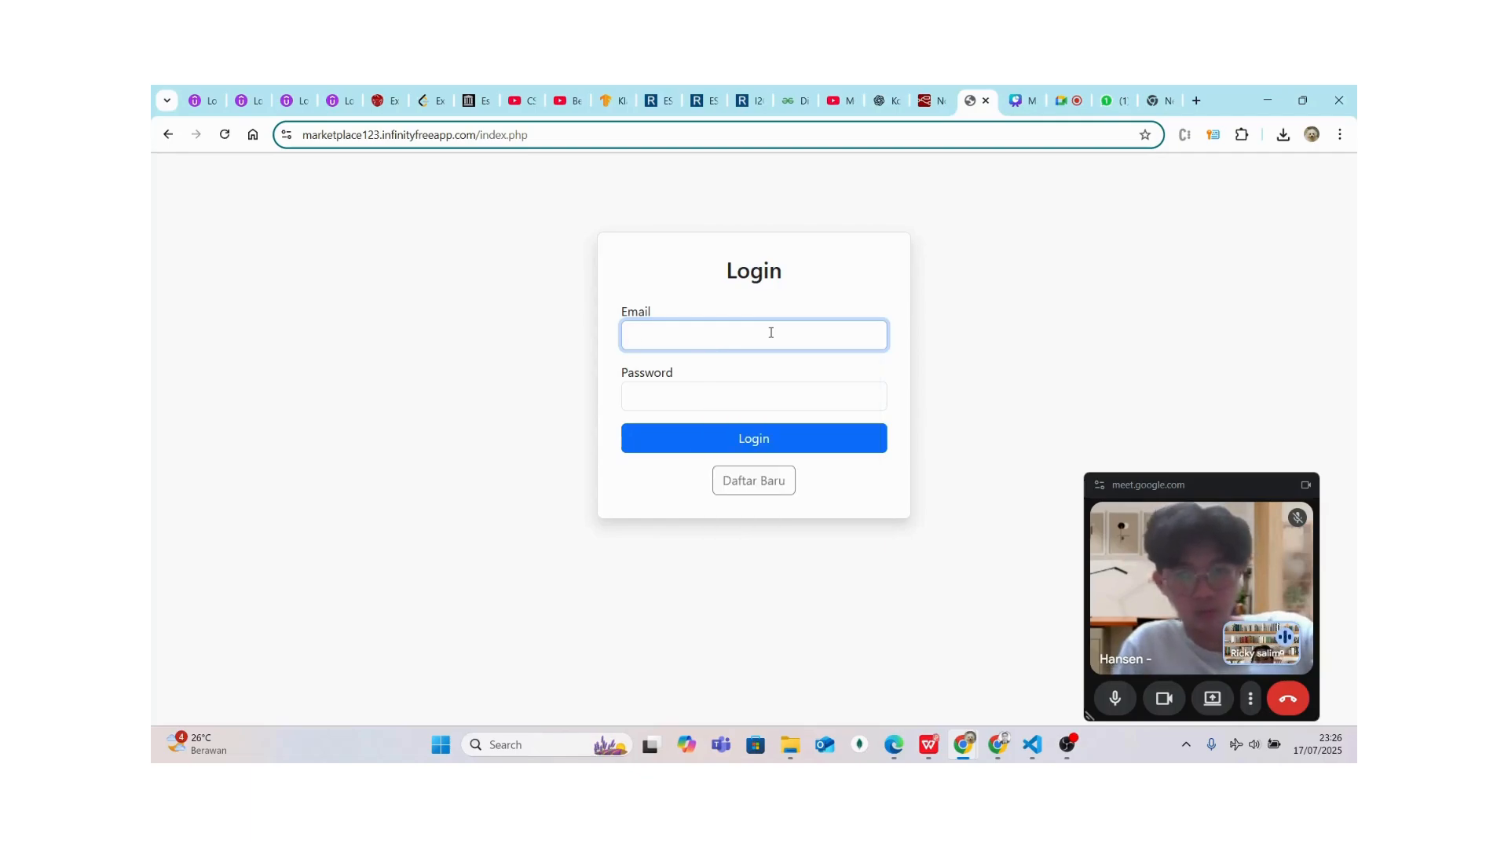
{"action": "left_click", "coordinate": [771, 332]}
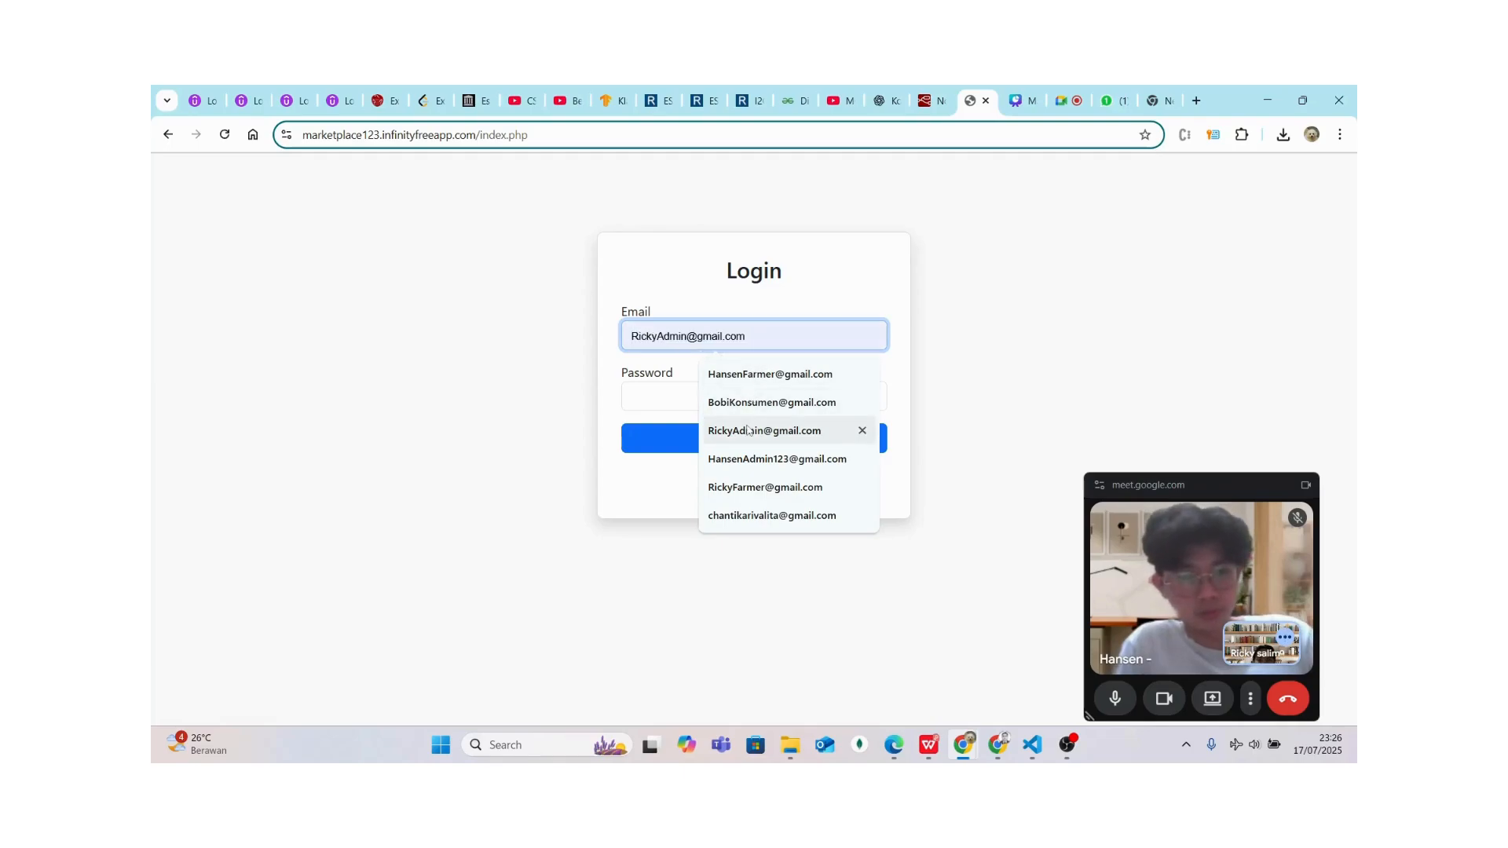
{"action": "left_click", "coordinate": [747, 488]}
{"action": "left_click", "coordinate": [656, 395]}
{"action": "type", "text": "123"}
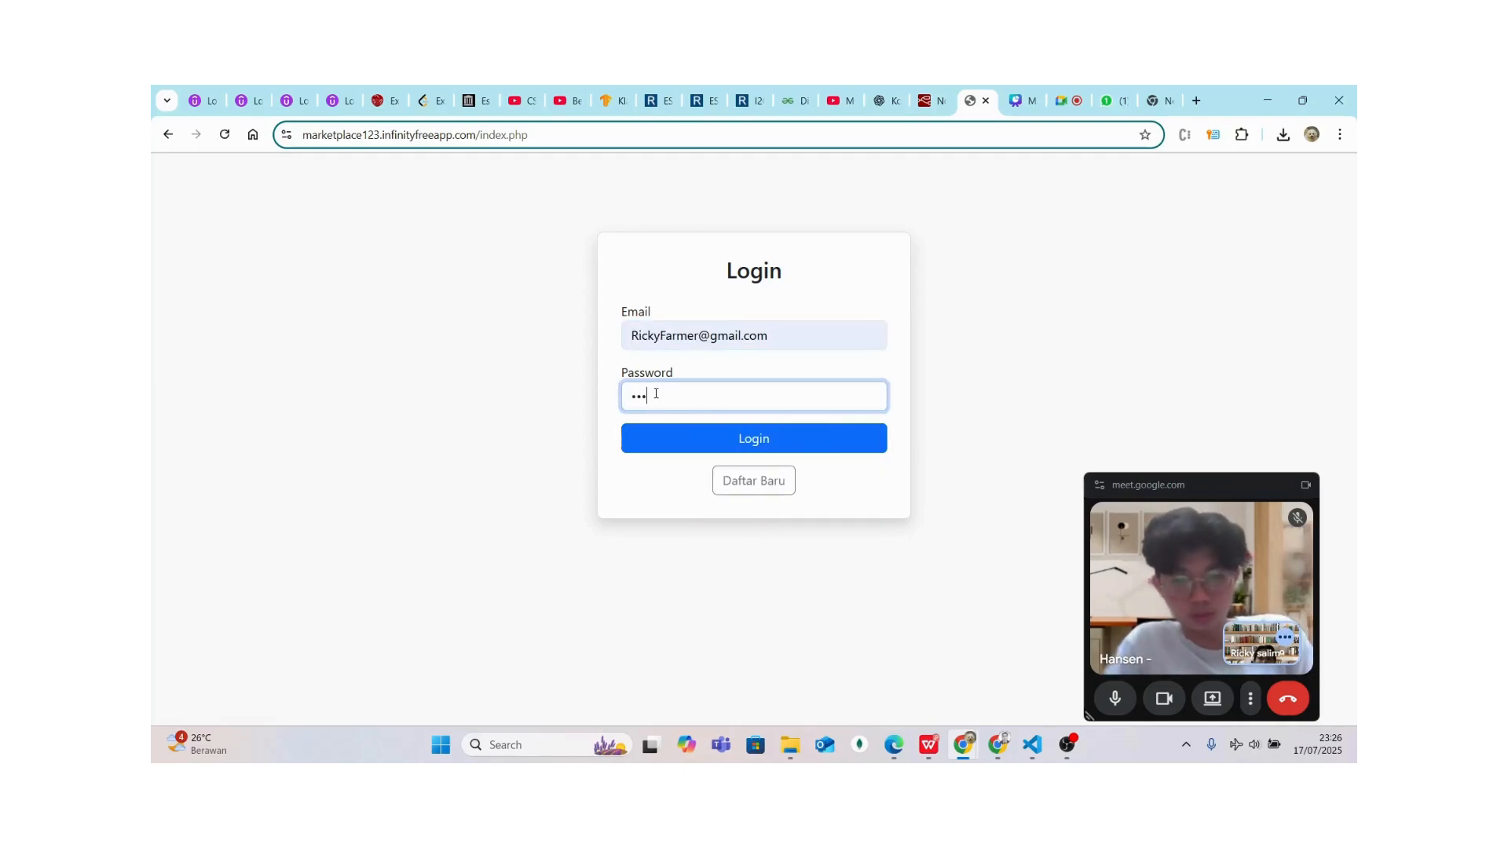
{"action": "left_click", "coordinate": [653, 438]}
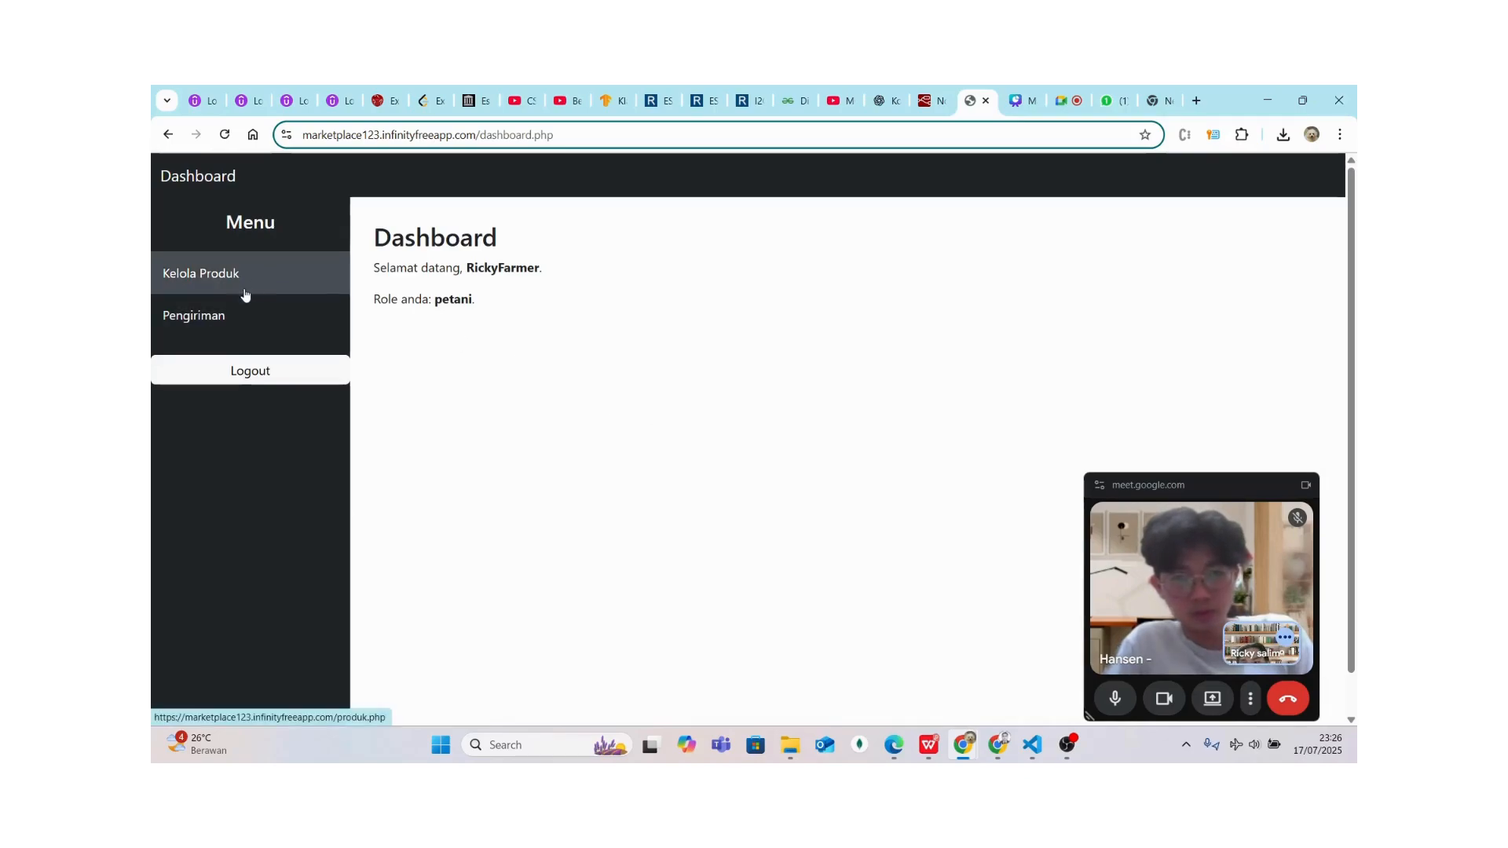
Open the Pengiriman shipping page listing transaction 7 awaiting shipment
{"action": "left_click", "coordinate": [237, 316]}
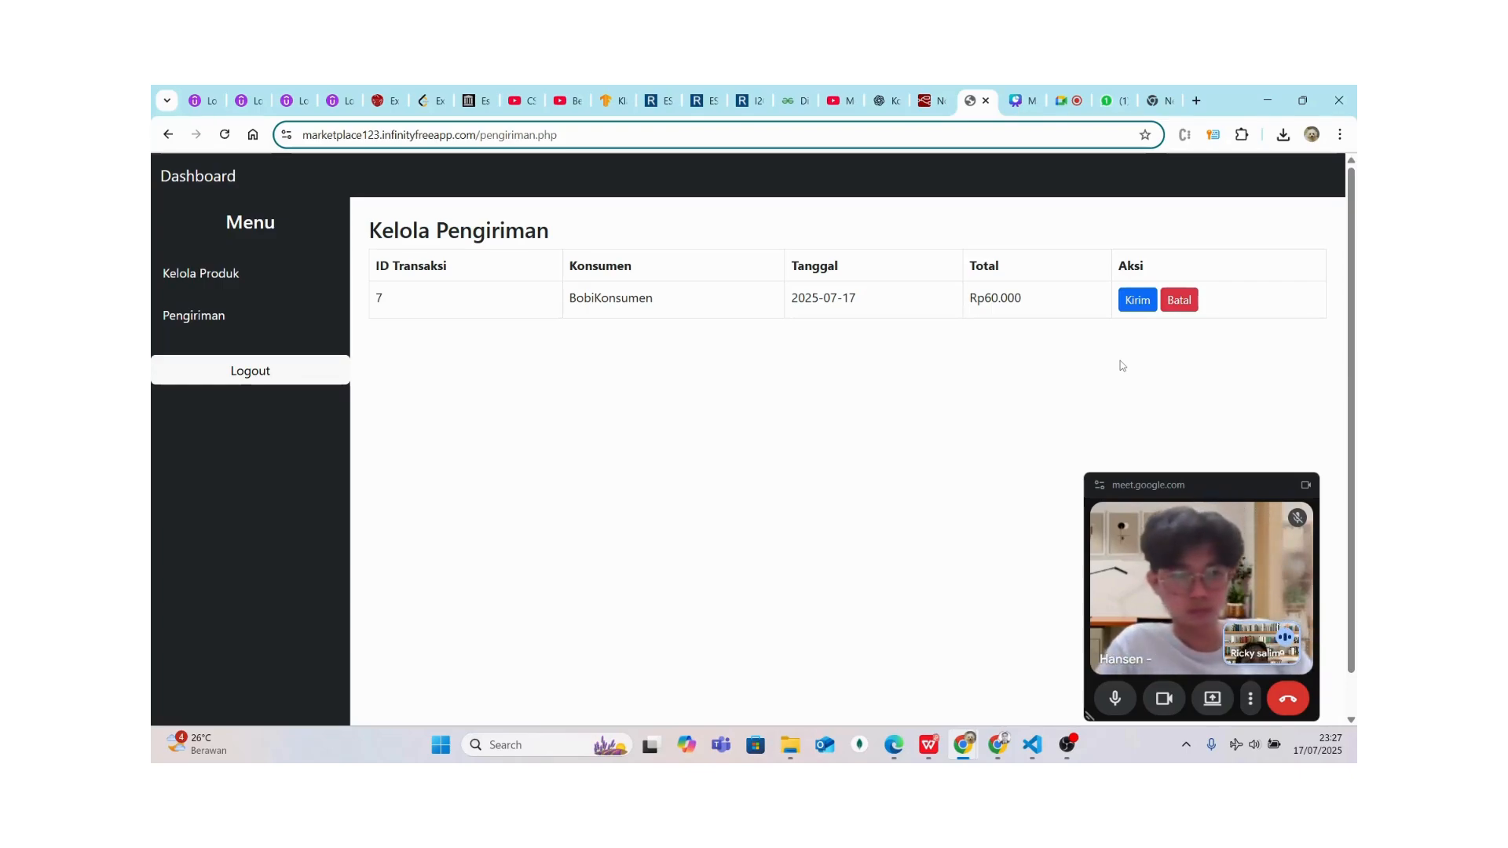
Ship transaction 7 via Kirim, entering the delivery address and JNE as the Ekspedisi
{"action": "left_click", "coordinate": [1135, 302]}
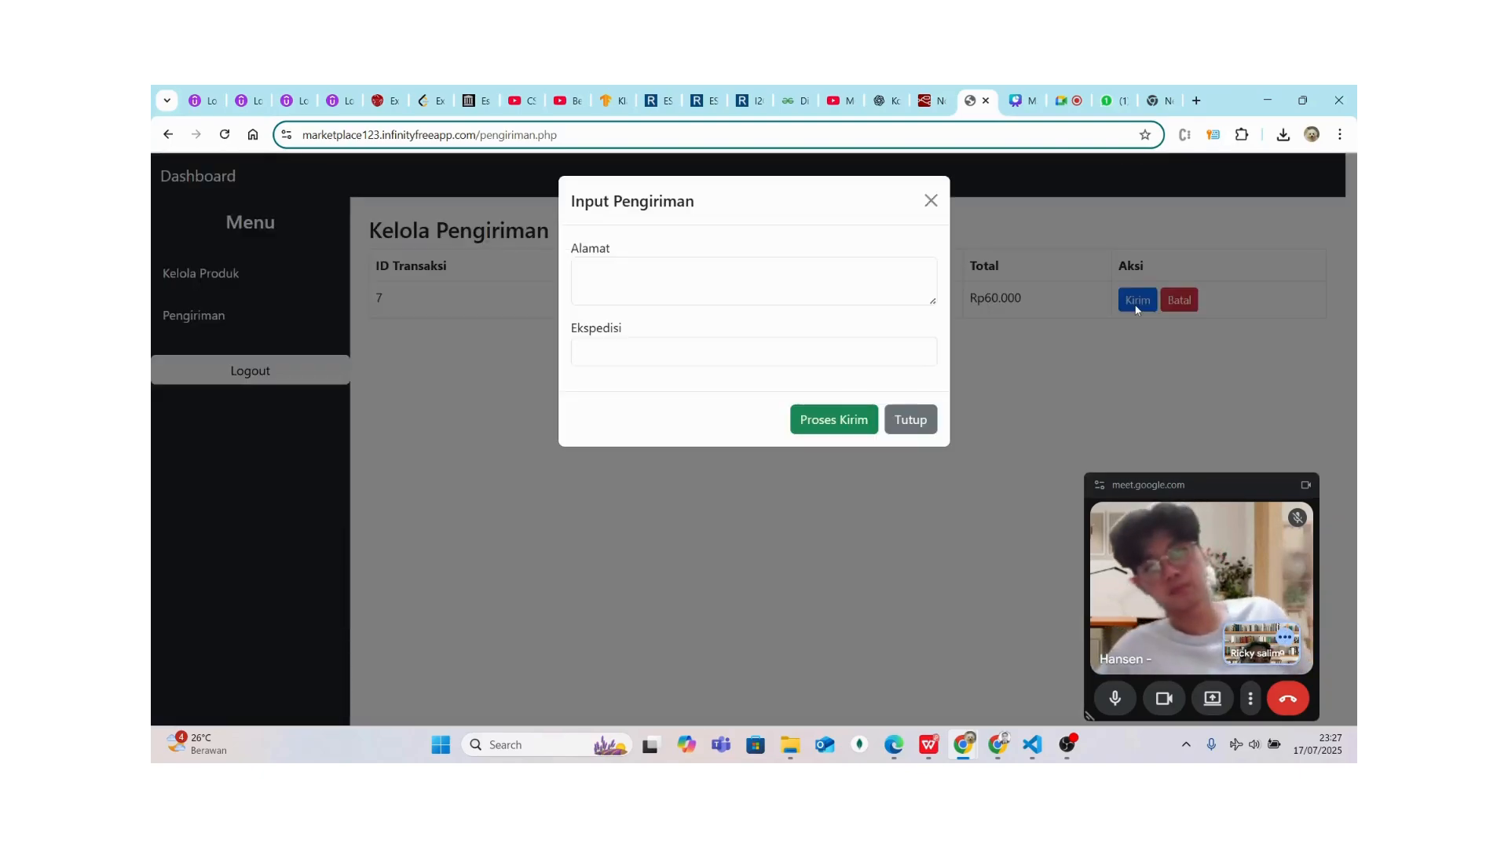
{"action": "left_click", "coordinate": [736, 296]}
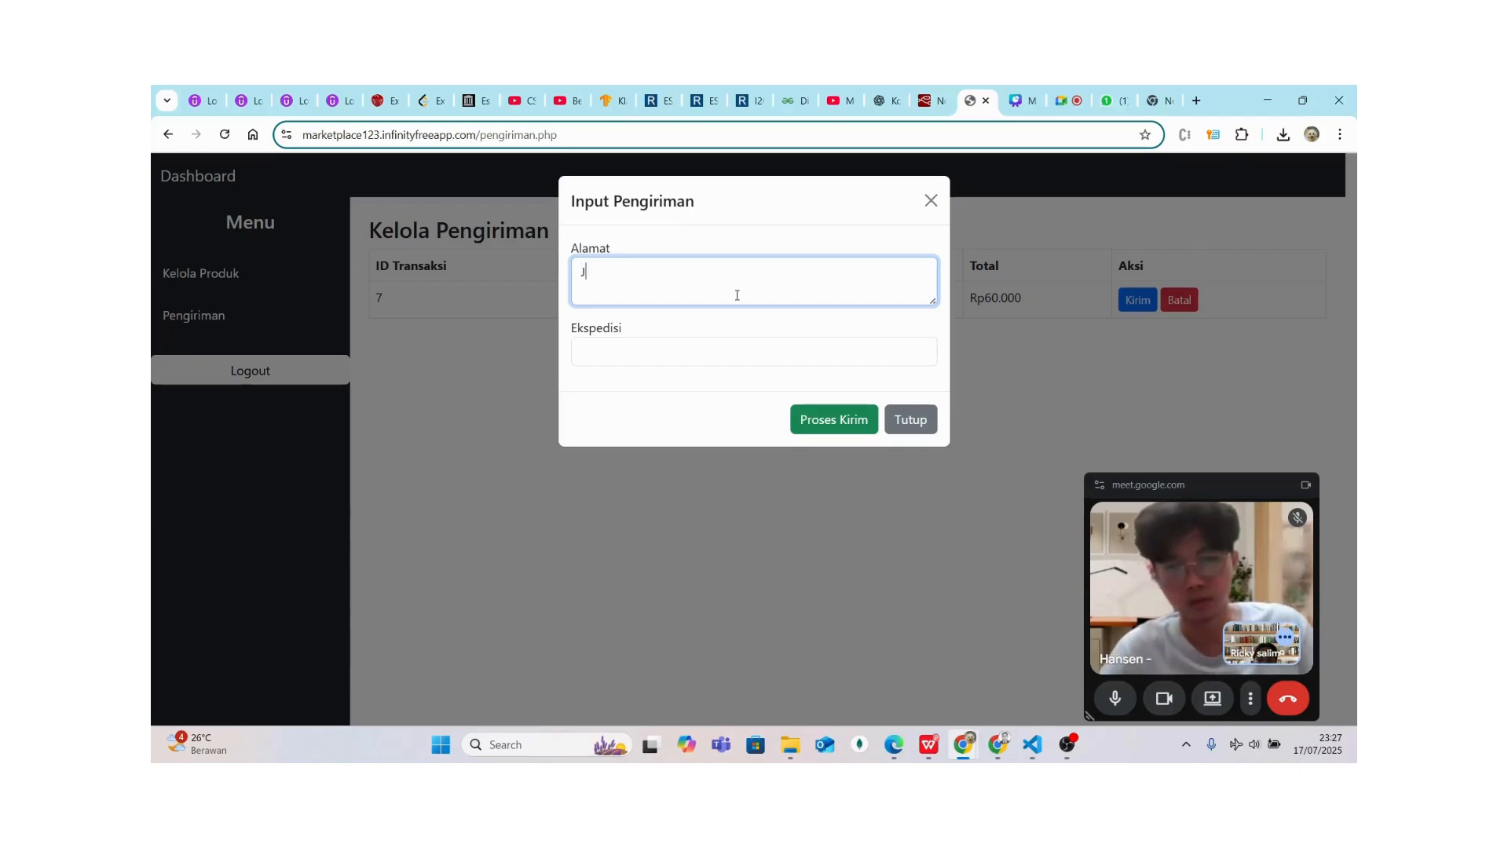
{"action": "type", "text": "Jl.sudirman"}
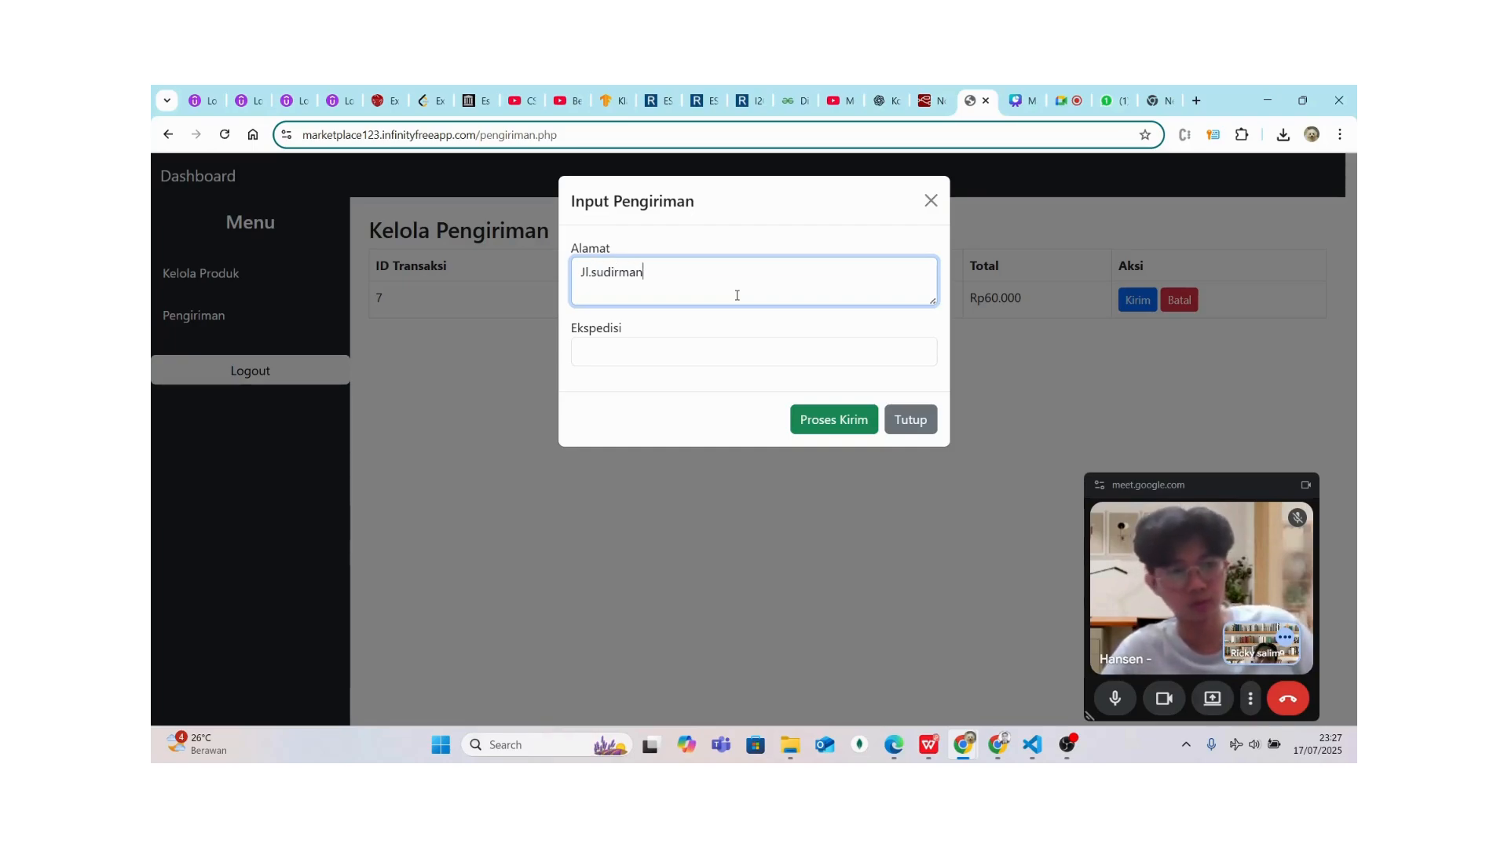
{"action": "left_click", "coordinate": [647, 367]}
{"action": "type", "text": "JNE"}
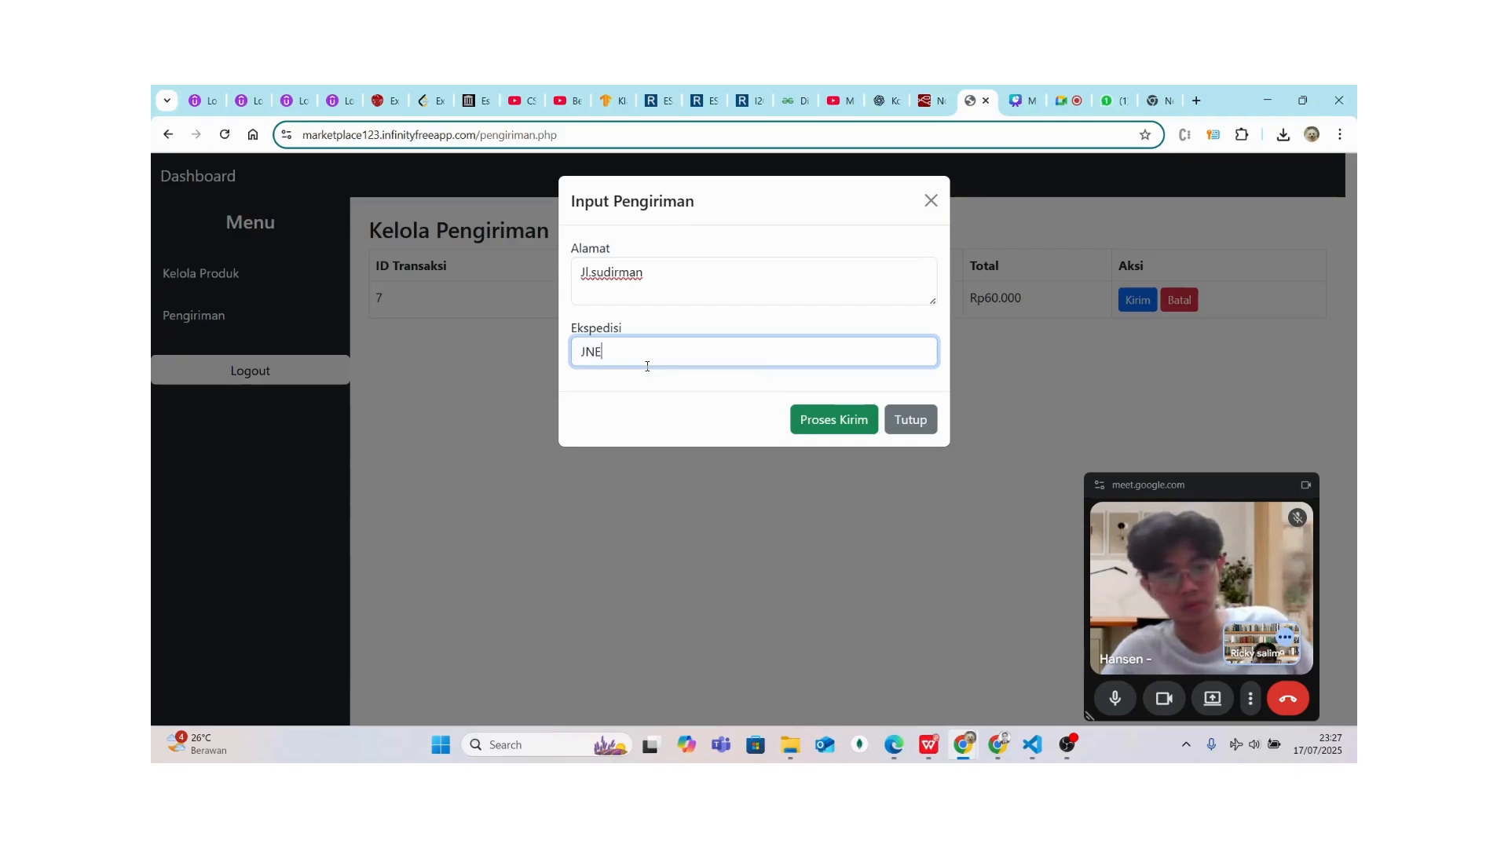
{"action": "left_click", "coordinate": [828, 414]}
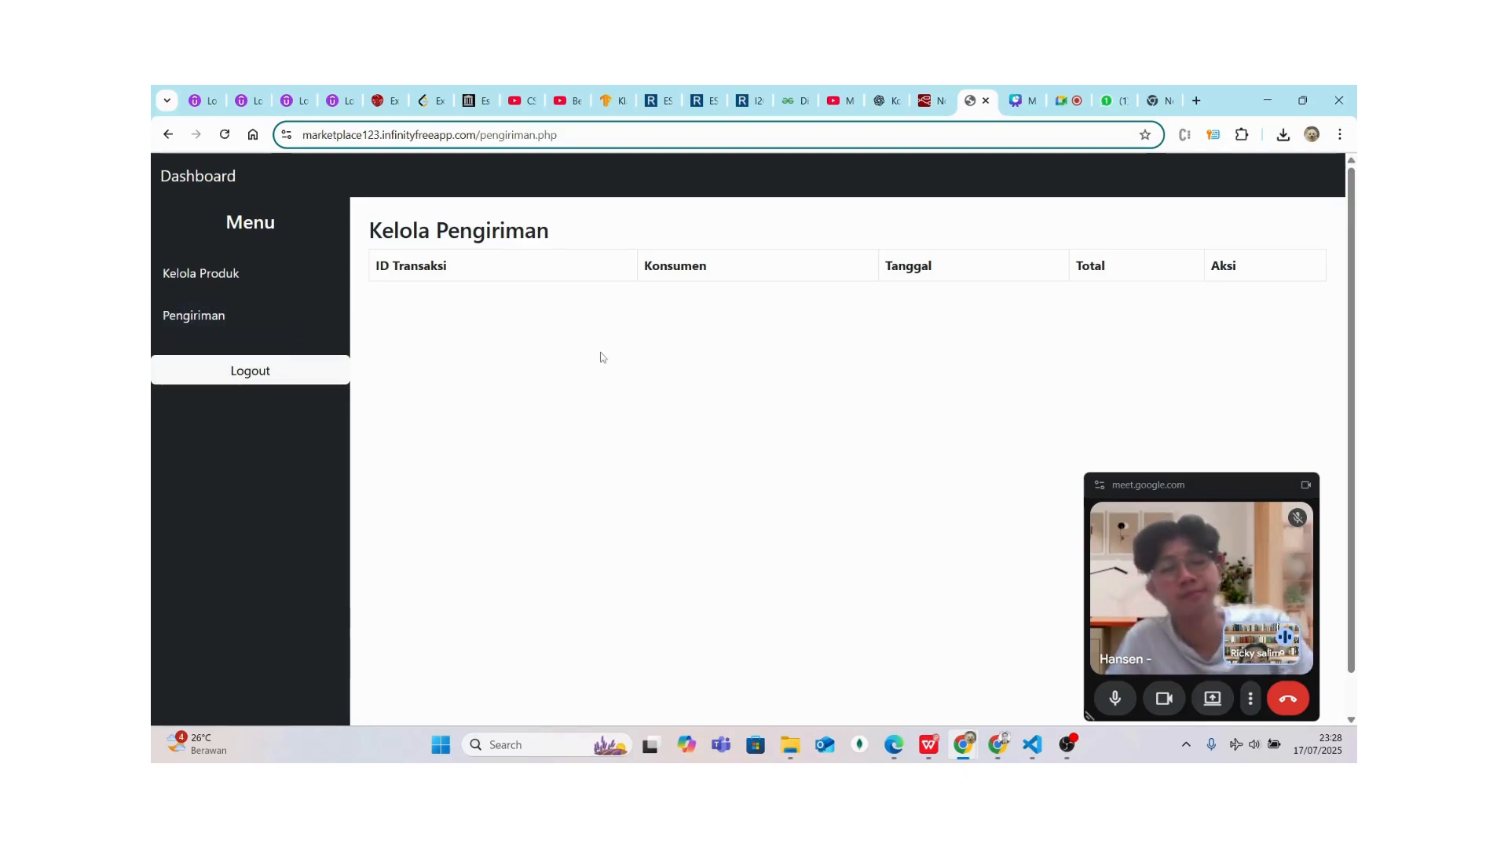
Log out the farmer and sign in with the consumer's saved email and password
{"action": "left_click", "coordinate": [299, 375]}
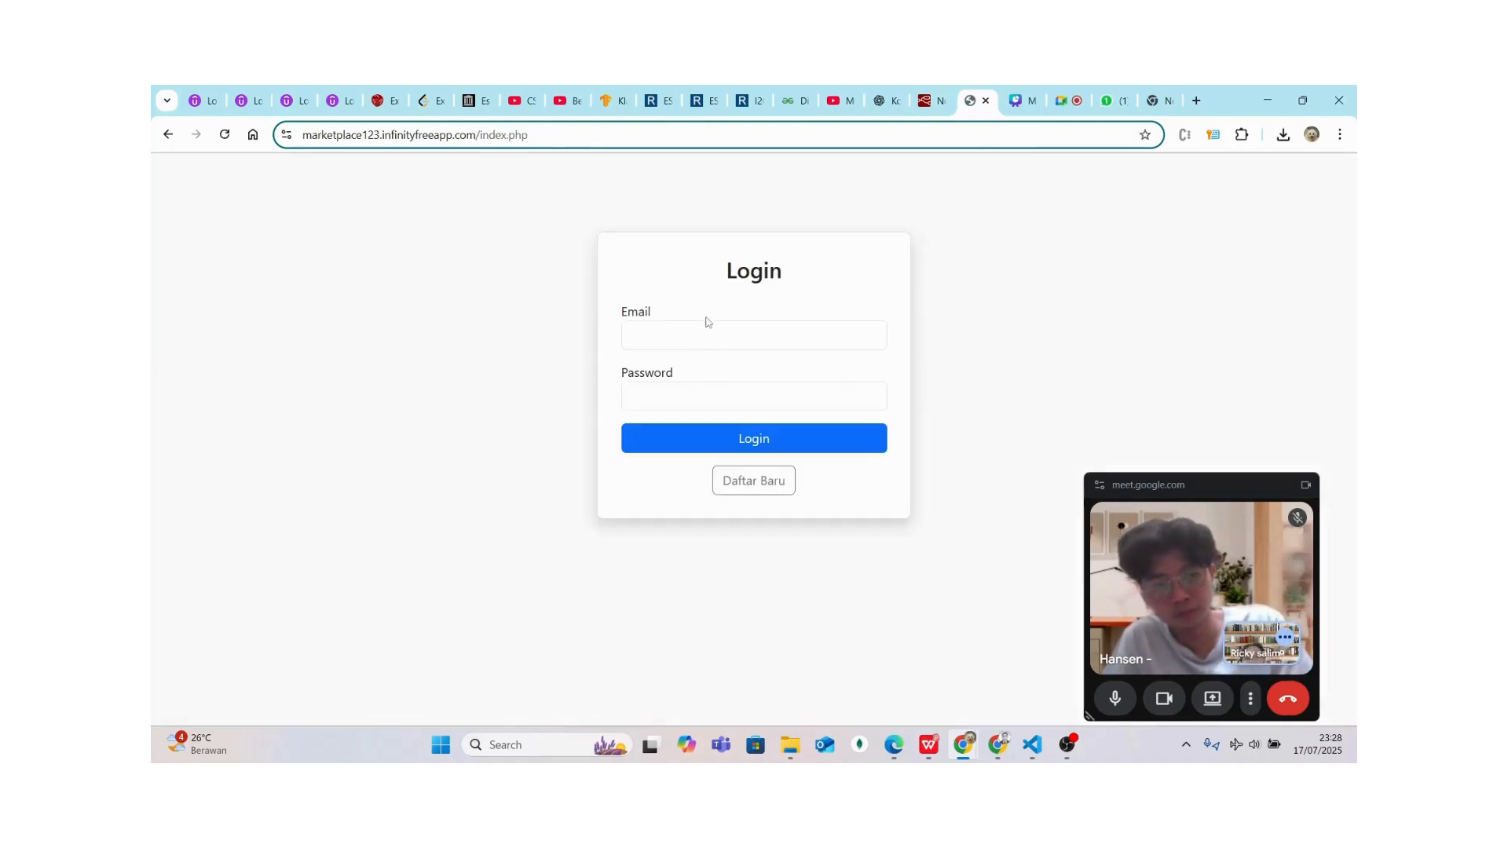
{"action": "left_click", "coordinate": [707, 323]}
{"action": "left_click", "coordinate": [705, 398]}
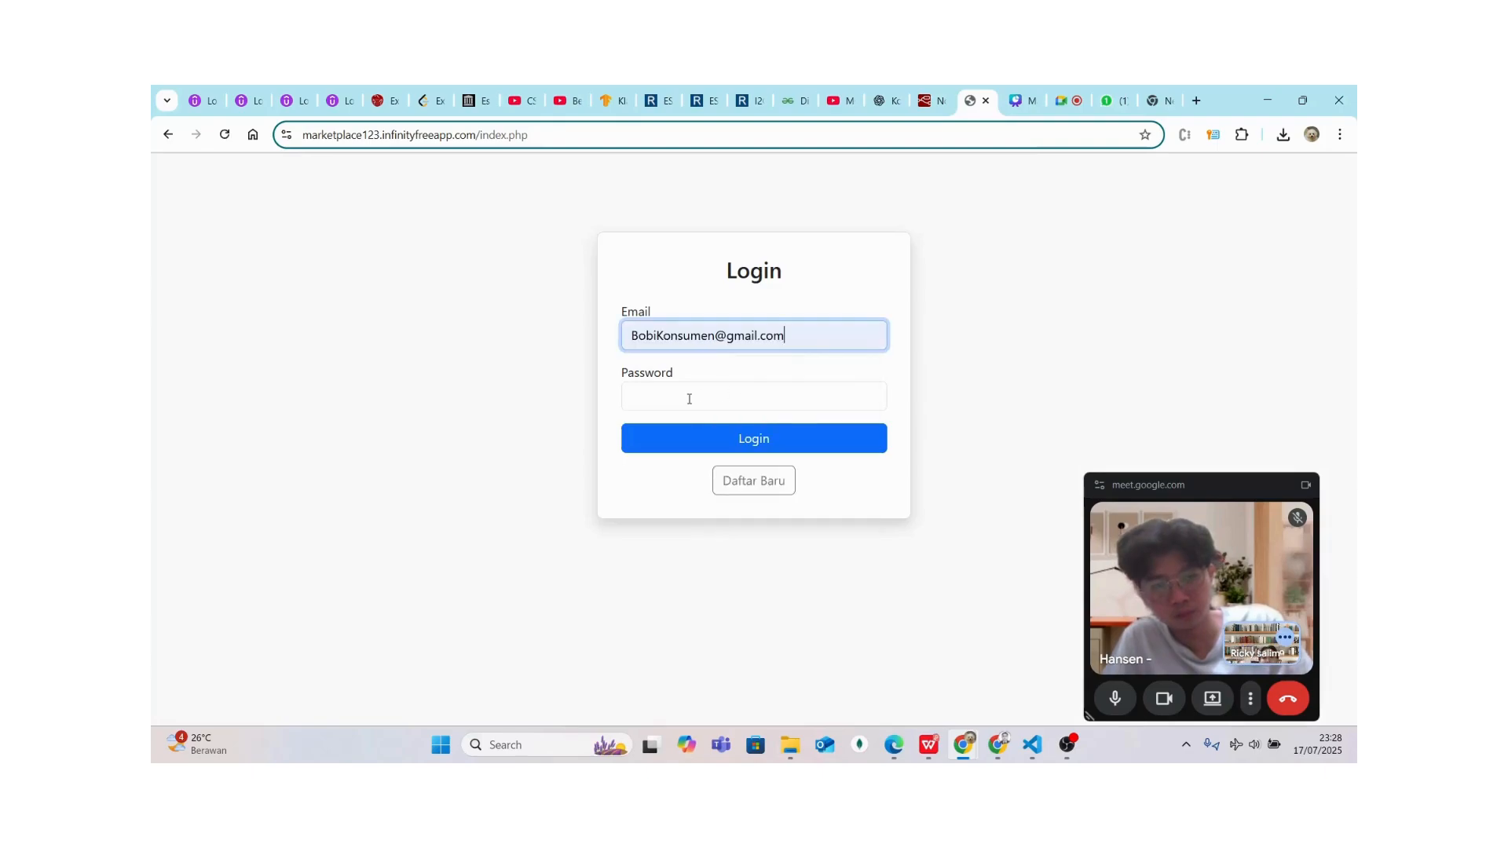
{"action": "left_click", "coordinate": [689, 399]}
{"action": "type", "text": "123"}
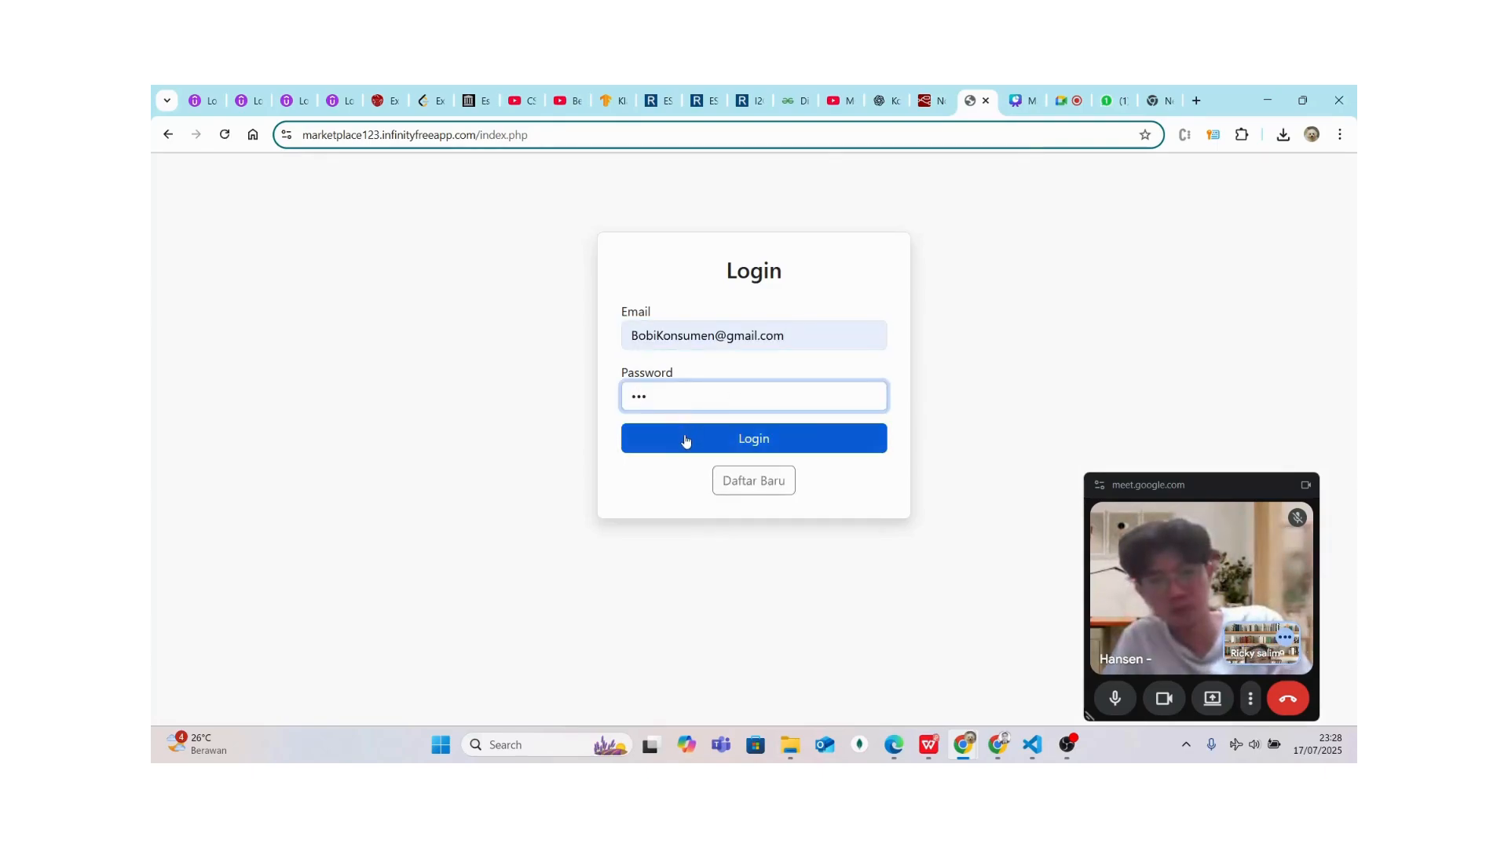
{"action": "left_click", "coordinate": [686, 441]}
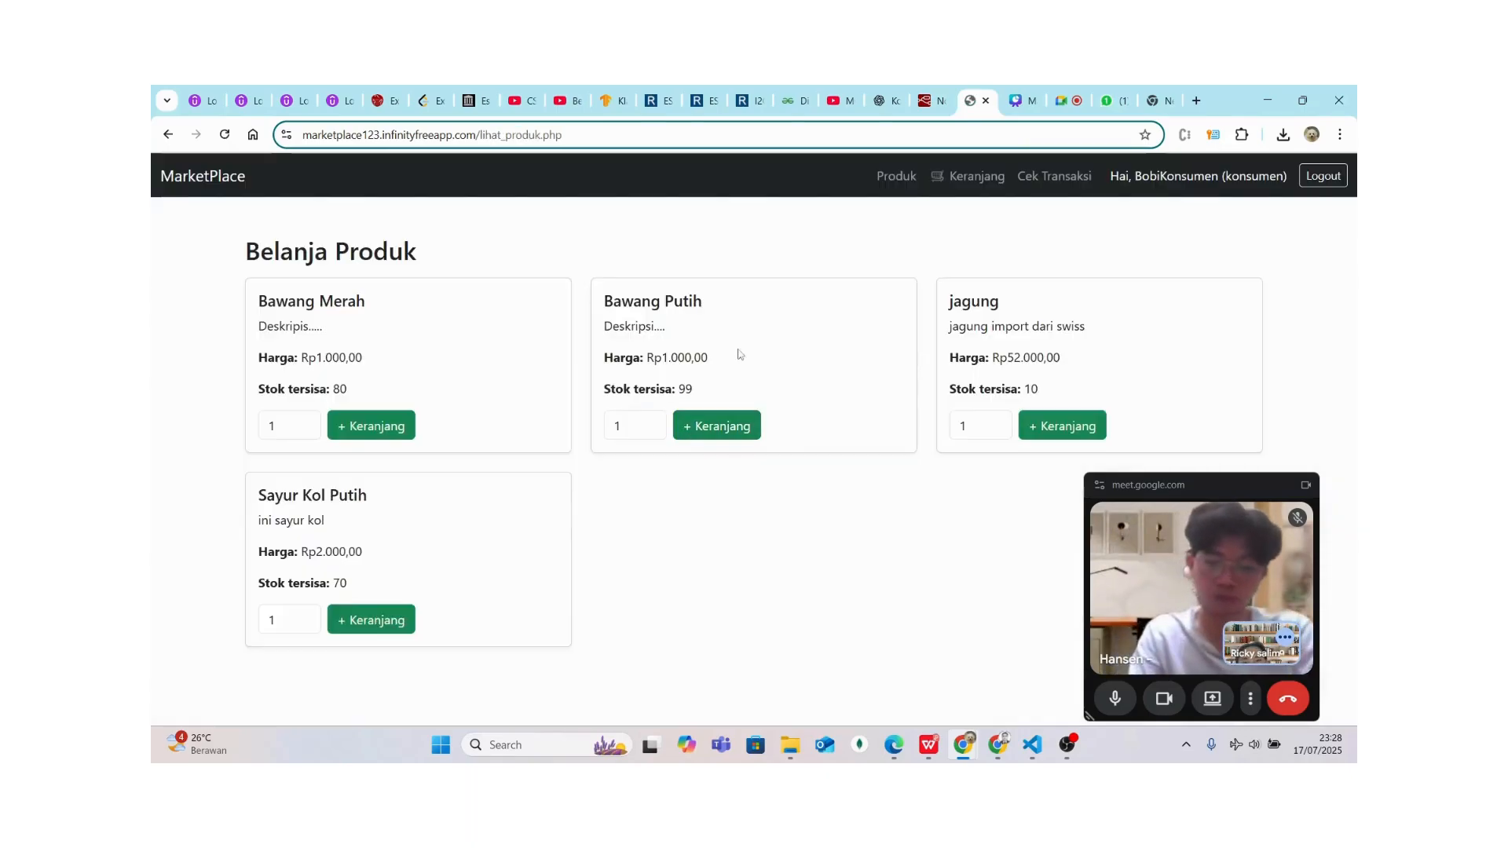
Confirm in Cek Transaksi's Pengiriman tab that transaction 7 is Dikirim via JNE, then log out
{"action": "left_click", "coordinate": [1049, 176]}
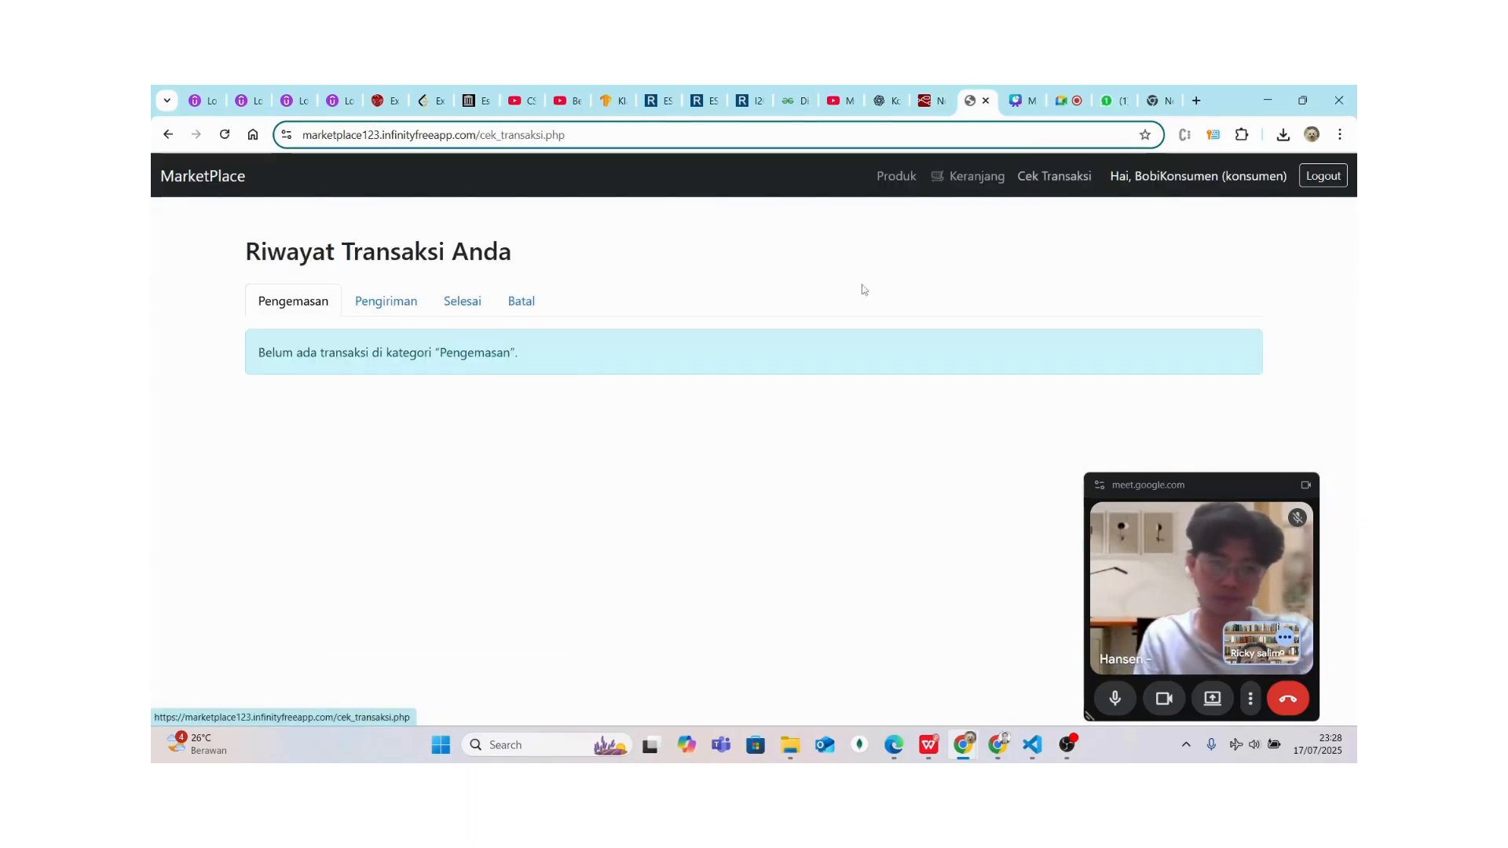
{"action": "left_click", "coordinate": [384, 301]}
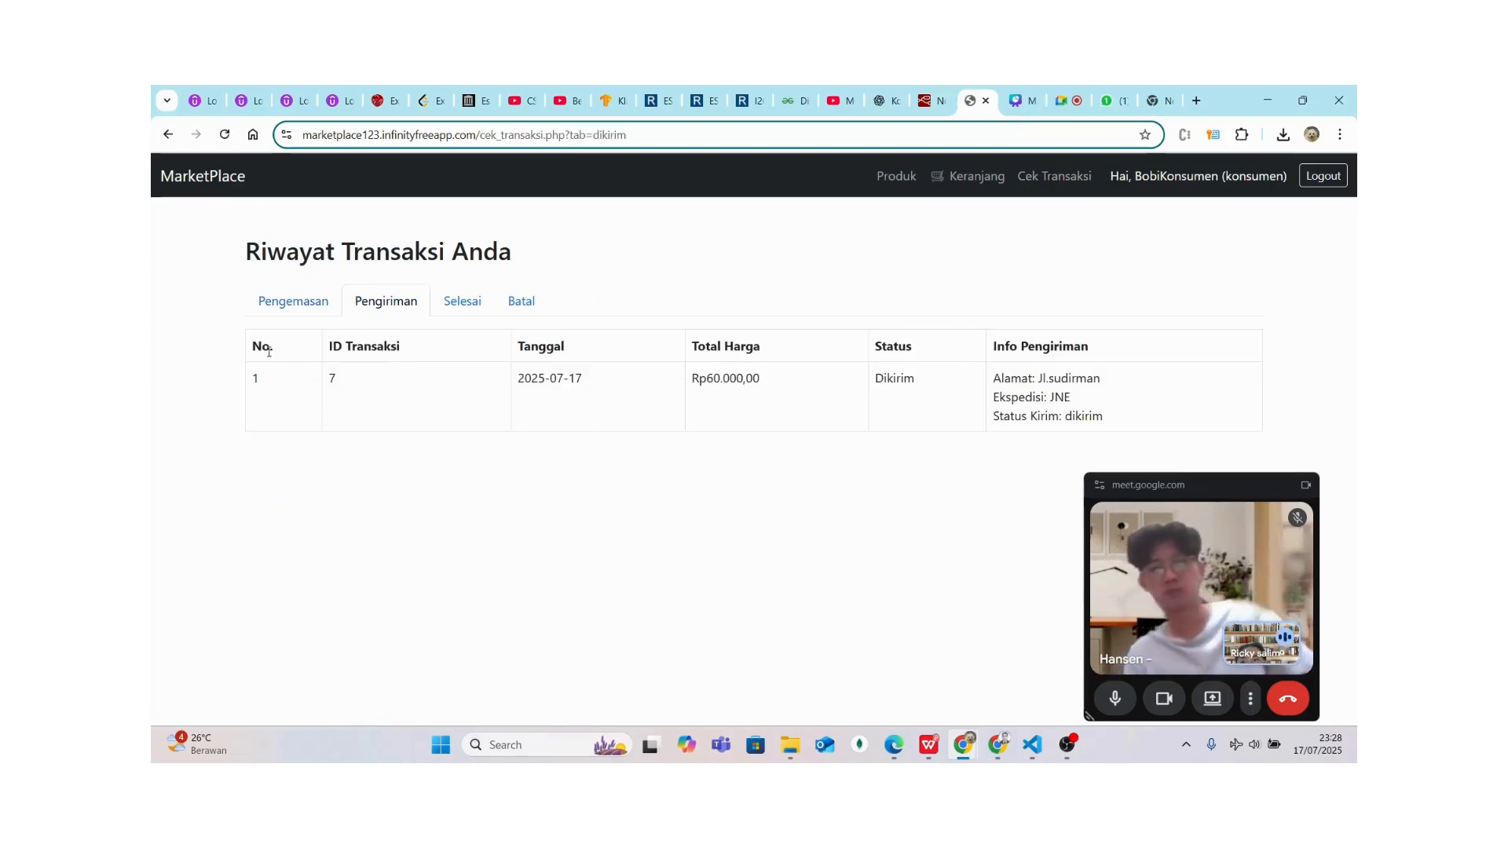
{"action": "left_click_drag", "start_coordinate": [269, 351], "coordinate": [989, 415]}
{"action": "left_click", "coordinate": [935, 410]}
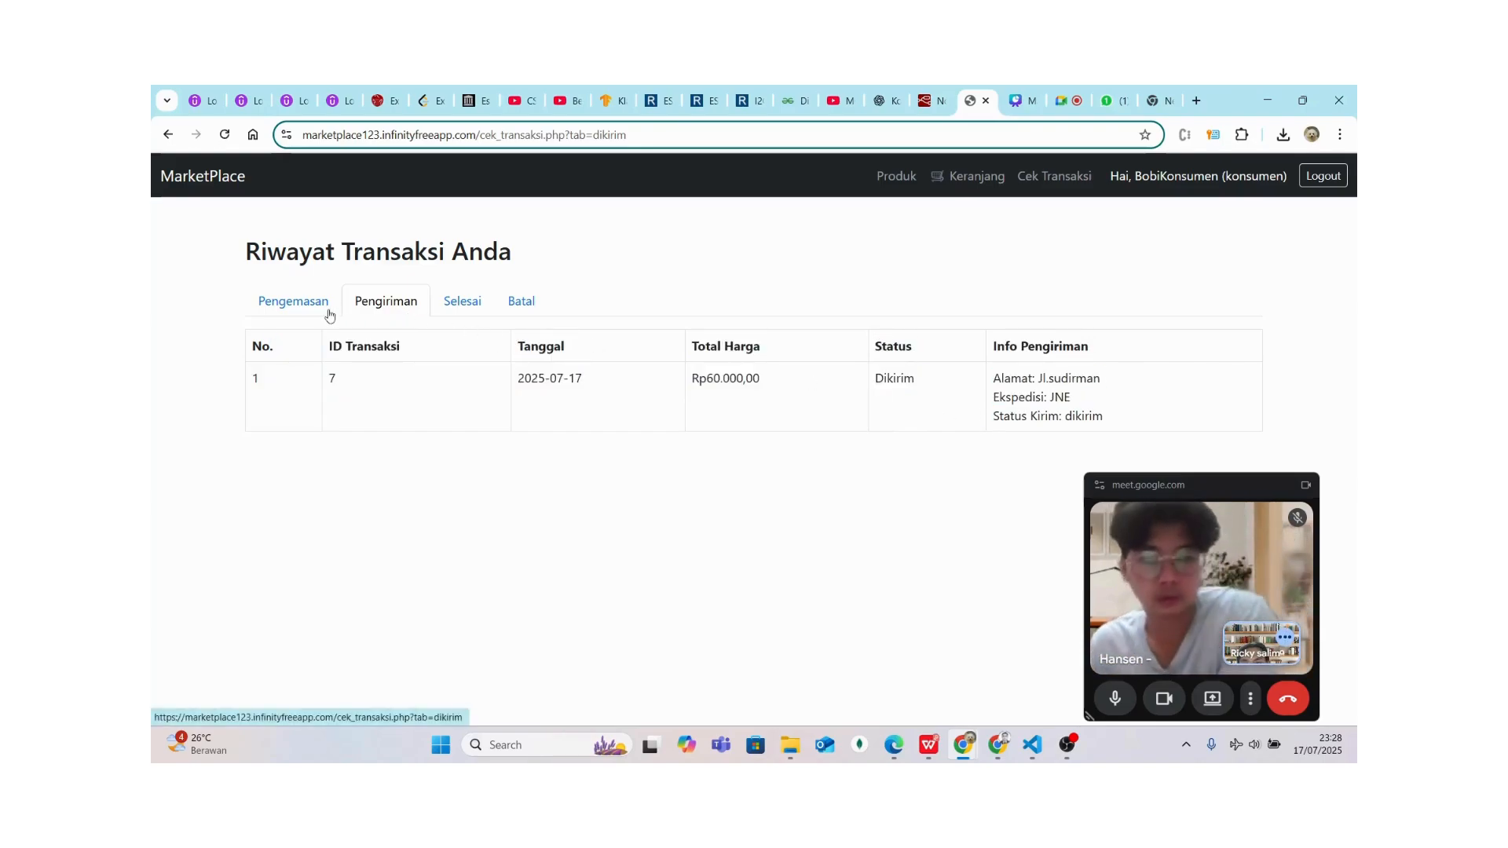
{"action": "left_click", "coordinate": [1324, 178]}
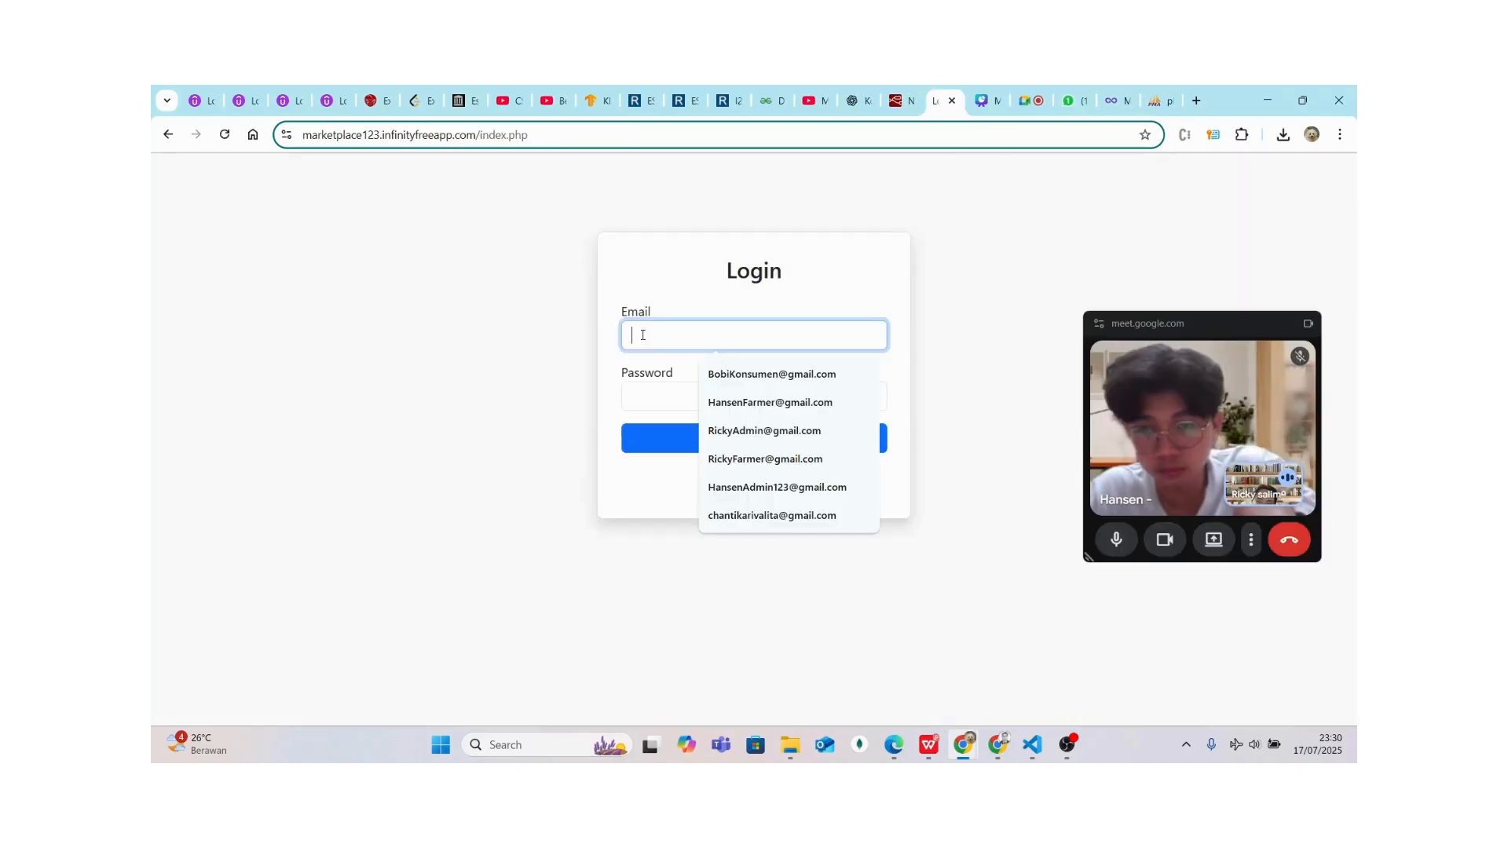
Sign in with the farmer's email and password, dismiss the breach warning, then log out
{"action": "type", "text": "a"}
{"action": "key", "text": "BackSpace"}
{"action": "key", "text": "BackSpace"}
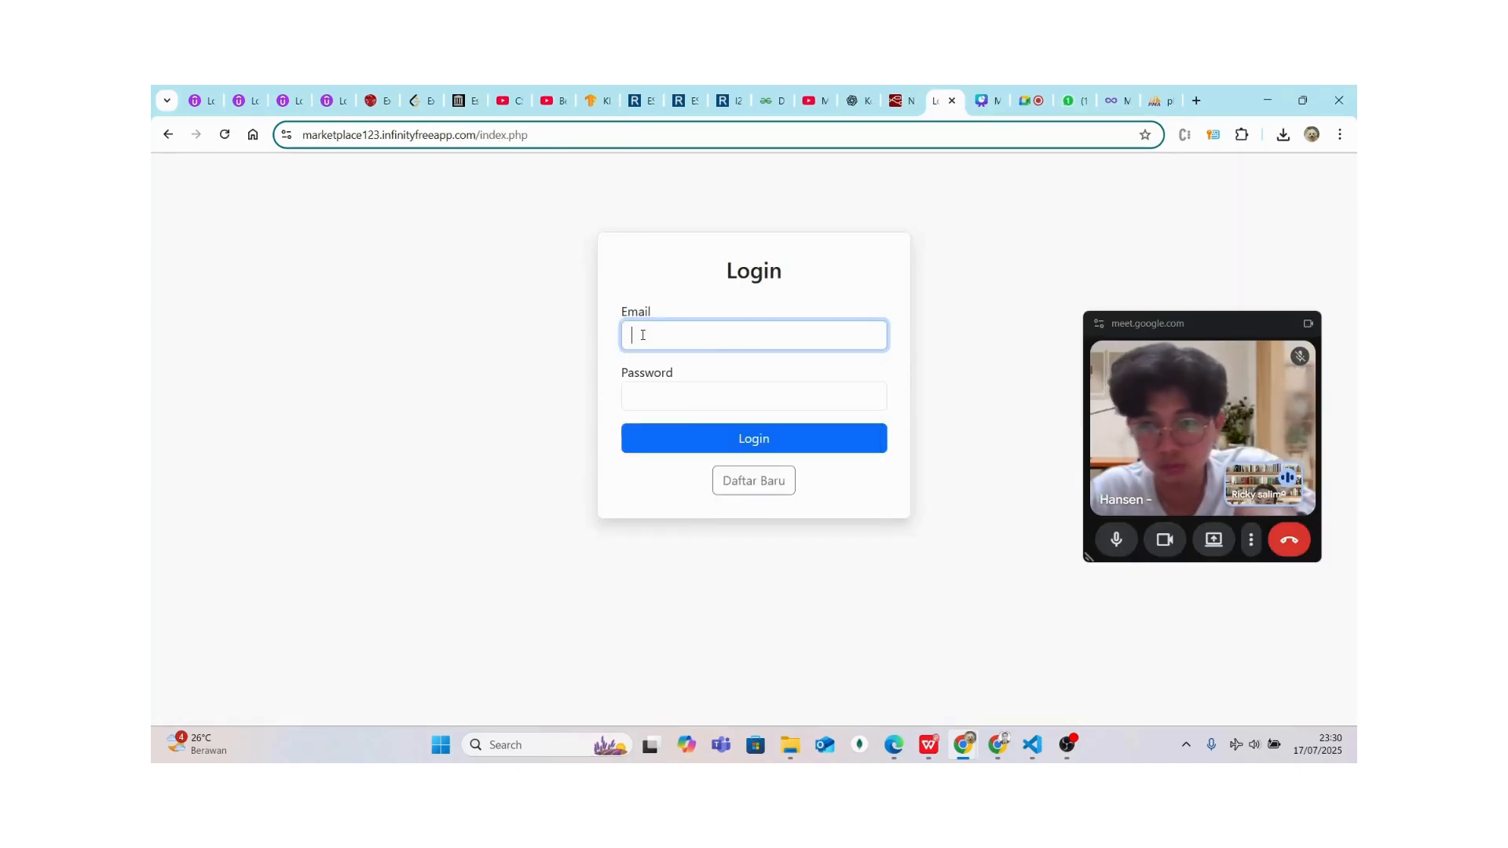
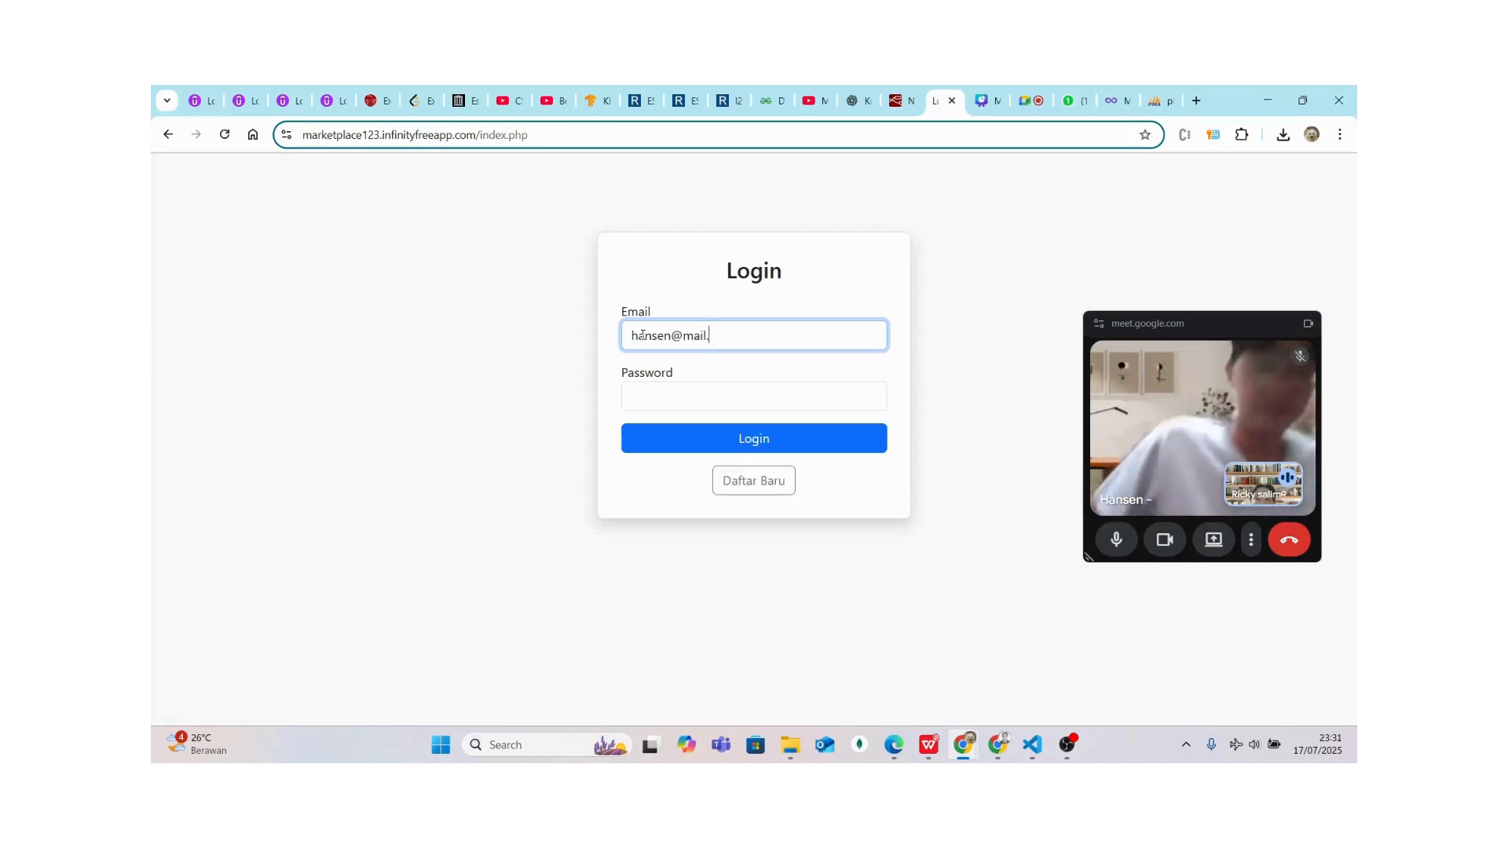
{"action": "left_click", "coordinate": [667, 399]}
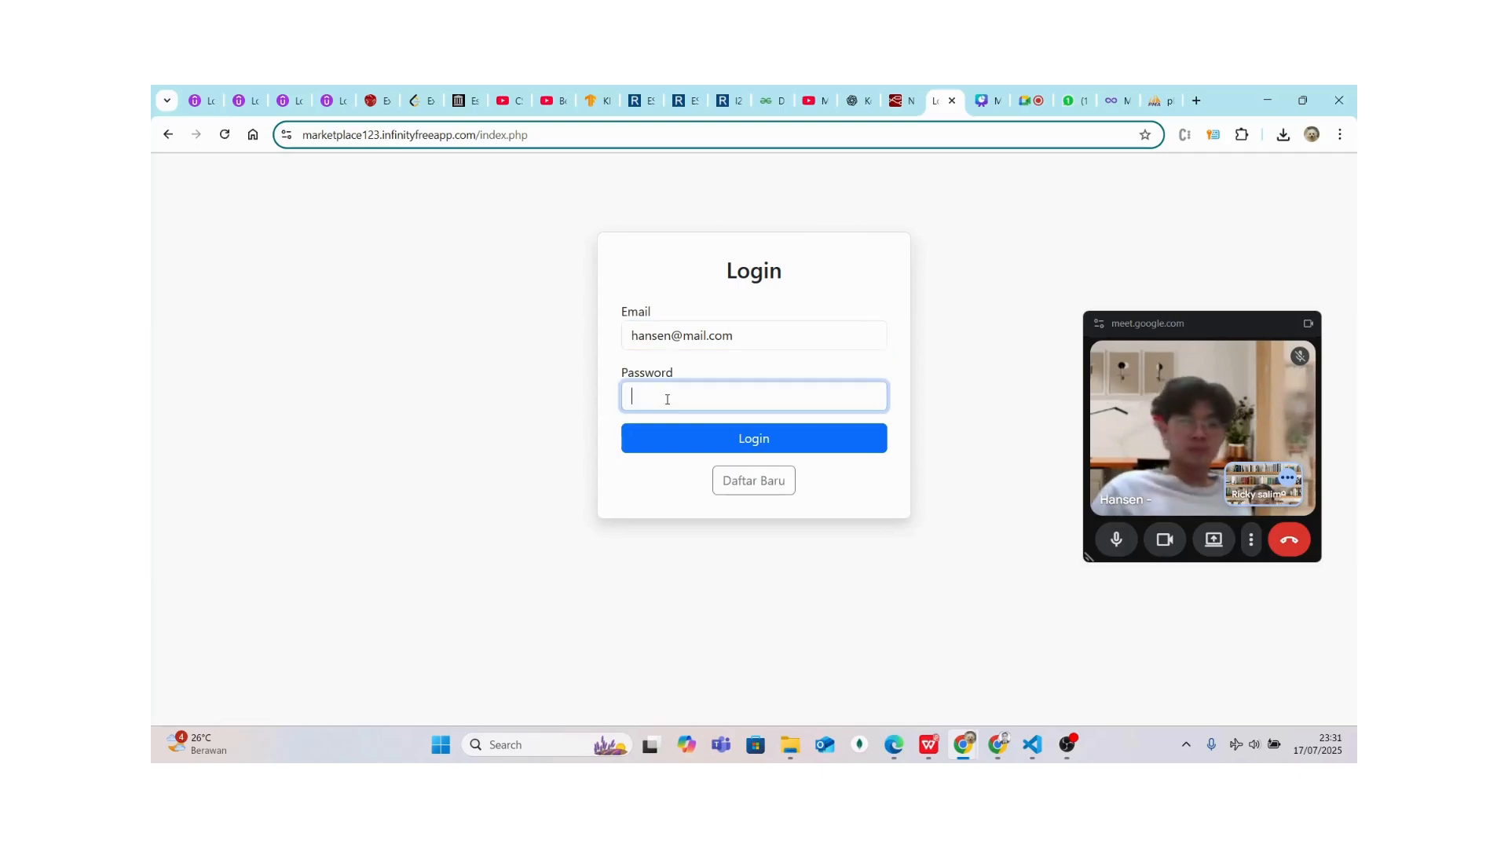
{"action": "type", "text": "••••••"}
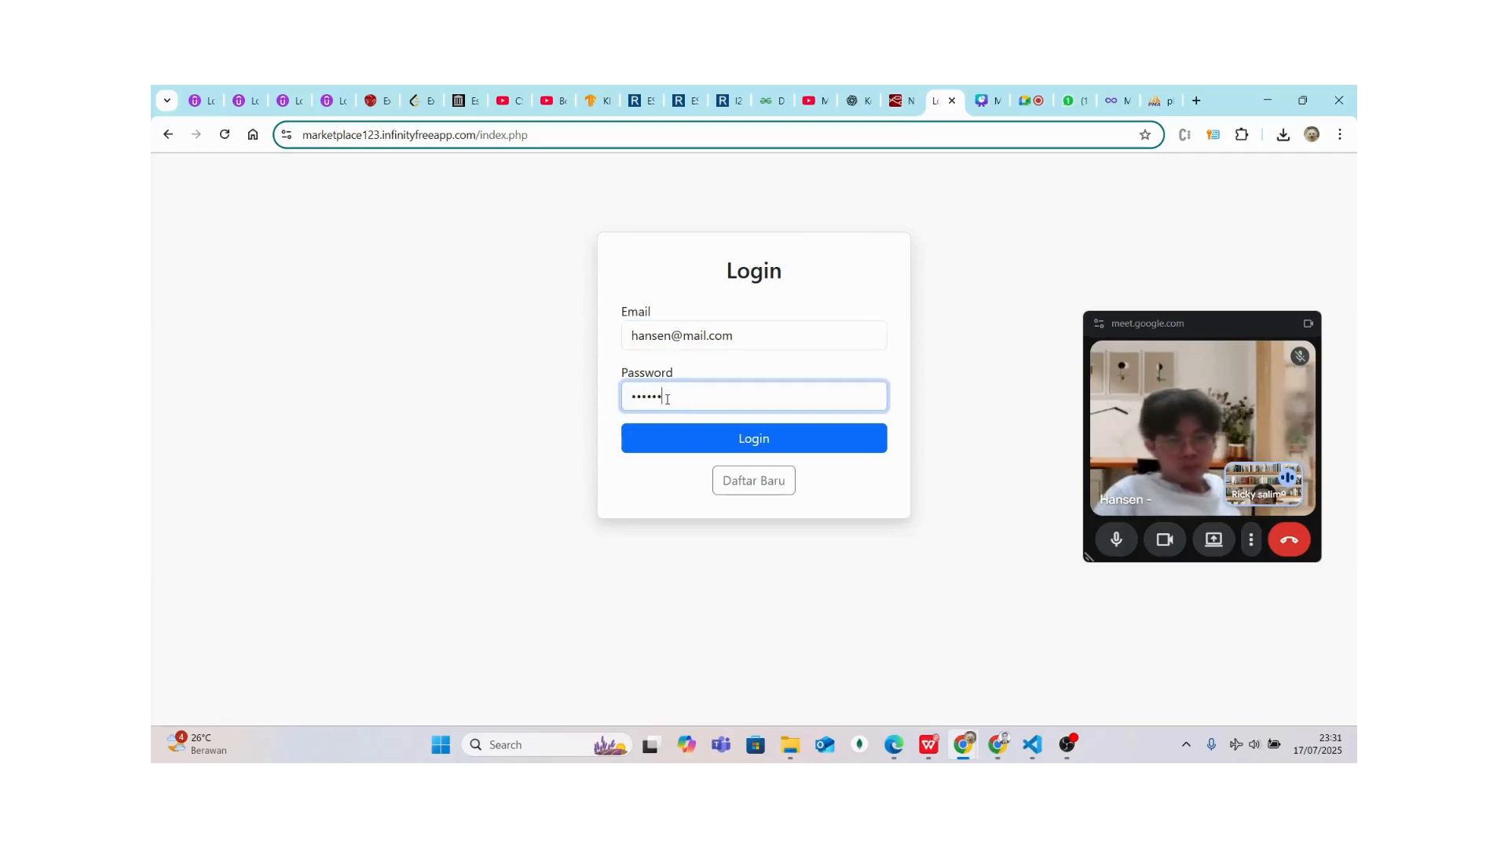
{"action": "type", "text": "••"}
{"action": "left_click", "coordinate": [672, 443]}
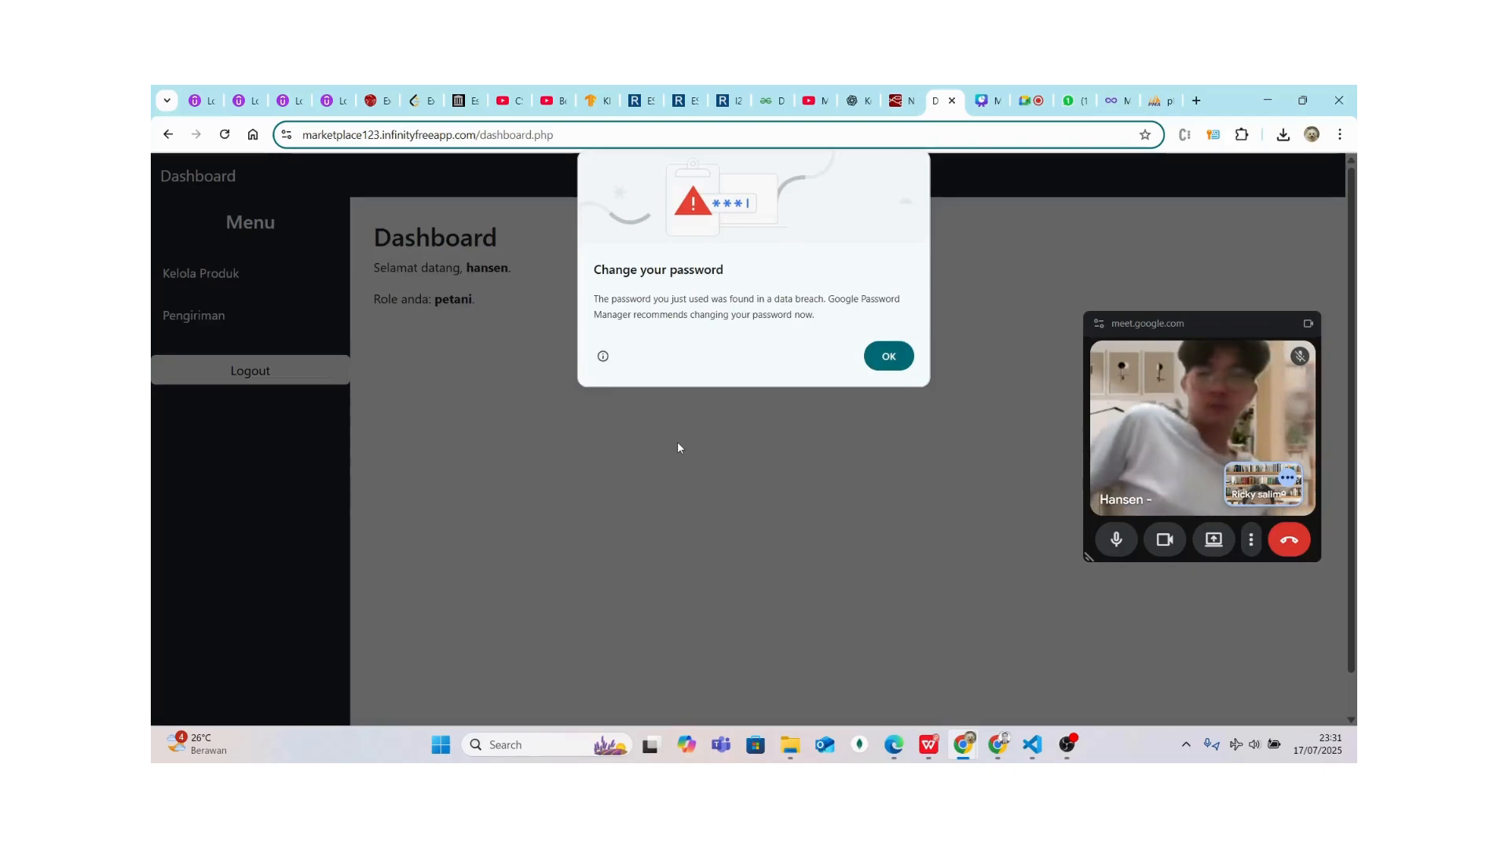
{"action": "left_click", "coordinate": [870, 364]}
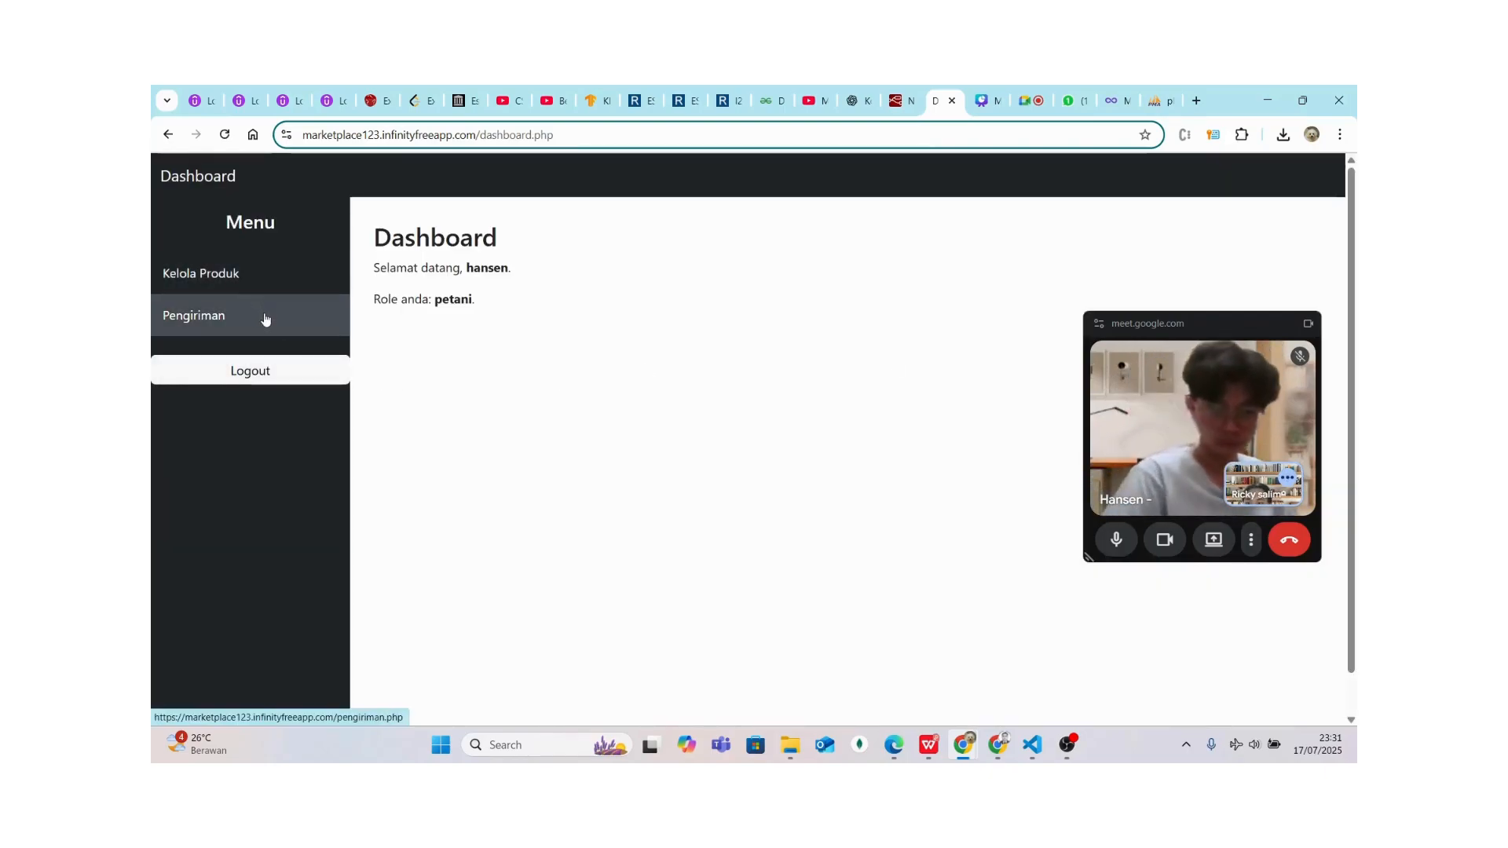
{"action": "left_click", "coordinate": [257, 385]}
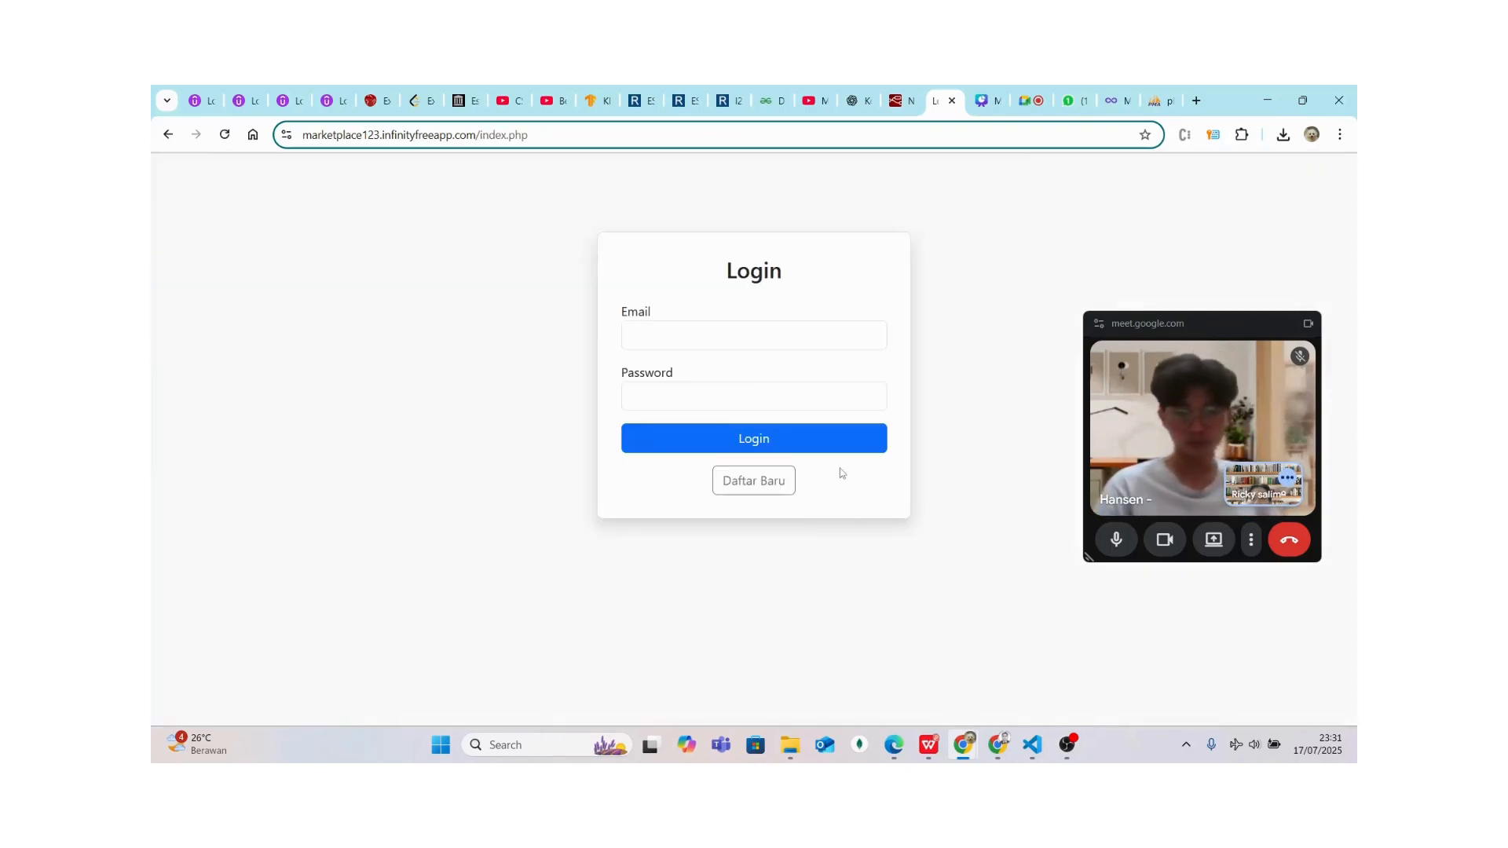
Log in with the saved consumer email and its password
{"action": "left_click", "coordinate": [719, 335]}
{"action": "left_click", "coordinate": [704, 375]}
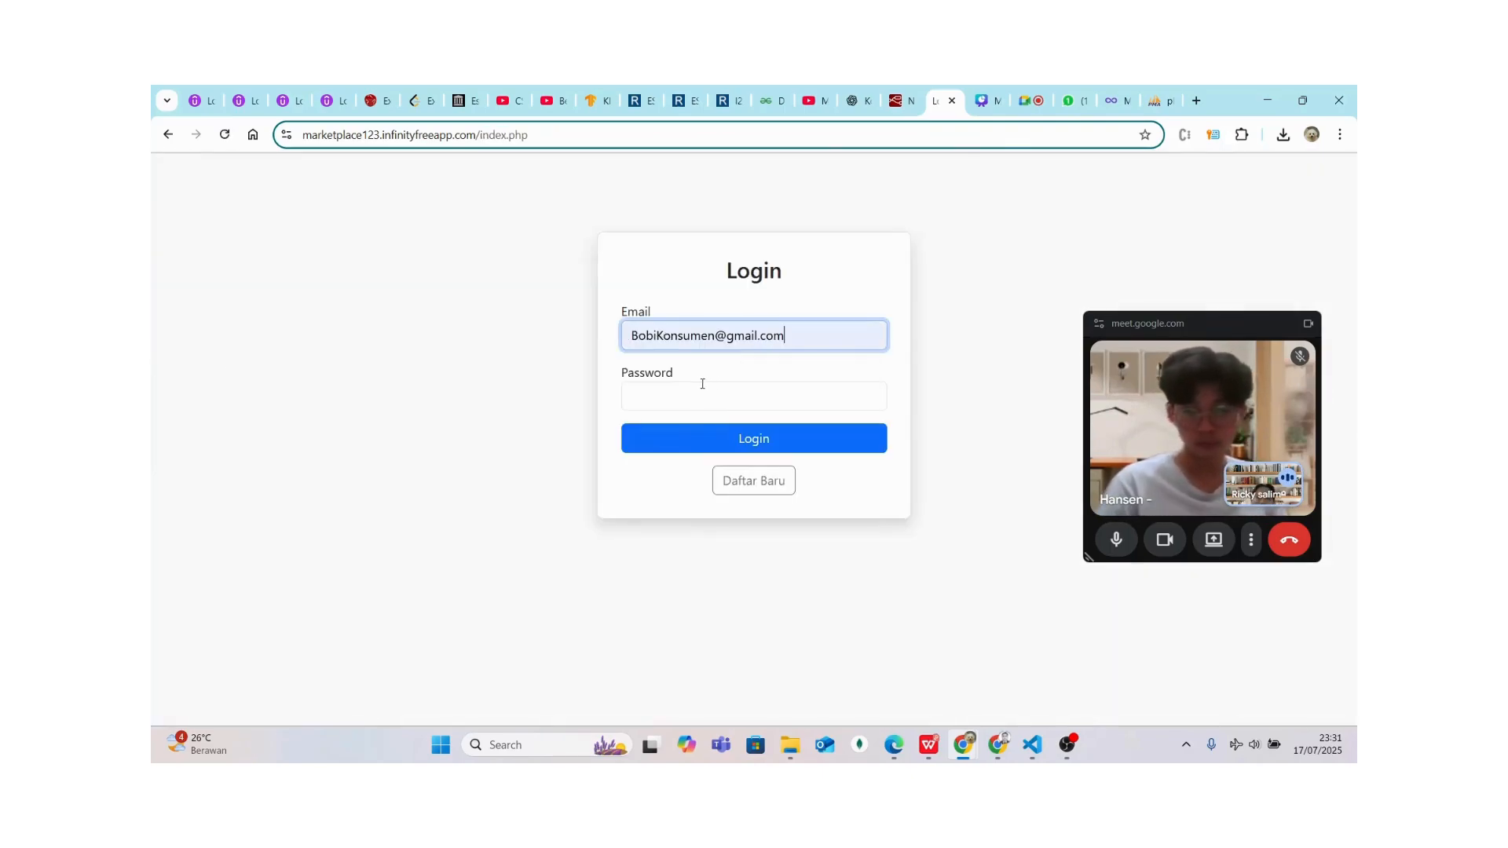
{"action": "left_click", "coordinate": [701, 384]}
{"action": "type", "text": "123"}
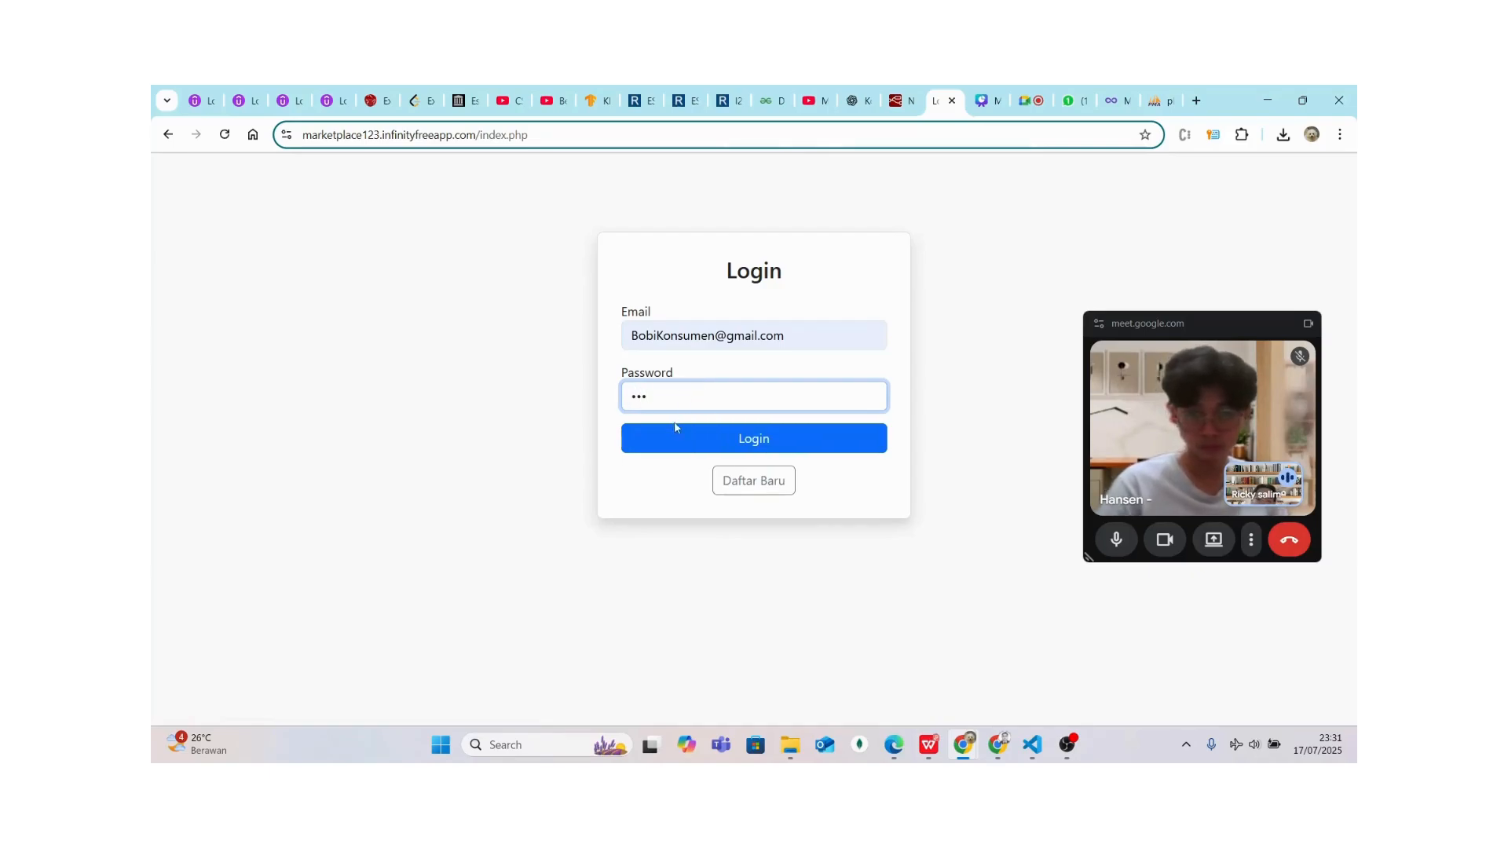
{"action": "left_click", "coordinate": [666, 443]}
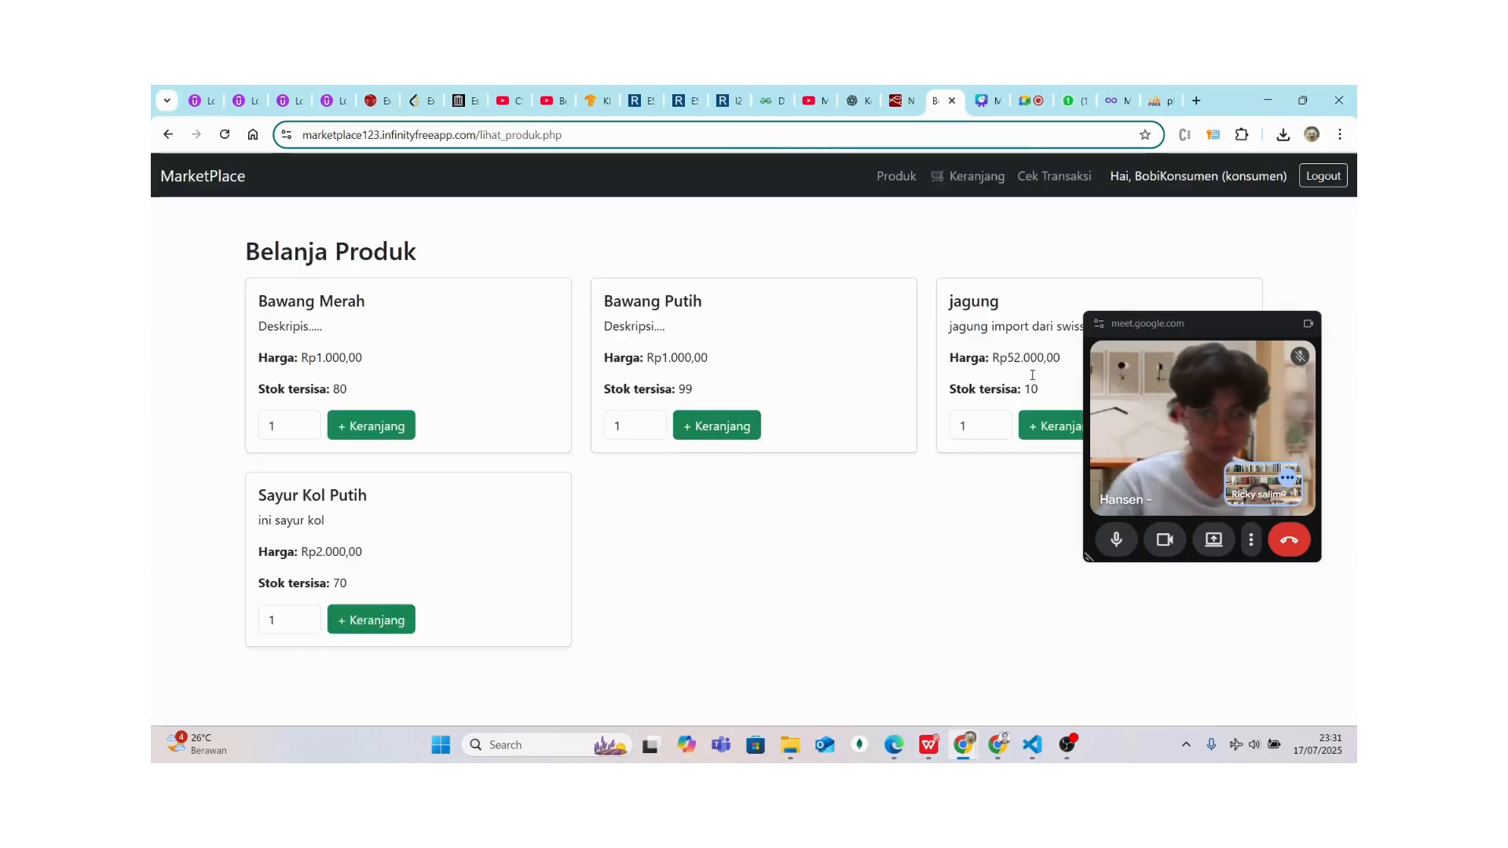
Set the jagung quantity to 10 and add it to the cart
{"action": "left_click", "coordinate": [975, 423]}
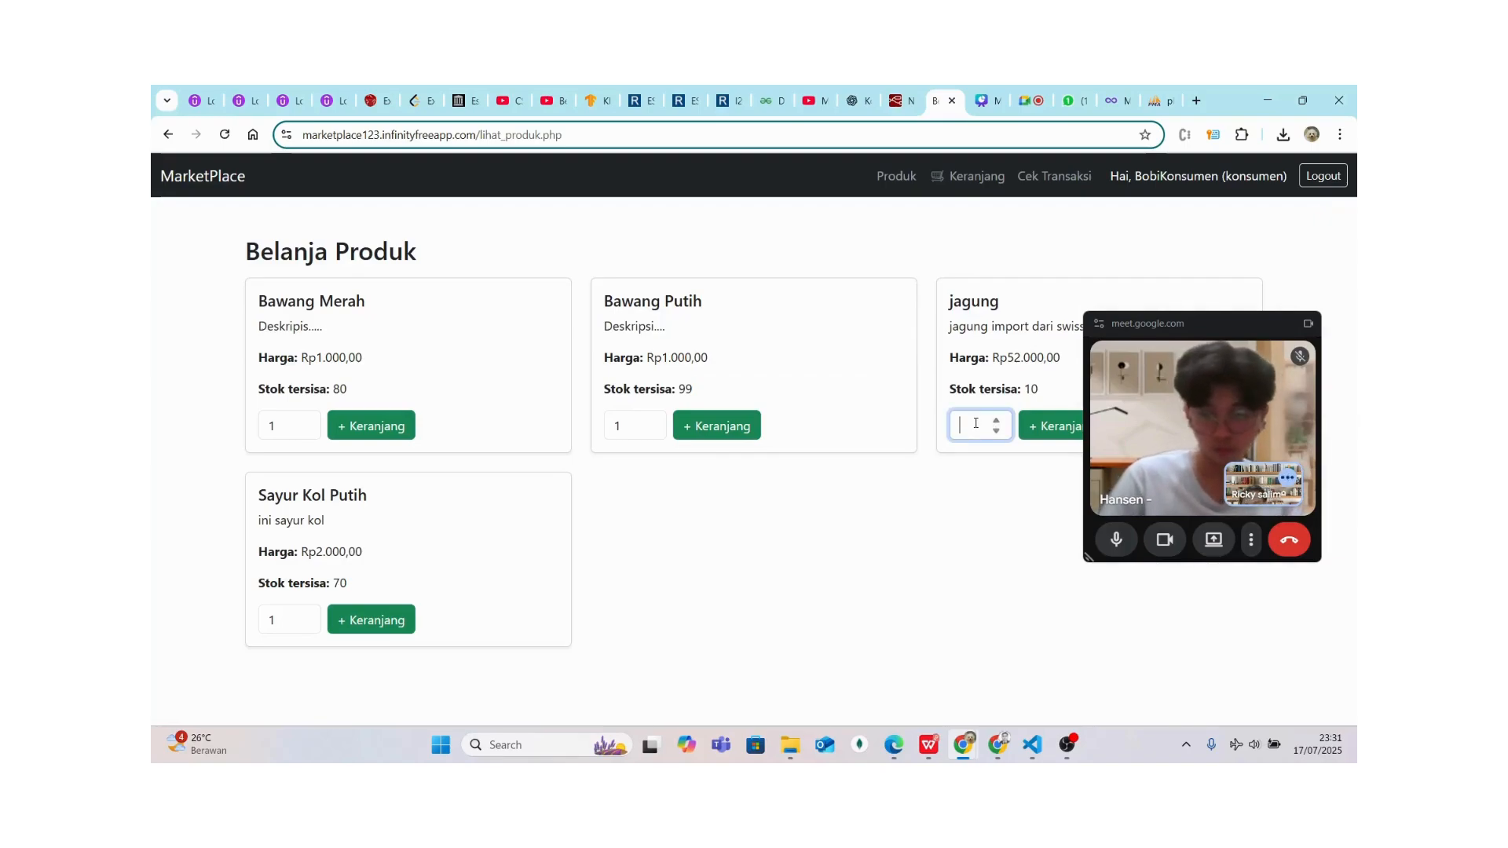
{"action": "key", "text": "BackSpace"}
{"action": "type", "text": "5"}
{"action": "key", "text": "BackSpace"}
{"action": "type", "text": "19"}
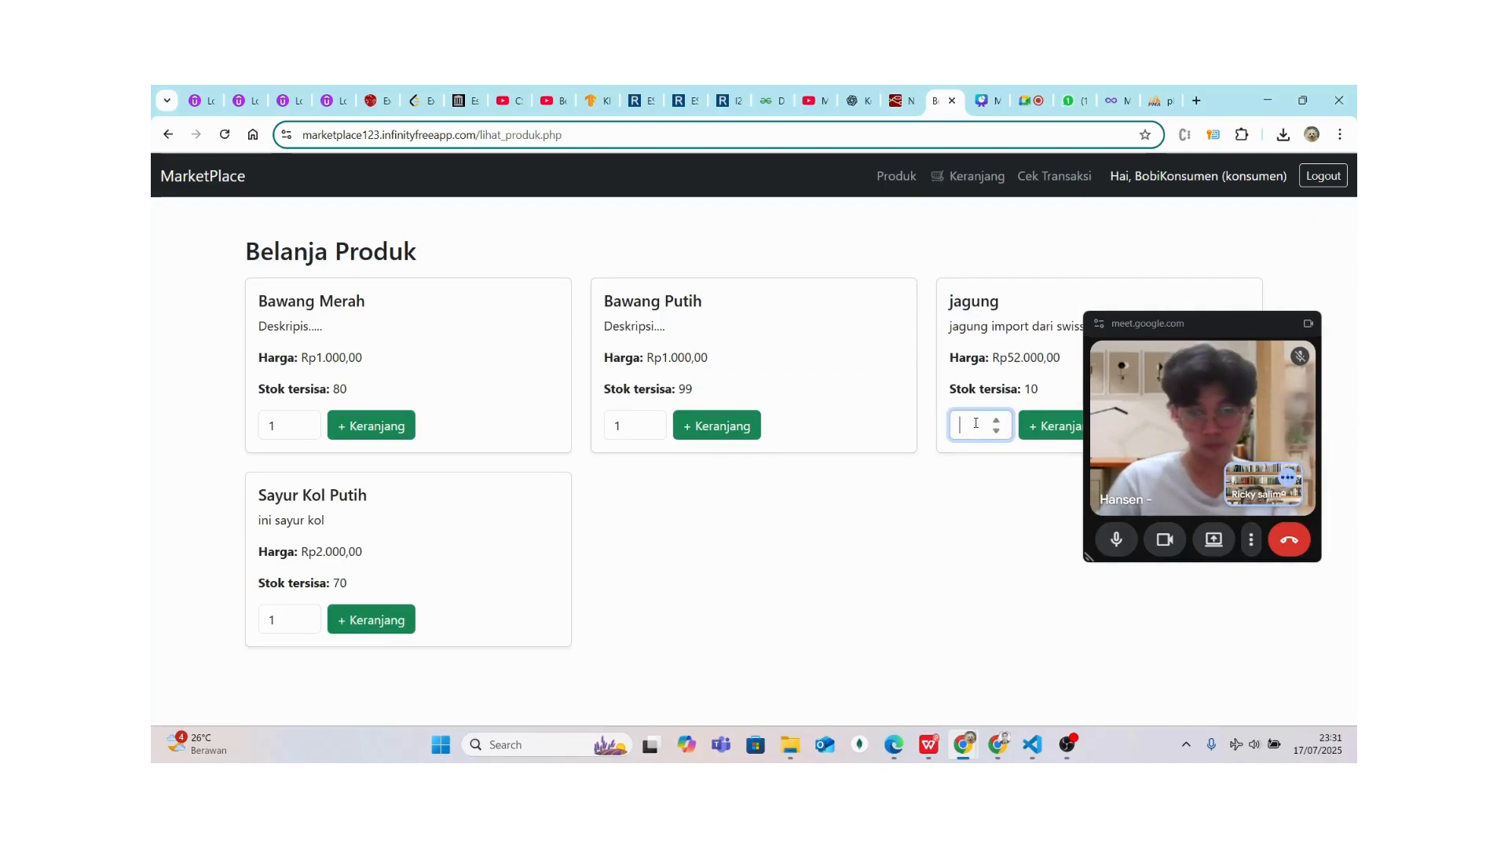
{"action": "key", "text": "BackSpace"}
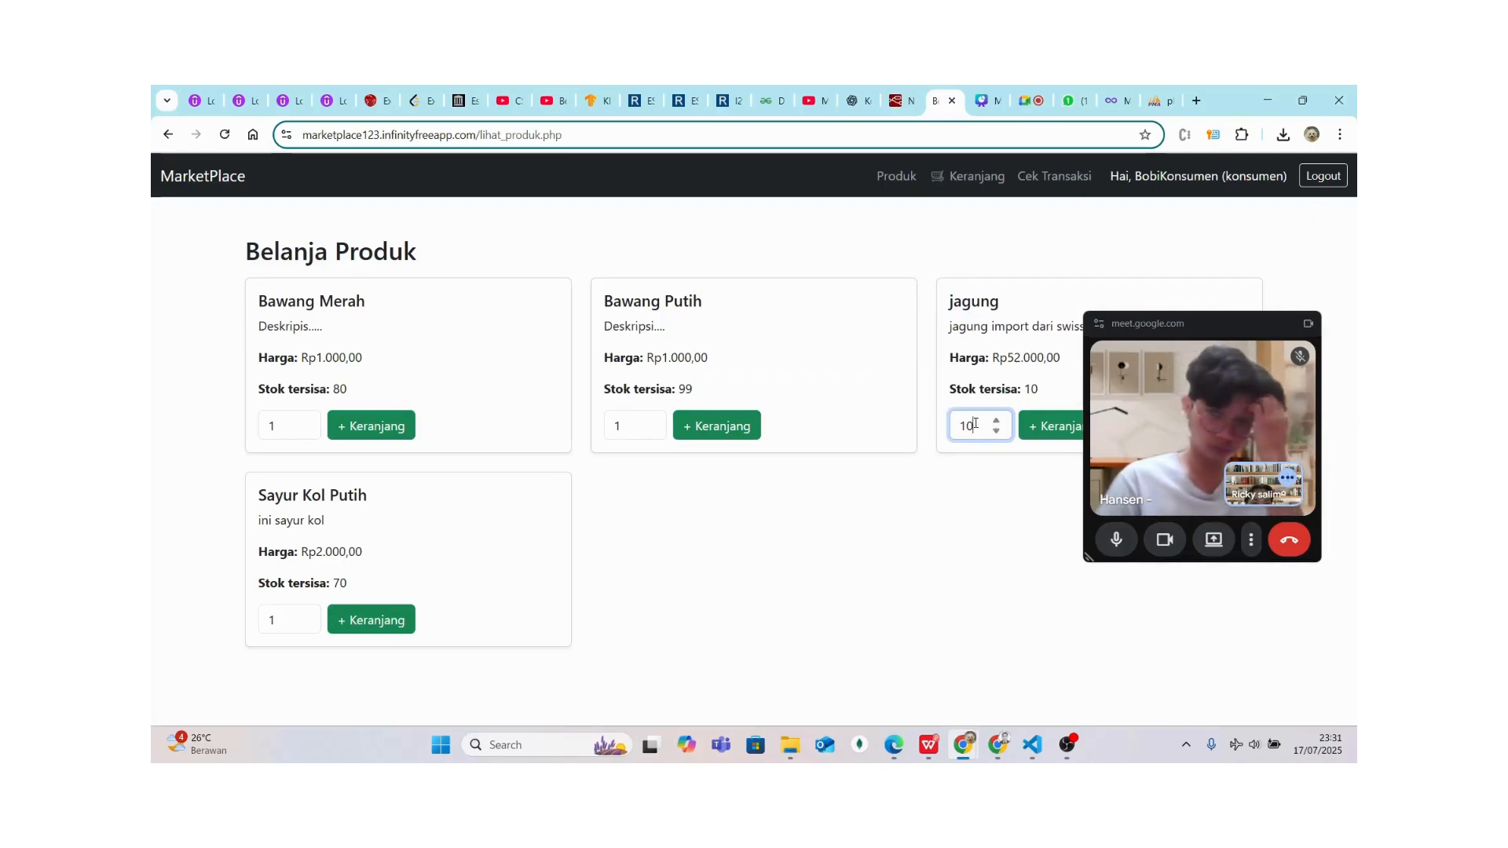
{"action": "type", "text": "0"}
{"action": "left_click_drag", "start_coordinate": [1134, 312], "coordinate": [1066, 415]}
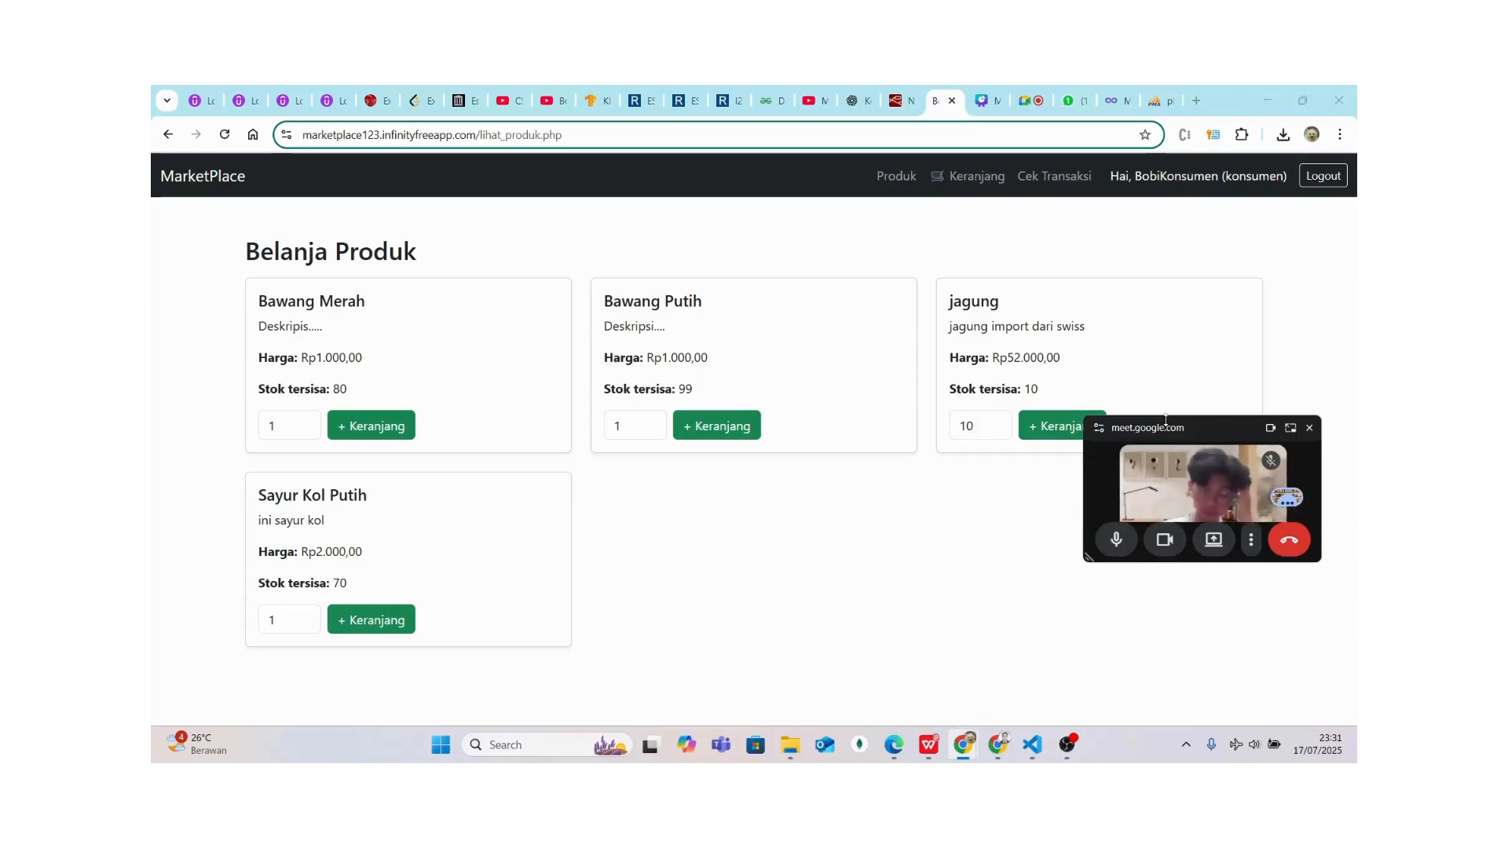
{"action": "left_click", "coordinate": [1067, 418]}
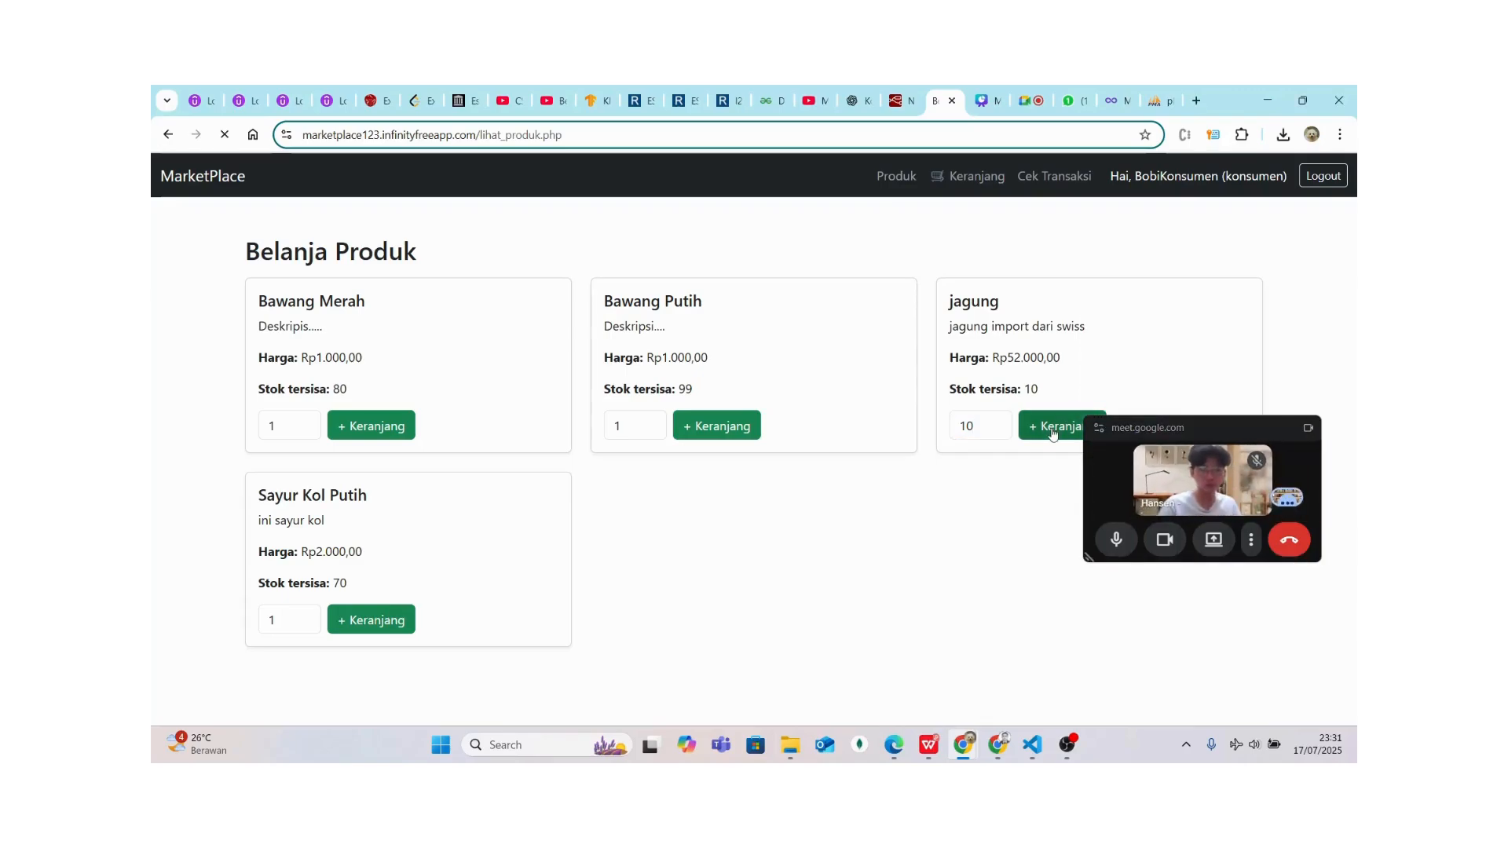
Check out the cart of 10 jagung totalling Rp520.000,00 and acknowledge the success message
{"action": "left_click", "coordinate": [972, 195]}
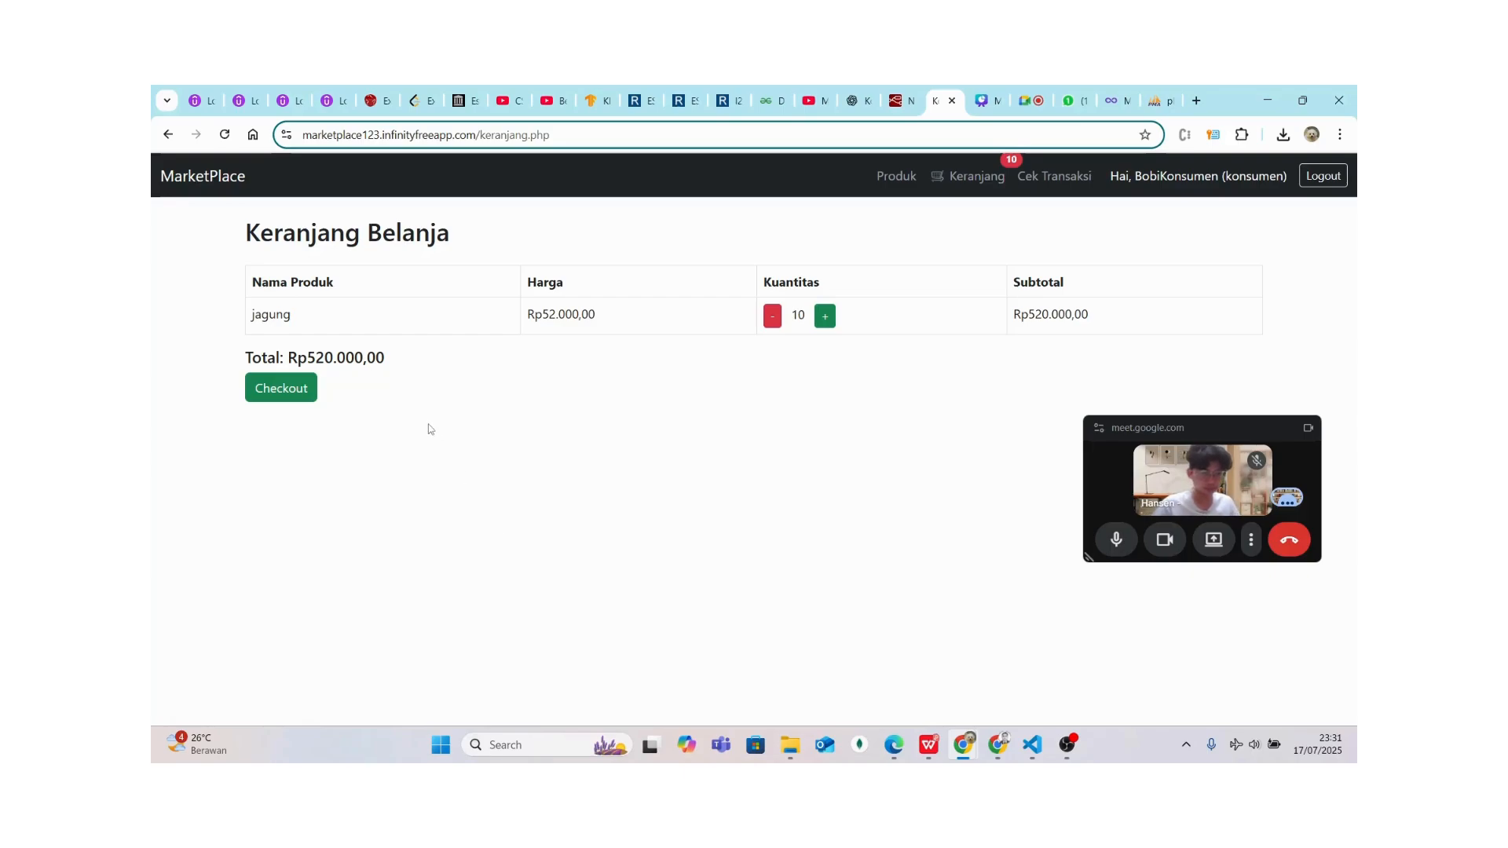
{"action": "left_click", "coordinate": [296, 392]}
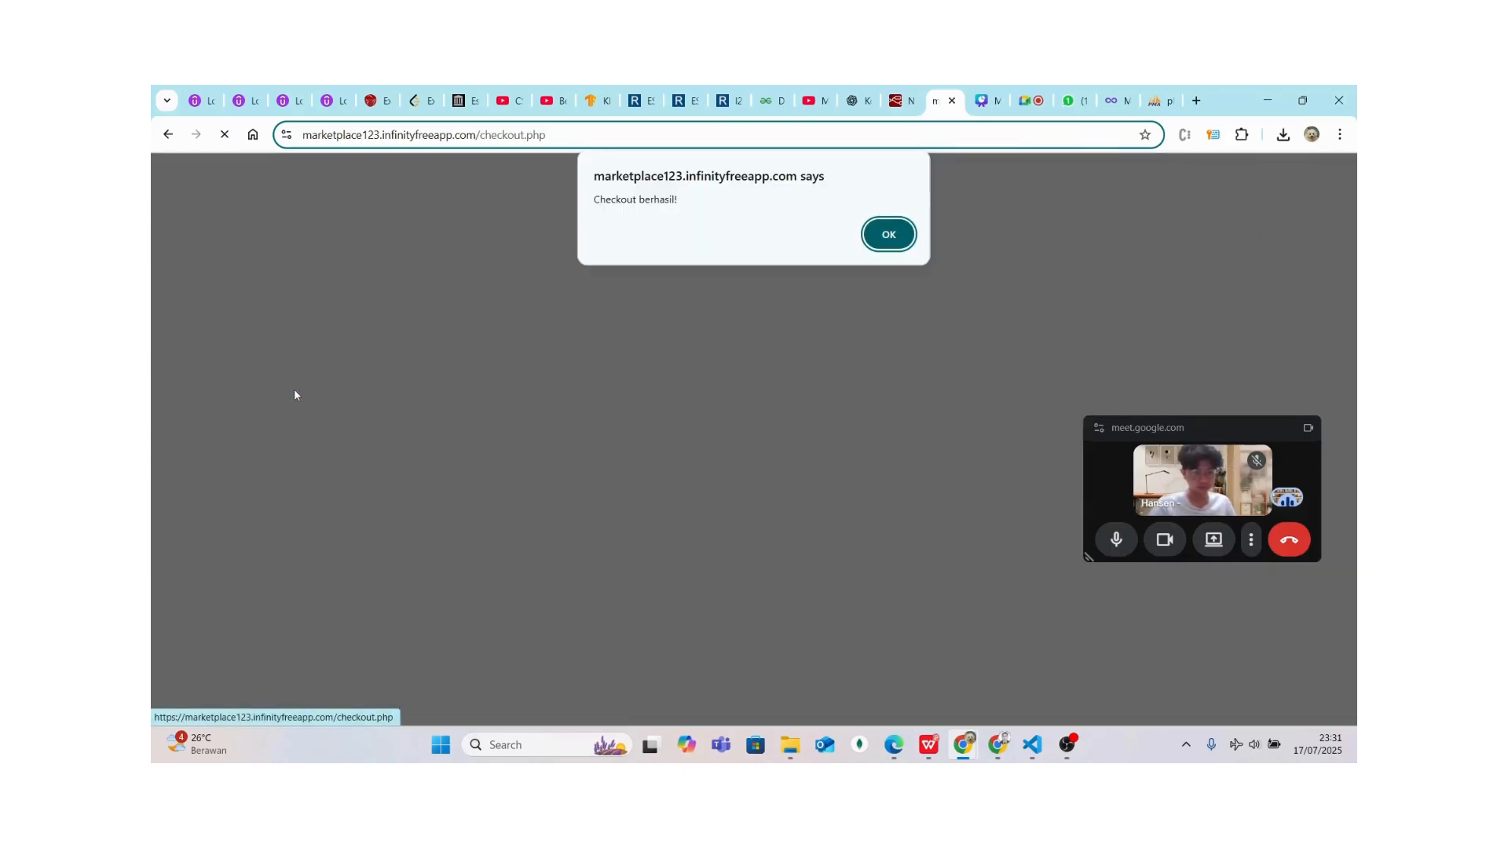
{"action": "left_click", "coordinate": [889, 236]}
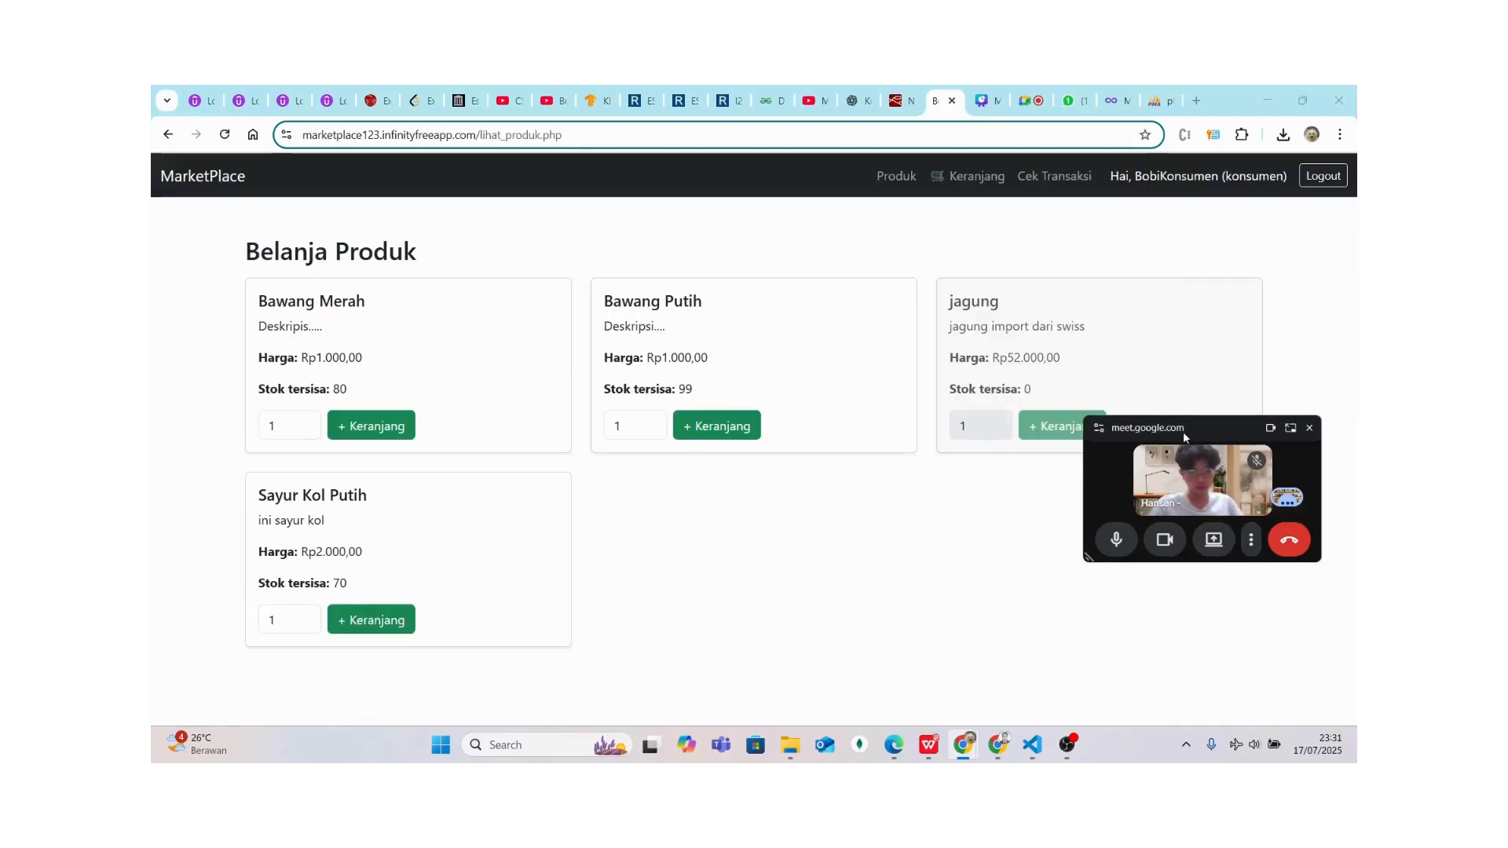
{"action": "left_click_drag", "start_coordinate": [1183, 433], "coordinate": [1073, 506]}
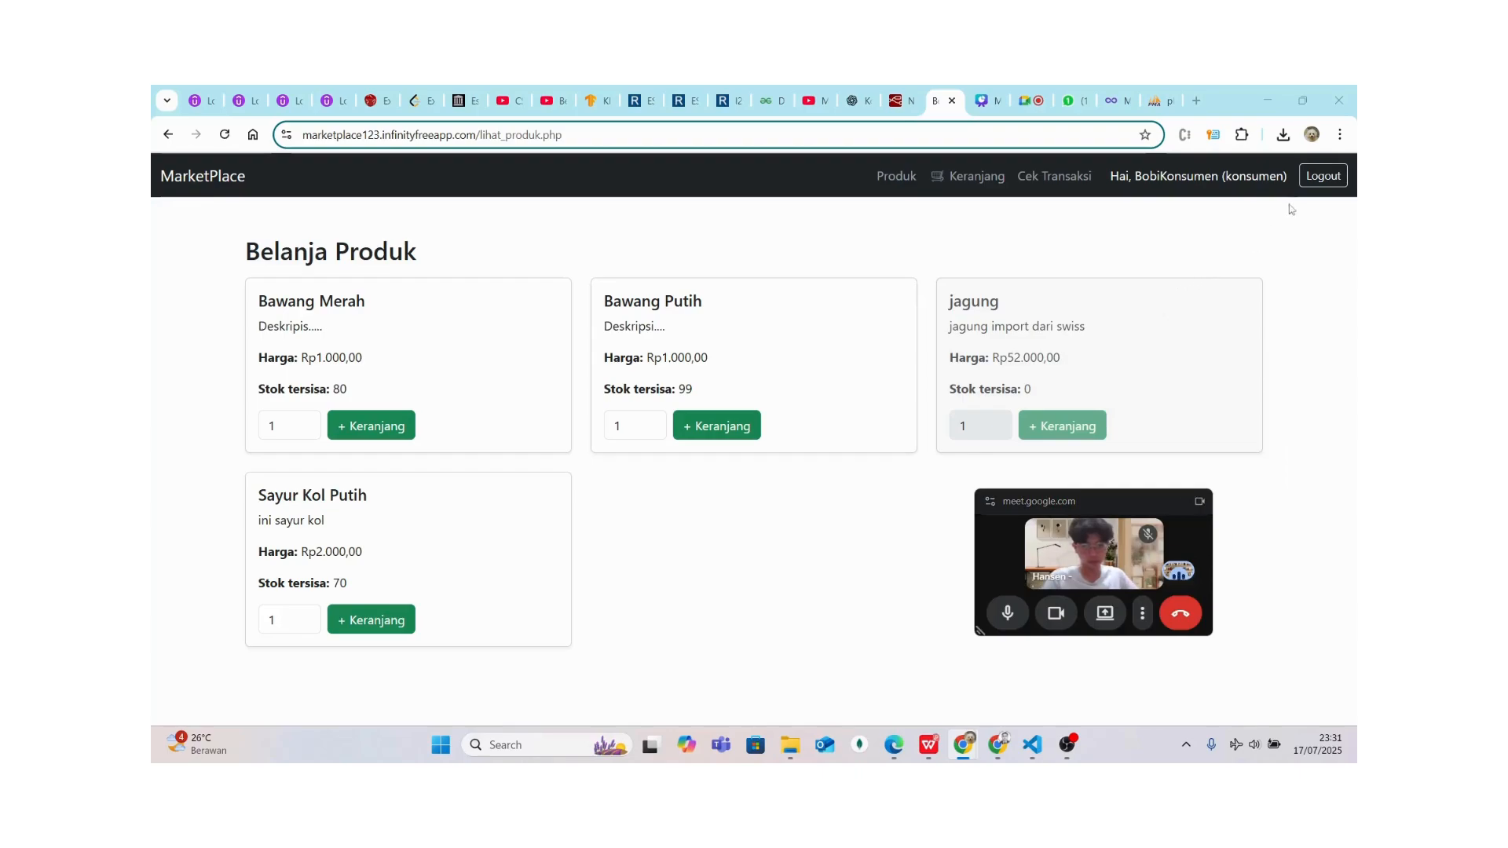
Log out and sign in as the farmer, dismiss the breach warning, and view Kelola Pengiriman with transaction 8
{"action": "left_click", "coordinate": [1323, 175]}
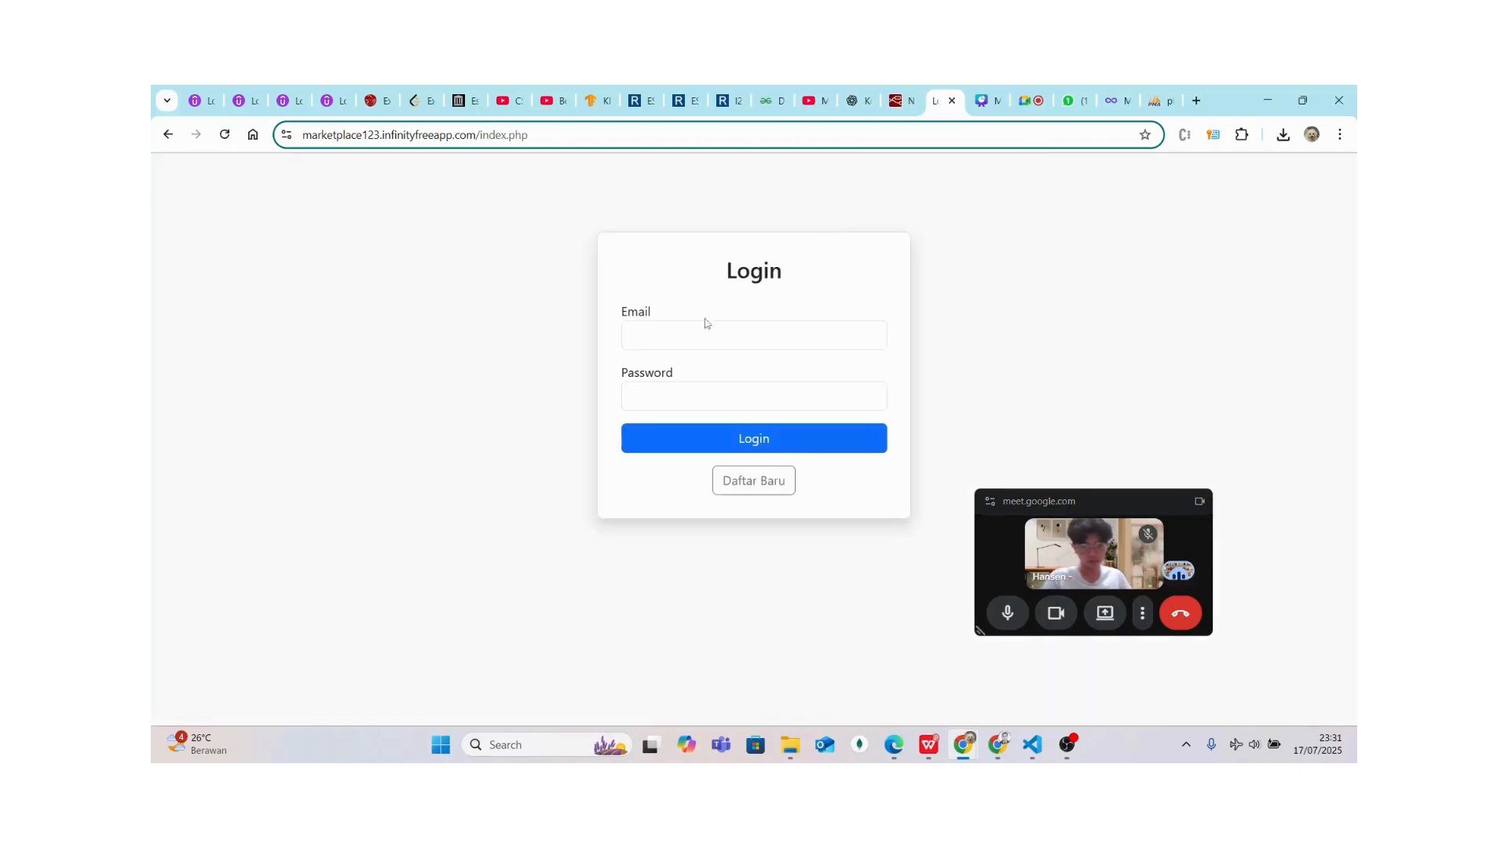
{"action": "left_click", "coordinate": [699, 334]}
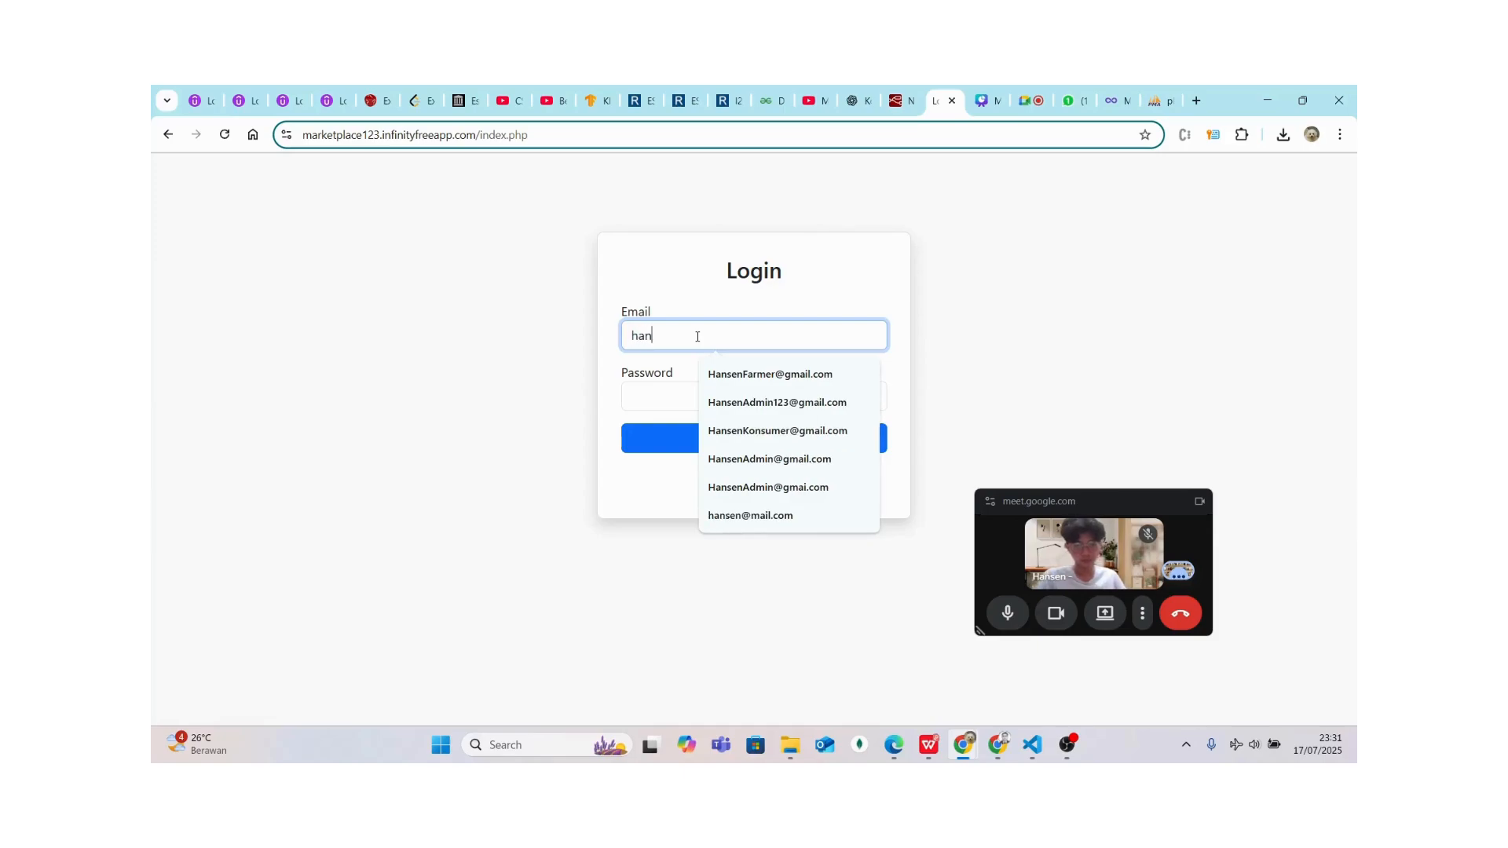
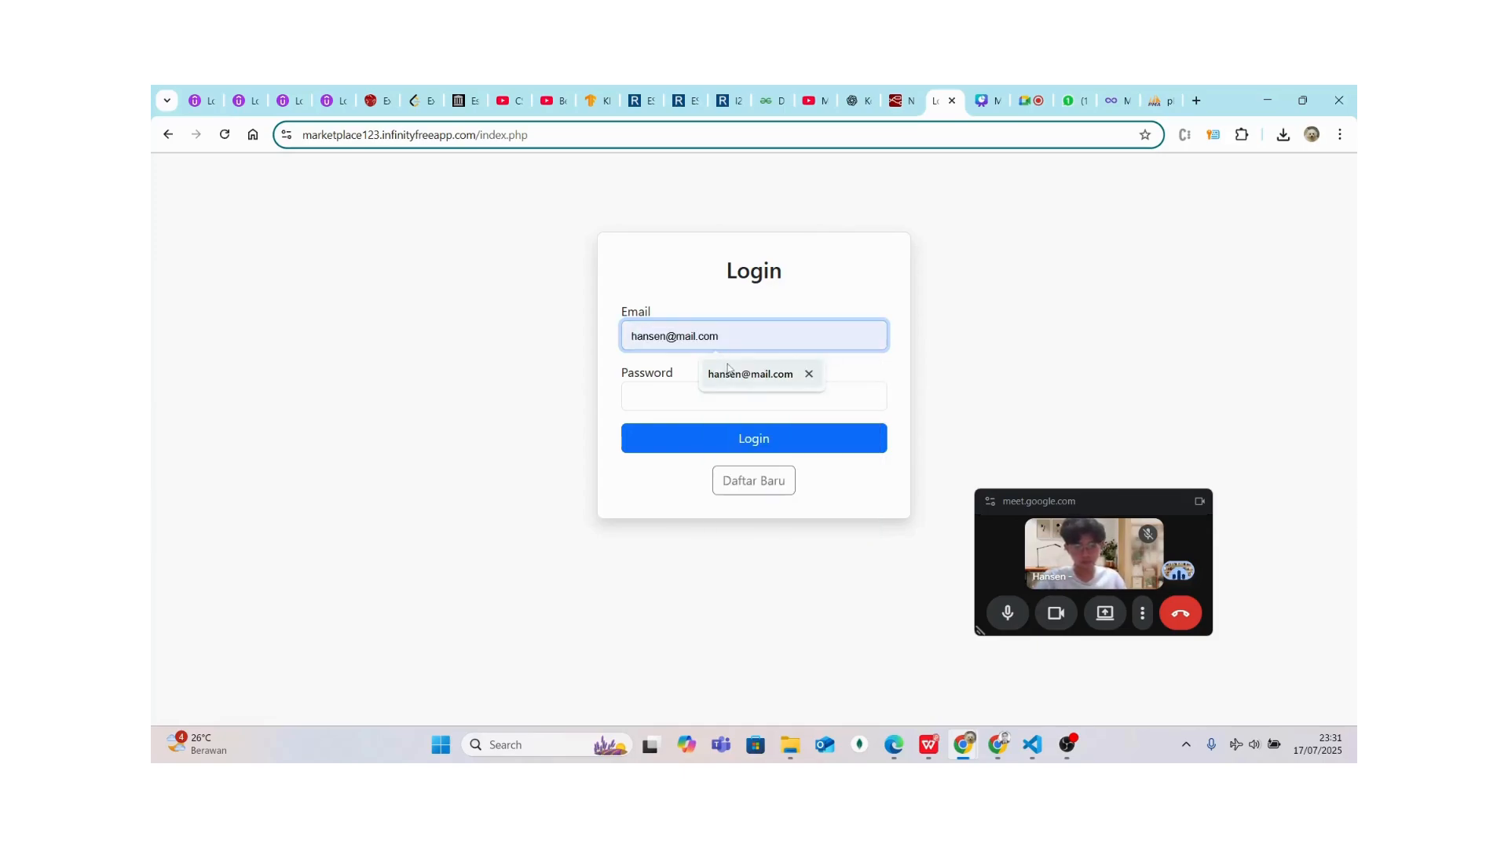
{"action": "left_click", "coordinate": [750, 373]}
{"action": "left_click", "coordinate": [688, 400]}
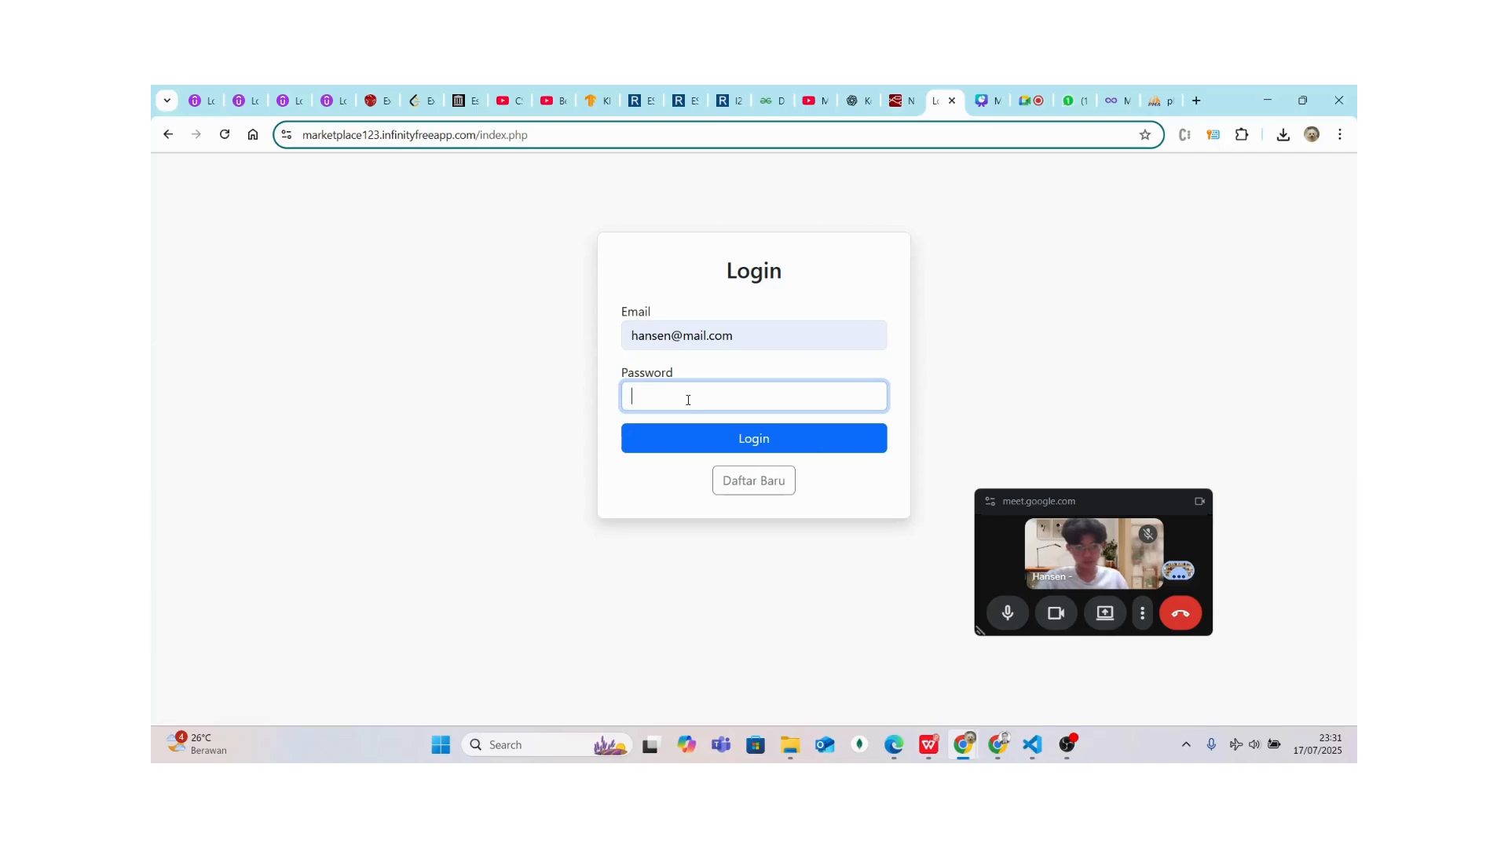
{"action": "type", "text": "123"}
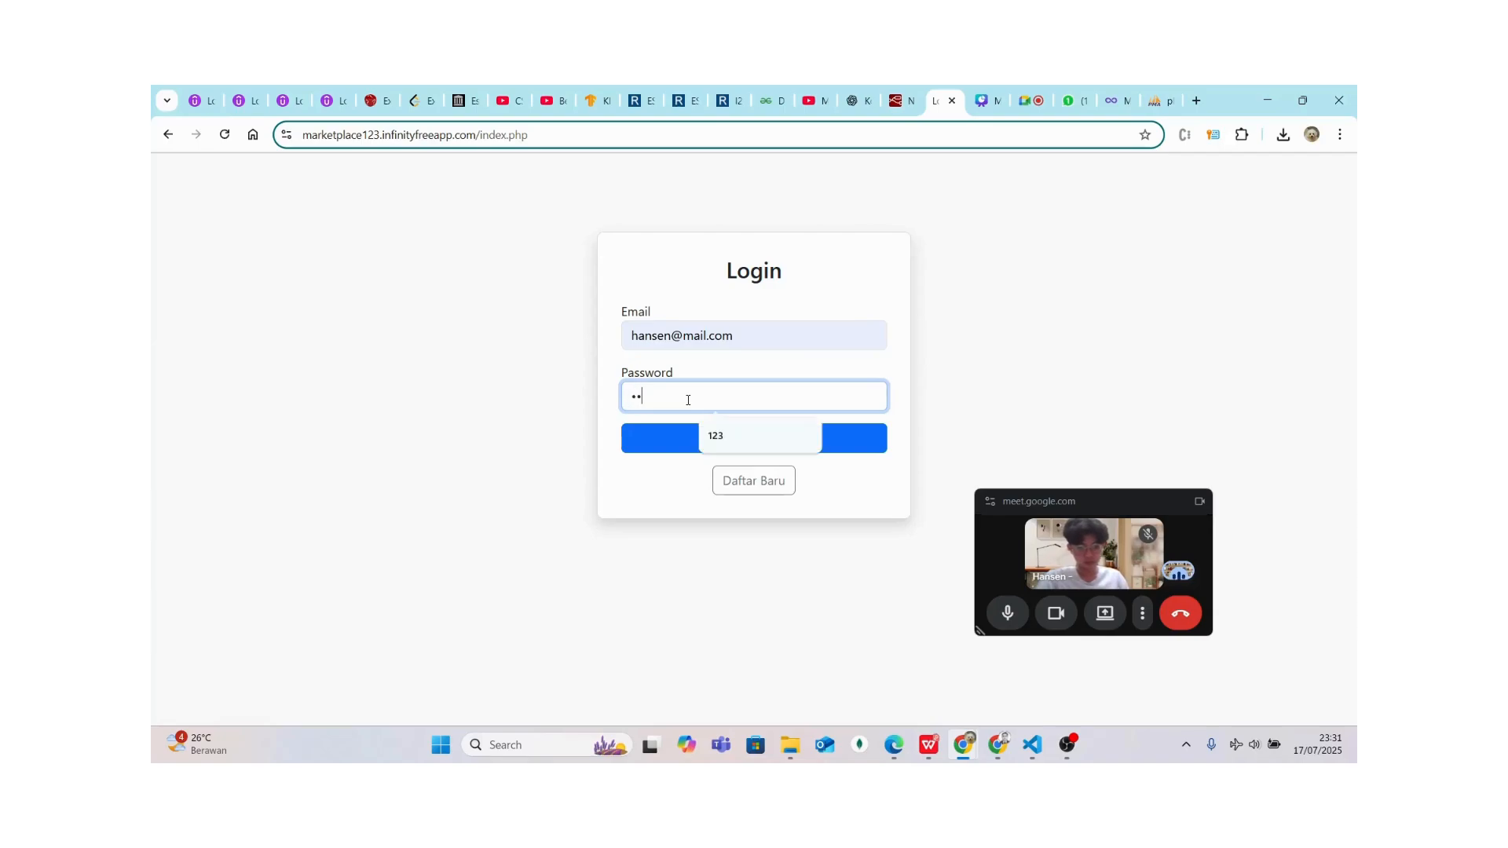
{"action": "key", "text": "BackSpace"}
{"action": "key", "text": "BackSpace"}
{"action": "key", "text": "BackSpace"}
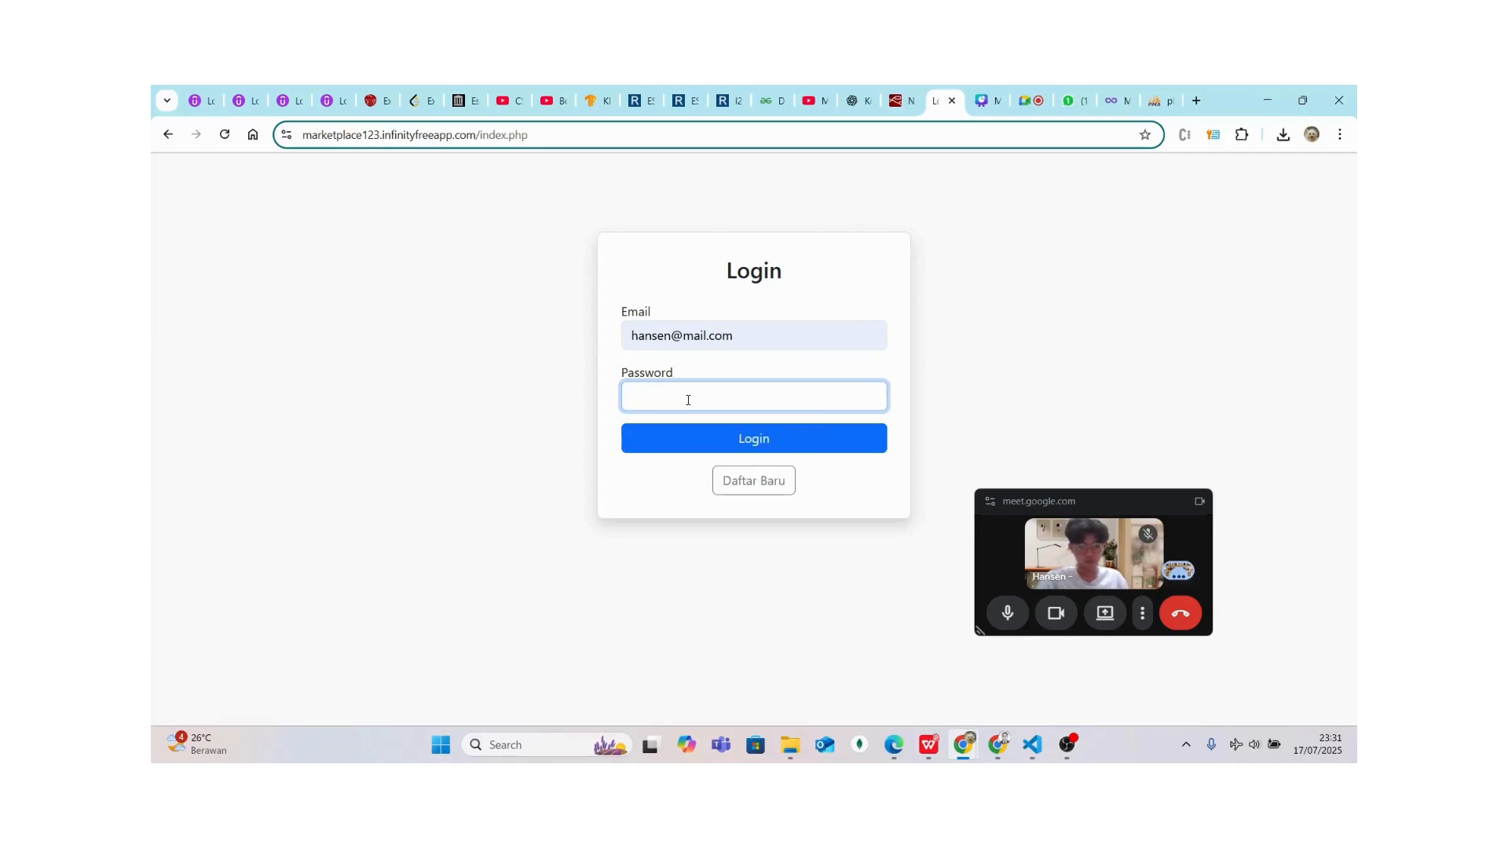
{"action": "type", "text": "123456789"}
{"action": "left_click", "coordinate": [678, 441]}
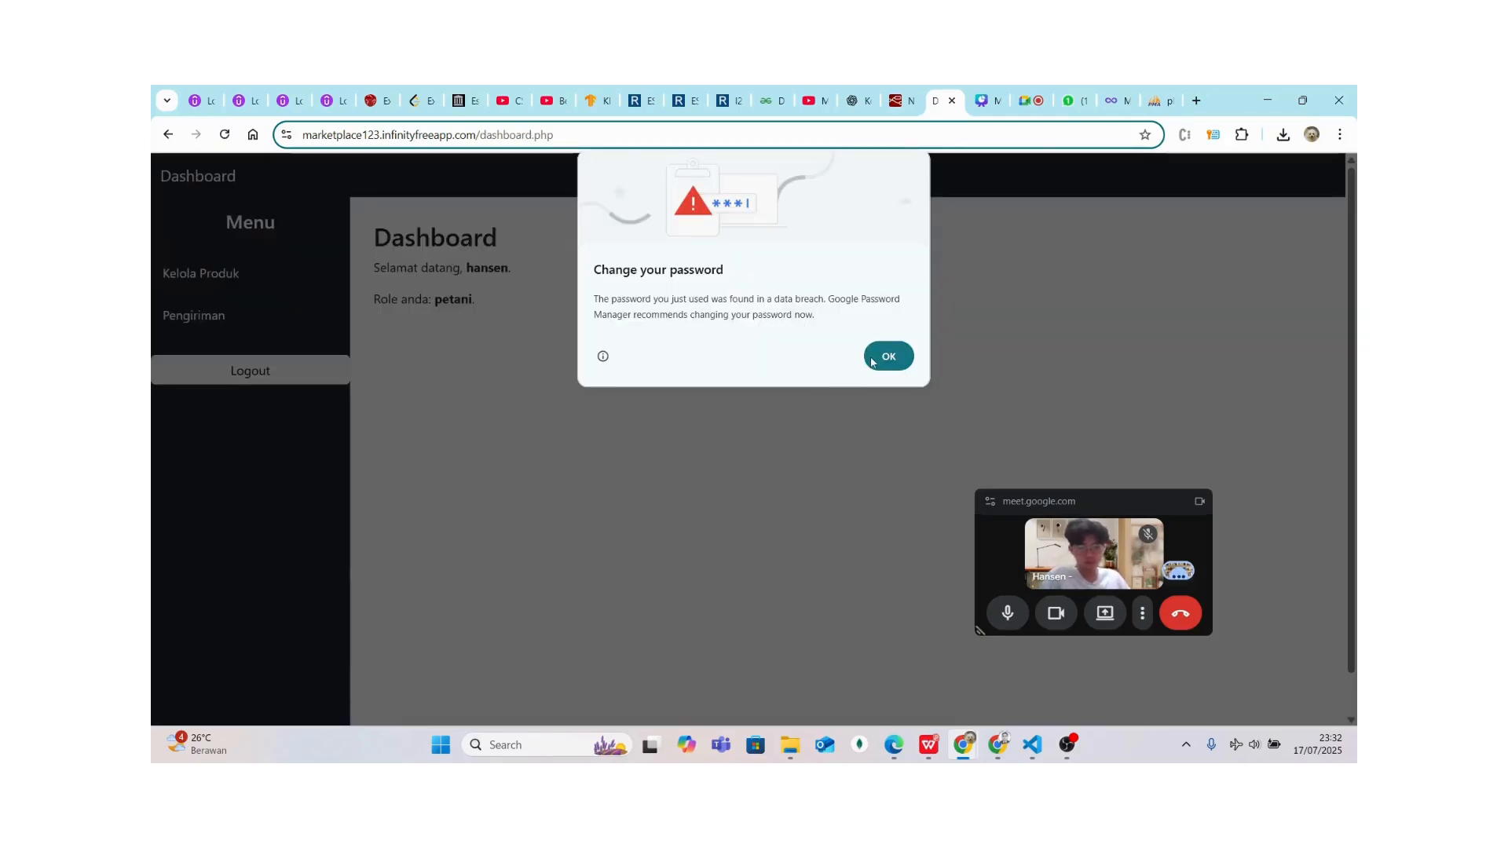
{"action": "left_click", "coordinate": [888, 363]}
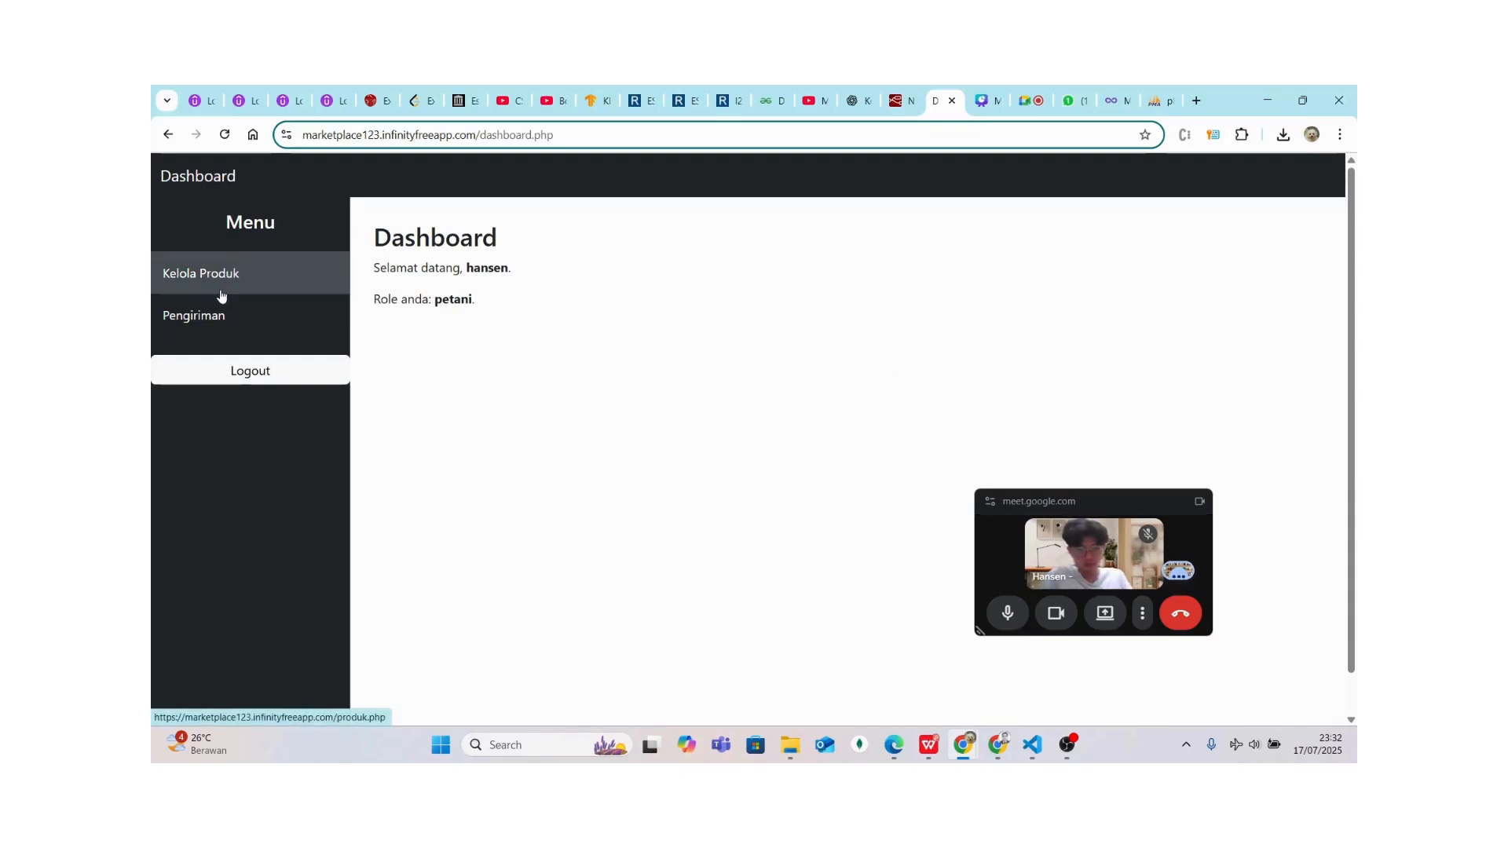
{"action": "left_click", "coordinate": [214, 318]}
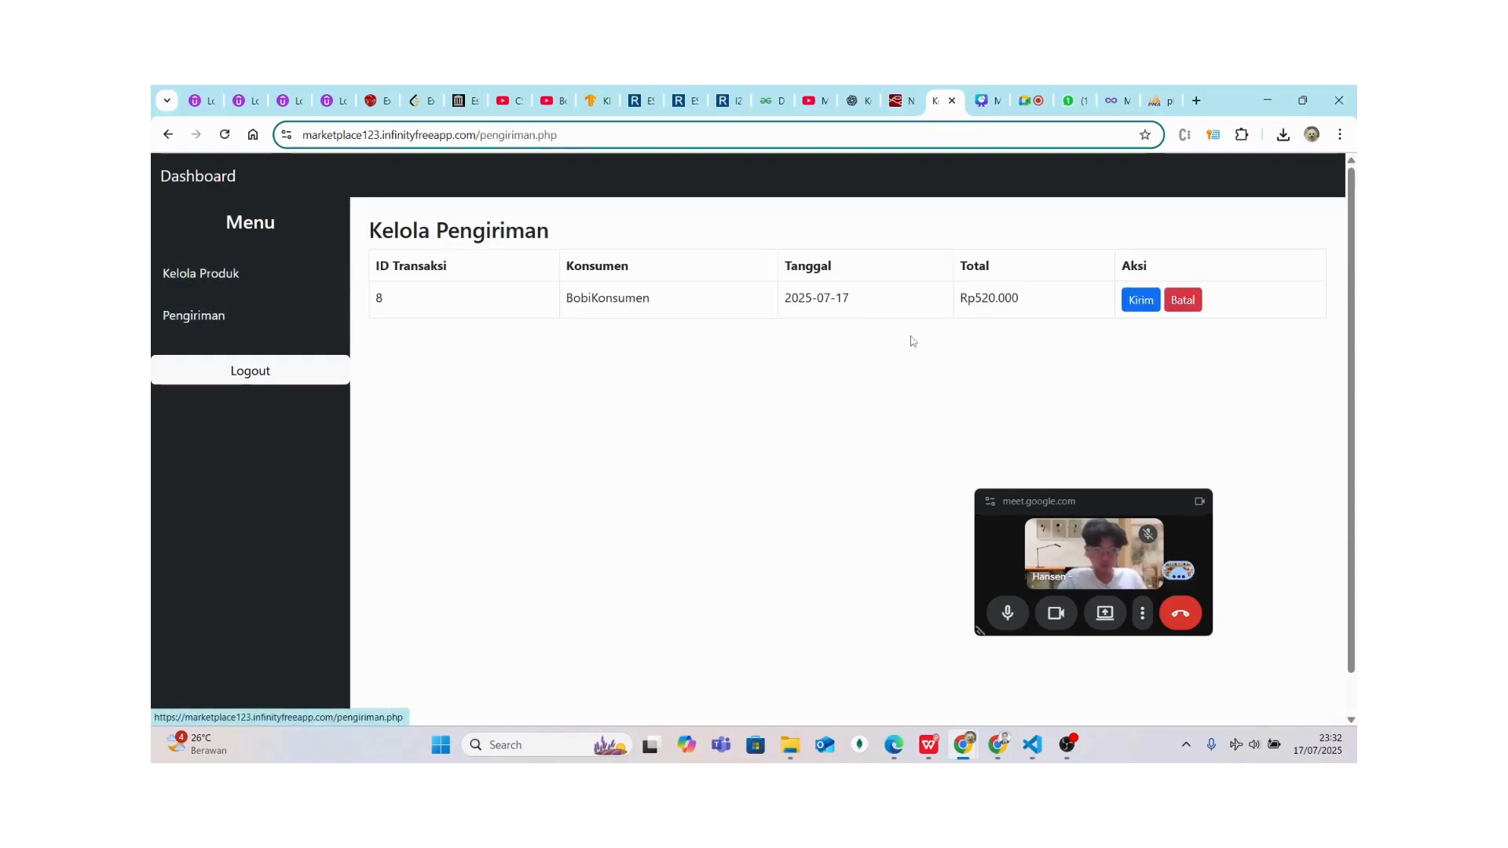
Cancel transaction 8 (Rp520.000) with Batal and confirm with OK
{"action": "left_click", "coordinate": [1185, 301]}
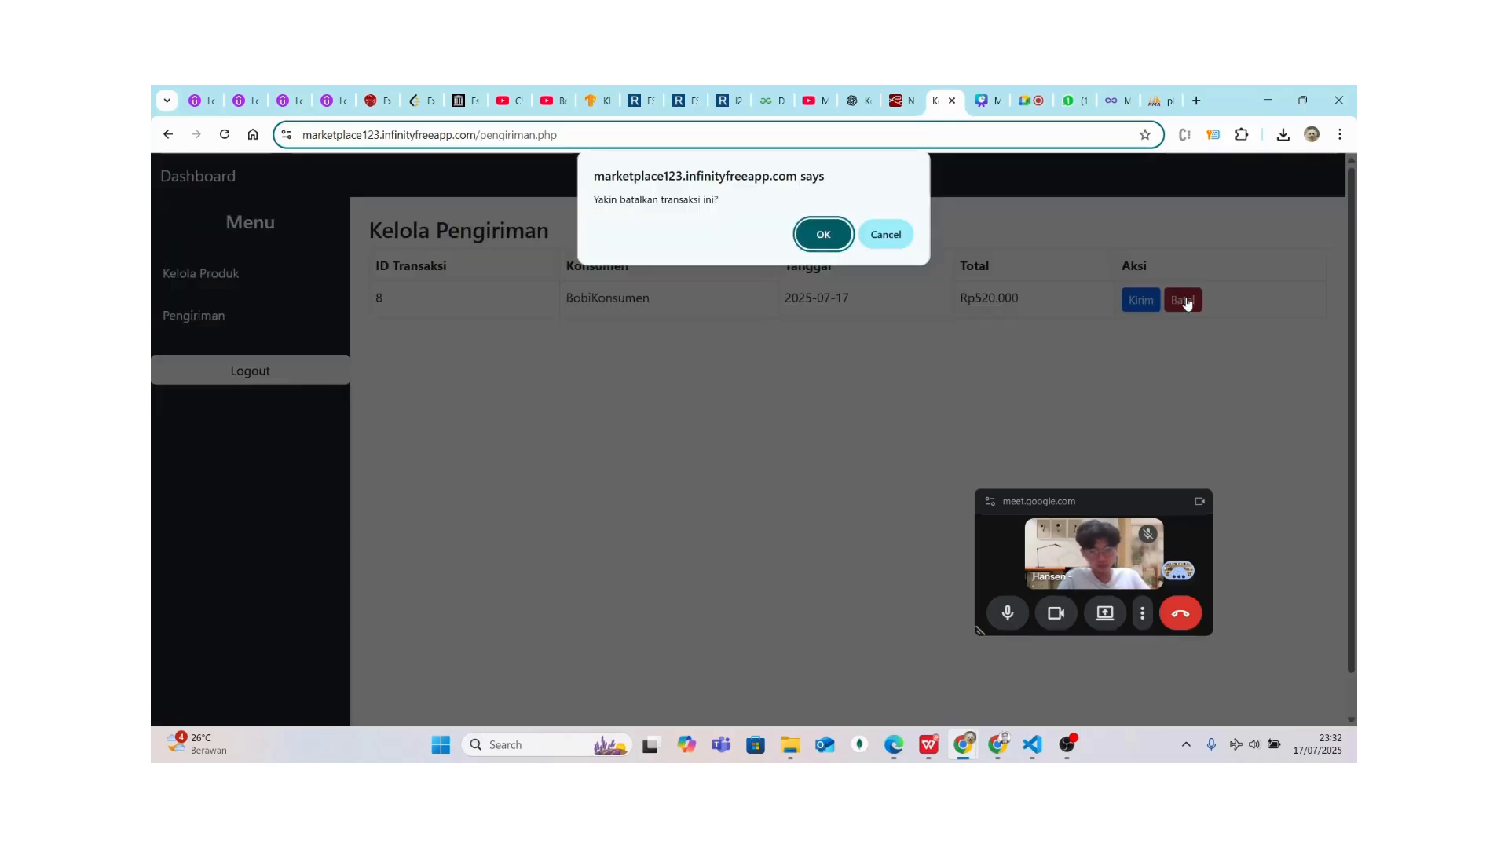
{"action": "left_click", "coordinate": [819, 234]}
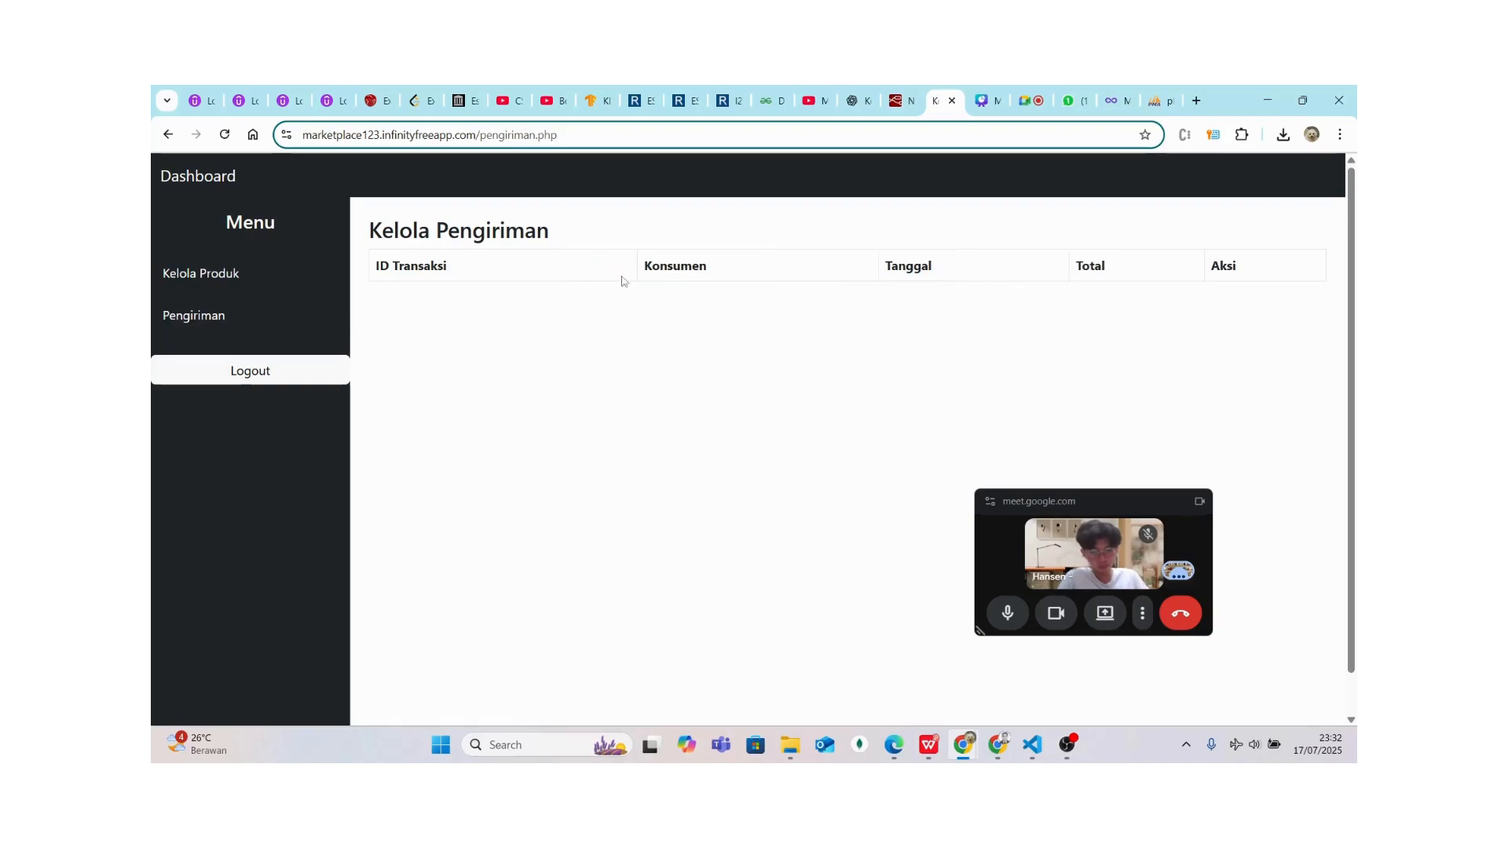
Log out the farmer and sign in with the saved consumer email and its password
{"action": "left_click", "coordinate": [248, 385]}
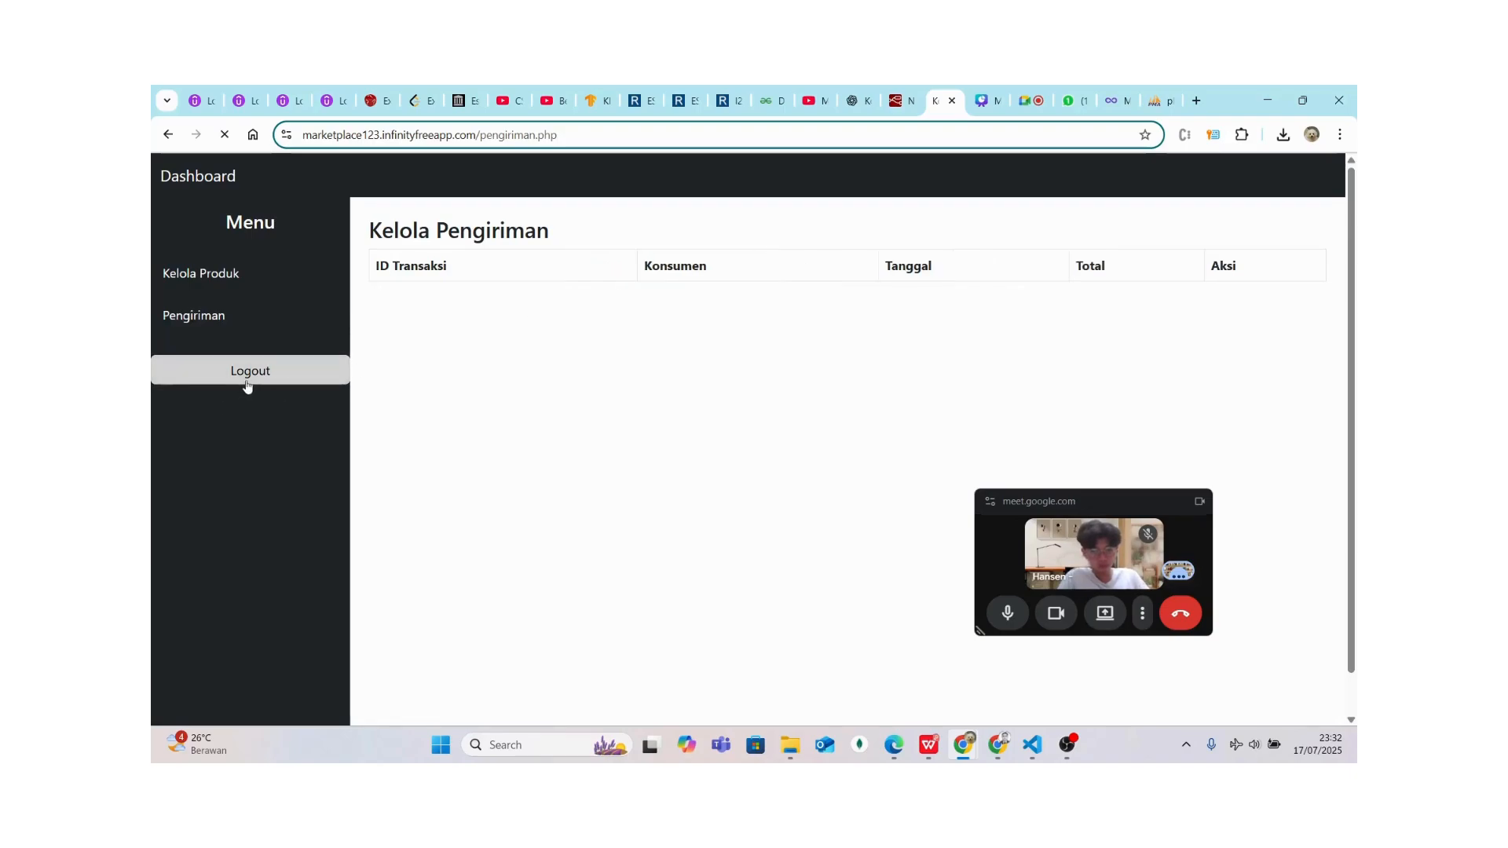
{"action": "left_click", "coordinate": [658, 339]}
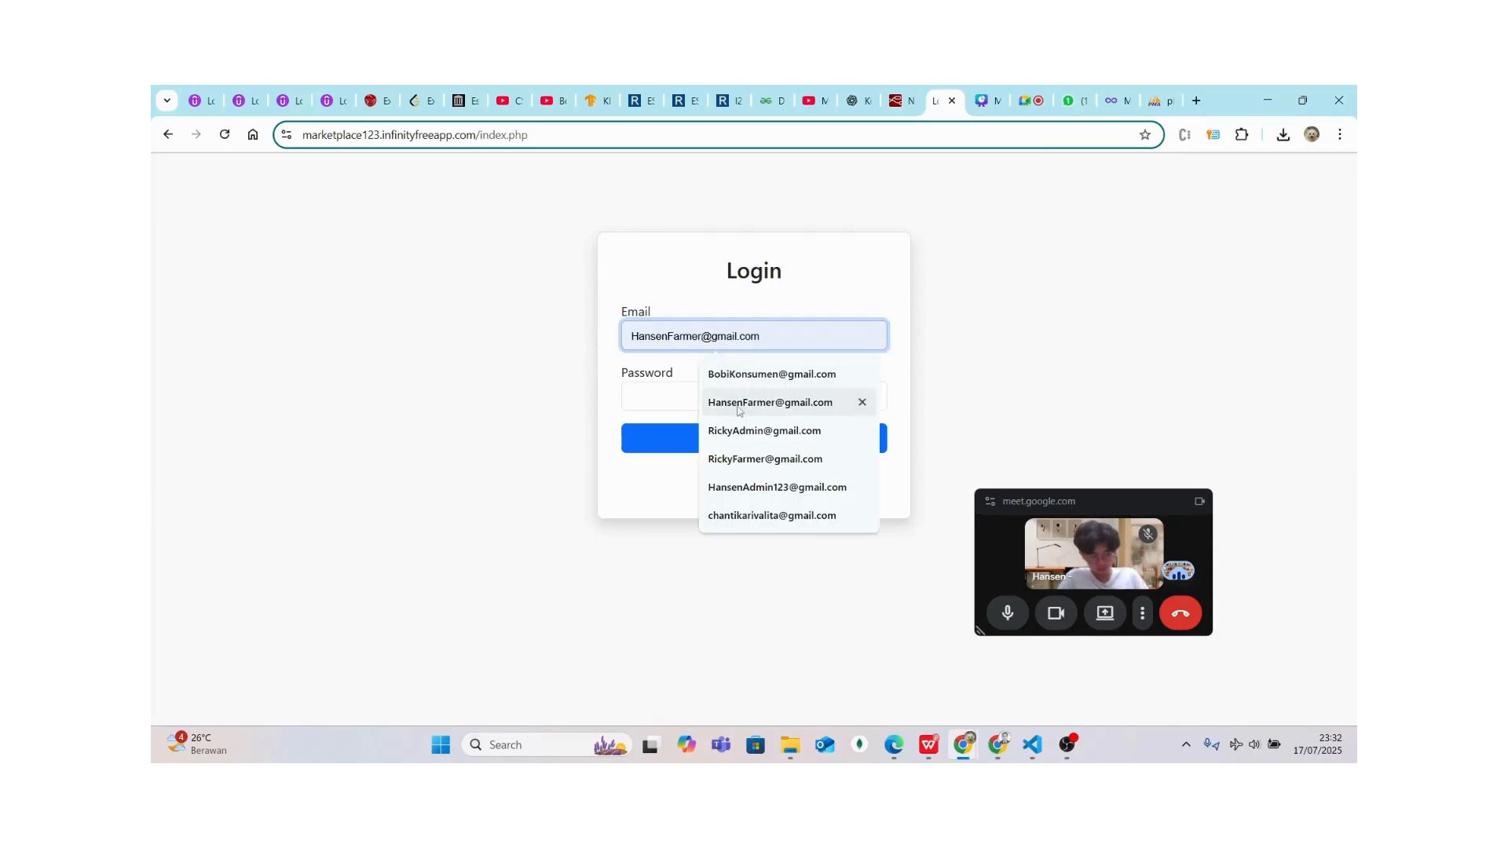
{"action": "type", "text": "B"}
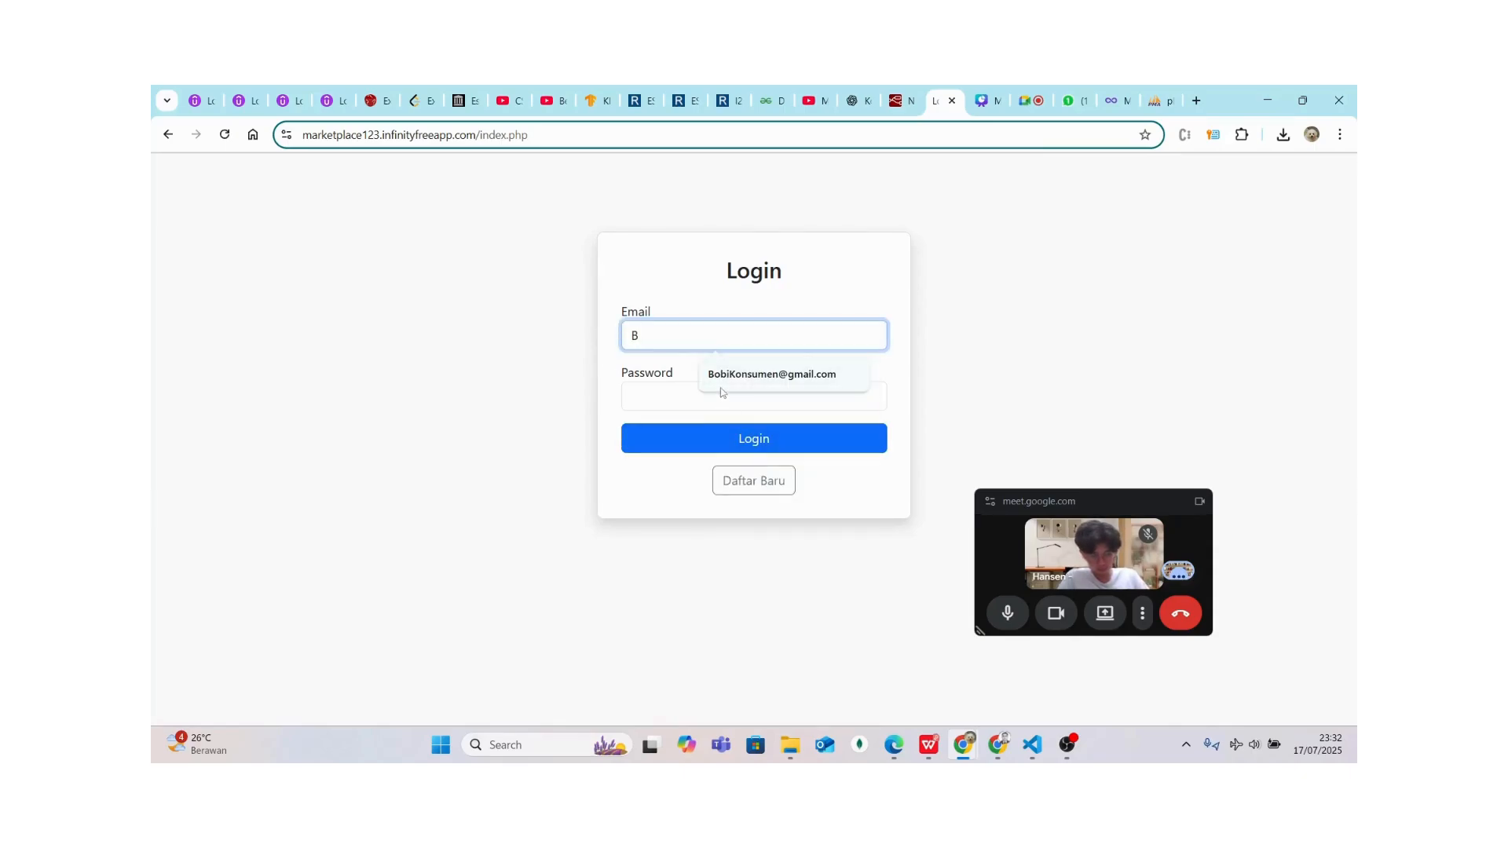
{"action": "left_click", "coordinate": [698, 392]}
{"action": "left_click", "coordinate": [697, 392]}
{"action": "type", "text": "123"}
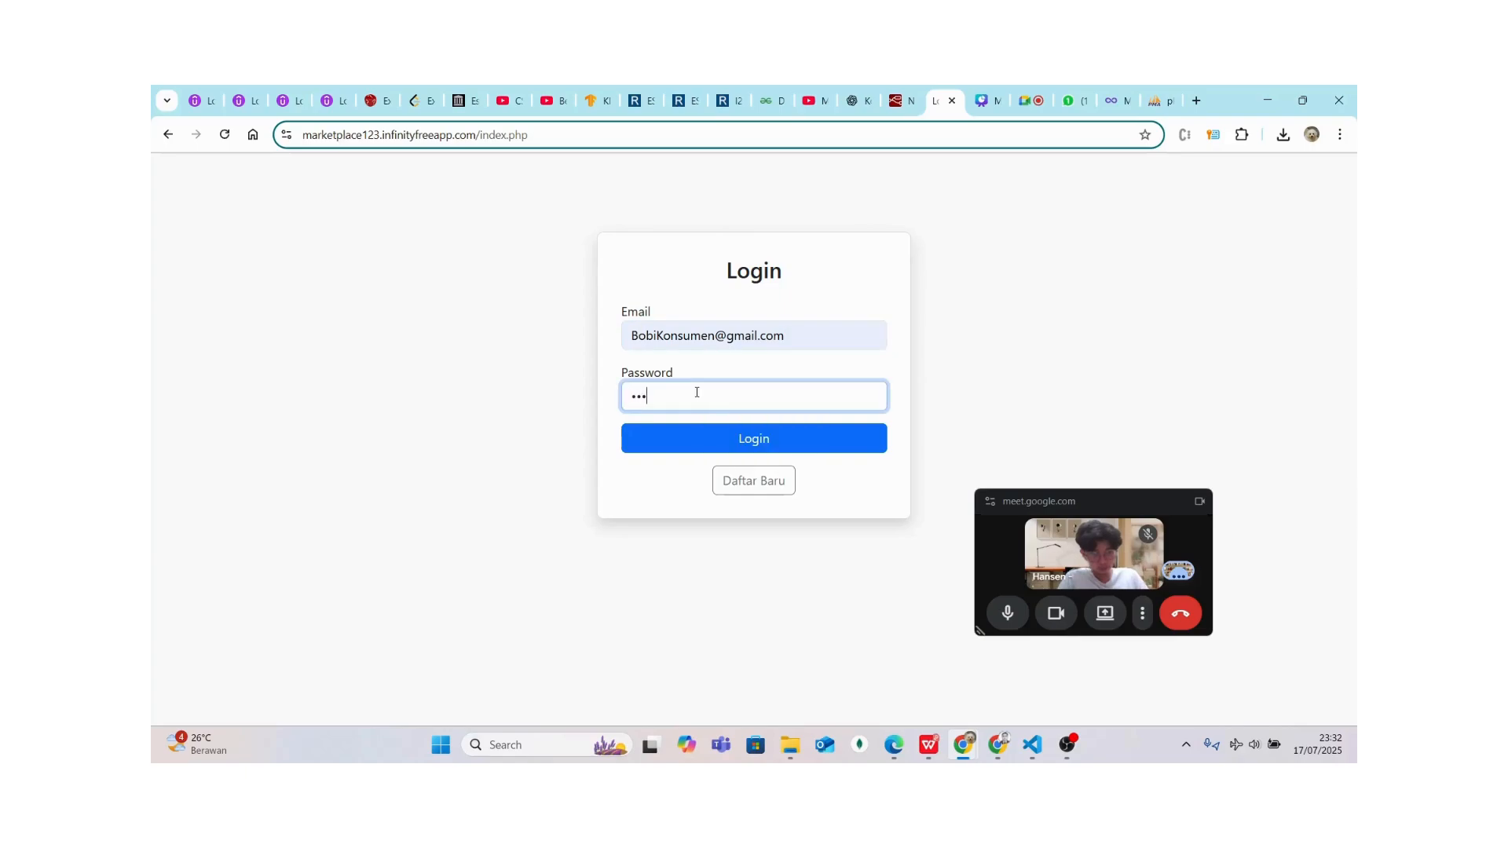
{"action": "left_click", "coordinate": [652, 447]}
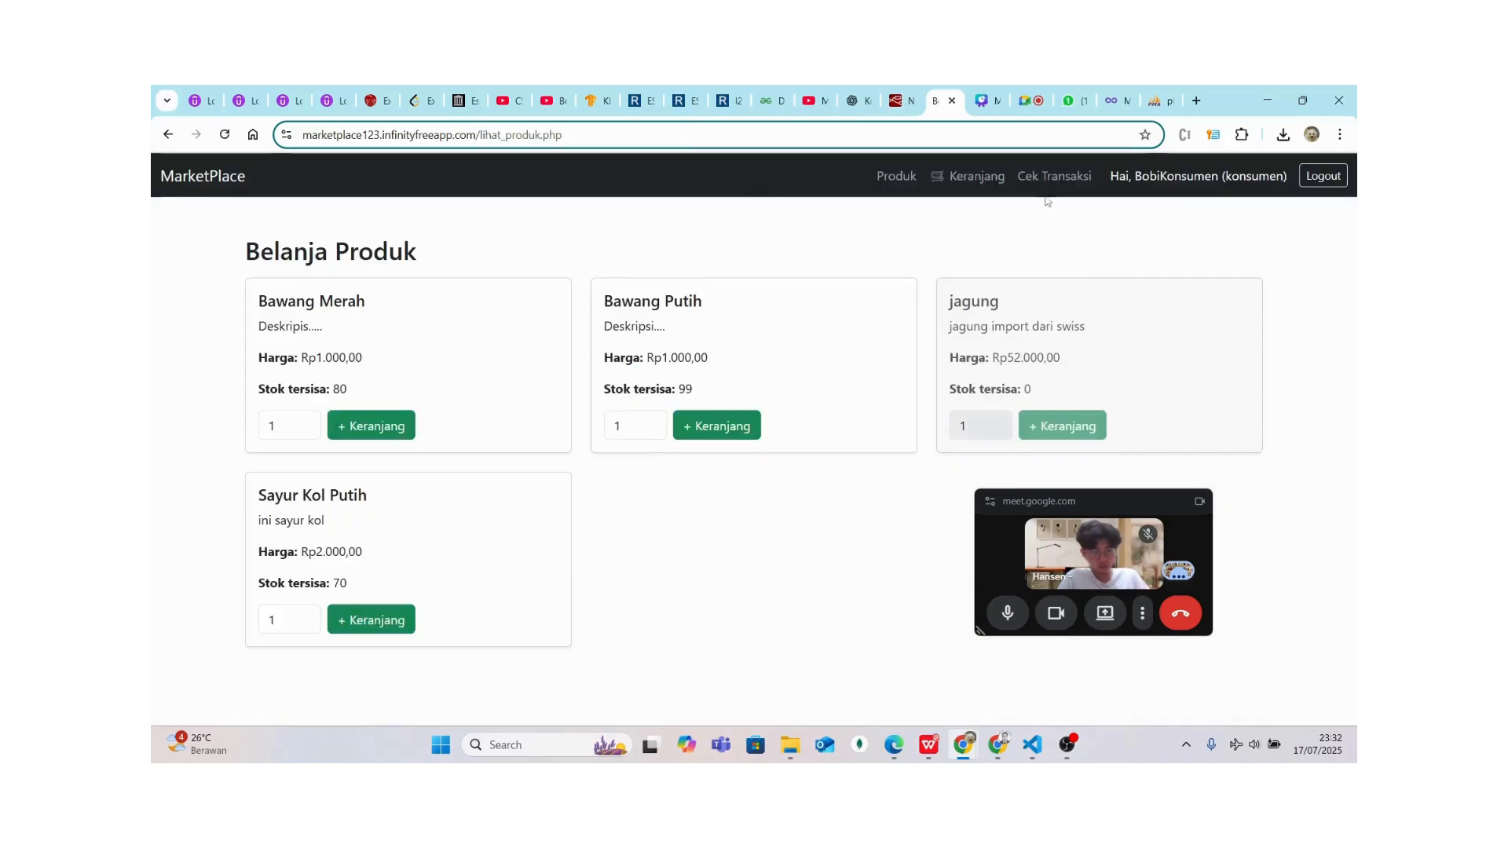
Show the consumer's Batal transactions and highlight the cancelled 2025-07-17 Rp520.000,00 order
{"action": "left_click", "coordinate": [1049, 176]}
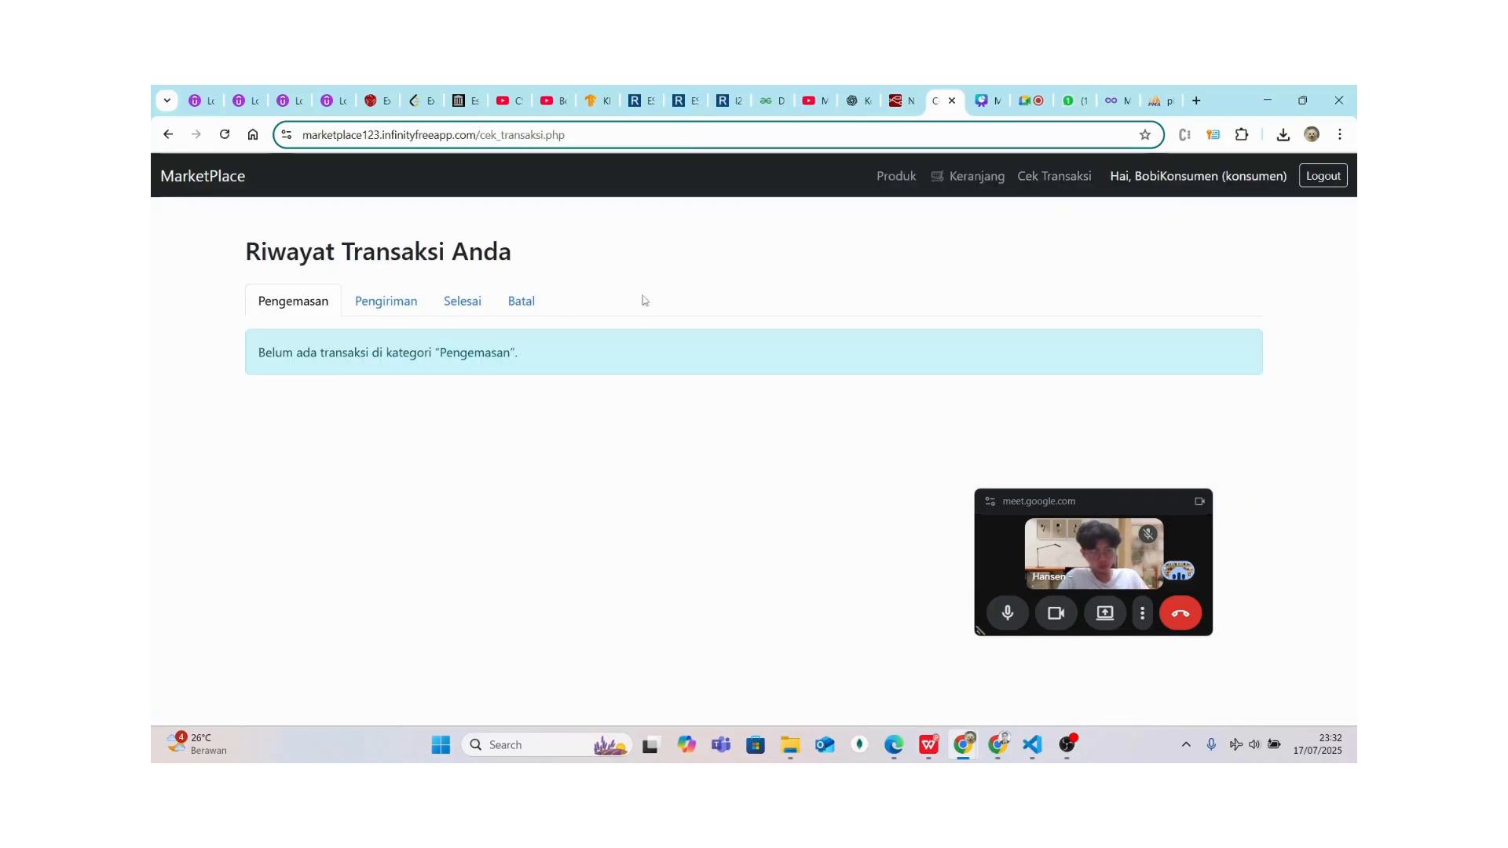
{"action": "left_click", "coordinate": [518, 304]}
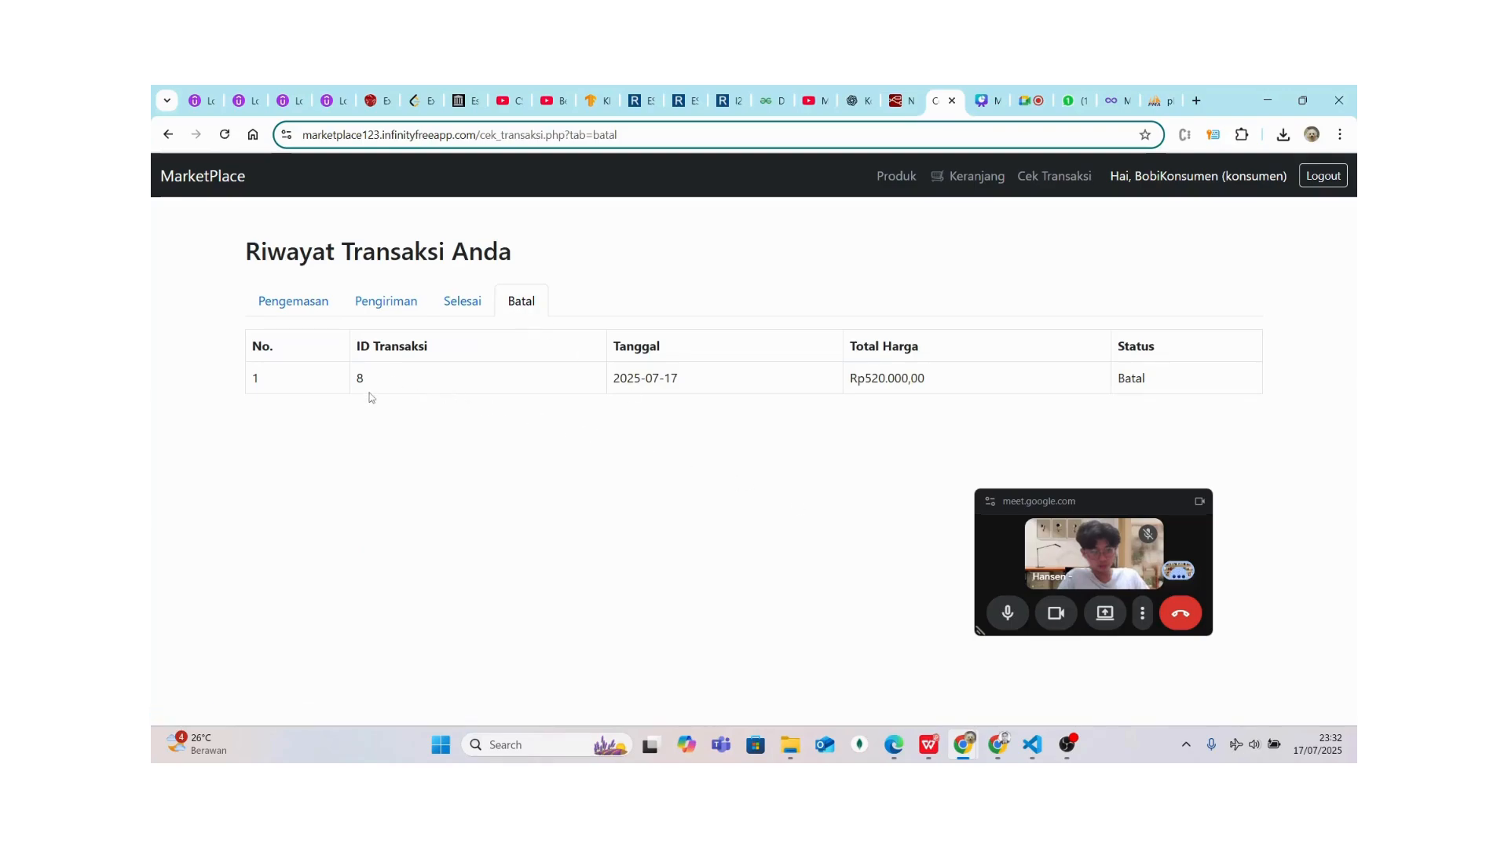
{"action": "left_click_drag", "start_coordinate": [369, 393], "coordinate": [805, 423]}
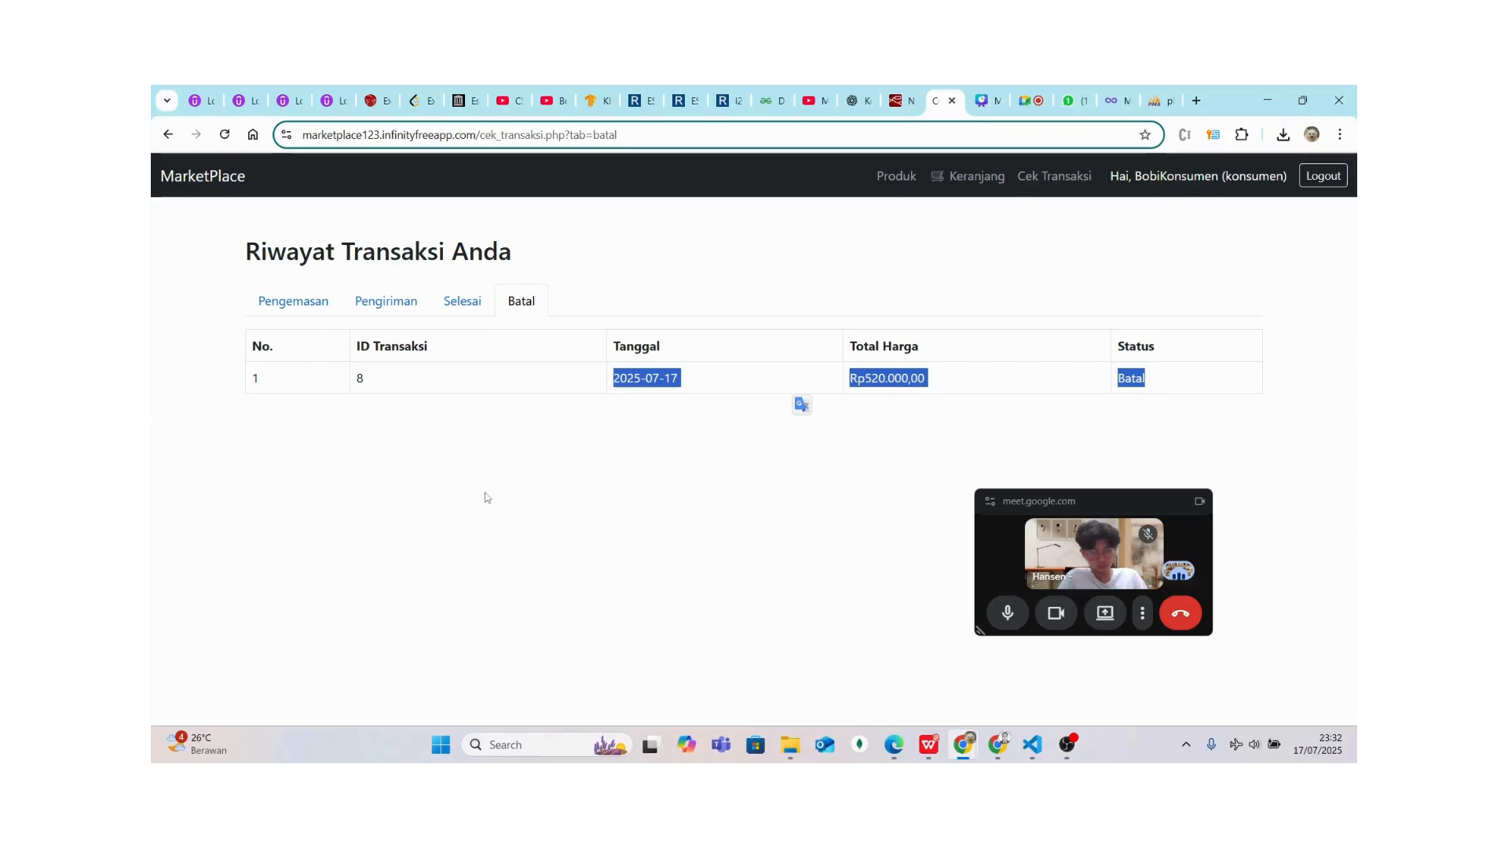
{"action": "left_click", "coordinate": [723, 495]}
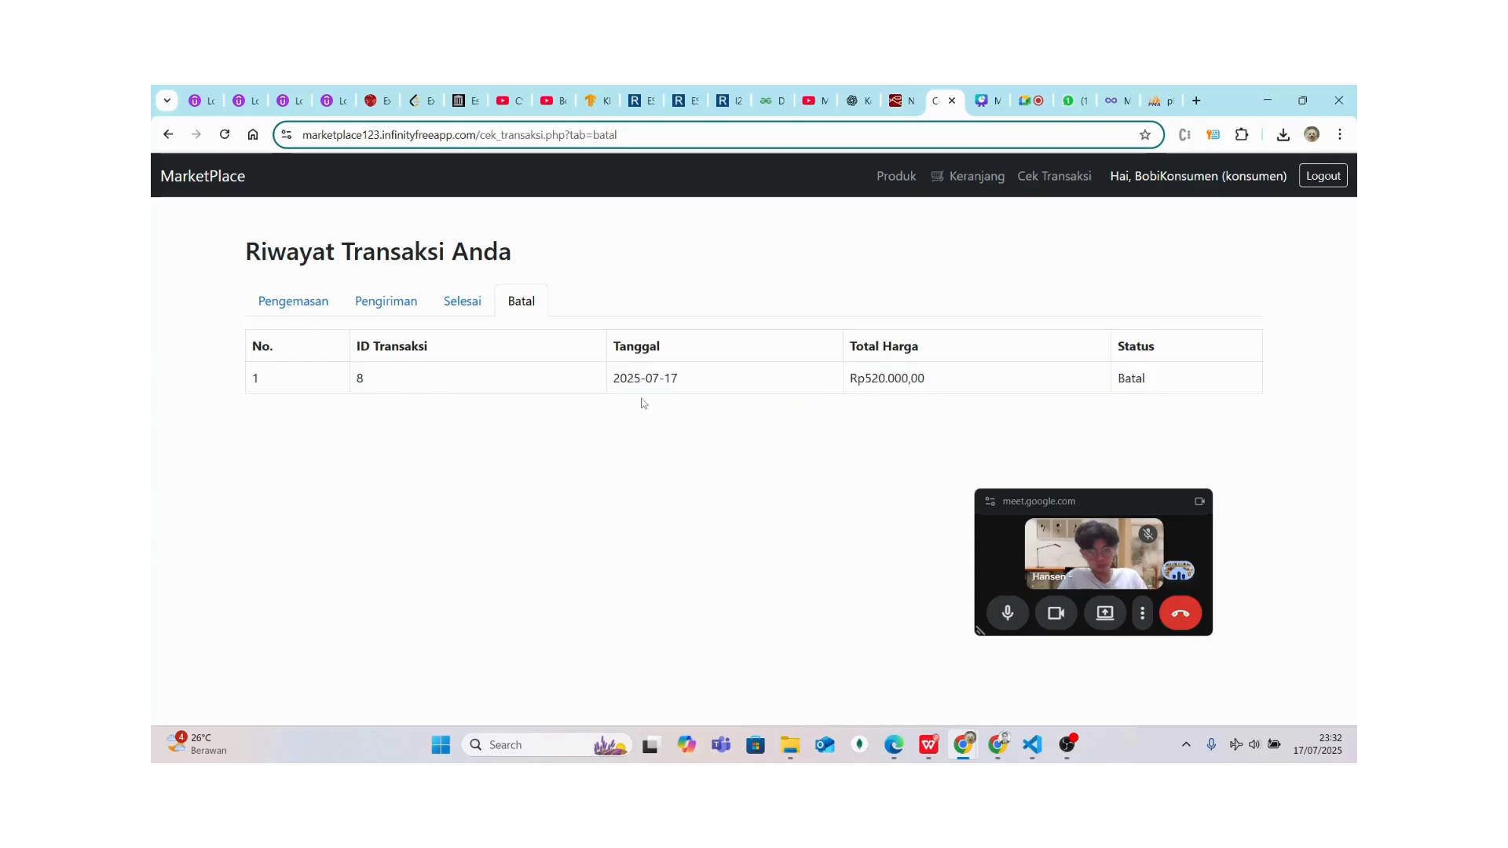
{"action": "left_click_drag", "start_coordinate": [262, 348], "coordinate": [1152, 382]}
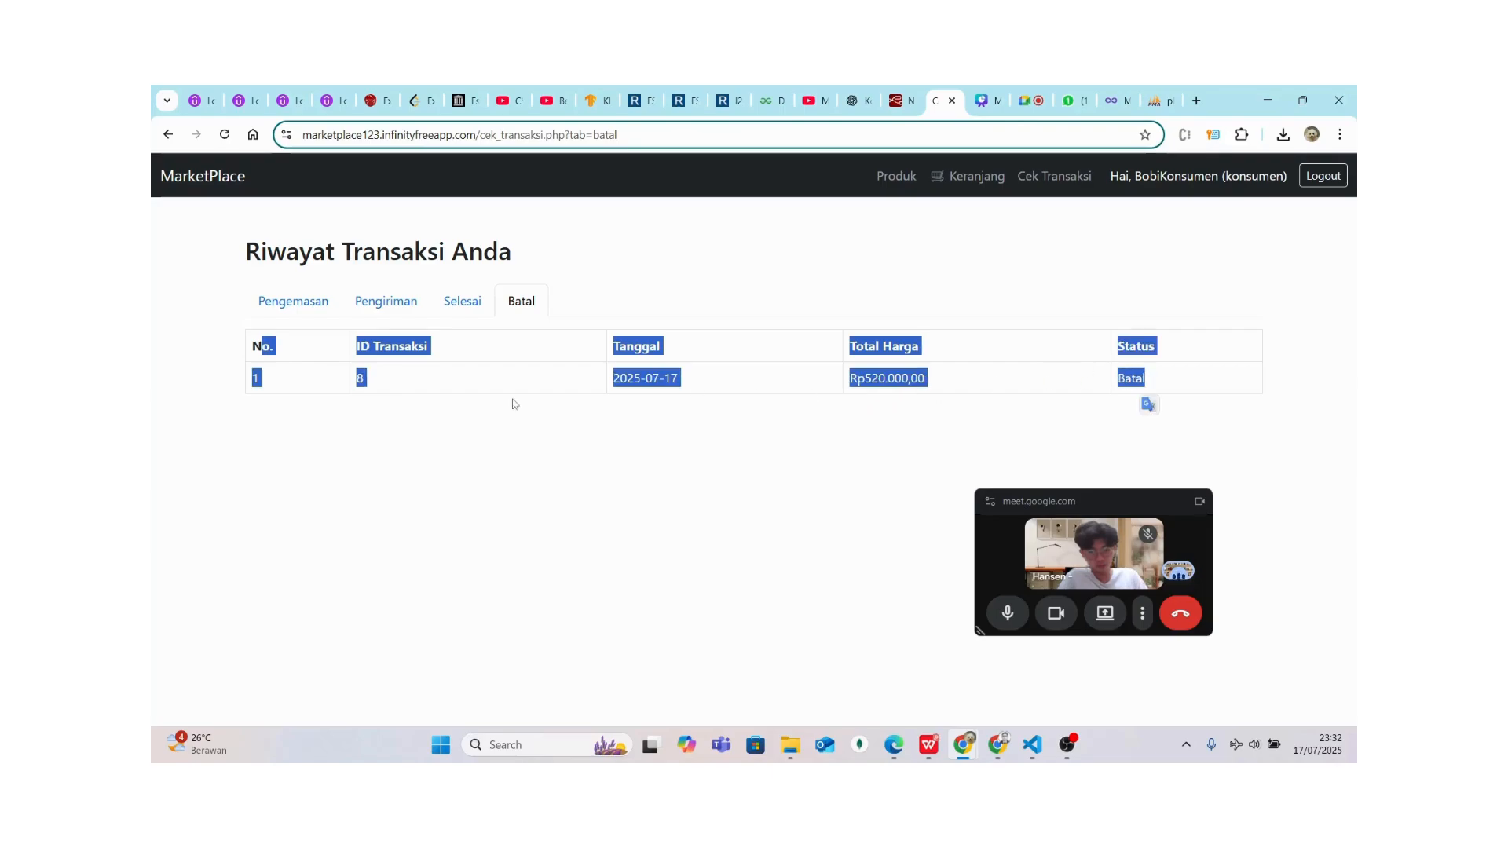
{"action": "left_click_drag", "start_coordinate": [250, 346], "coordinate": [1136, 397]}
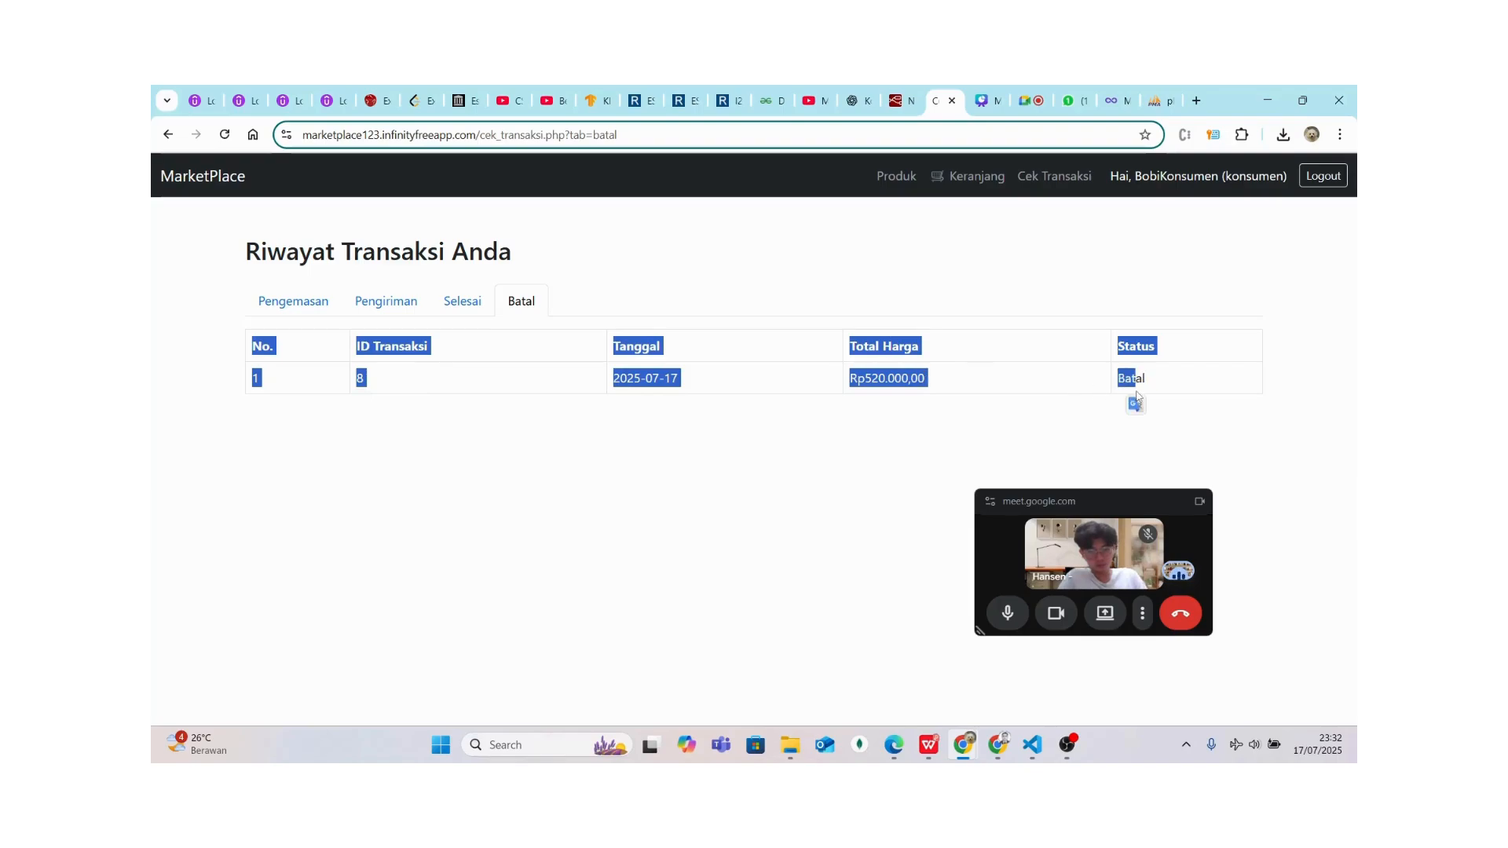
{"action": "left_click", "coordinate": [1155, 382]}
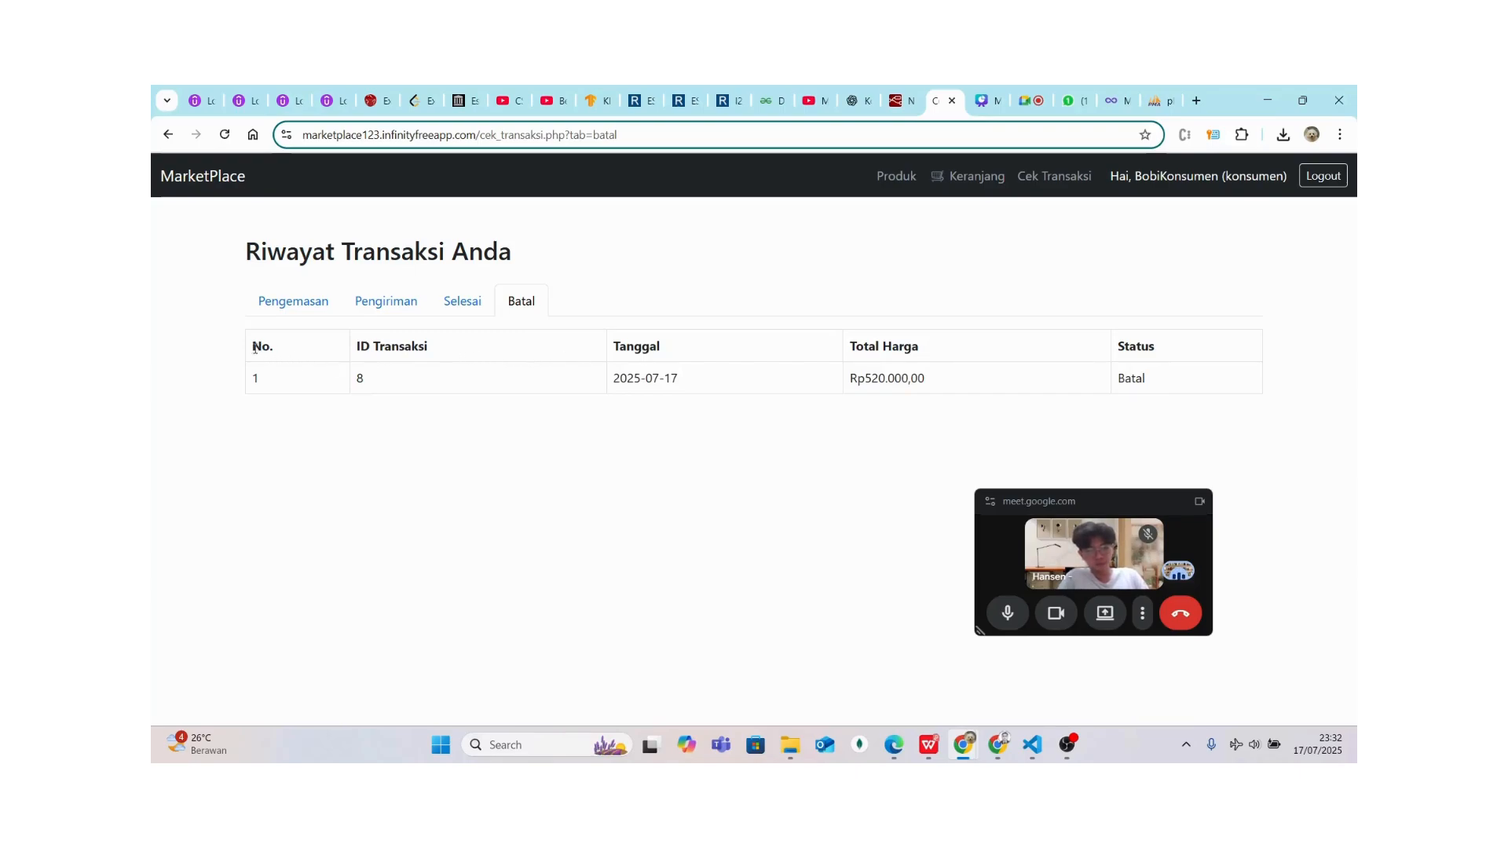
{"action": "left_click_drag", "start_coordinate": [249, 346], "coordinate": [1145, 385]}
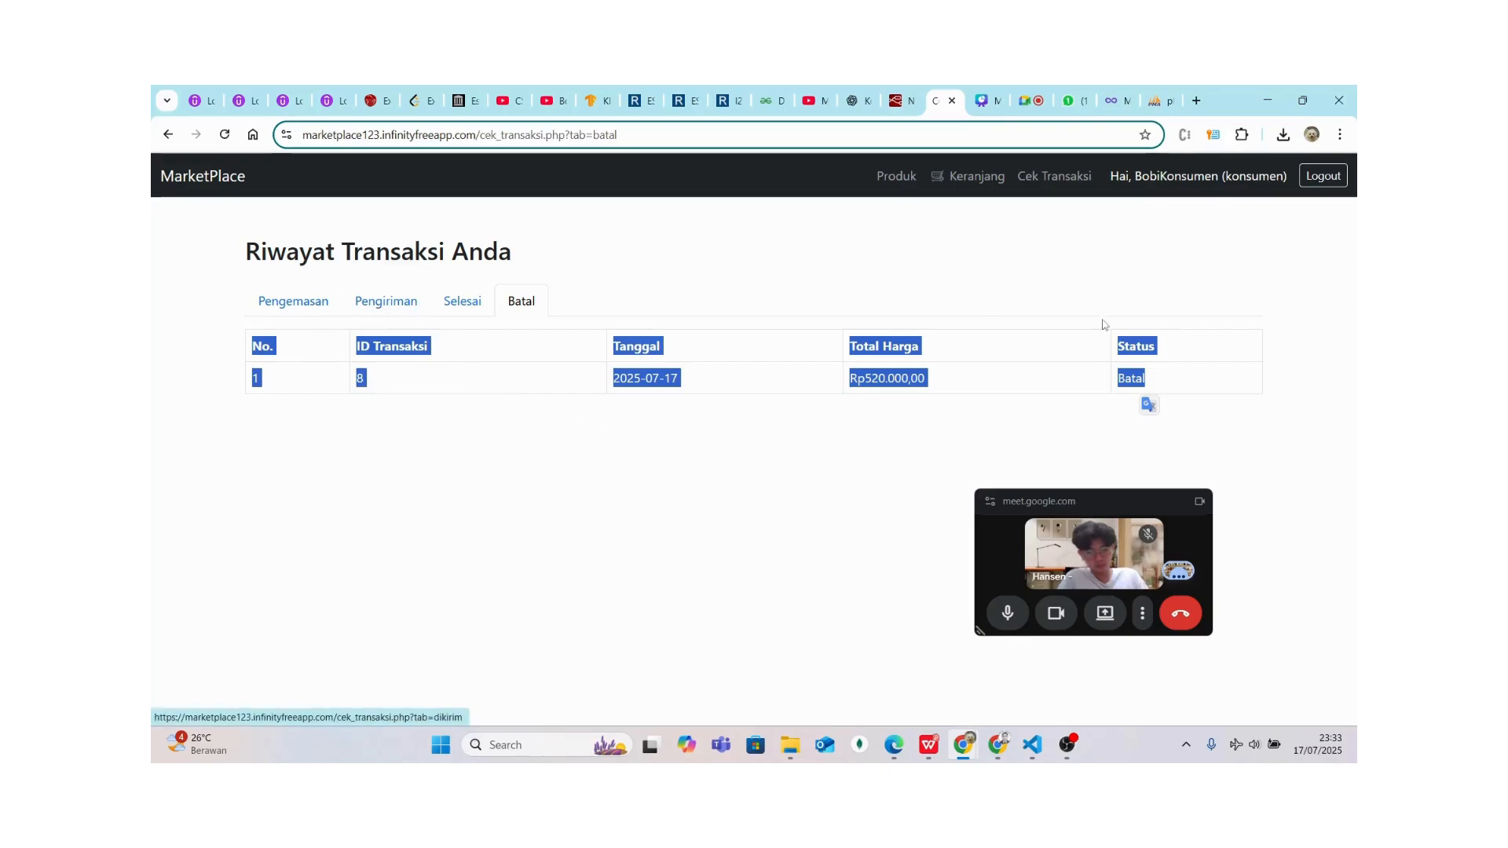
Log out the consumer and sign in as admin with the saved email and account password
{"action": "left_click", "coordinate": [1317, 180]}
{"action": "left_click", "coordinate": [682, 326]}
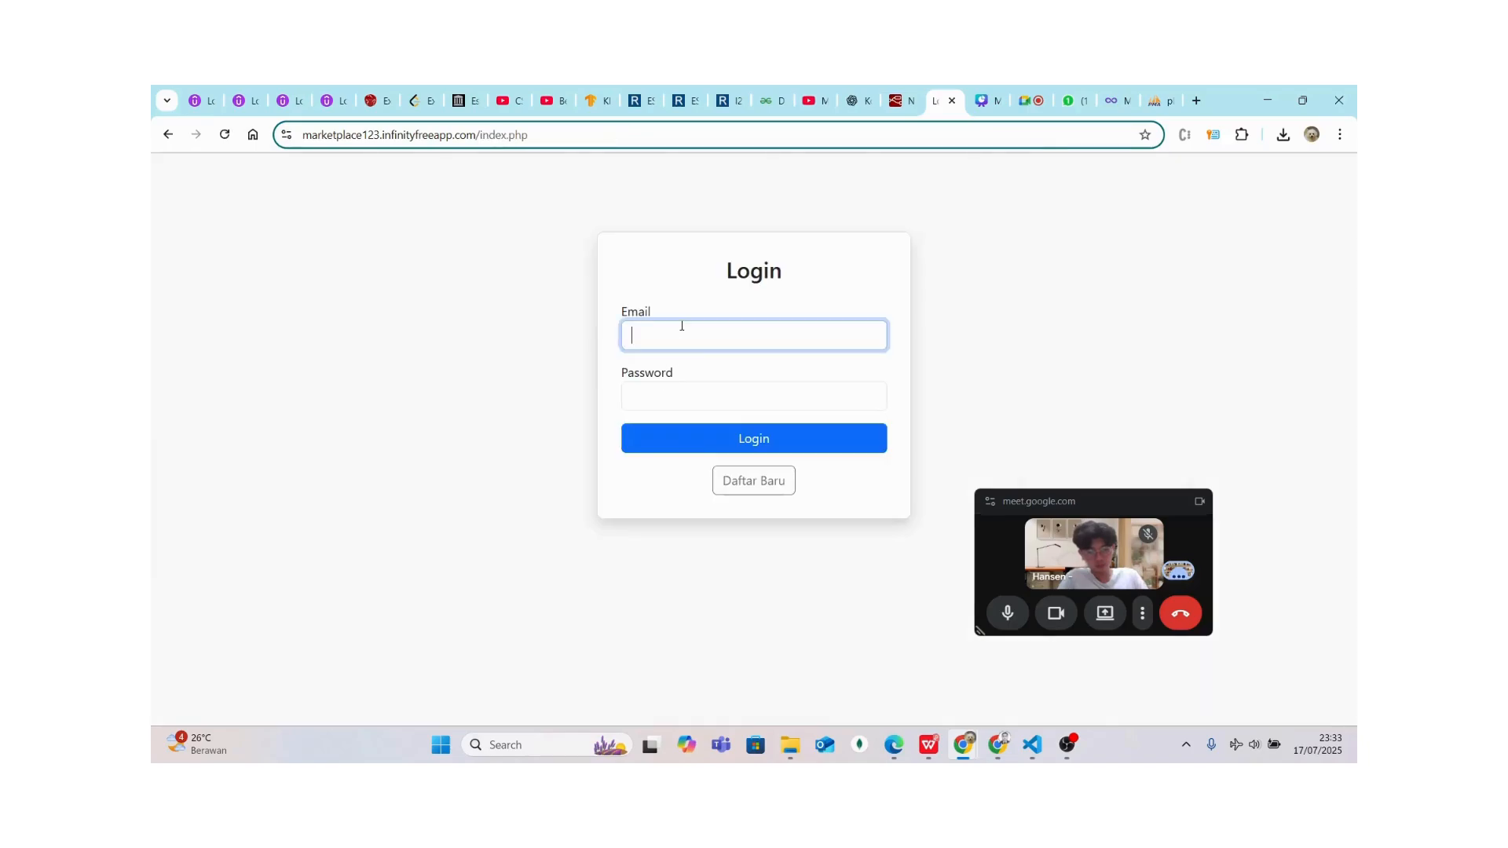
{"action": "left_click", "coordinate": [722, 431]}
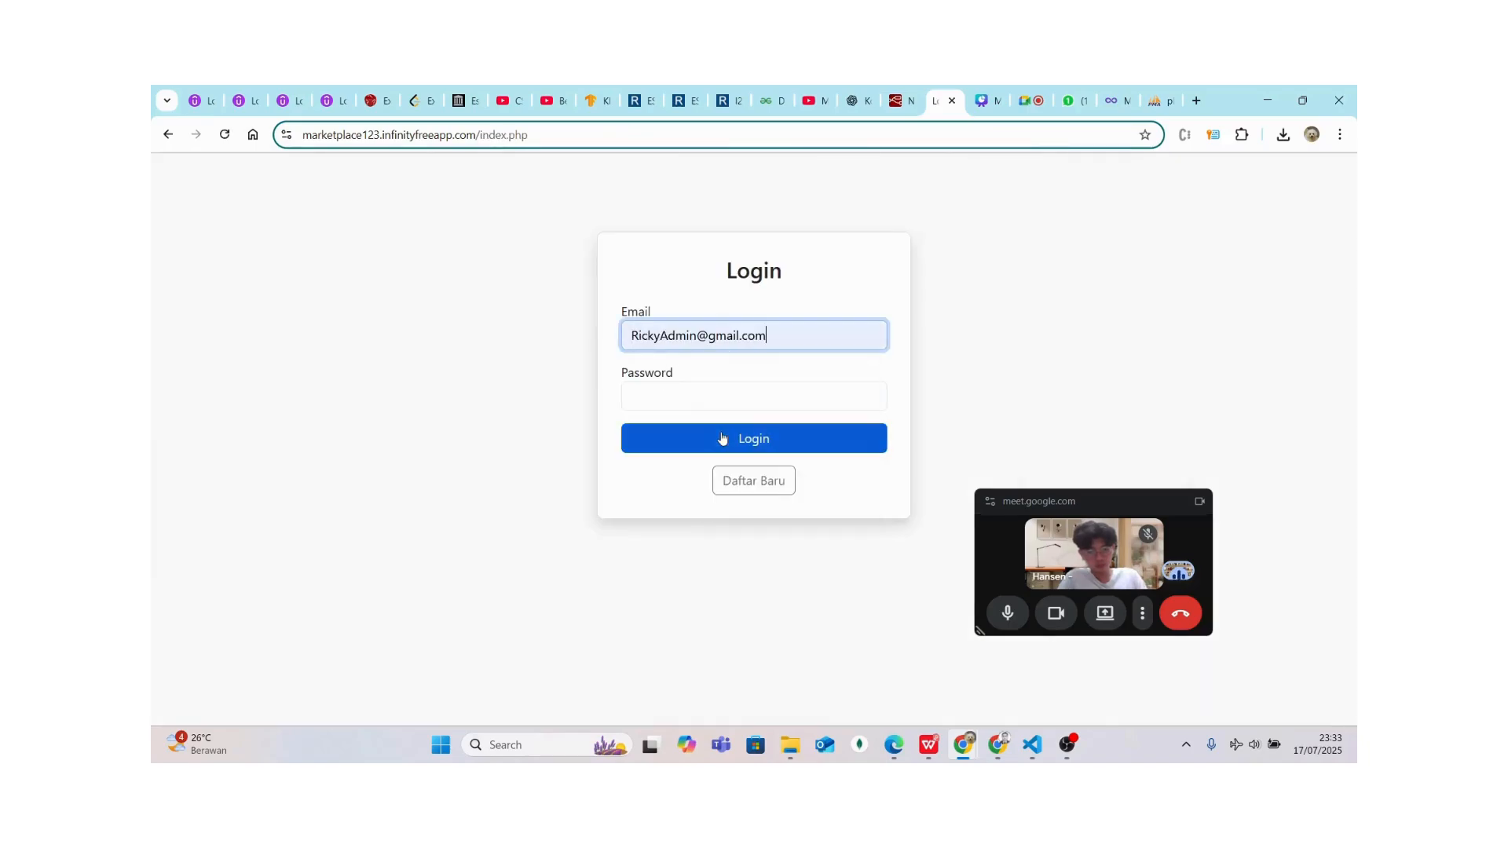
{"action": "left_click", "coordinate": [668, 395]}
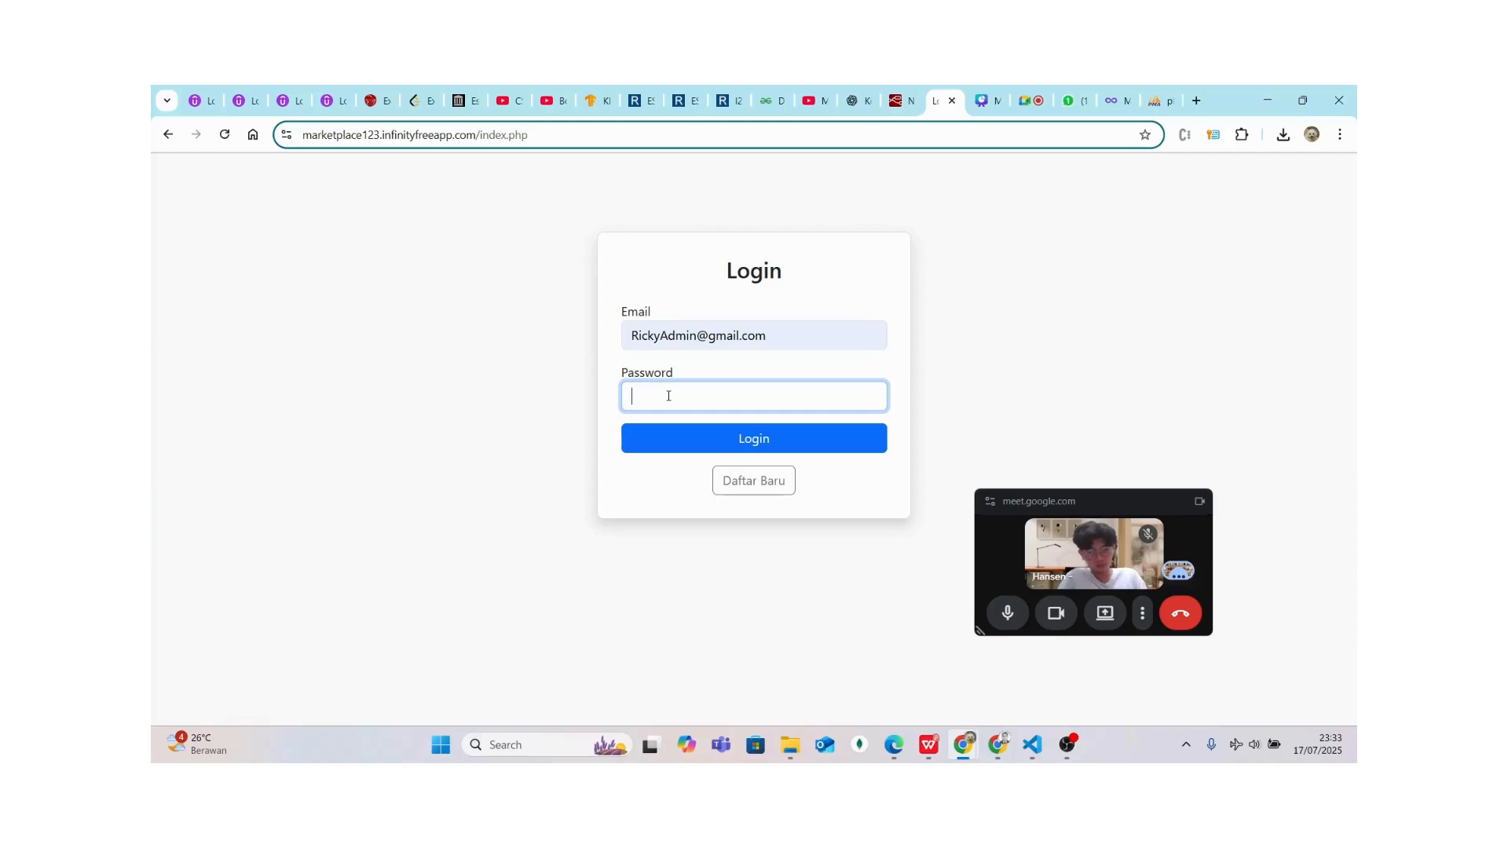
{"action": "type", "text": "123"}
{"action": "left_click", "coordinate": [649, 449]}
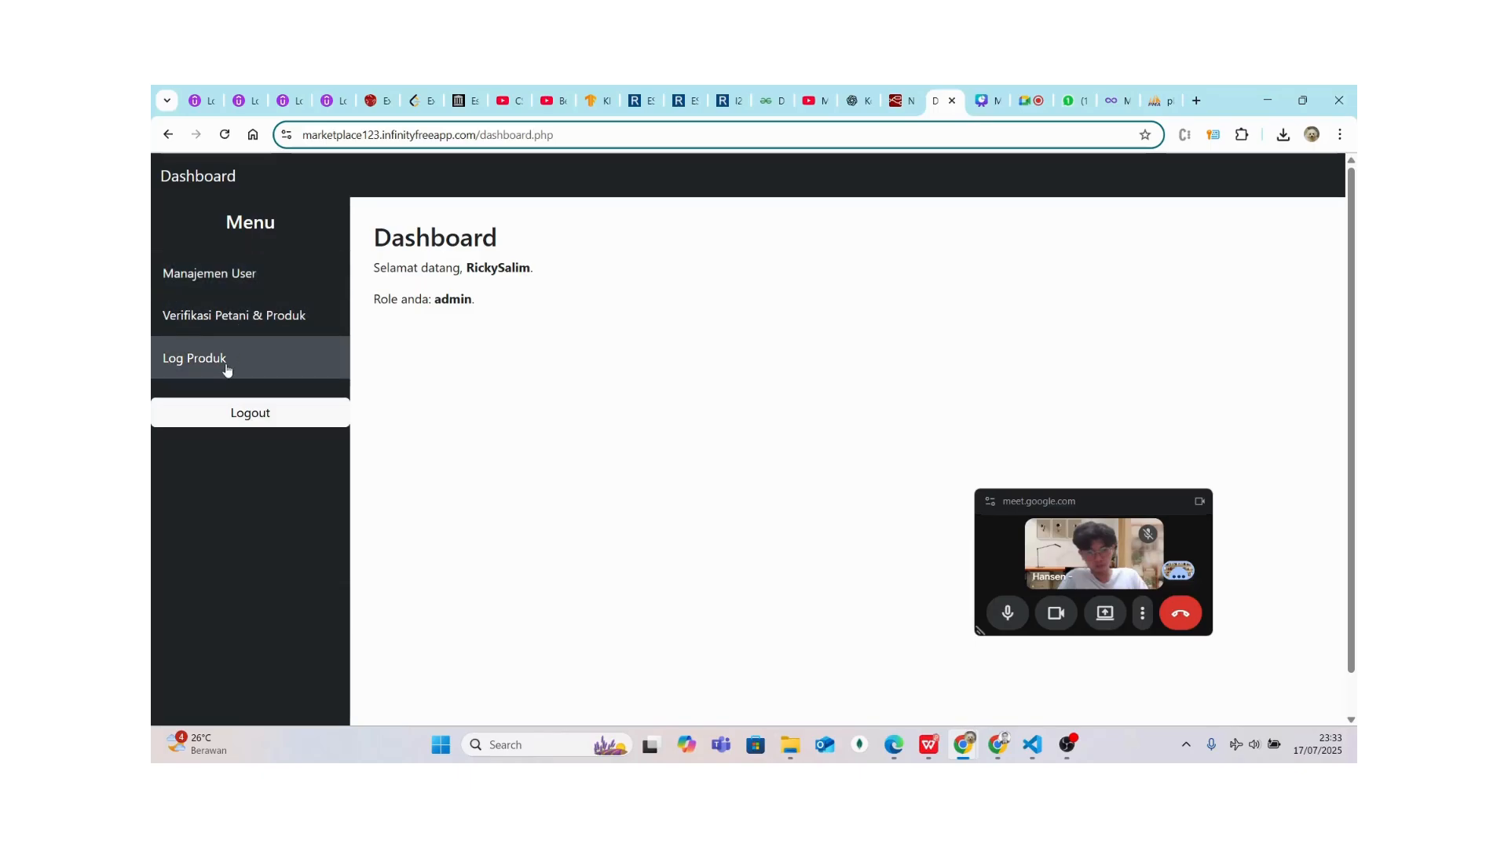
Open the Log Produk activity log and highlight the latest entries' timestamps
{"action": "left_click", "coordinate": [227, 368]}
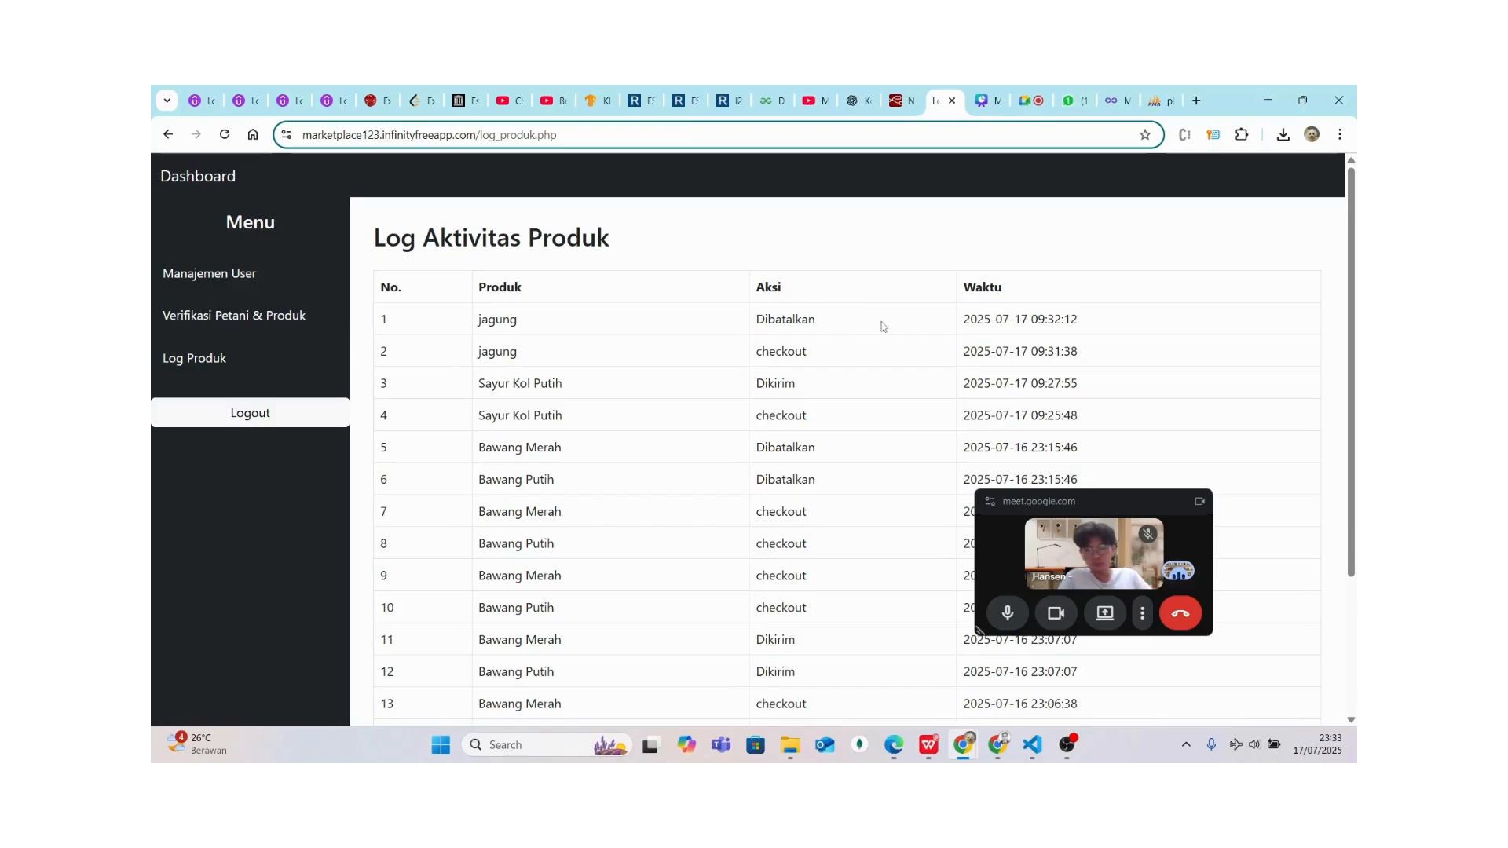
{"action": "left_click_drag", "start_coordinate": [964, 322], "coordinate": [1026, 326]}
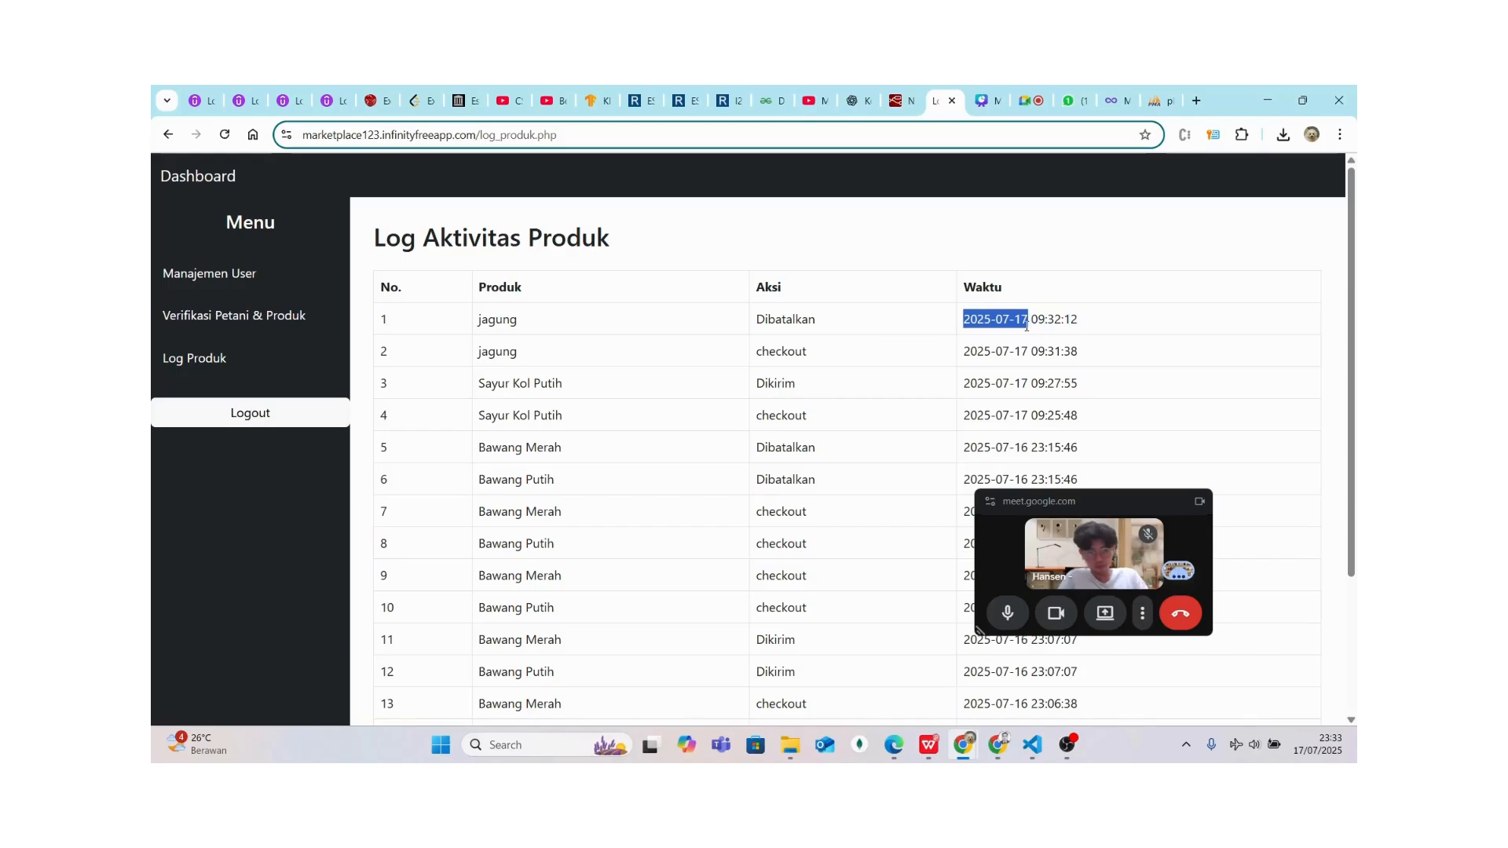
{"action": "mouse_move", "coordinate": [1033, 325]}
{"action": "left_mouse_down"}
{"action": "mouse_move", "coordinate": [1087, 332]}
{"action": "mouse_move", "coordinate": [1037, 324]}
{"action": "left_mouse_up"}
{"action": "left_click", "coordinate": [1087, 332]}
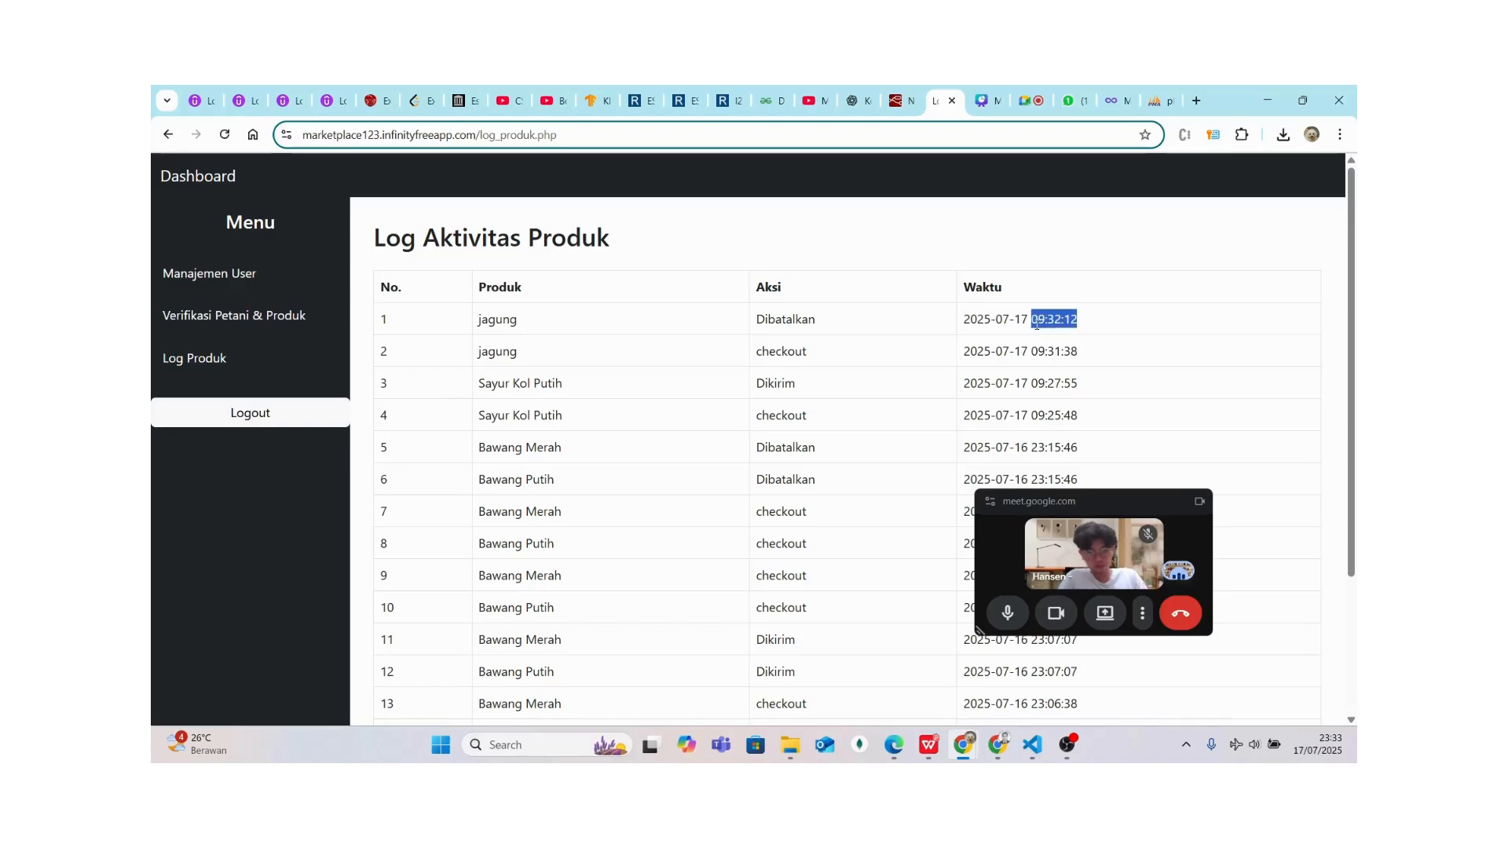
{"action": "left_click", "coordinate": [1036, 324]}
{"action": "mouse_move", "coordinate": [962, 325]}
{"action": "left_mouse_down"}
{"action": "mouse_move", "coordinate": [1099, 328]}
{"action": "mouse_move", "coordinate": [955, 325]}
{"action": "left_mouse_up"}
{"action": "left_click", "coordinate": [1072, 332]}
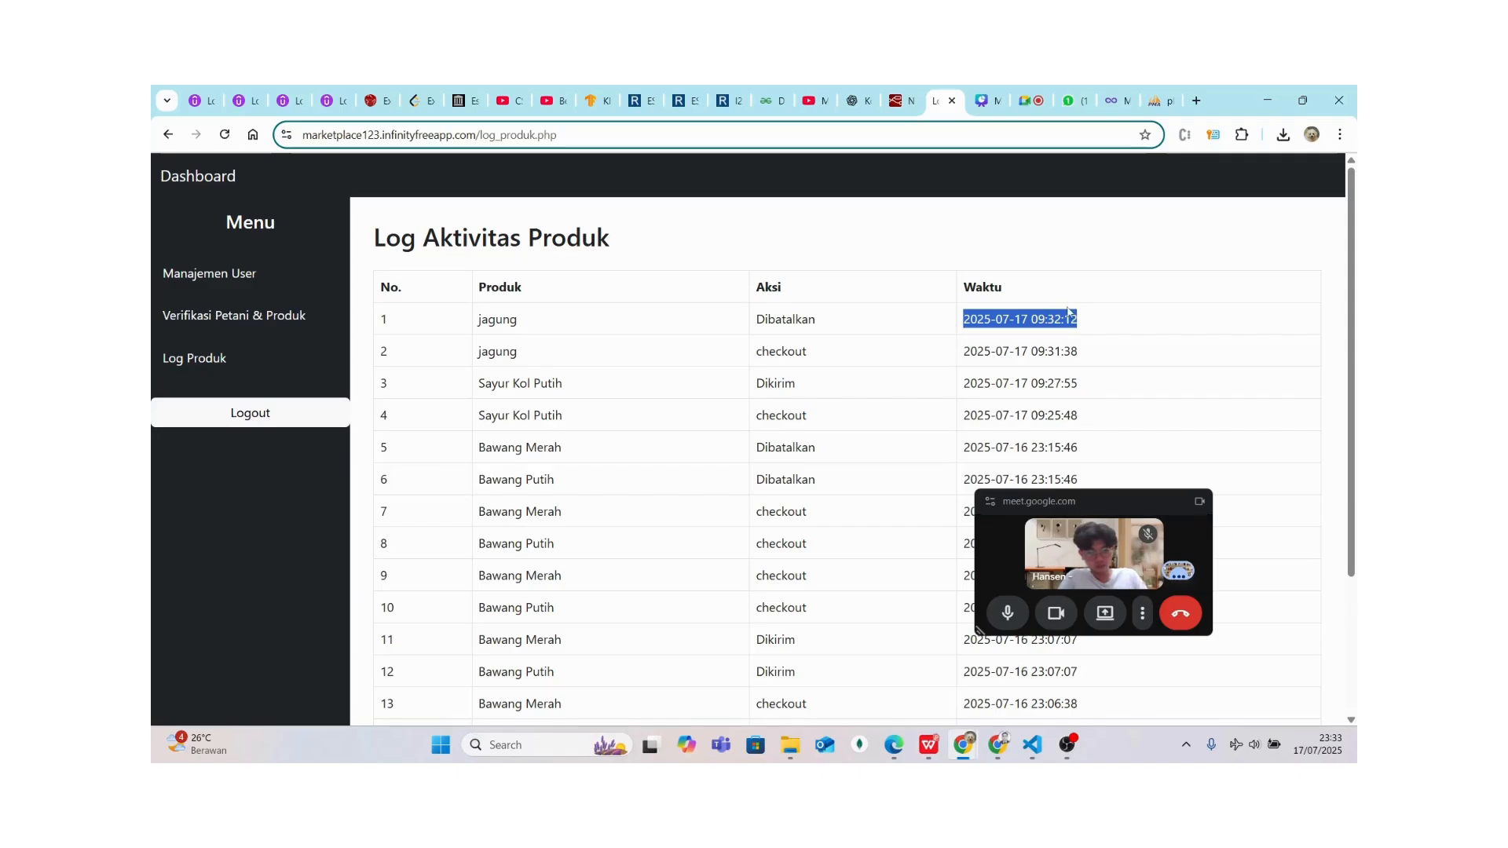
{"action": "left_click", "coordinate": [1088, 323]}
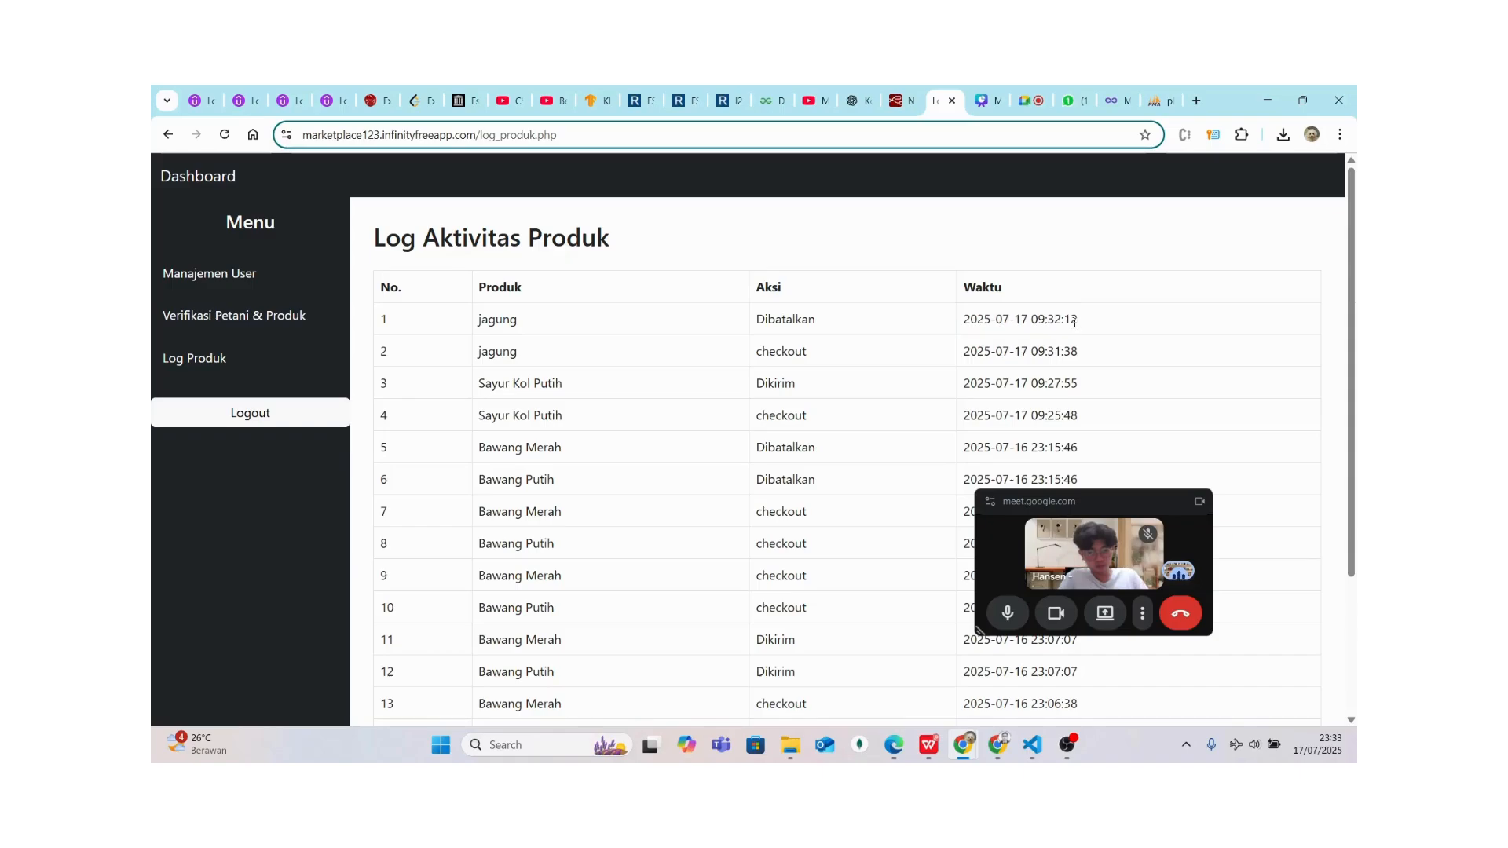
{"action": "left_click_drag", "start_coordinate": [1074, 322], "coordinate": [1017, 320]}
{"action": "left_click", "coordinate": [987, 323]}
Highlight the jagung Dibatalkan, checkout and Dikirim log entries, then log out of admin
{"action": "left_click_drag", "start_coordinate": [474, 325], "coordinate": [889, 335]}
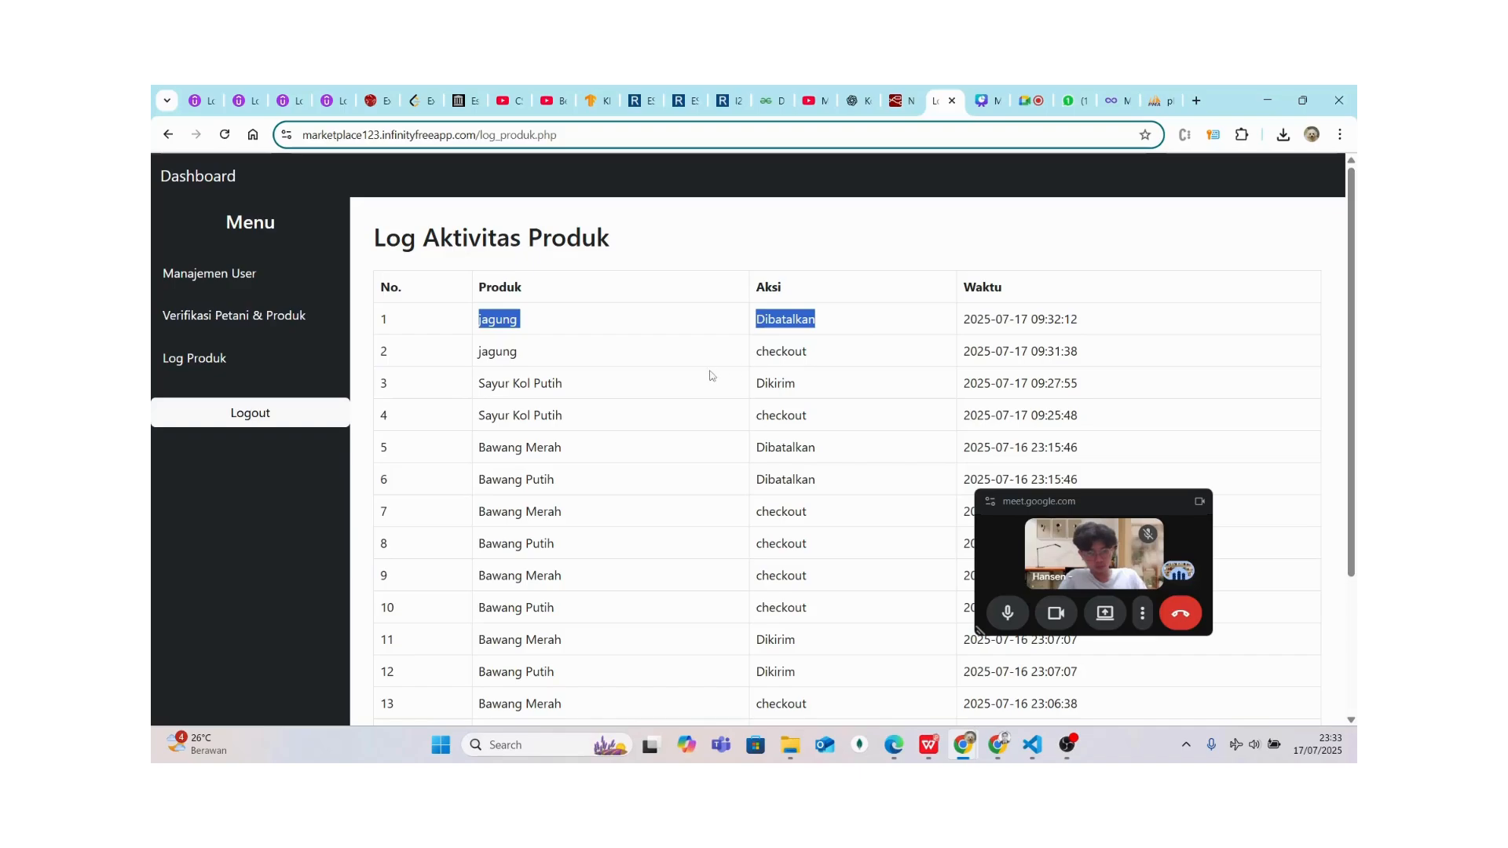
{"action": "double_click", "coordinate": [777, 351]}
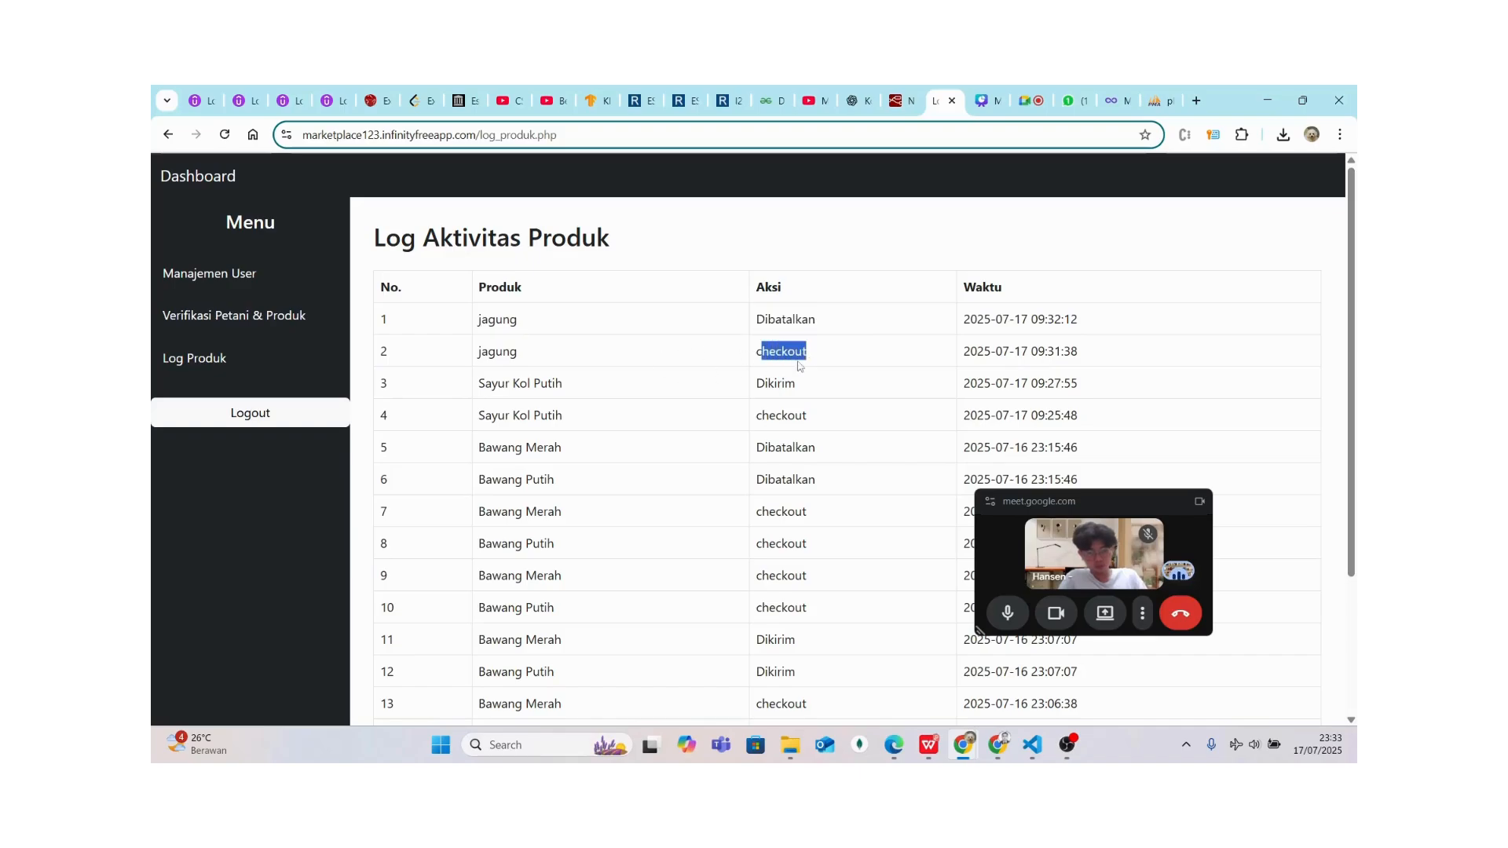
{"action": "double_click", "coordinate": [809, 385]}
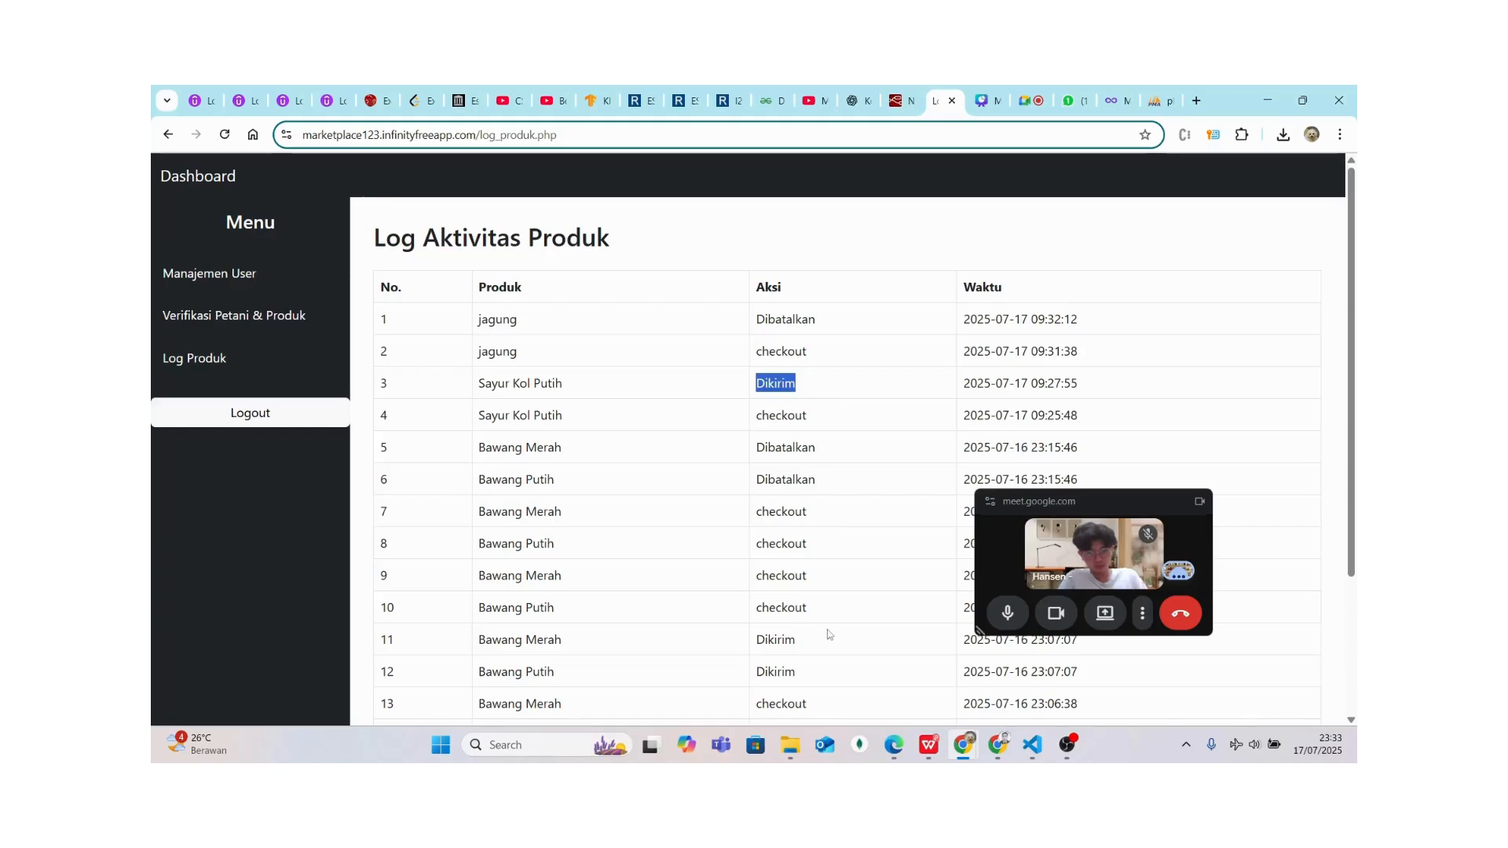
{"action": "scroll", "coordinate": [826, 630], "scroll_direction": "down", "scroll_amount": 3}
{"action": "scroll", "coordinate": [827, 633], "scroll_direction": "up", "scroll_amount": 3}
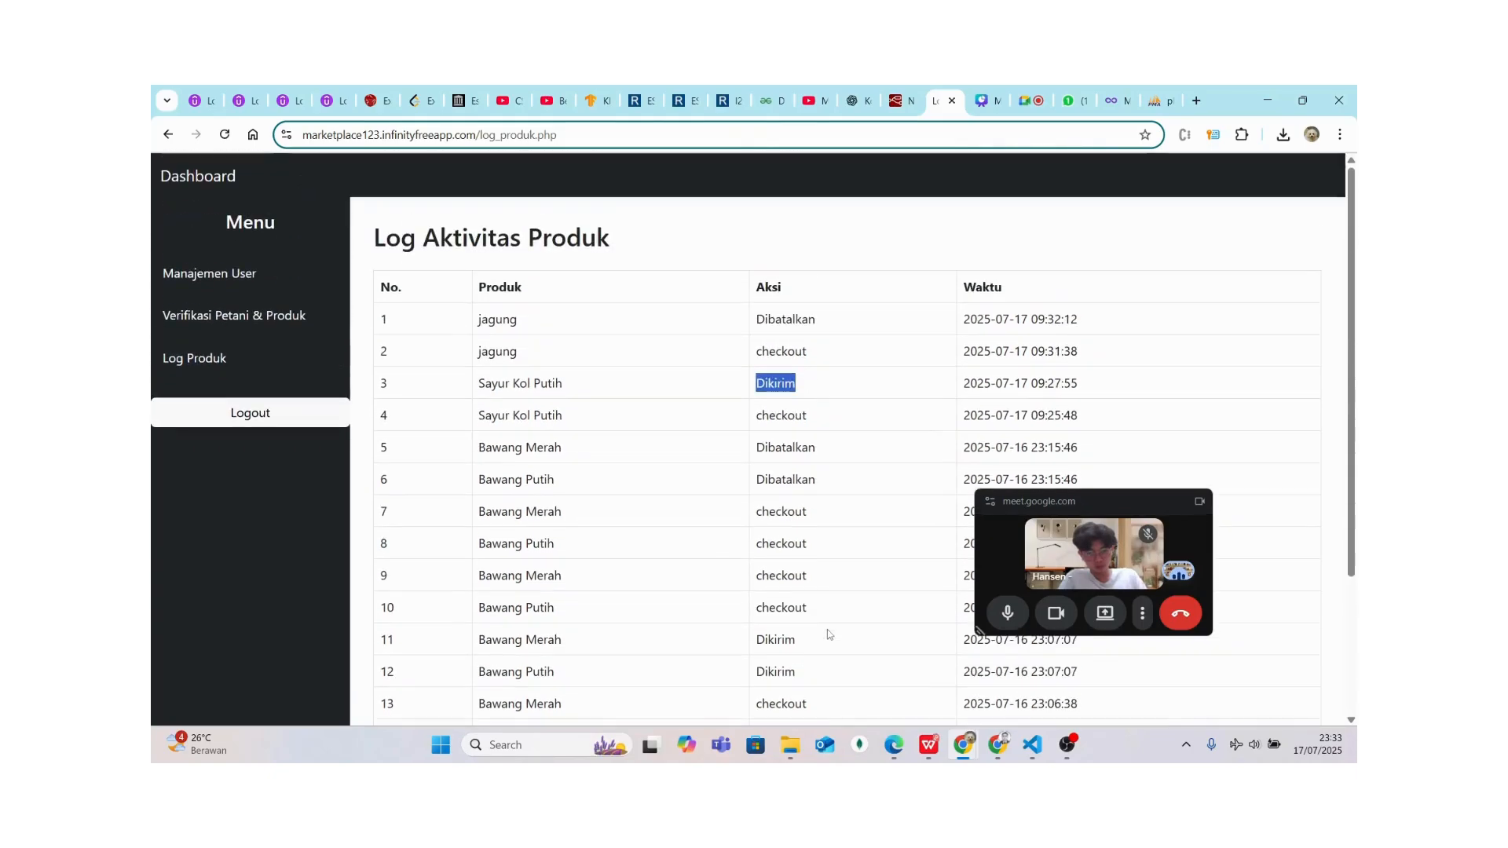
{"action": "left_click", "coordinate": [229, 407]}
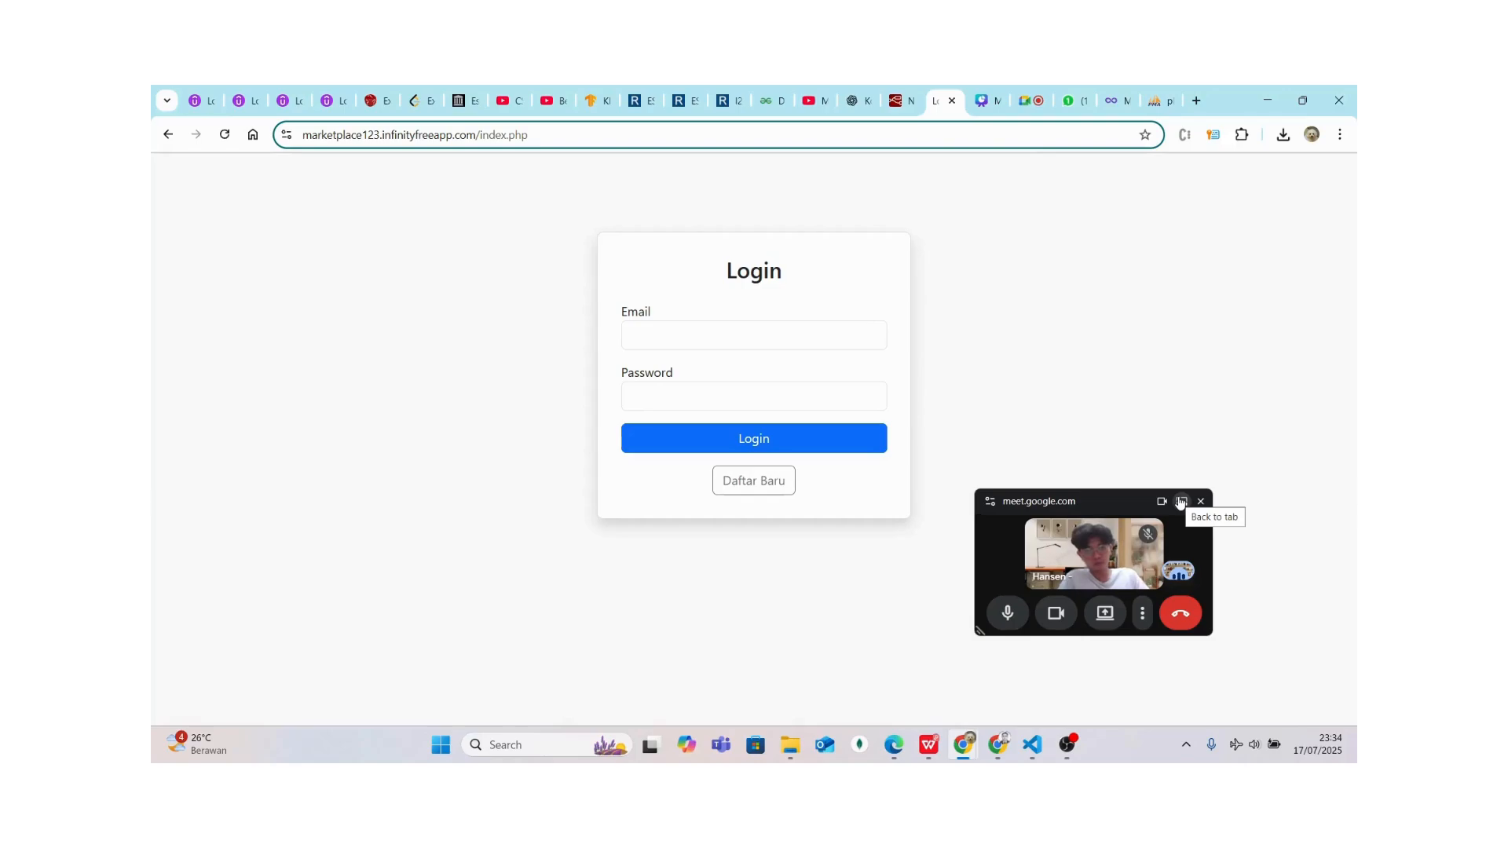
{"action": "left_click", "coordinate": [1179, 502]}
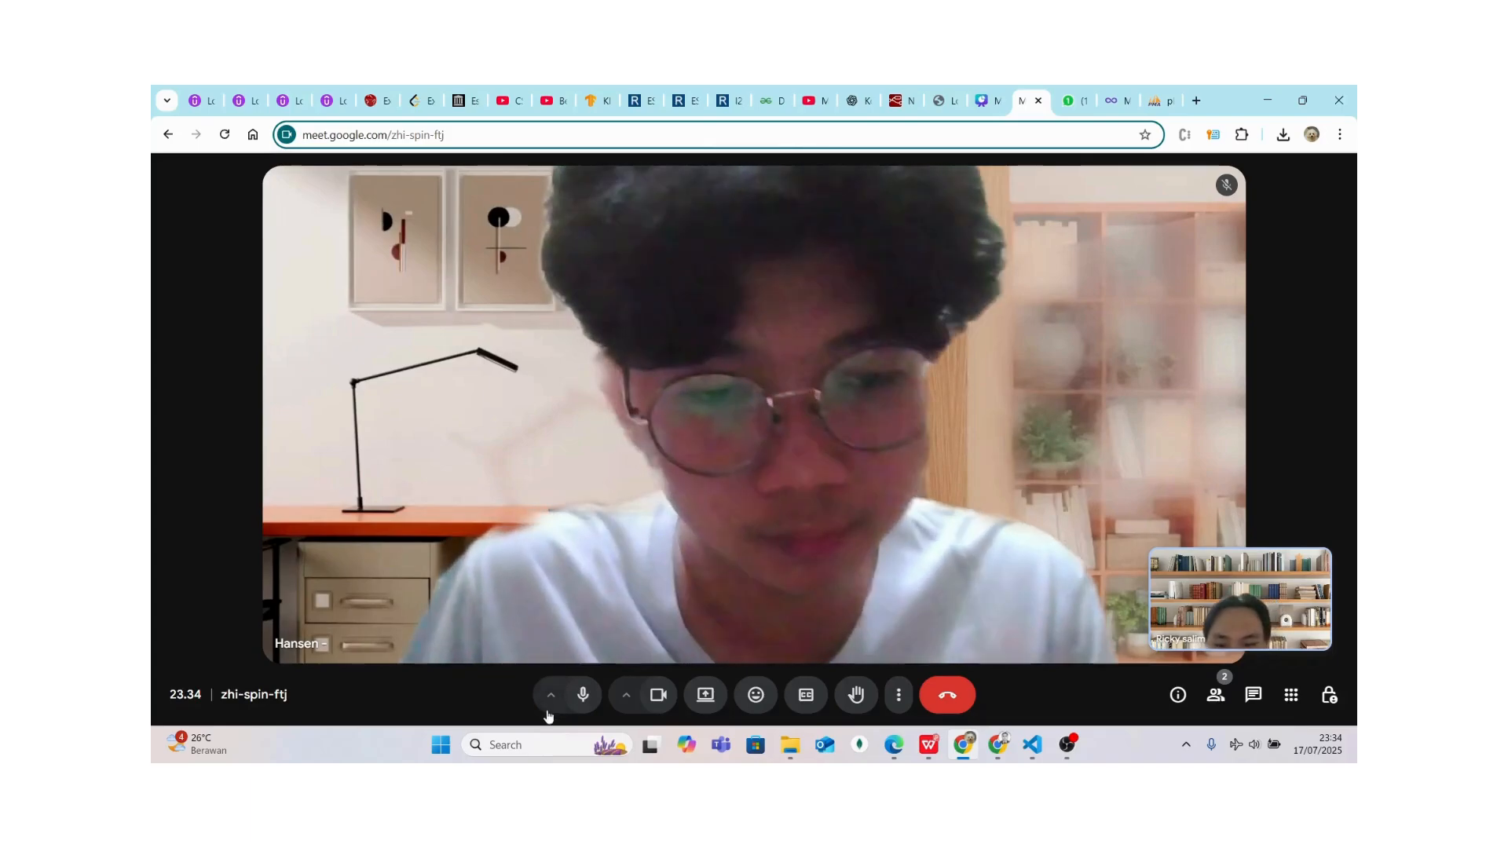
Mute your microphone in the Google Meet call
{"action": "left_click", "coordinate": [579, 697]}
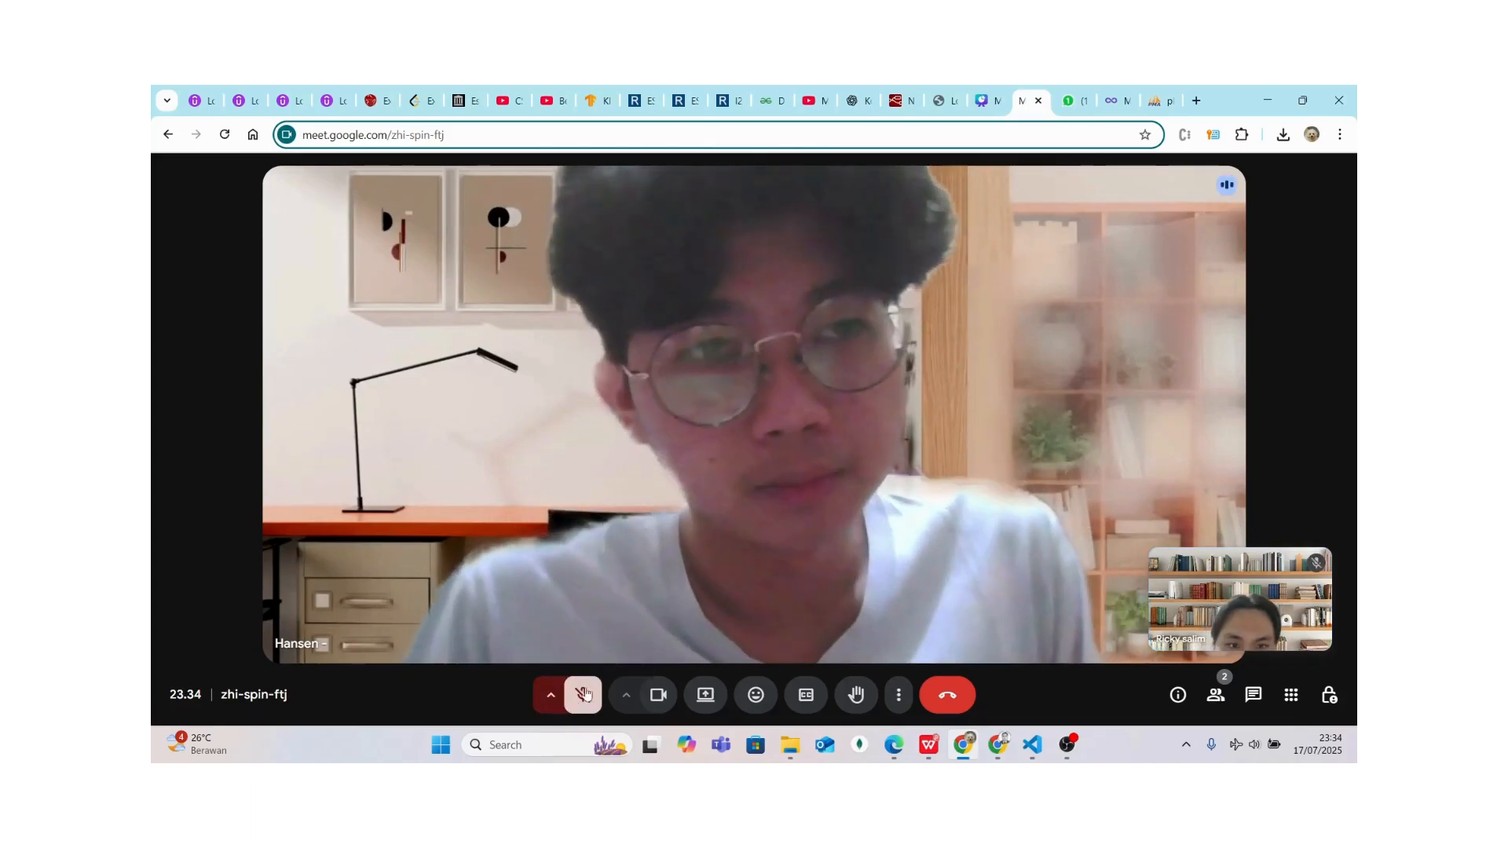